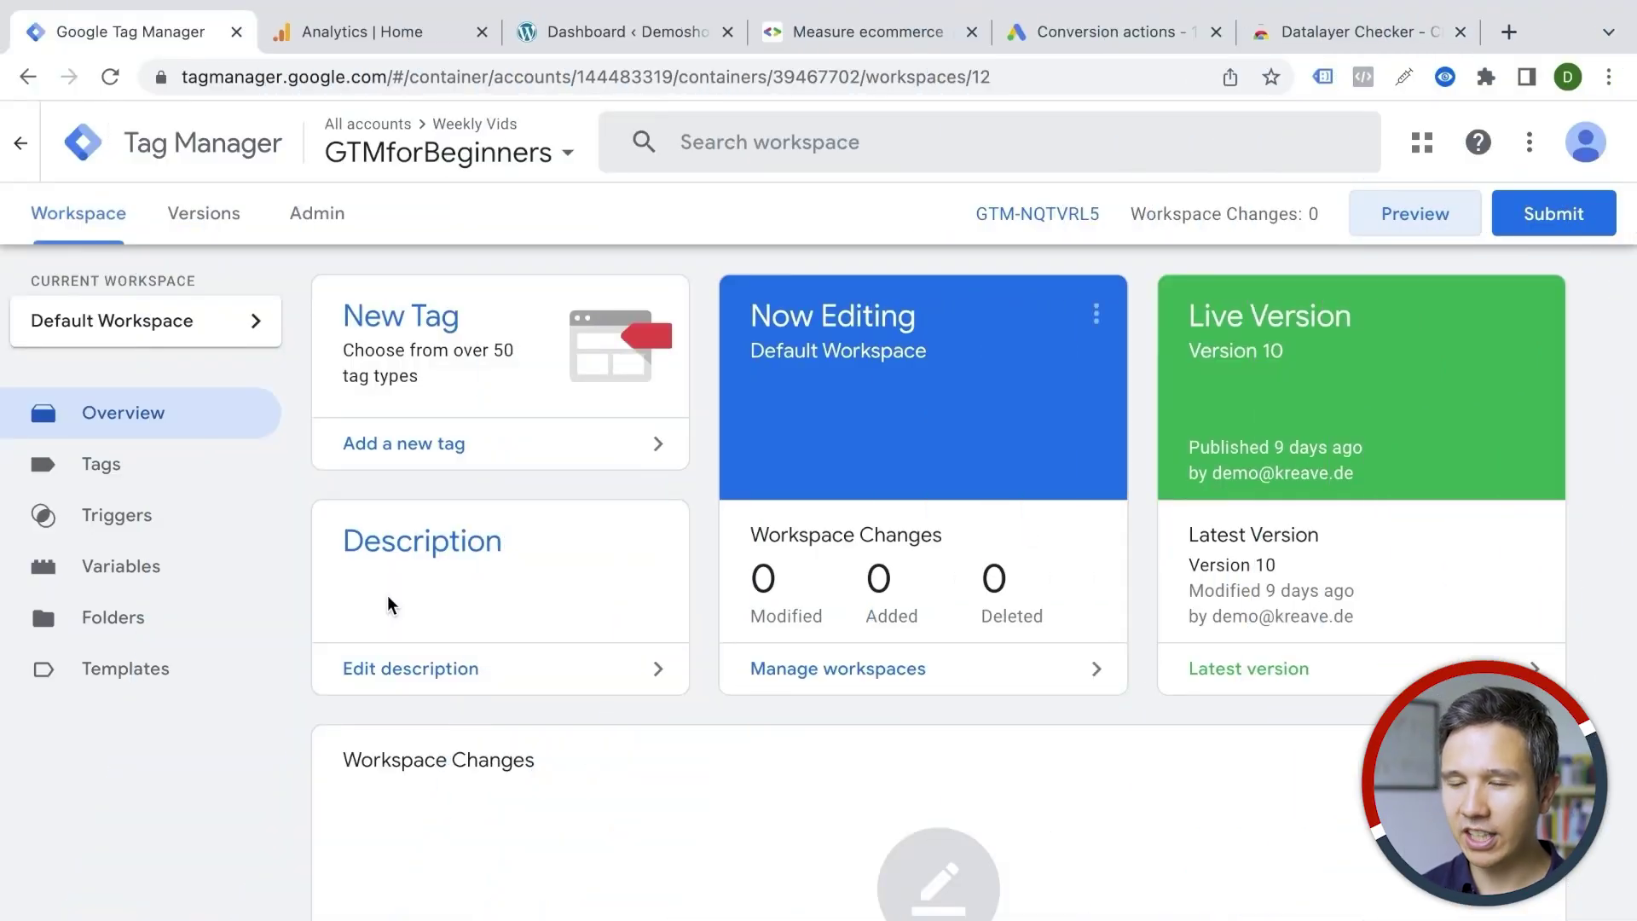
# Step: Start Preview mode for the container and connect it to the Demoshop site
pyautogui.click(161, 461)
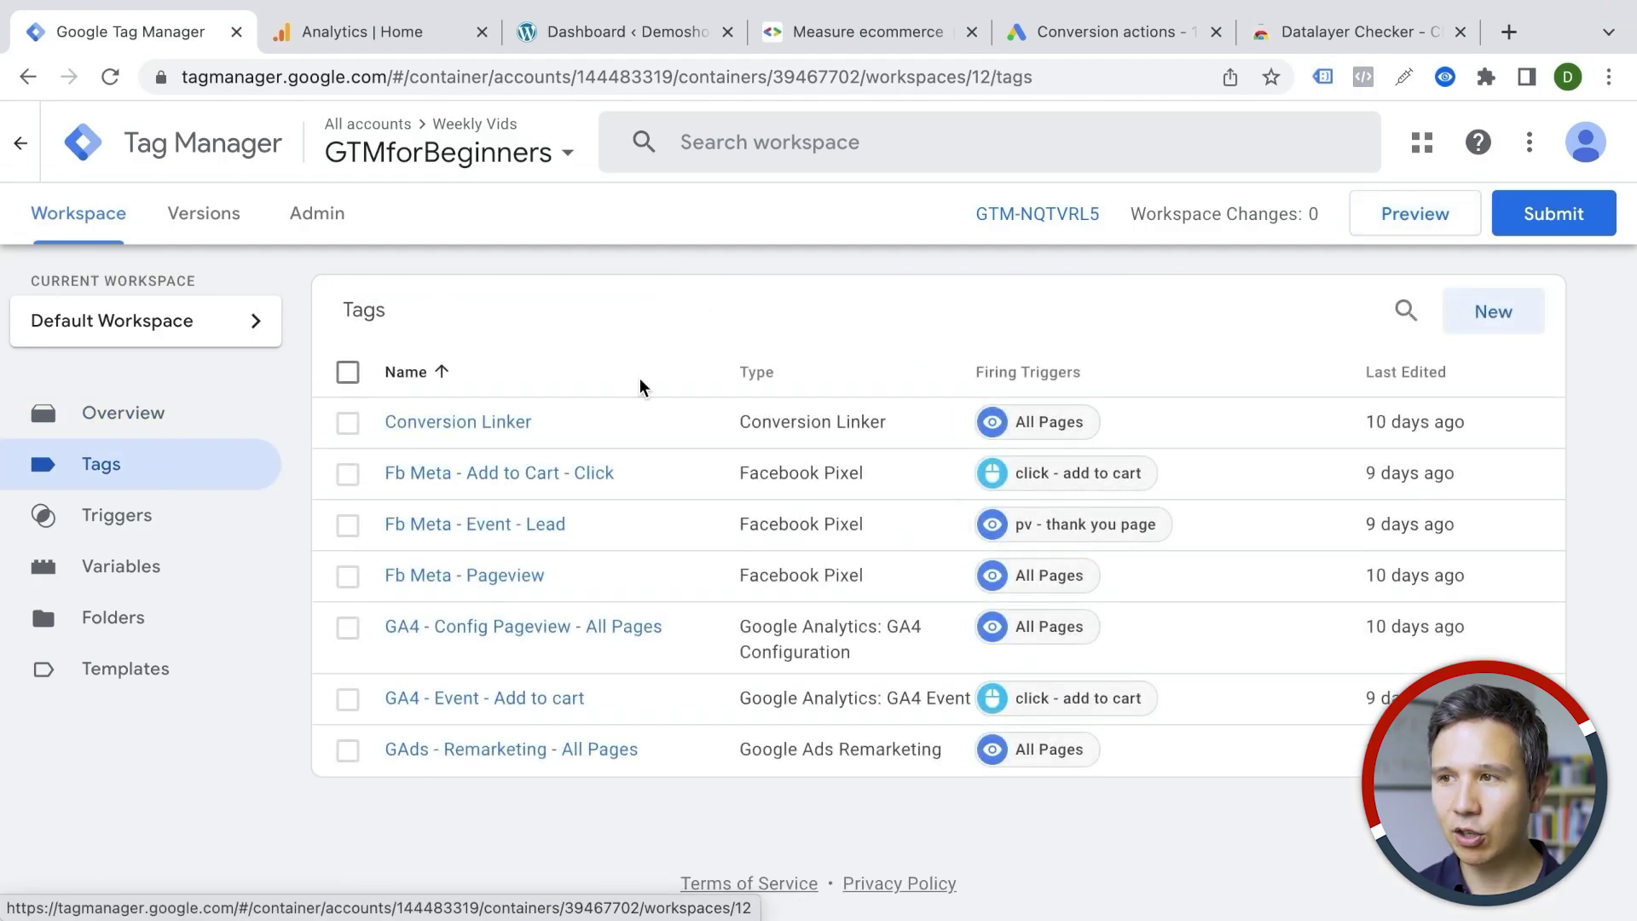
pyautogui.click(1415, 221)
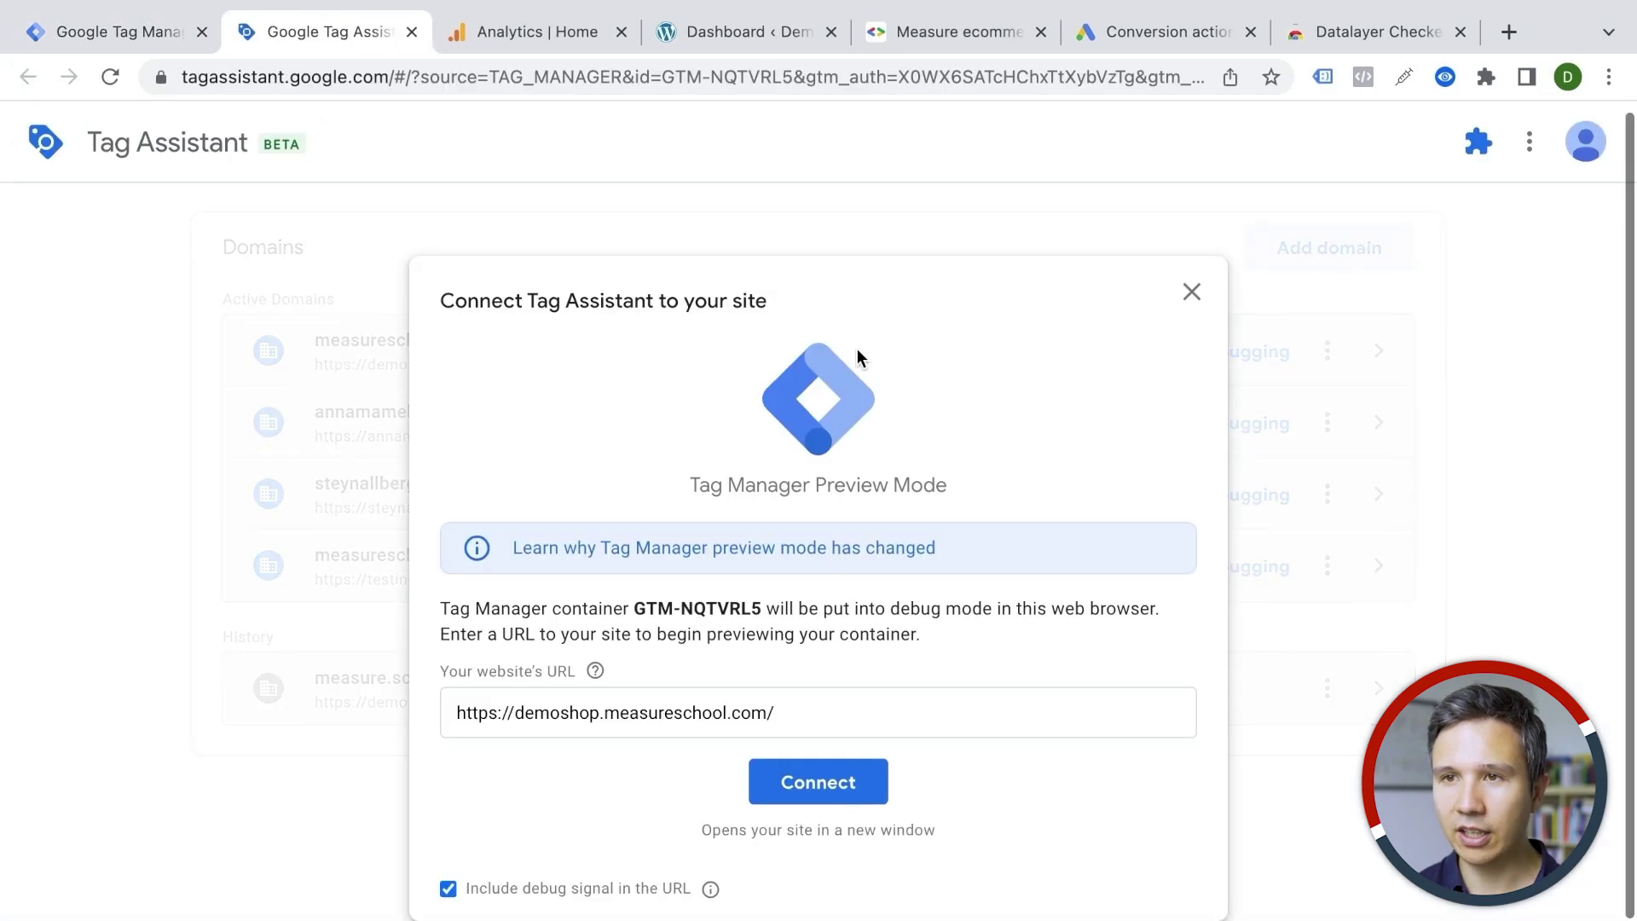
pyautogui.click(814, 782)
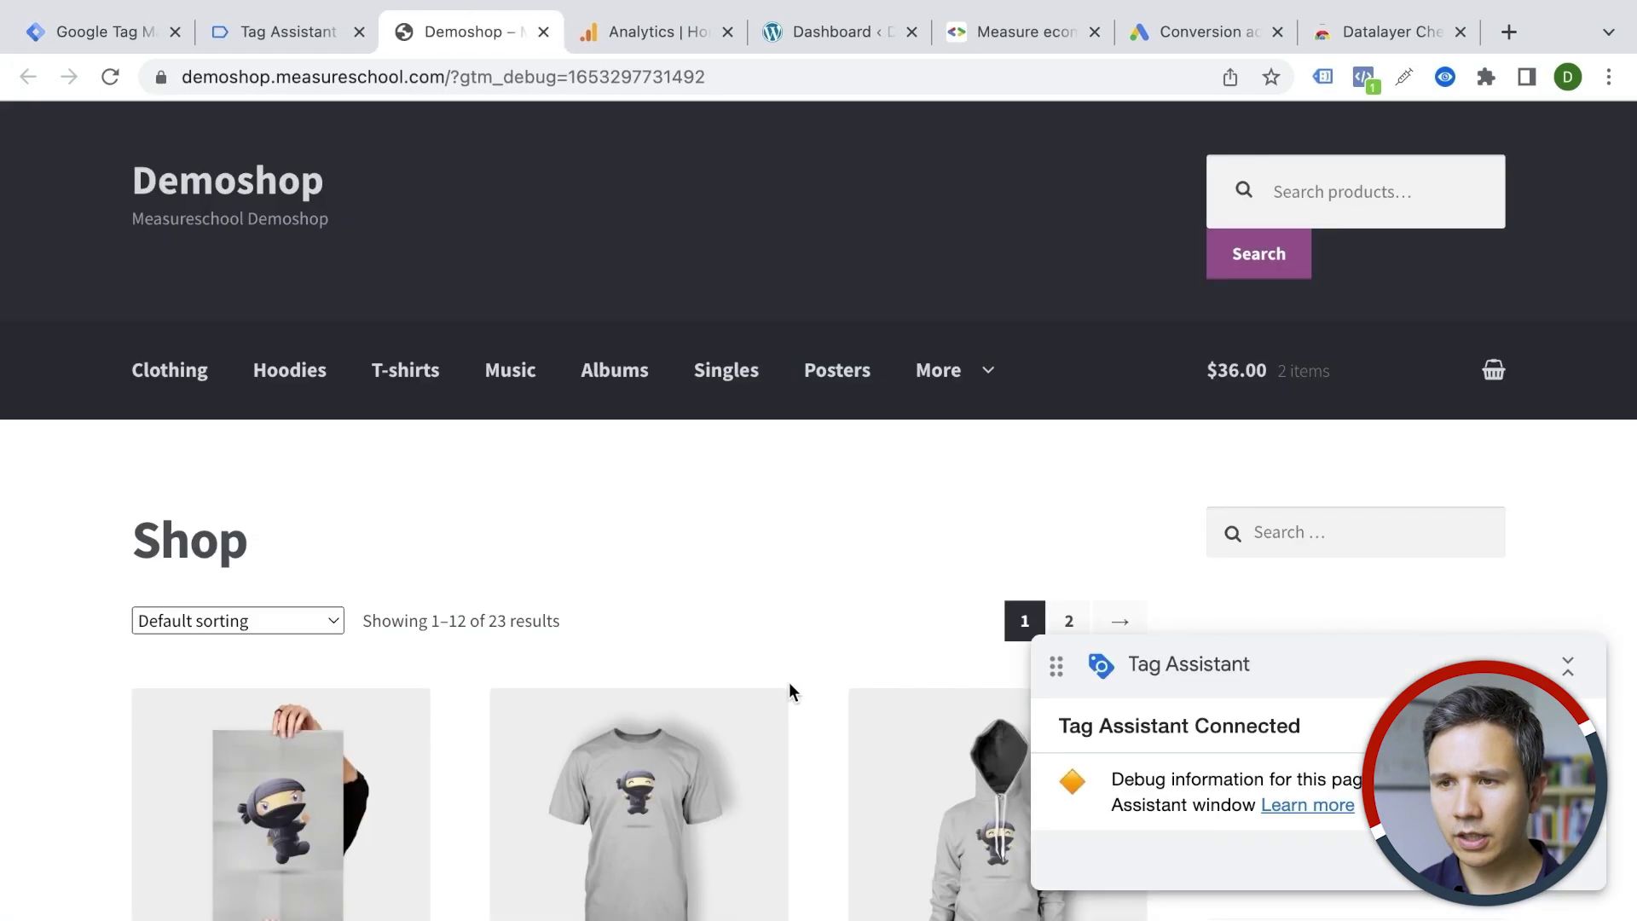
# Step: Add the $18 Happy Ninja T-shirt to the cart and proceed to checkout
pyautogui.scroll(-6, 789, 682)
pyautogui.click(654, 556)
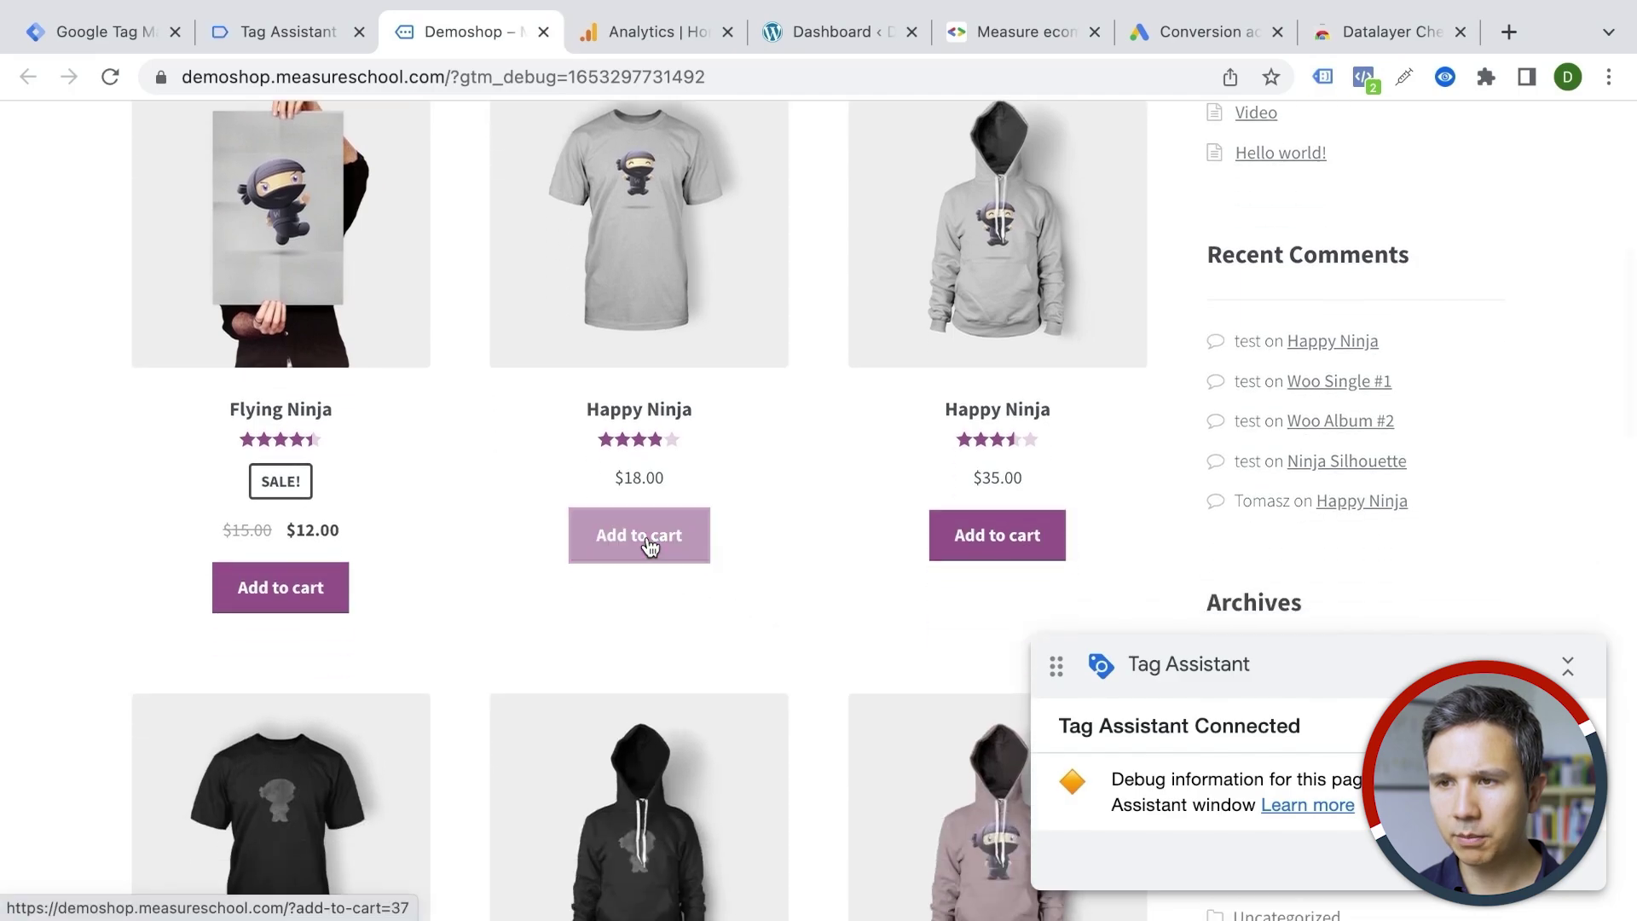
pyautogui.scroll(10, 682, 537)
pyautogui.moveTo(1247, 390)
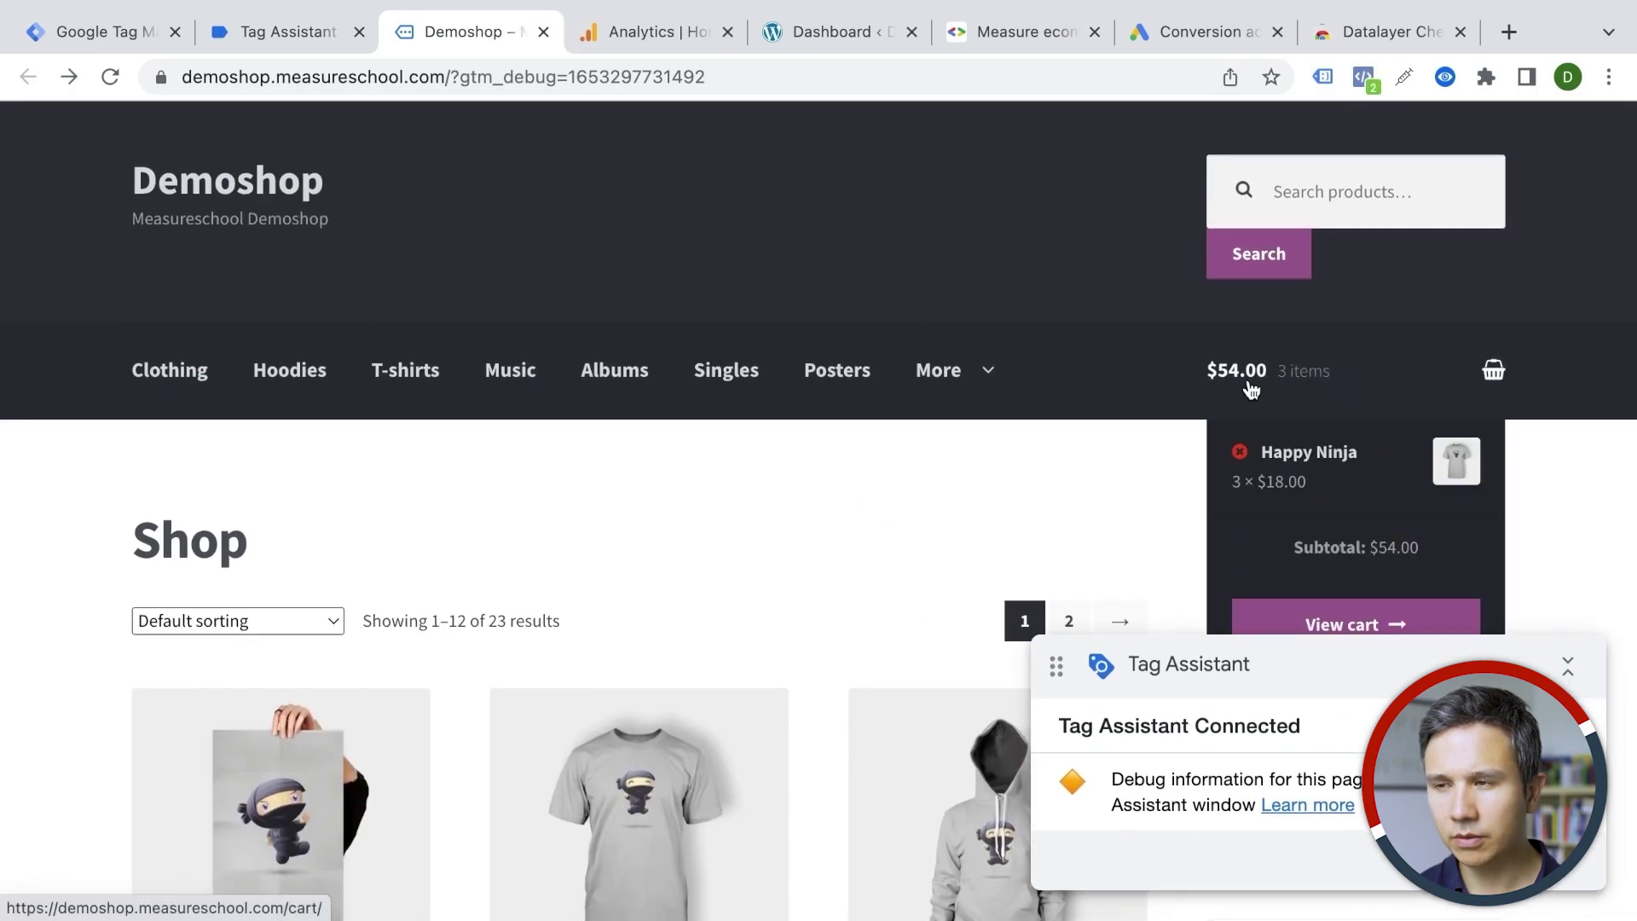
pyautogui.scroll(-3, 1247, 384)
pyautogui.click(1317, 482)
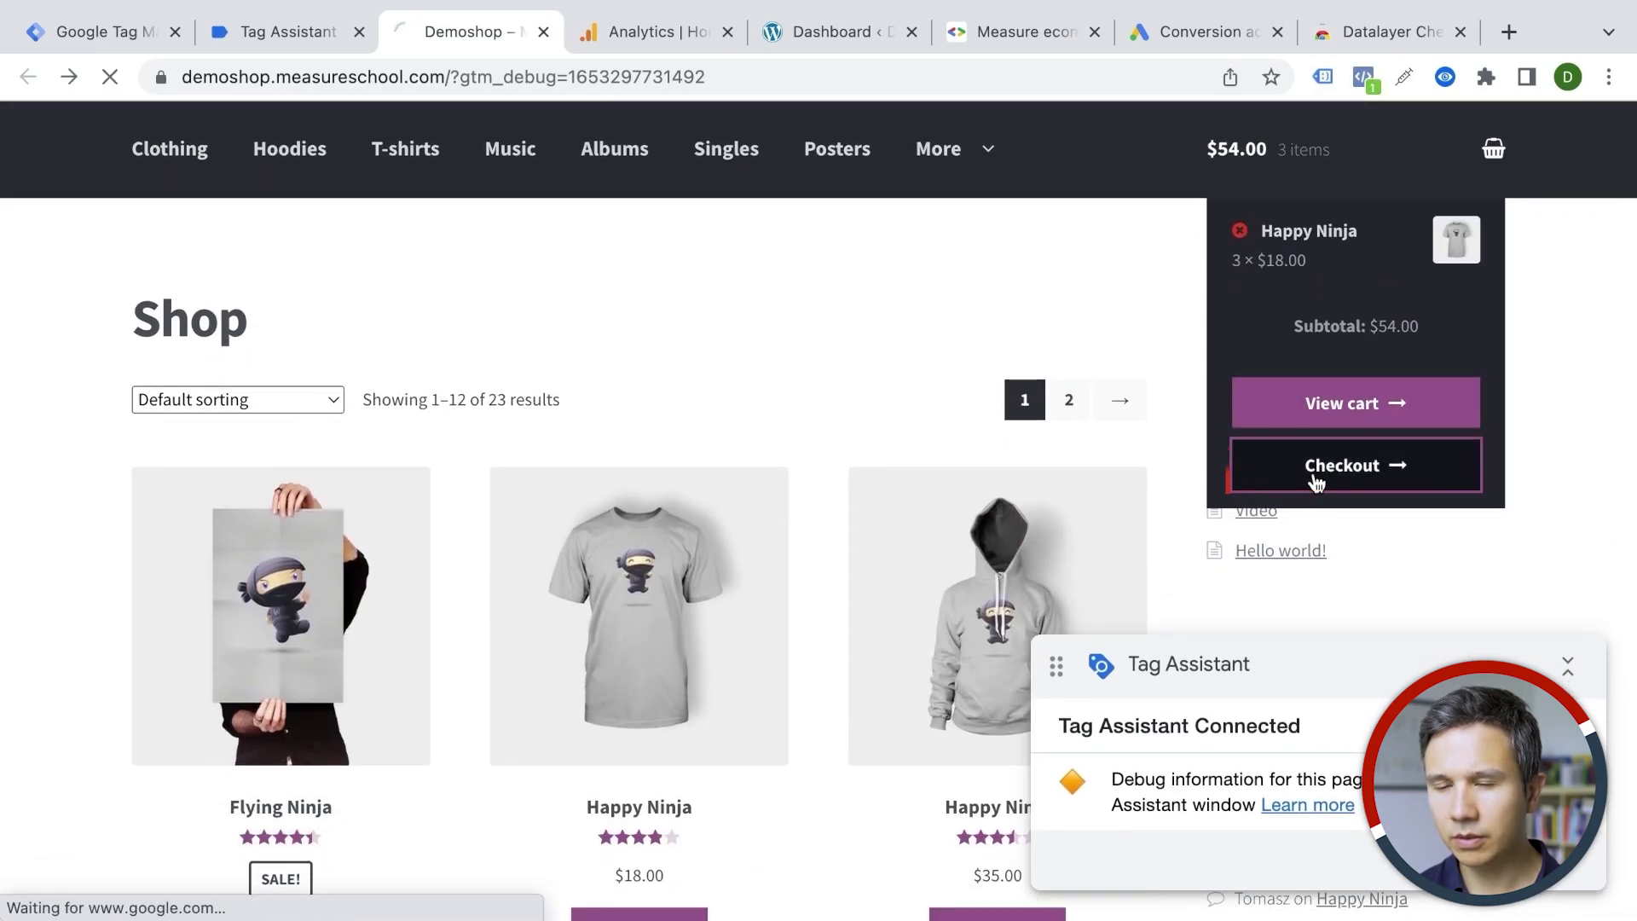
# Step: Place the $58.99 cash-on-delivery test order to reach the order-received page
pyautogui.scroll(-2, 1066, 493)
pyautogui.scroll(-3, 1066, 493)
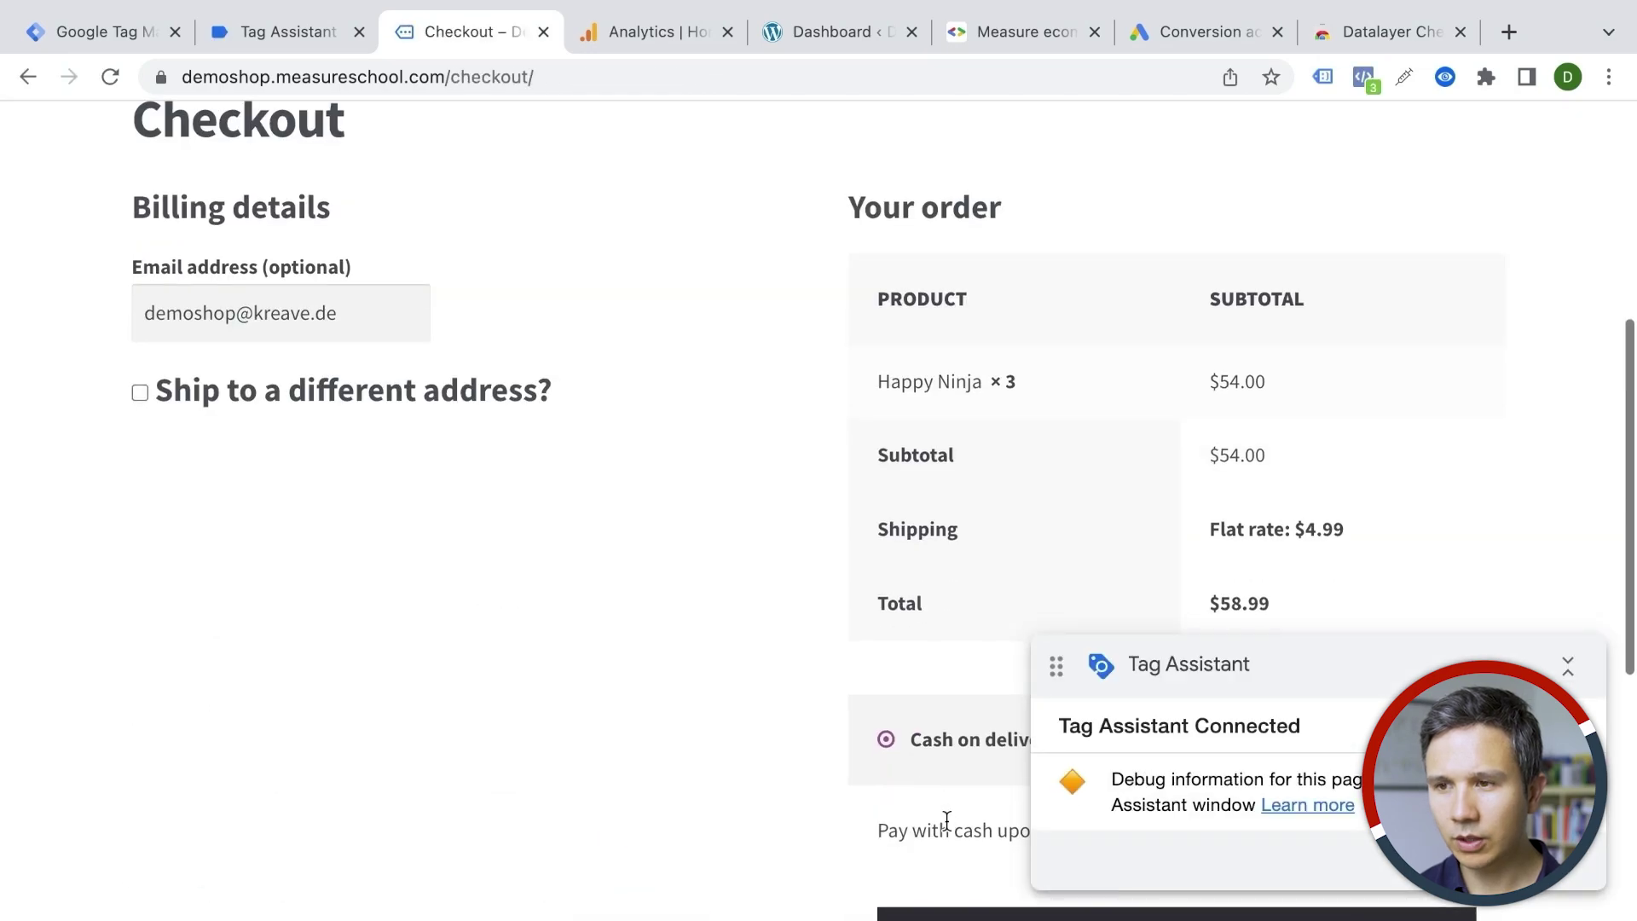
pyautogui.click(959, 912)
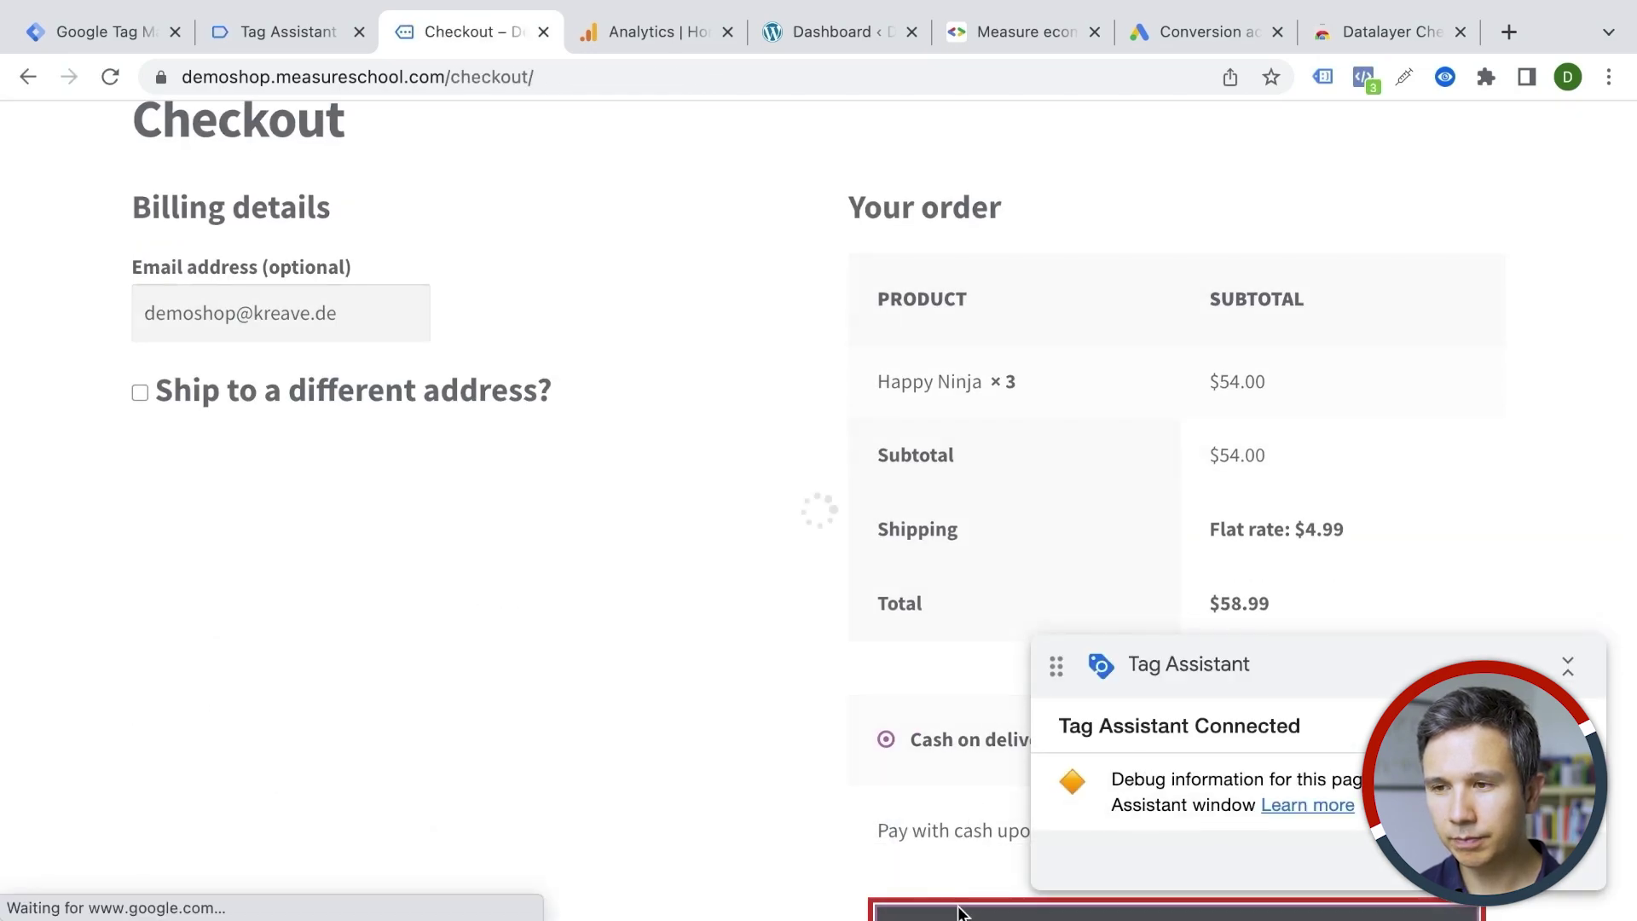
pyautogui.scroll(-3, 934, 702)
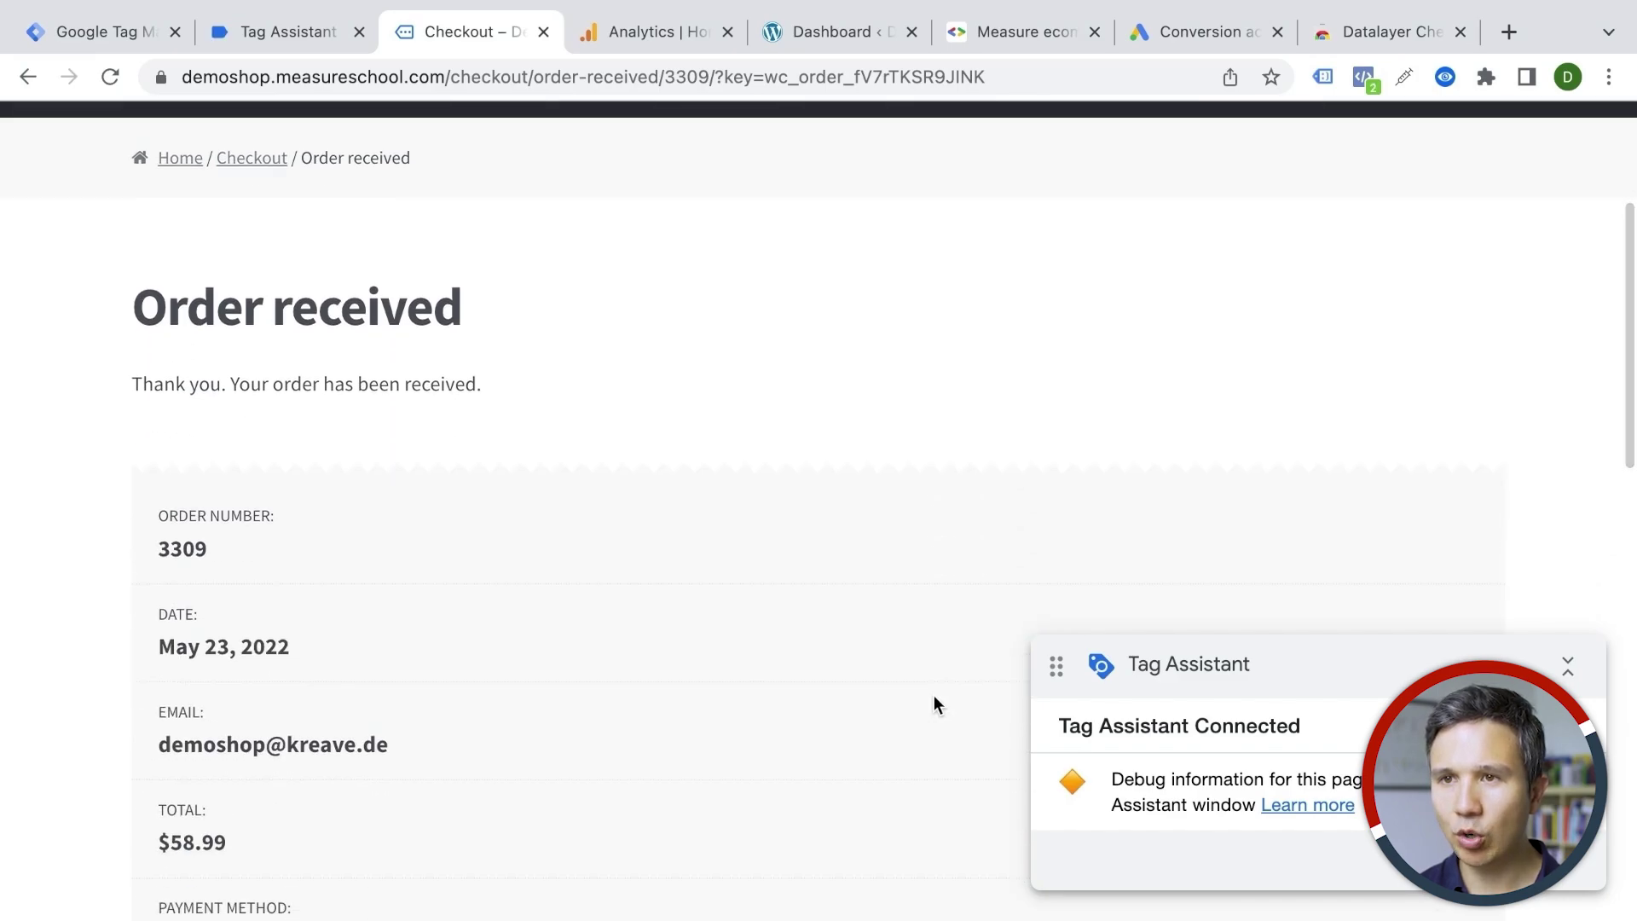
pyautogui.scroll(-3, 934, 704)
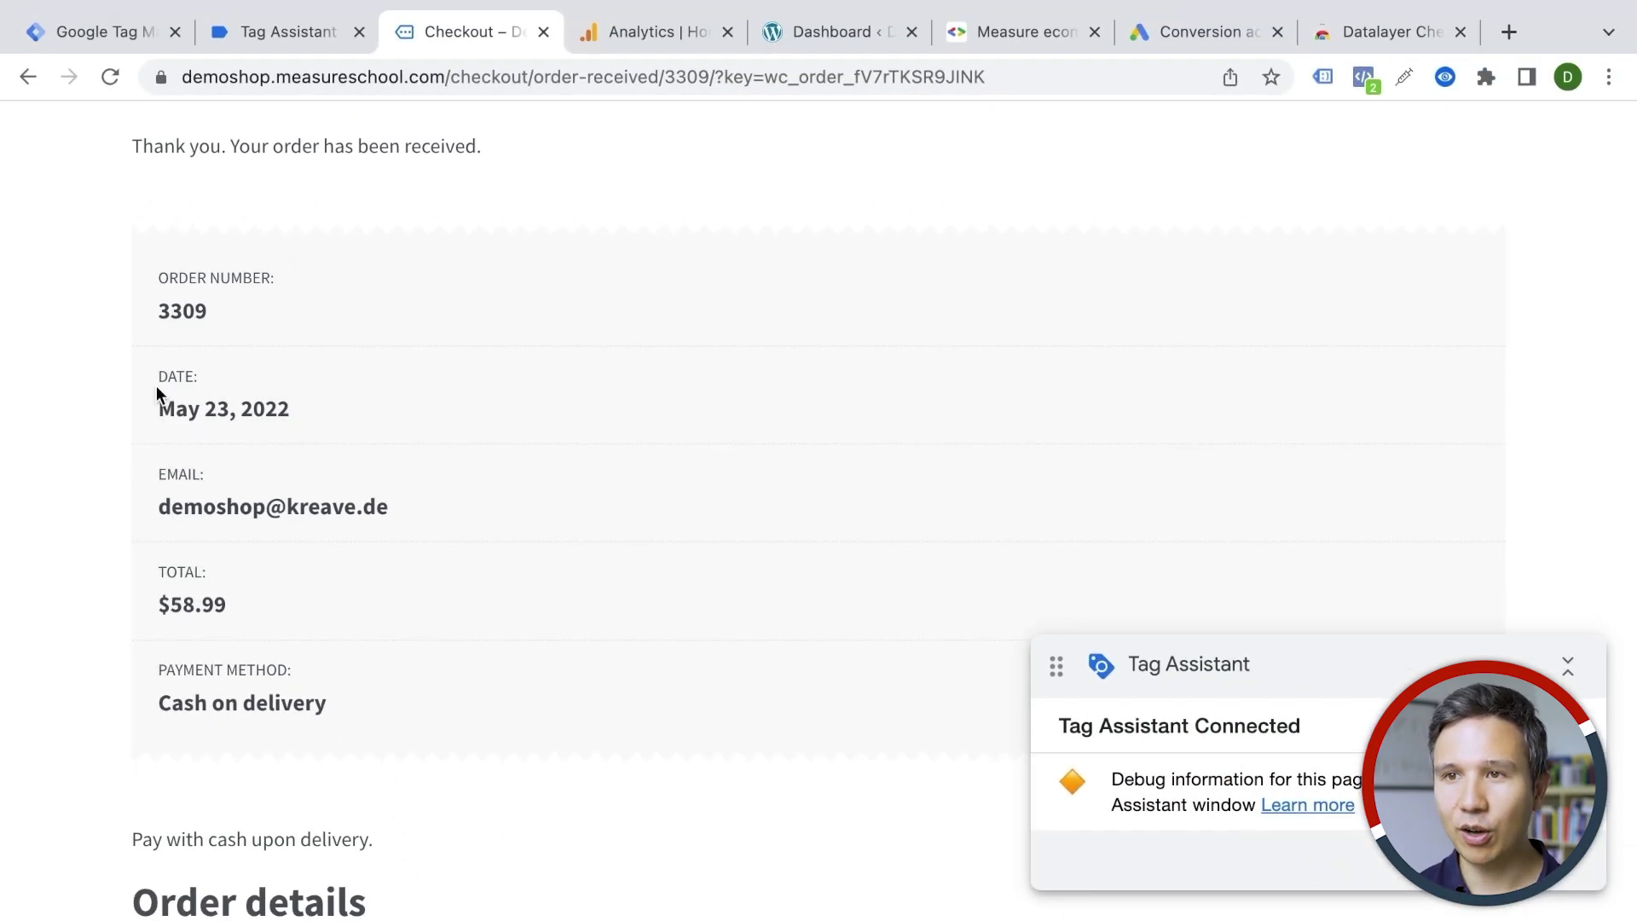
# Step: Review the purchase event's data layer: value 58.99, shipping 4.99, USD, three Happy Ninja T-shirts
pyautogui.click(281, 33)
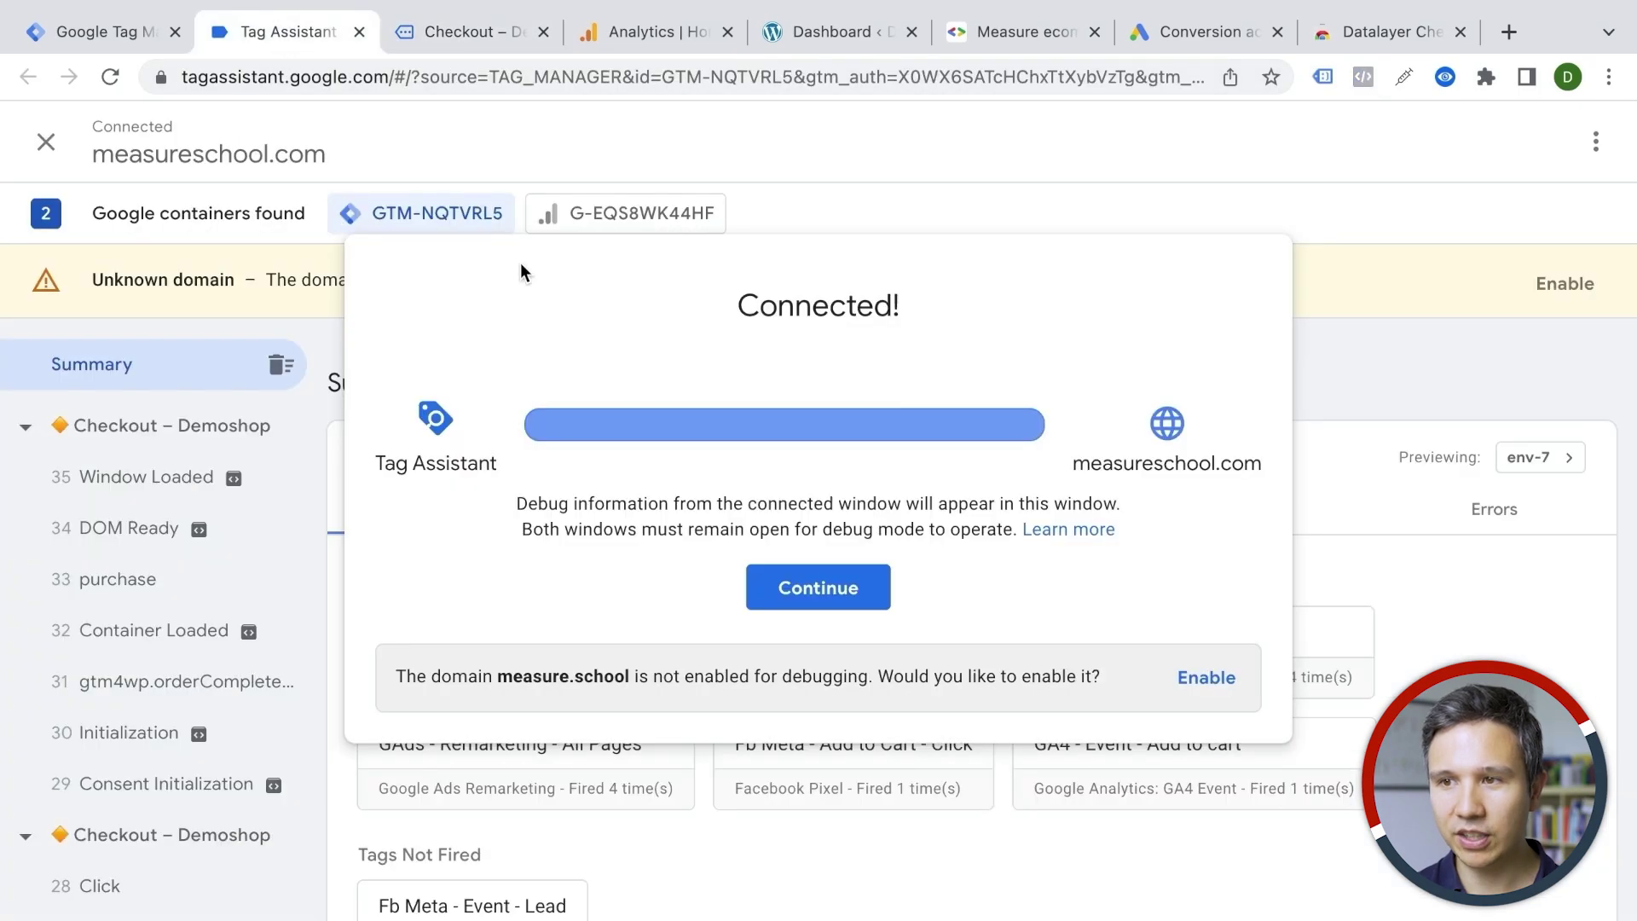
pyautogui.click(801, 596)
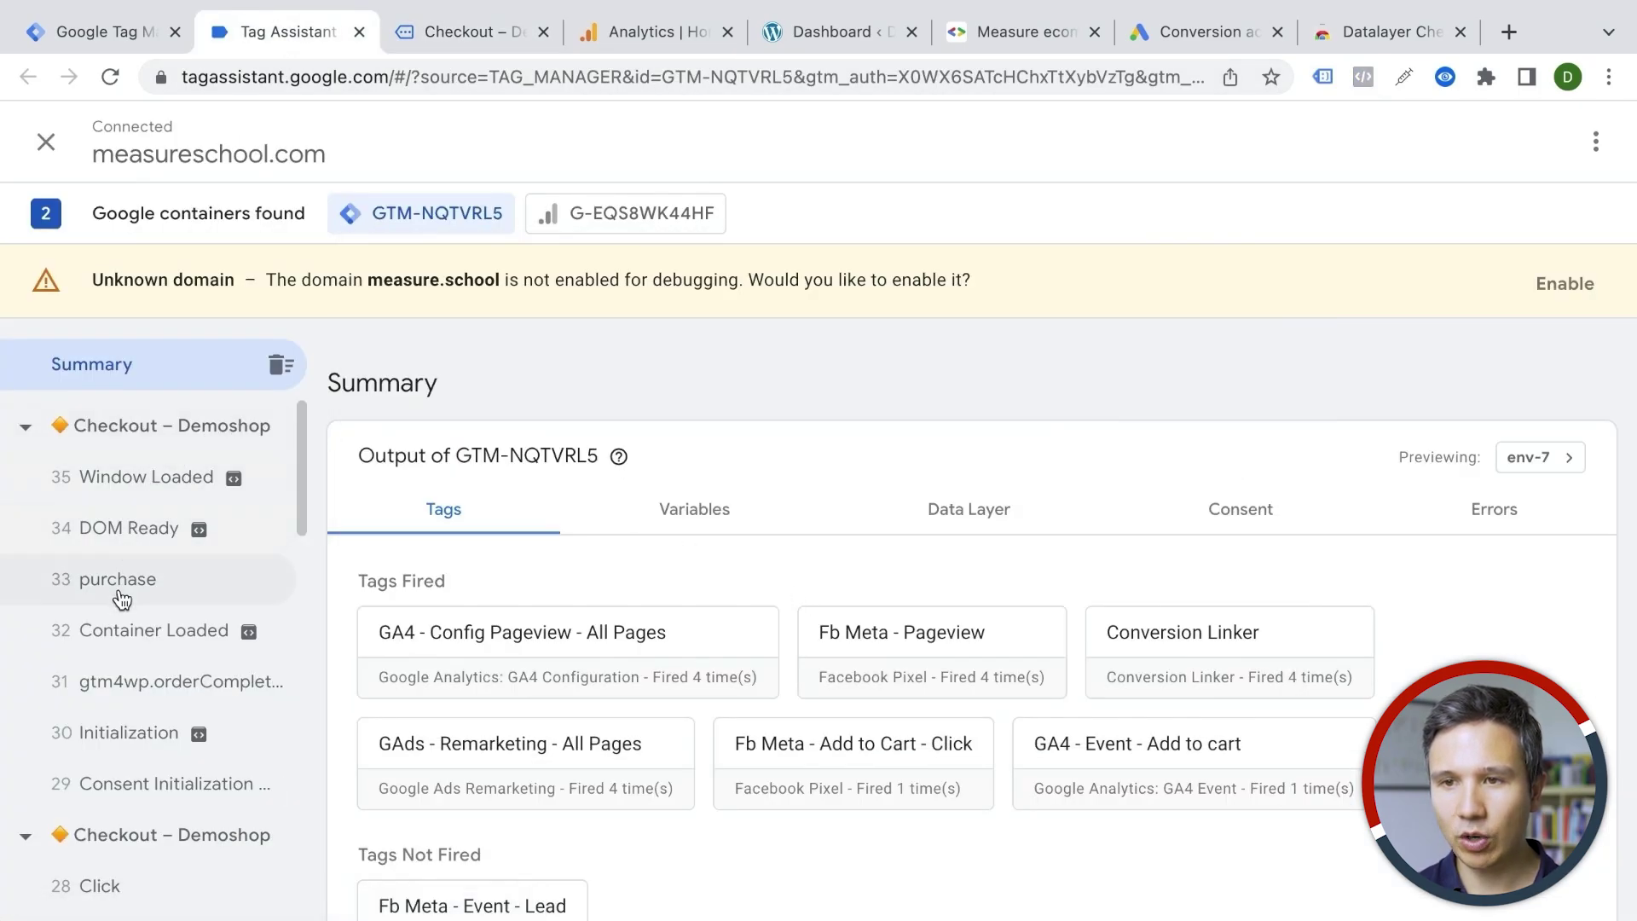
pyautogui.click(120, 580)
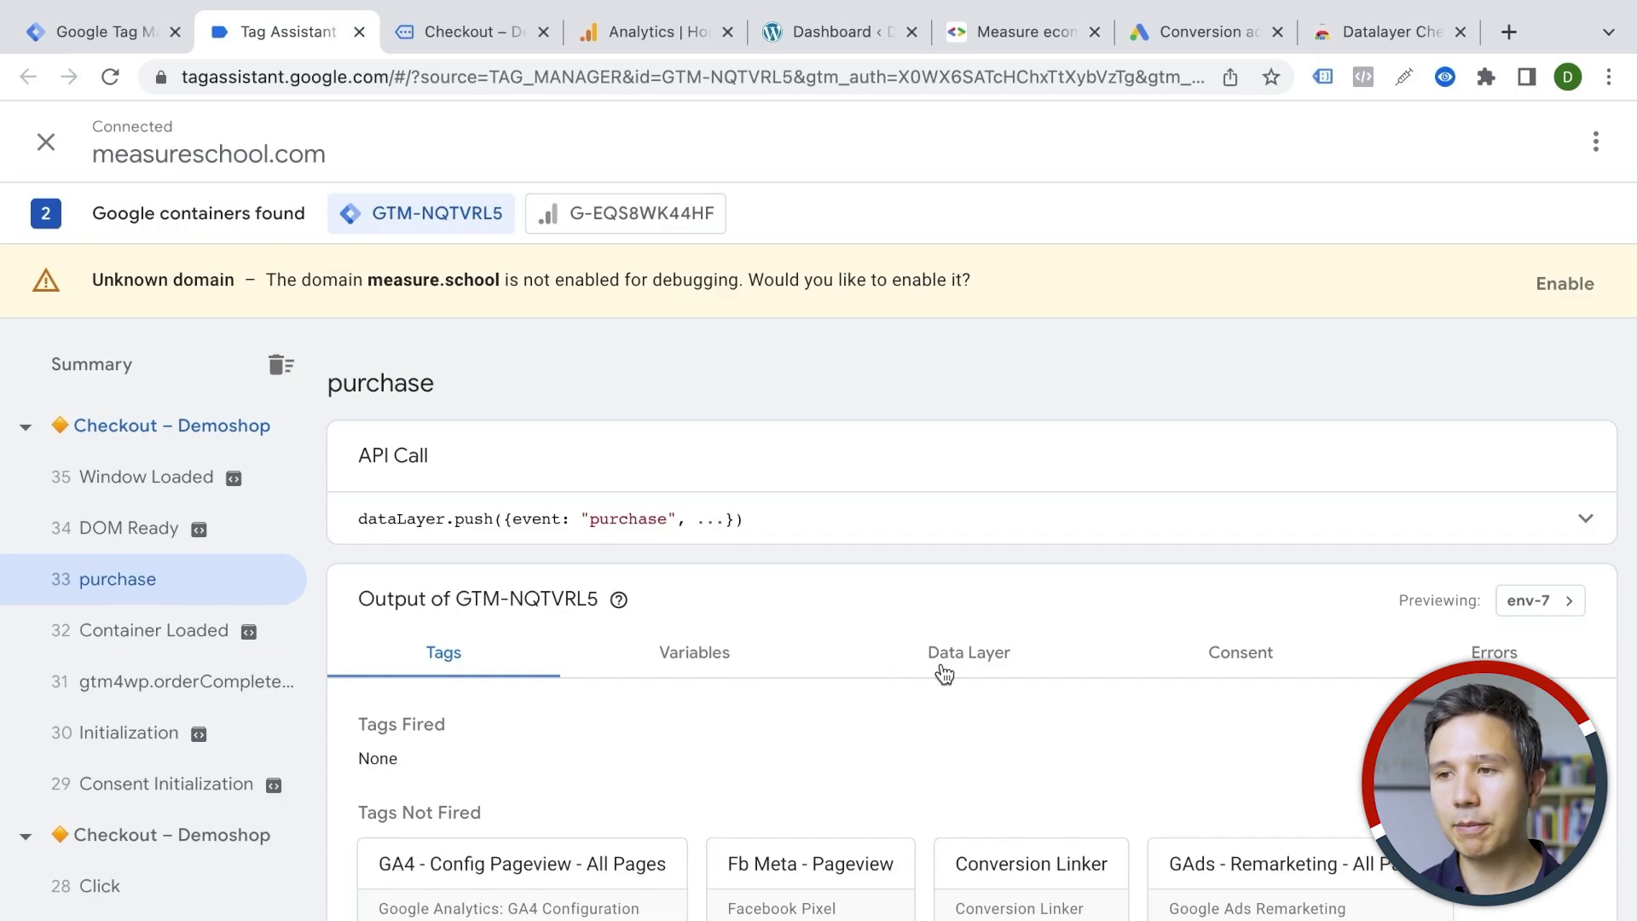
pyautogui.click(943, 672)
pyautogui.scroll(-4, 851, 601)
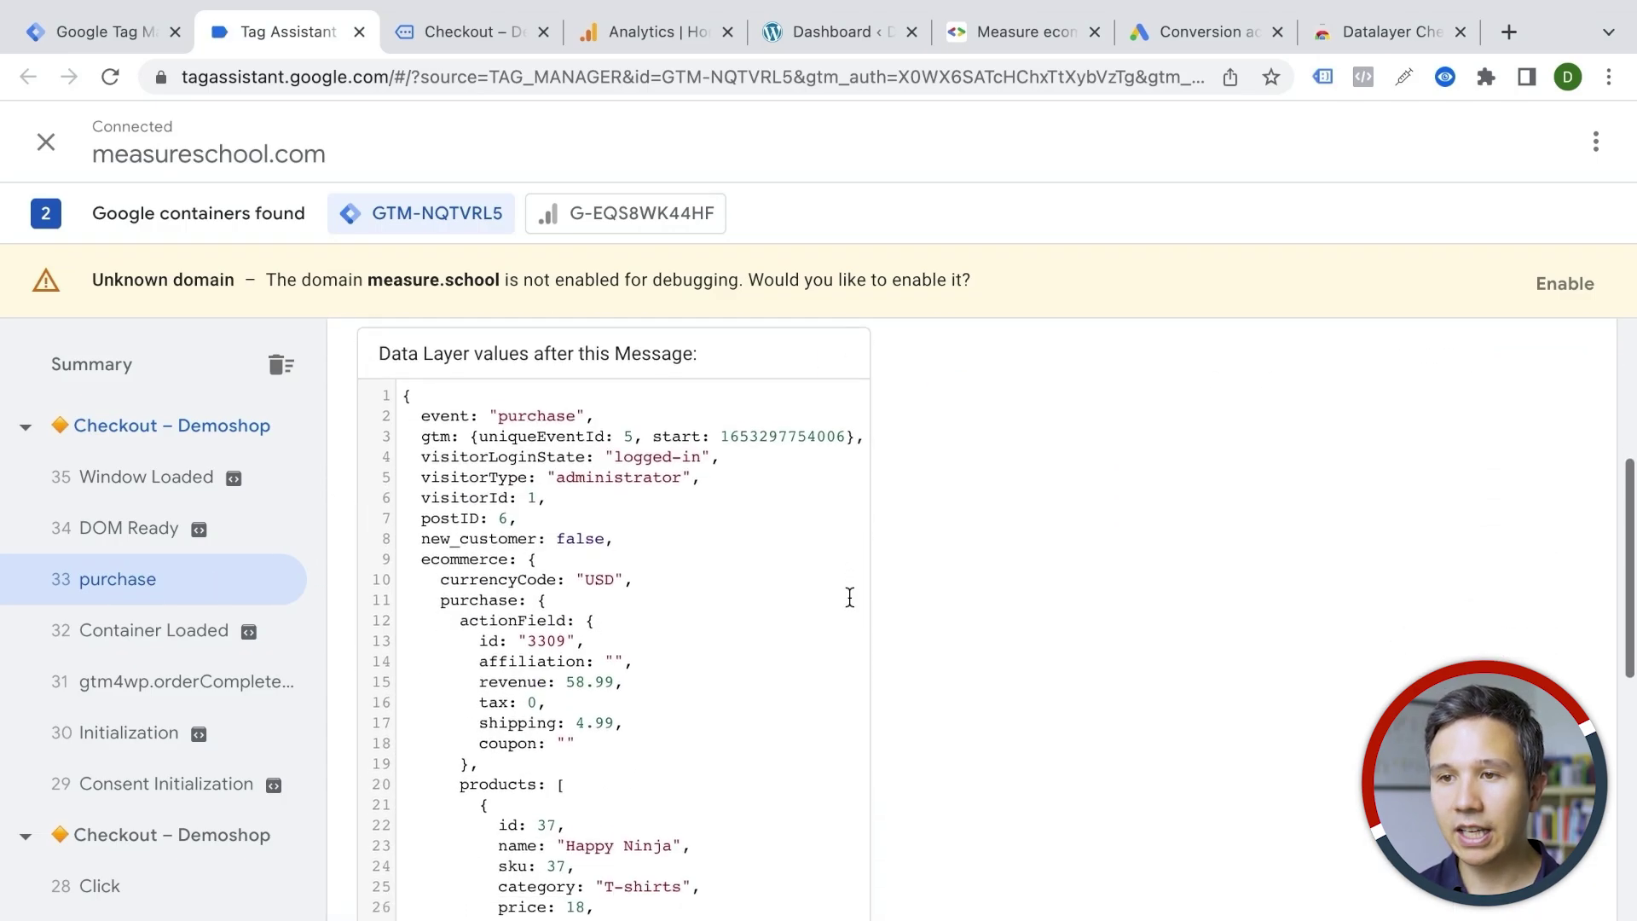
pyautogui.scroll(-2, 850, 596)
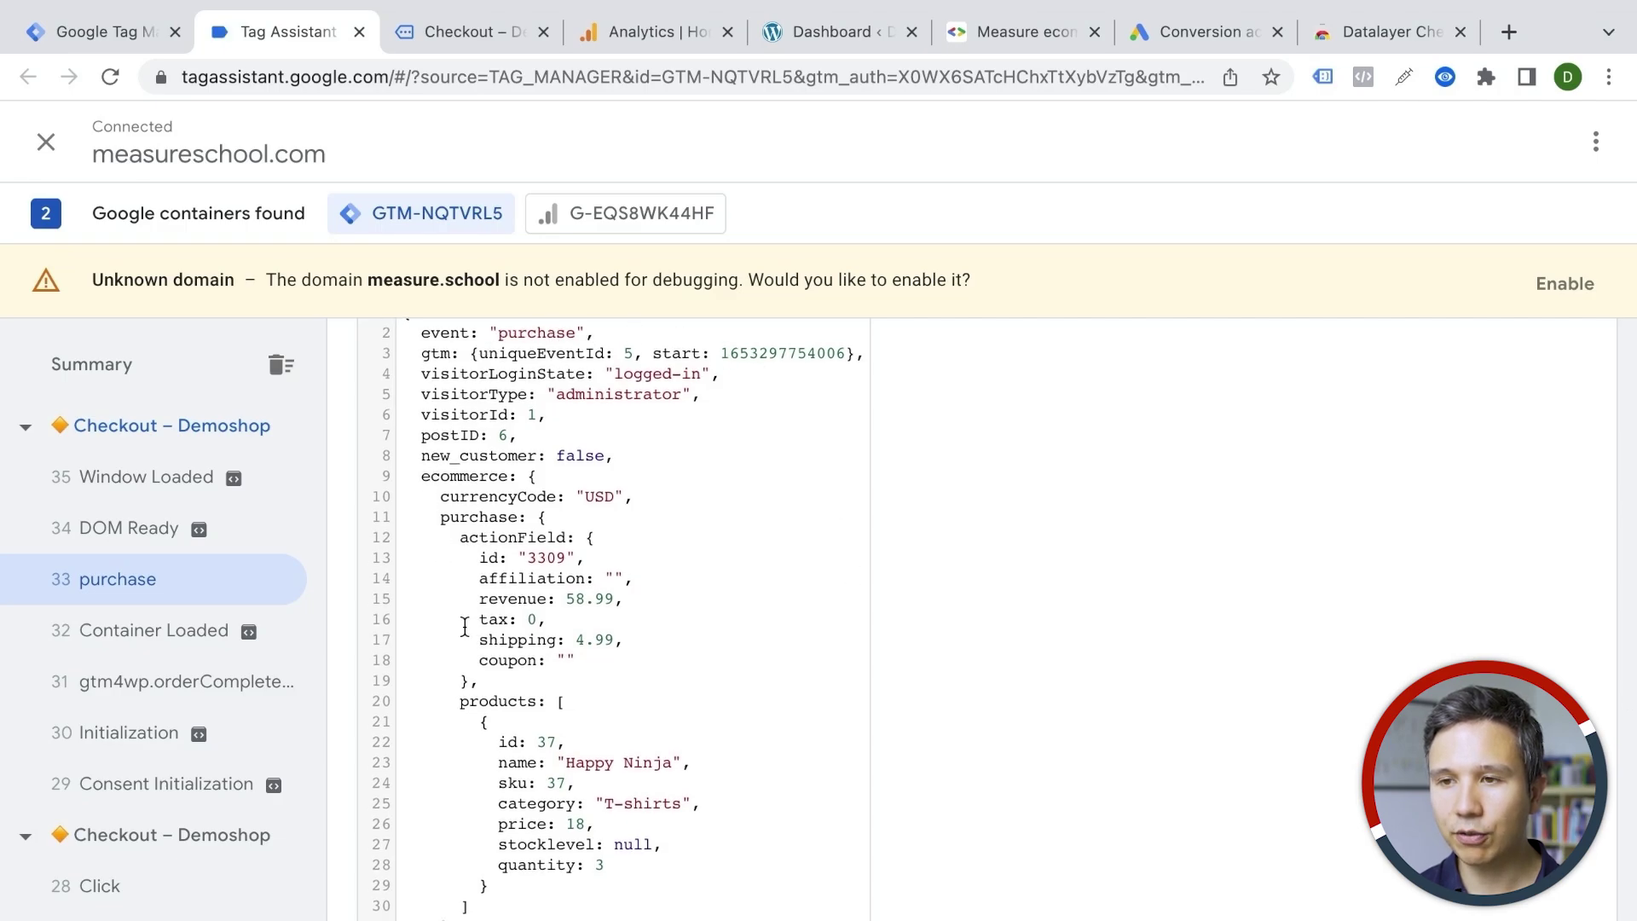
pyautogui.scroll(-3, 465, 627)
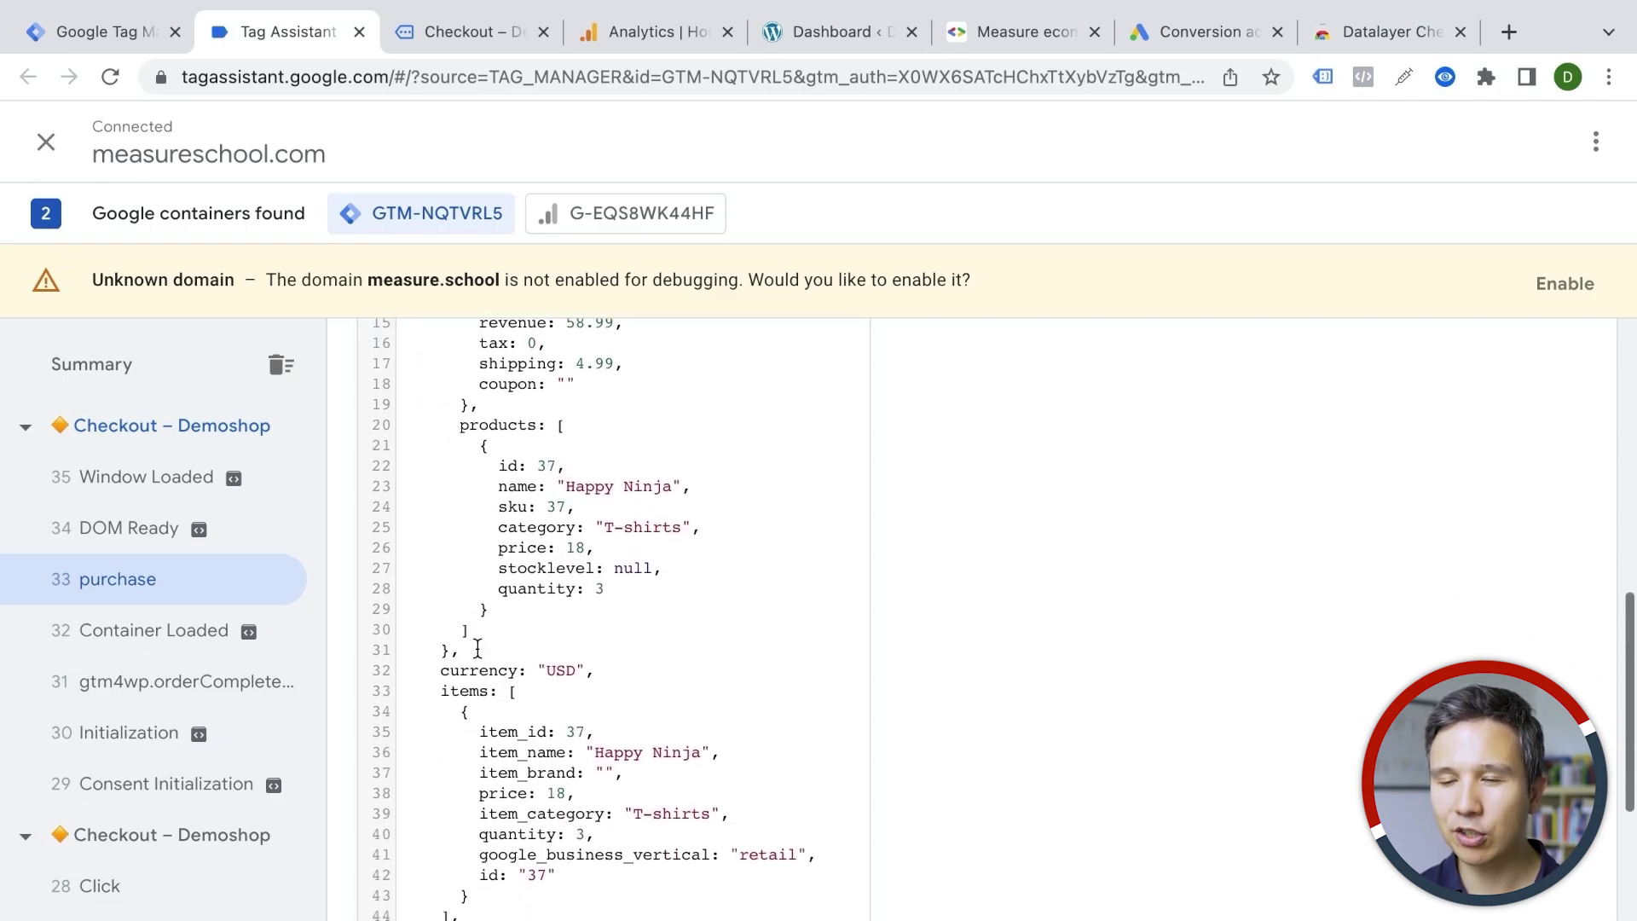
pyautogui.scroll(-2, 477, 650)
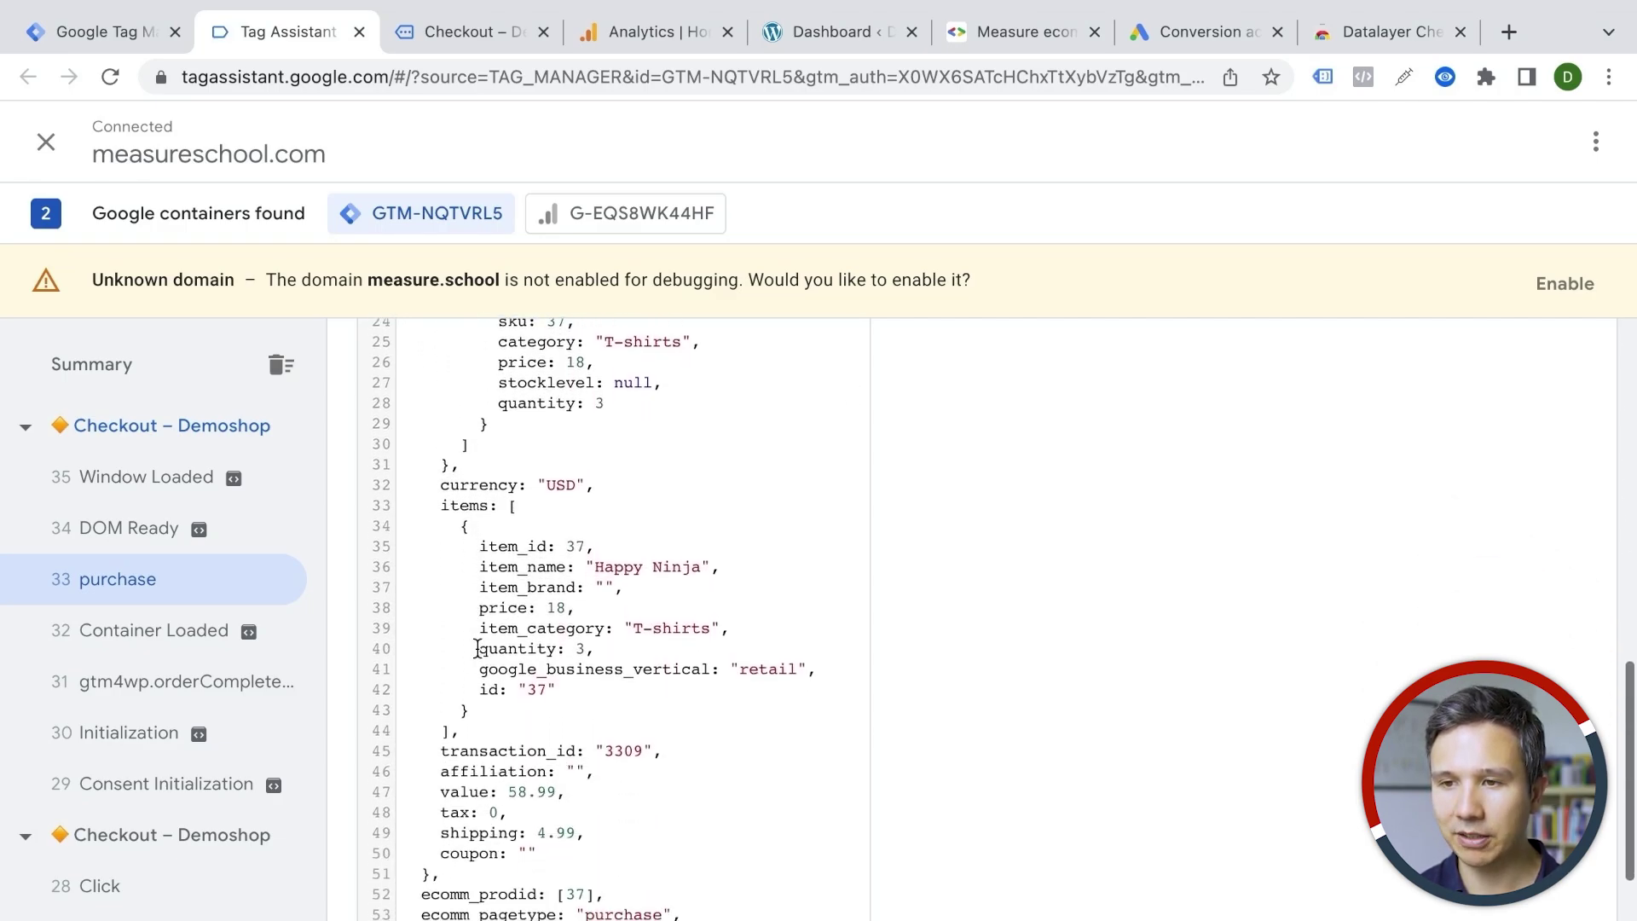
pyautogui.scroll(-1, 478, 649)
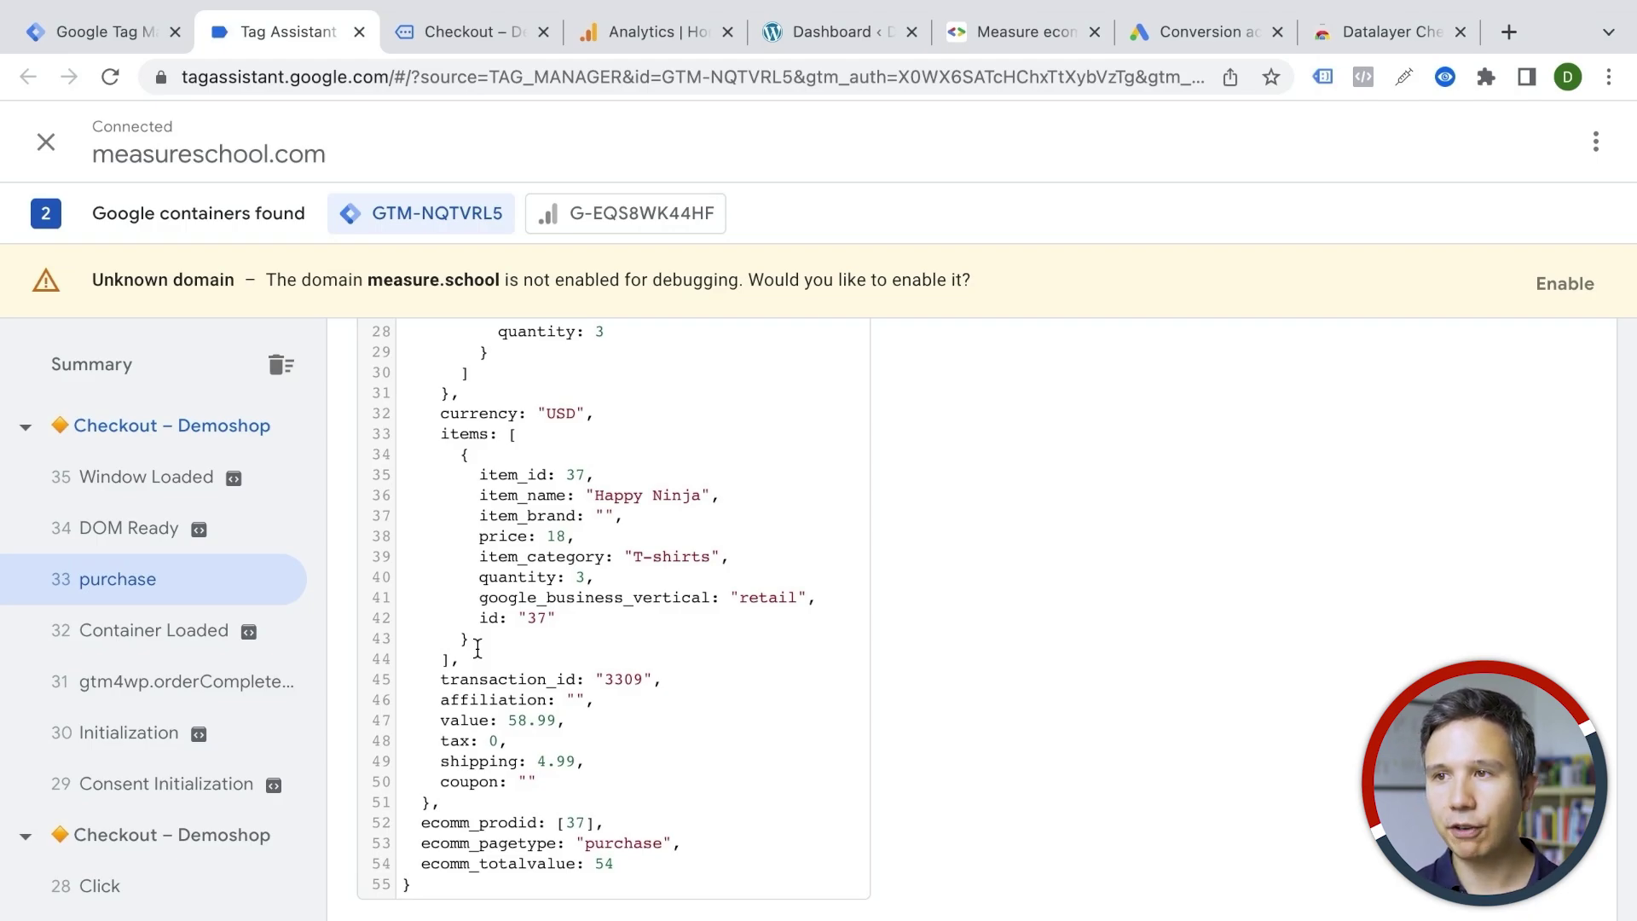
# Step: Read the GA4 docs purchase example and mark its example value 25.42
pyautogui.click(1014, 49)
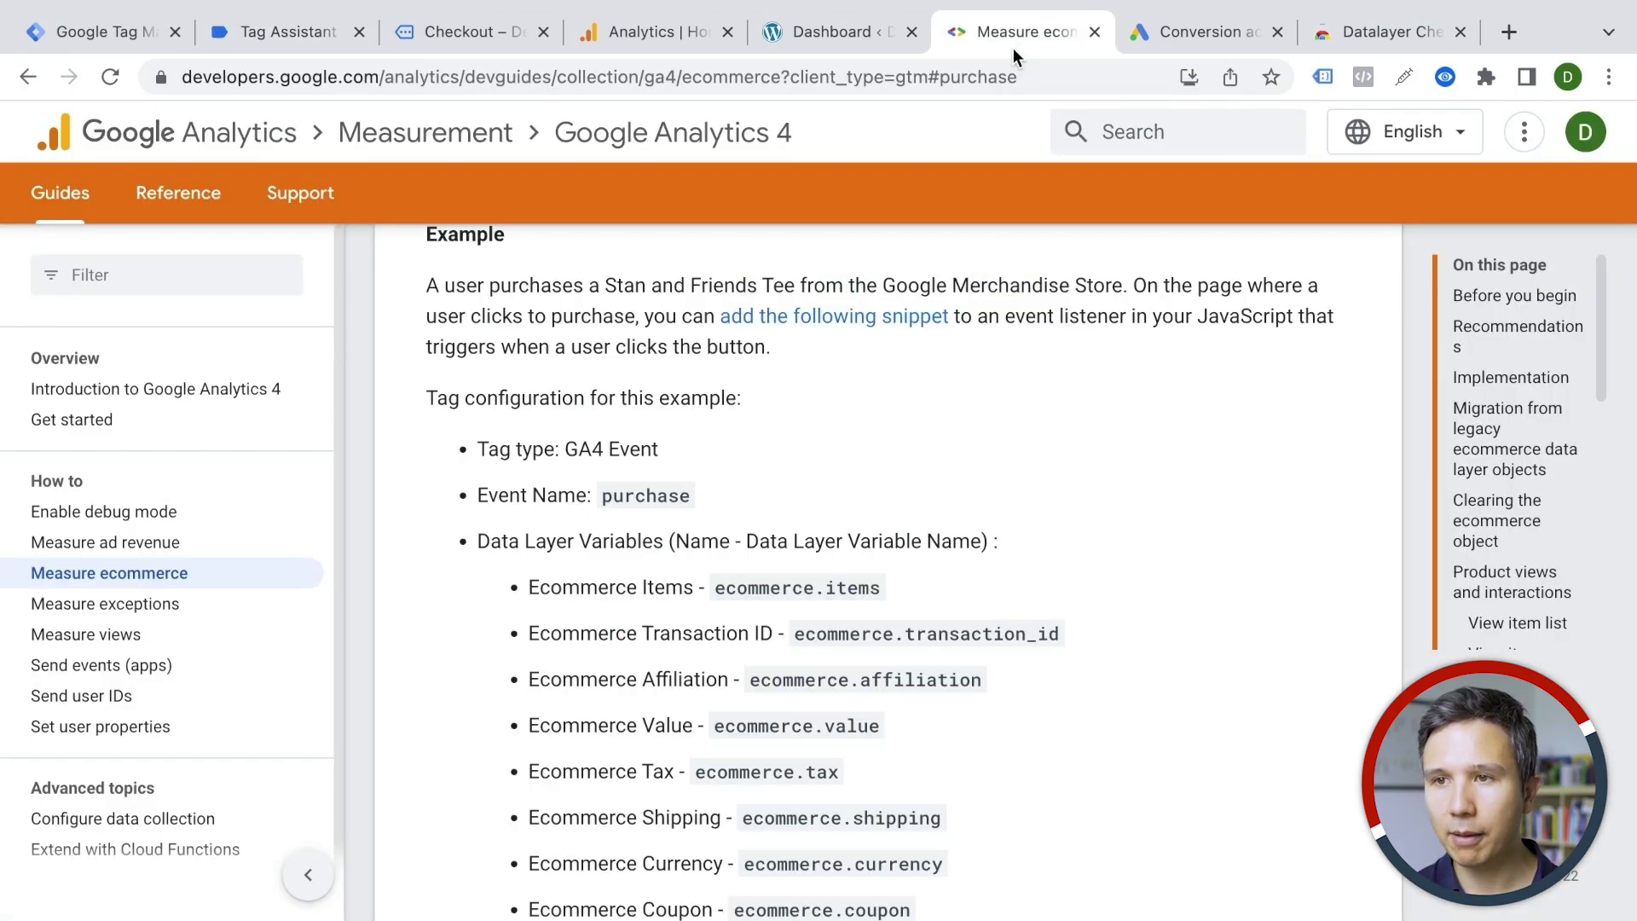
pyautogui.scroll(5, 585, 468)
pyautogui.scroll(9, 585, 468)
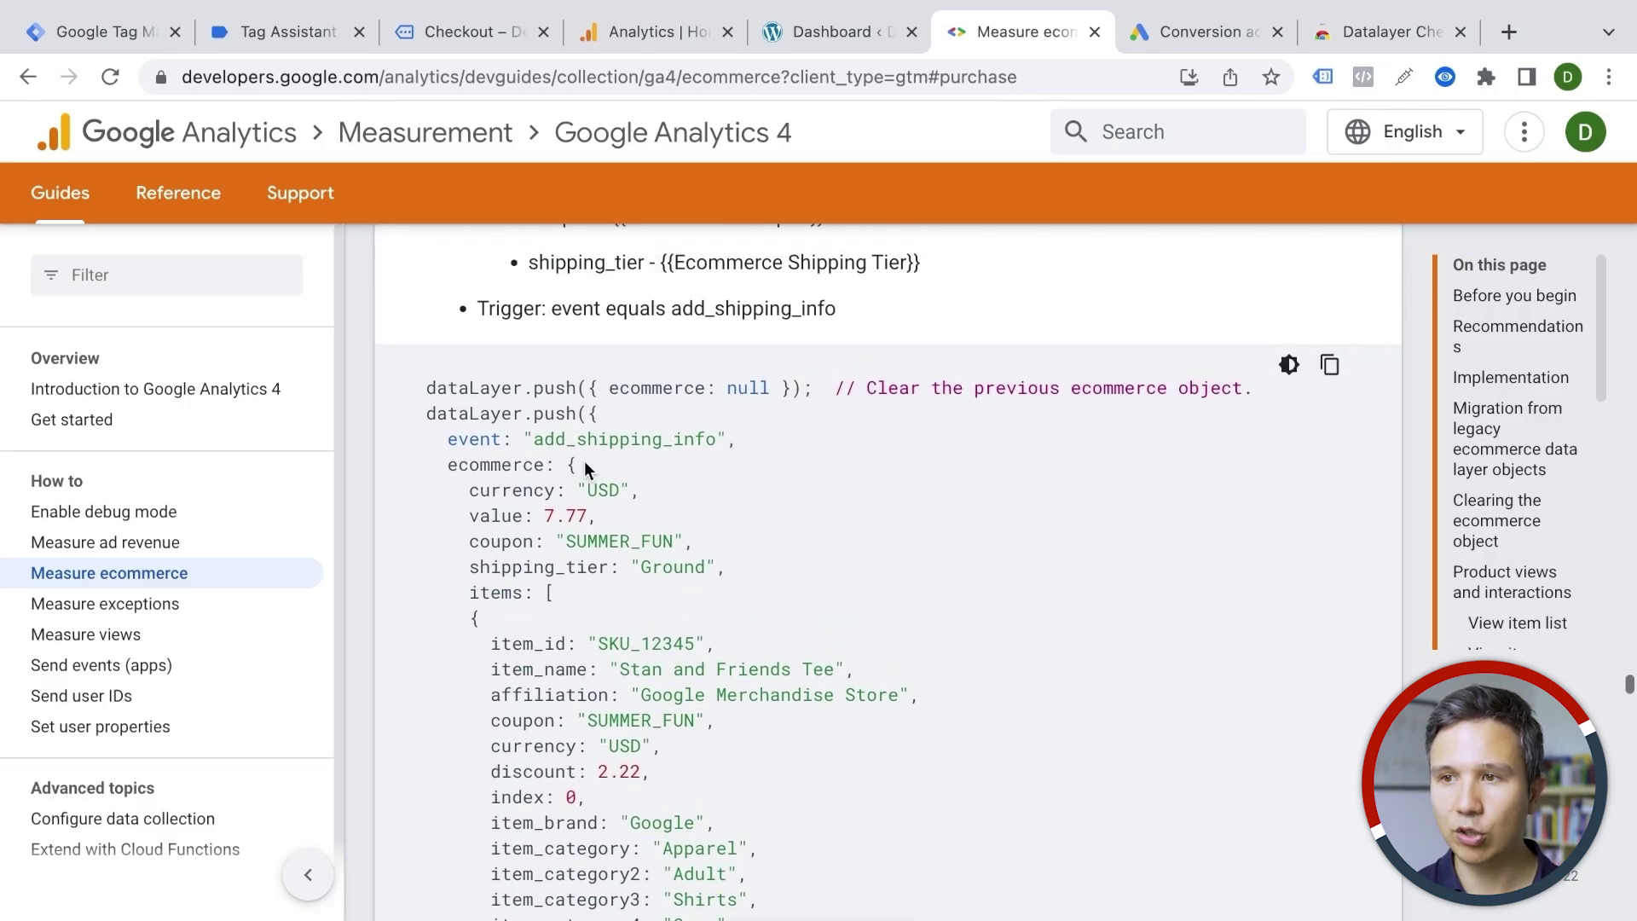
pyautogui.scroll(-14, 585, 460)
pyautogui.scroll(-16, 585, 468)
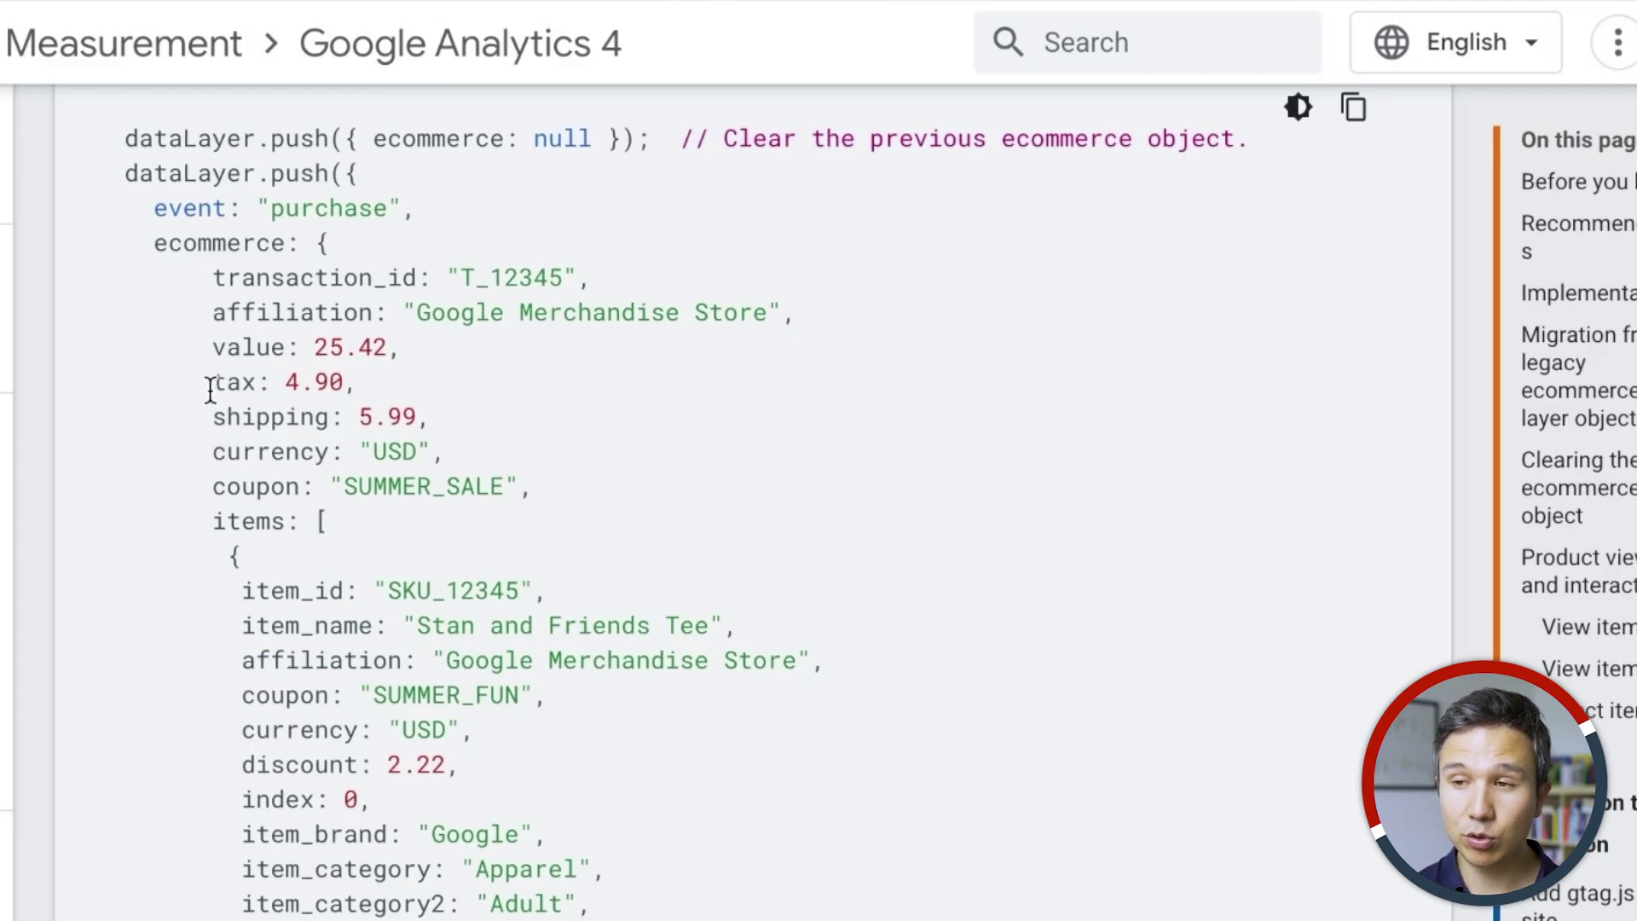
pyautogui.scroll(-1, 210, 389)
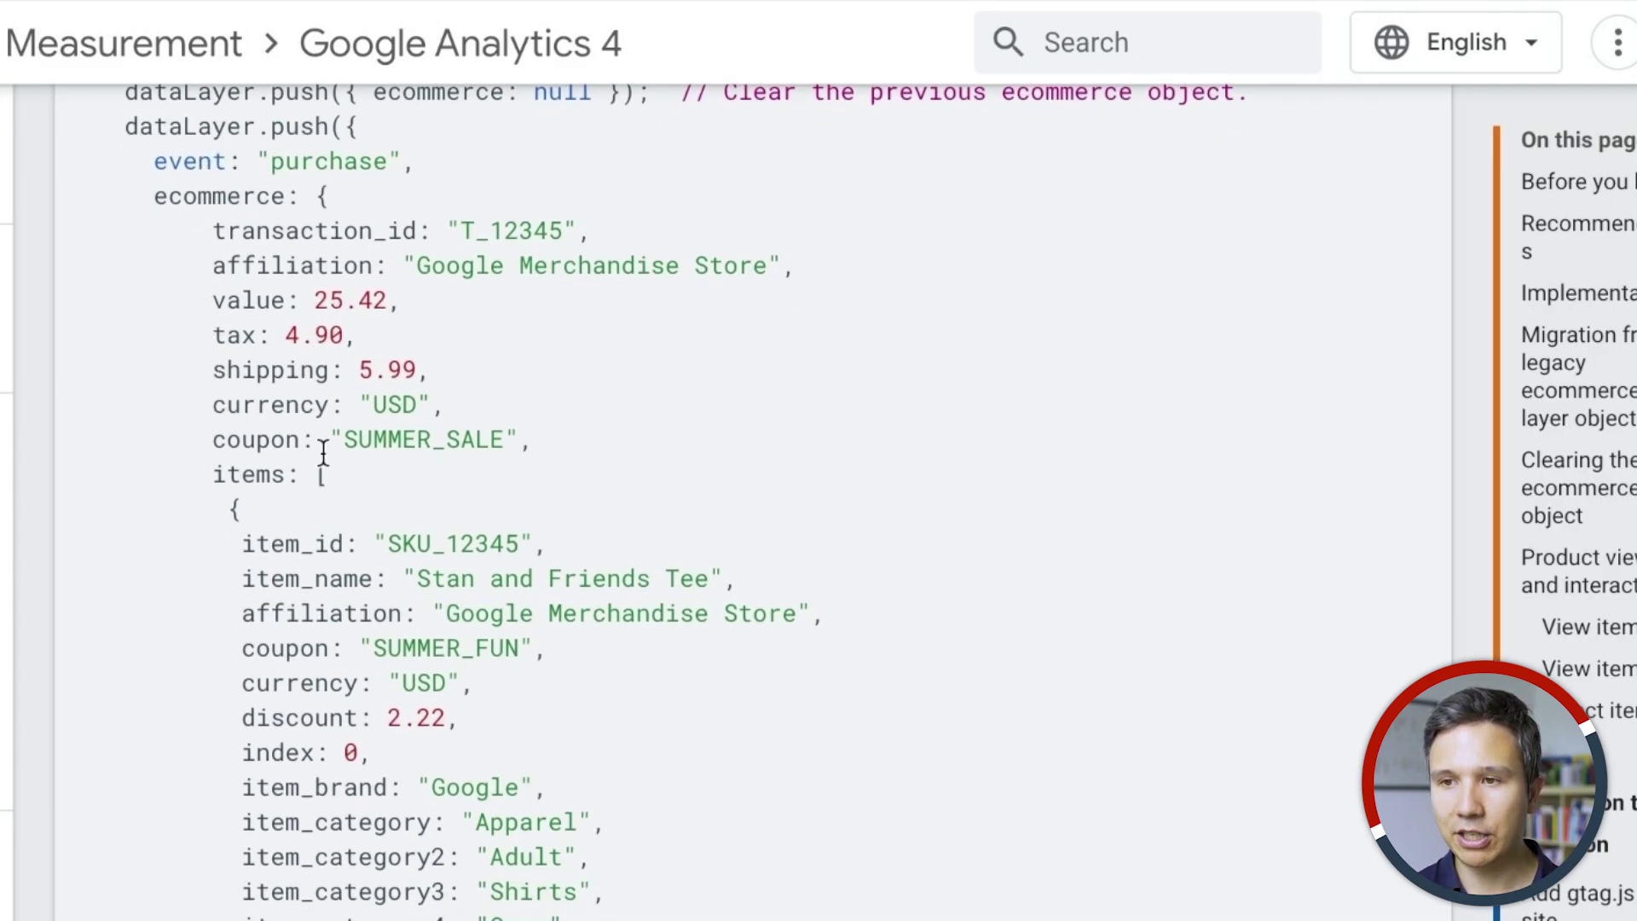
pyautogui.scroll(-3, 303, 764)
pyautogui.scroll(1, 304, 764)
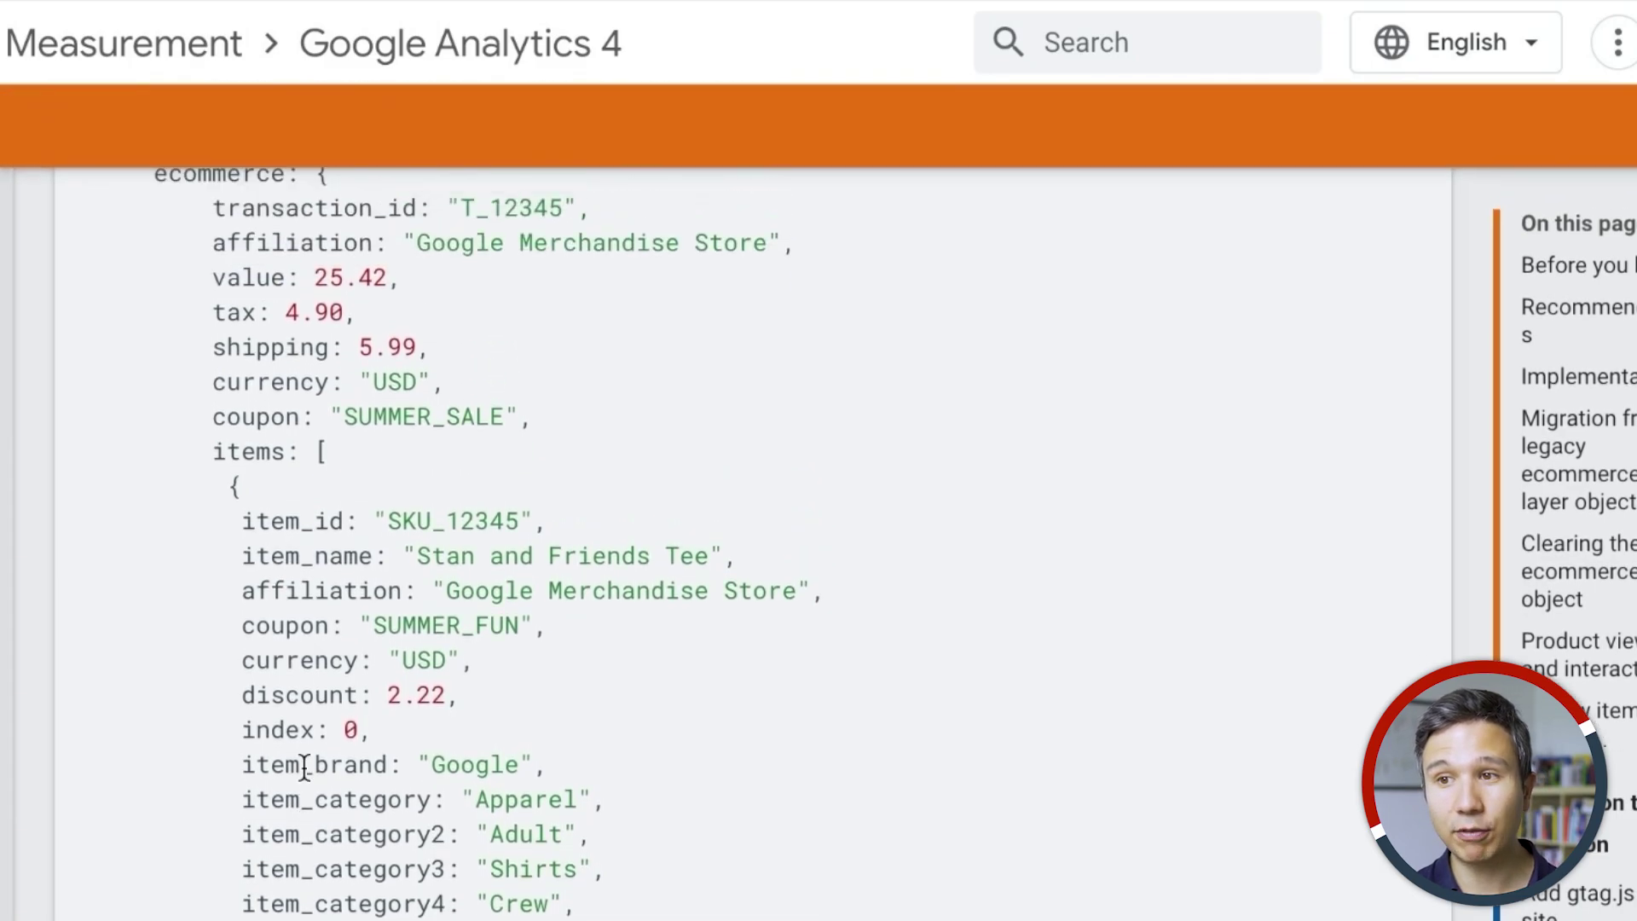
pyautogui.scroll(3, 303, 764)
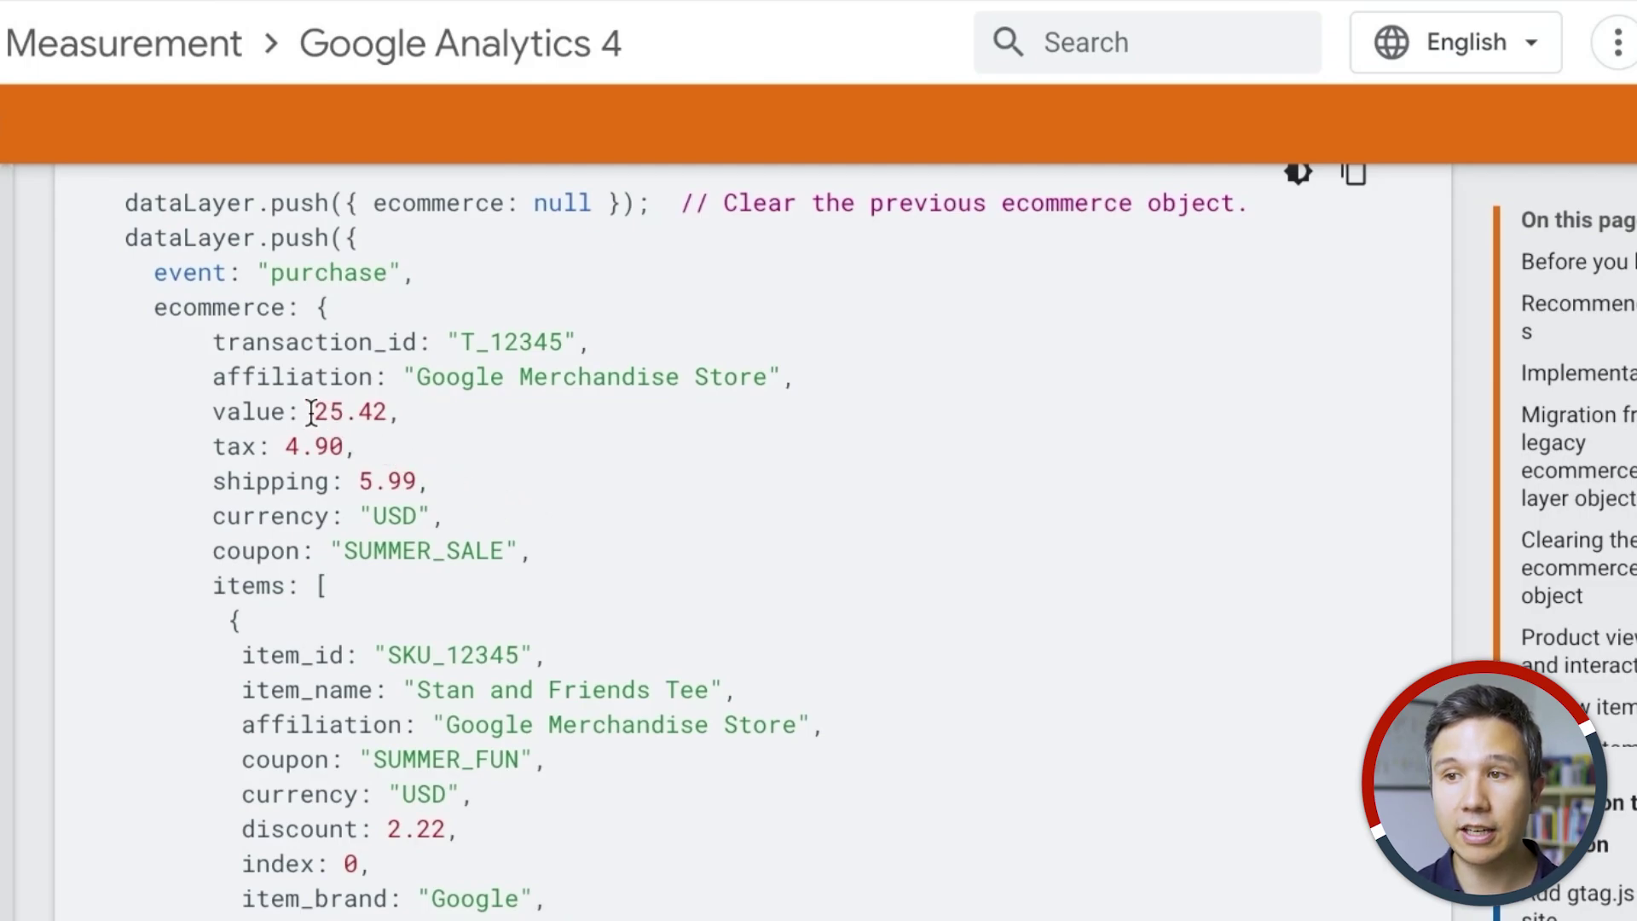
pyautogui.moveTo(309, 413); pyautogui.dragTo(387, 415)
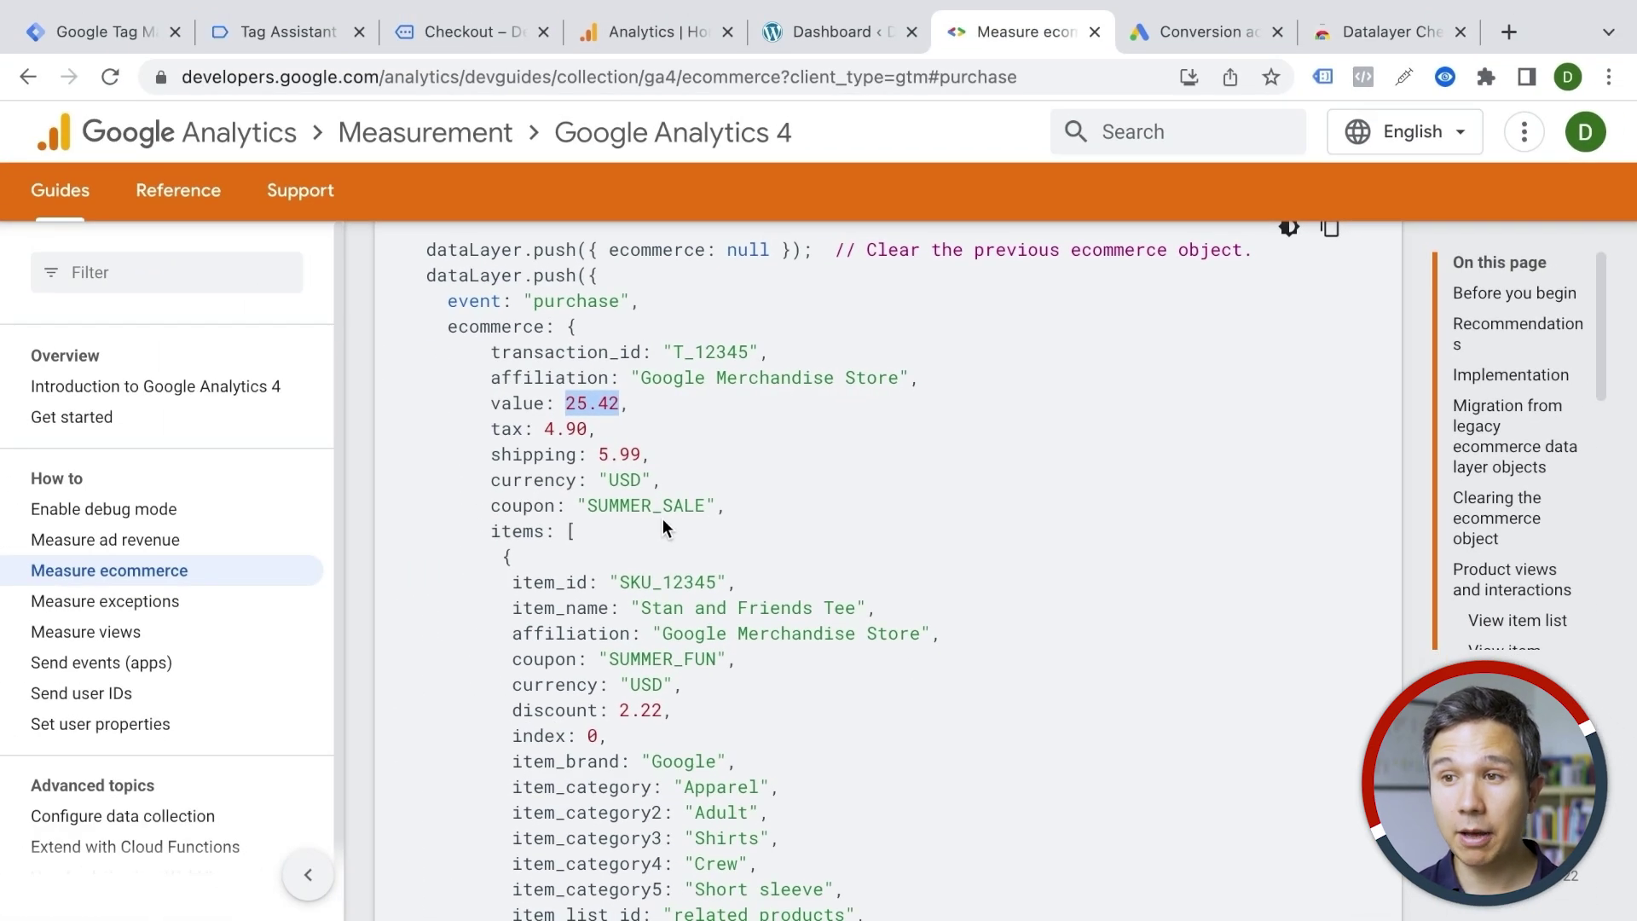
# Step: Return to Tag Assistant's purchase data layer showing tax 0 and ecomm_totalvalue 54
pyautogui.scroll(1, 446, 563)
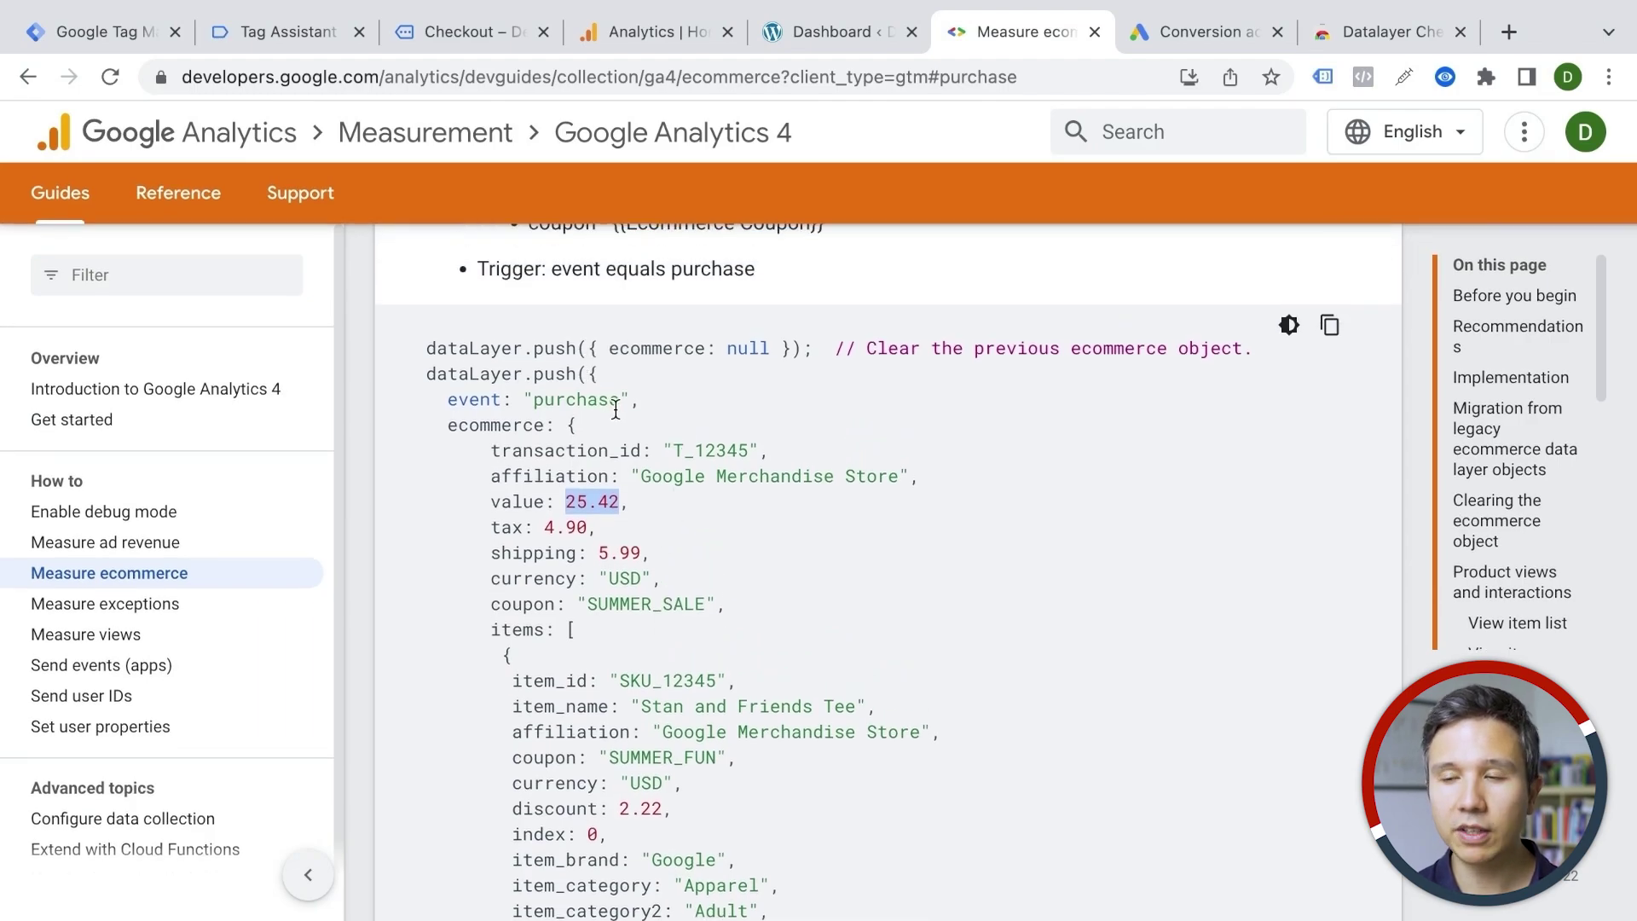
pyautogui.scroll(-1, 616, 410)
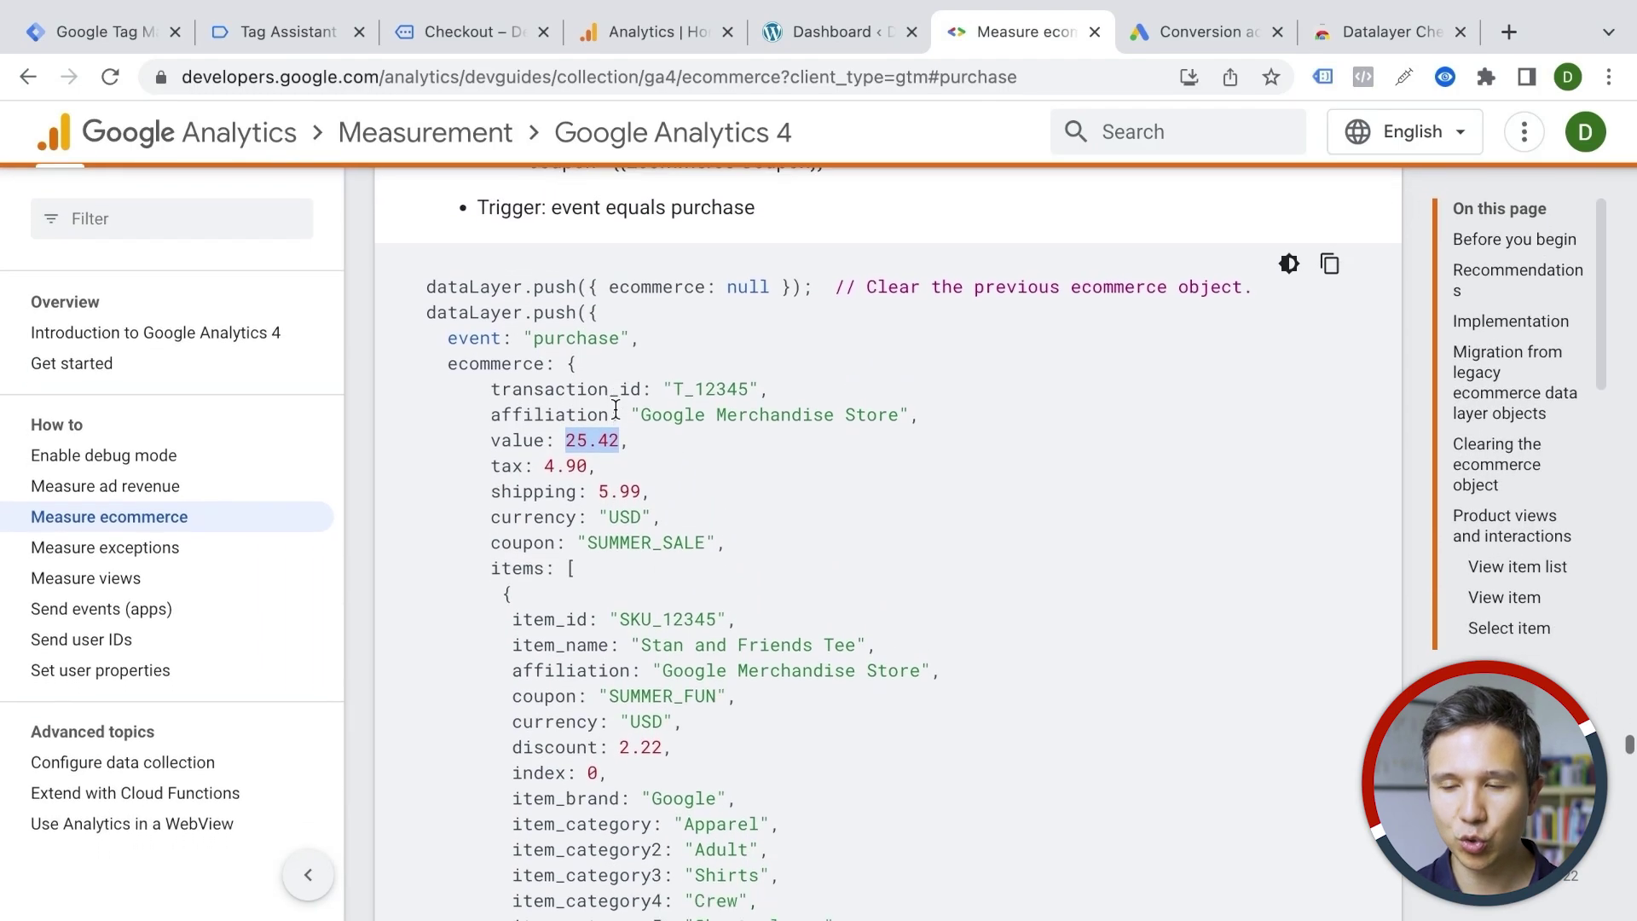
pyautogui.scroll(-1, 615, 410)
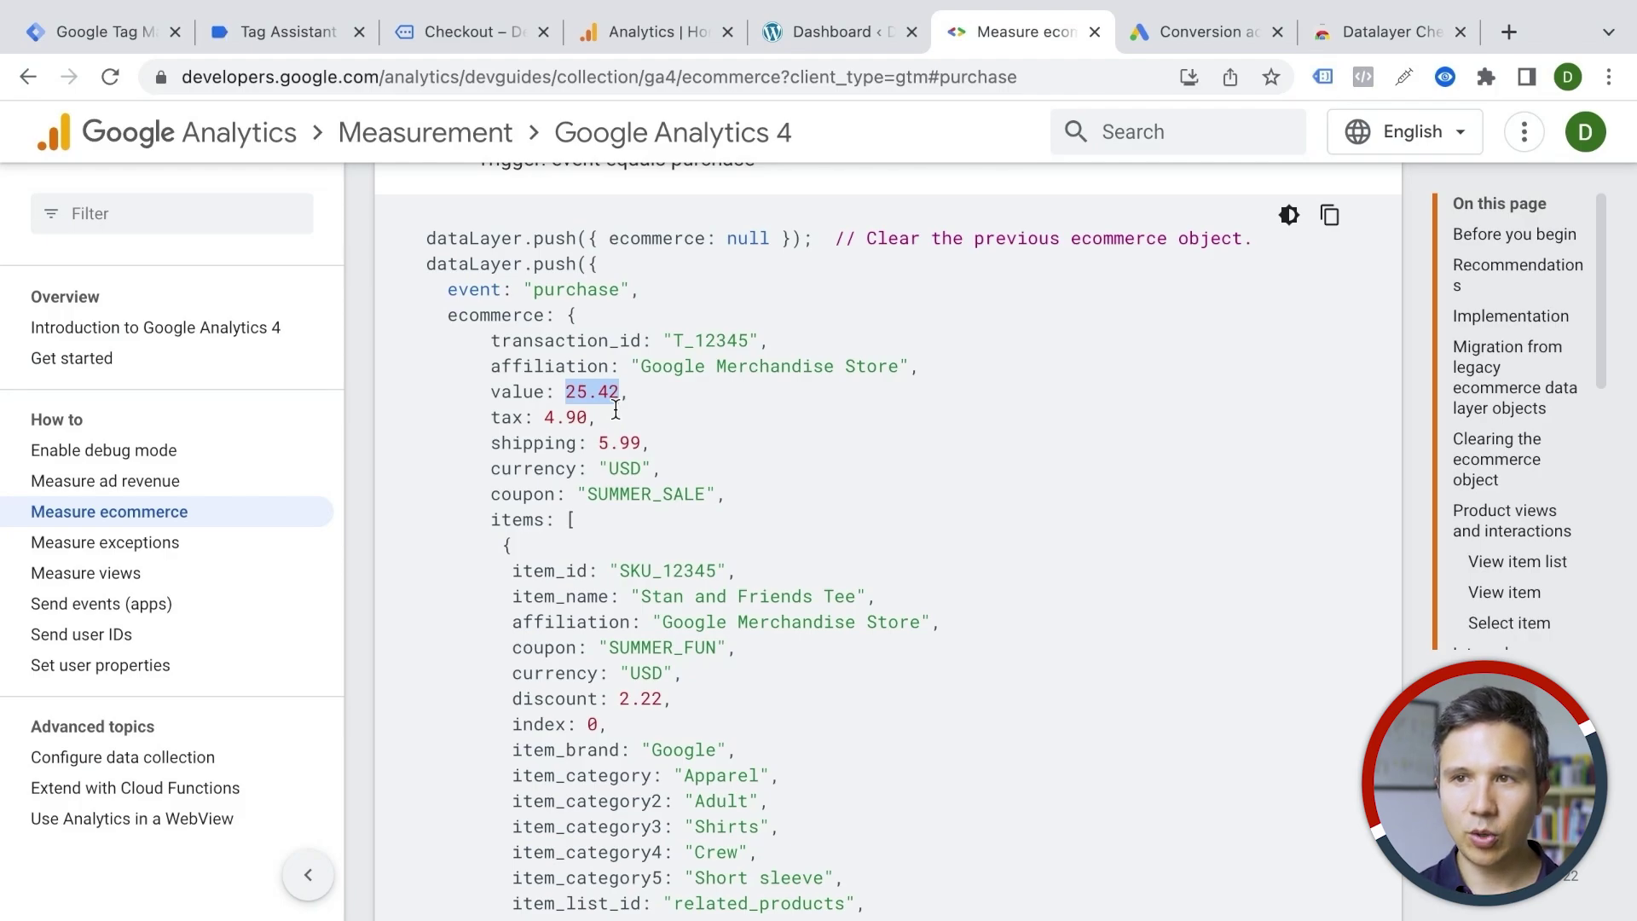
pyautogui.click(299, 32)
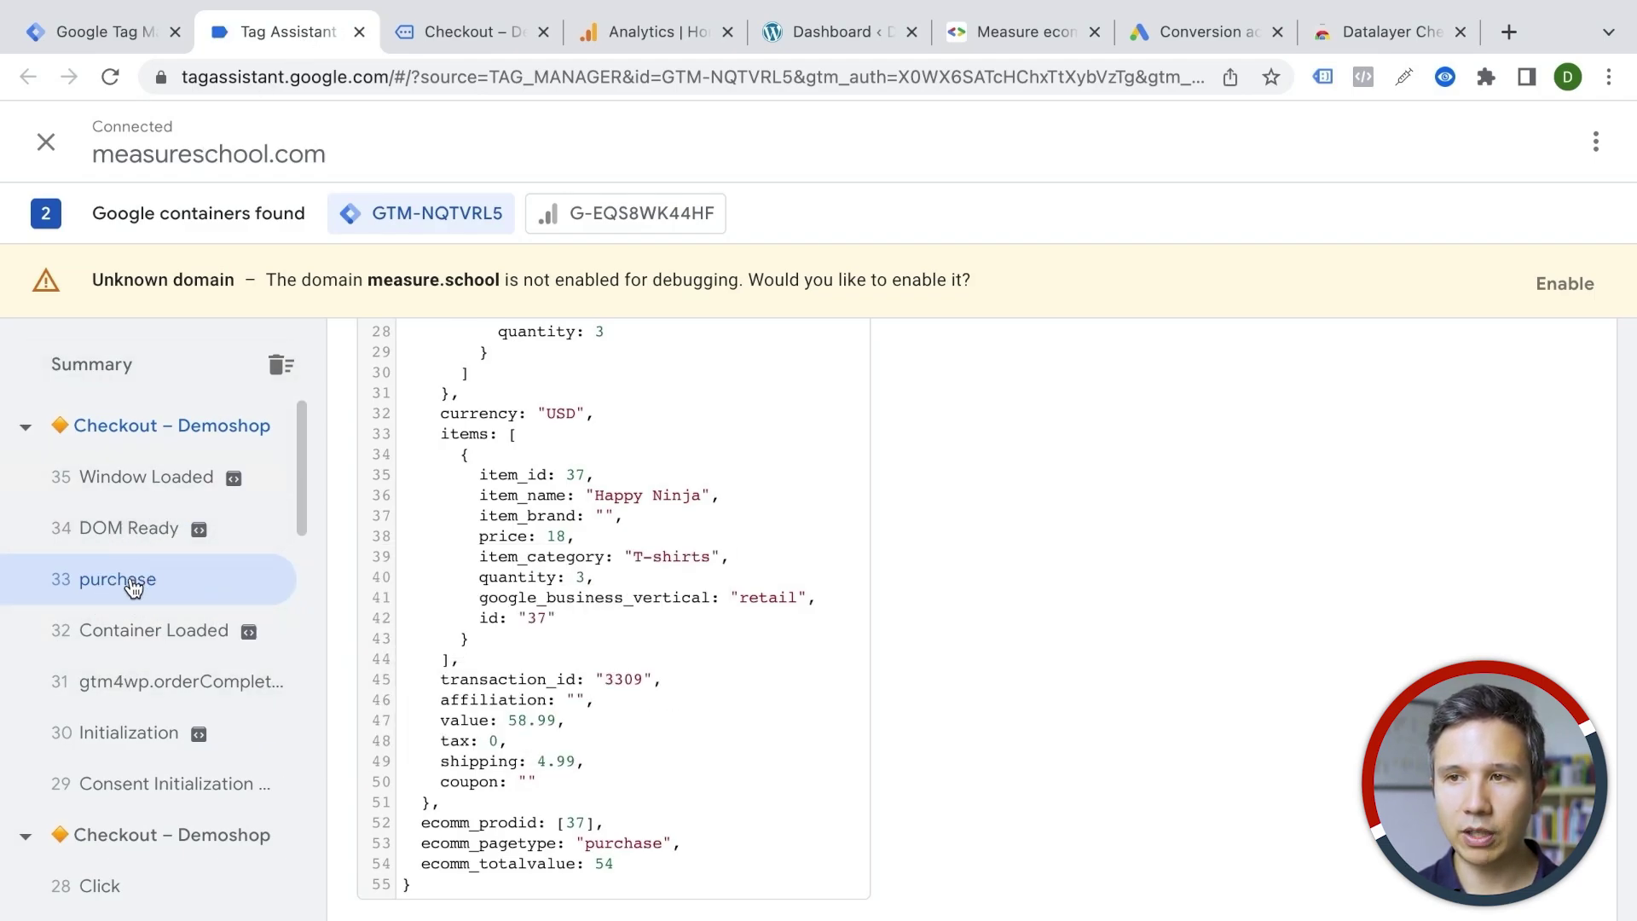
pyautogui.scroll(5, 522, 595)
pyautogui.scroll(7, 522, 595)
pyautogui.scroll(-5, 522, 594)
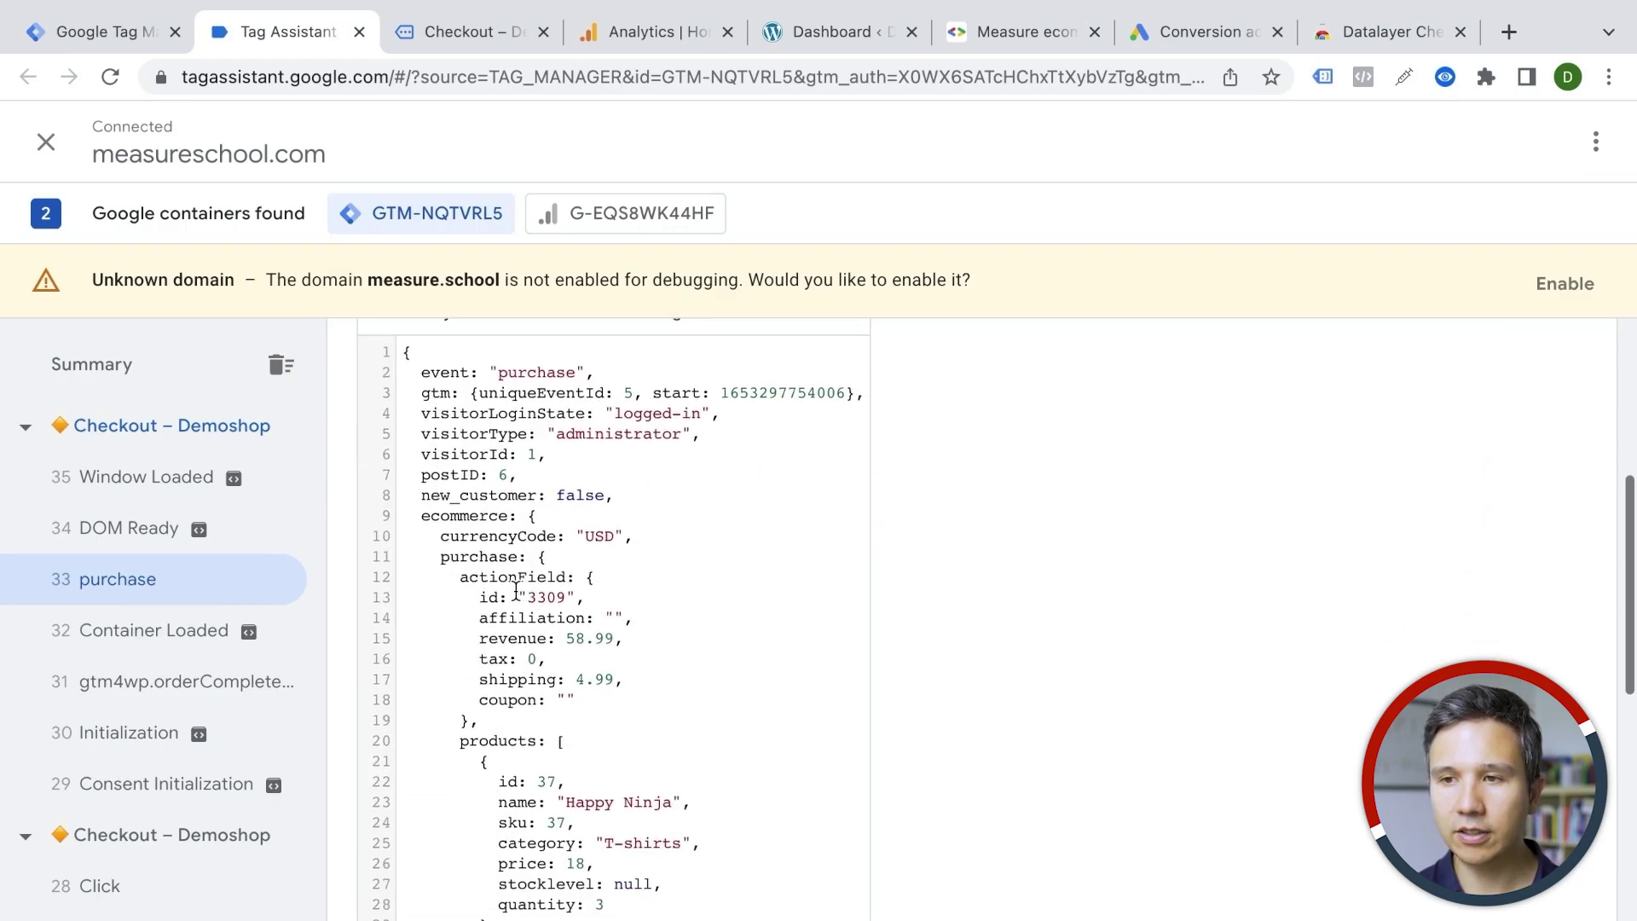
pyautogui.scroll(-7, 495, 738)
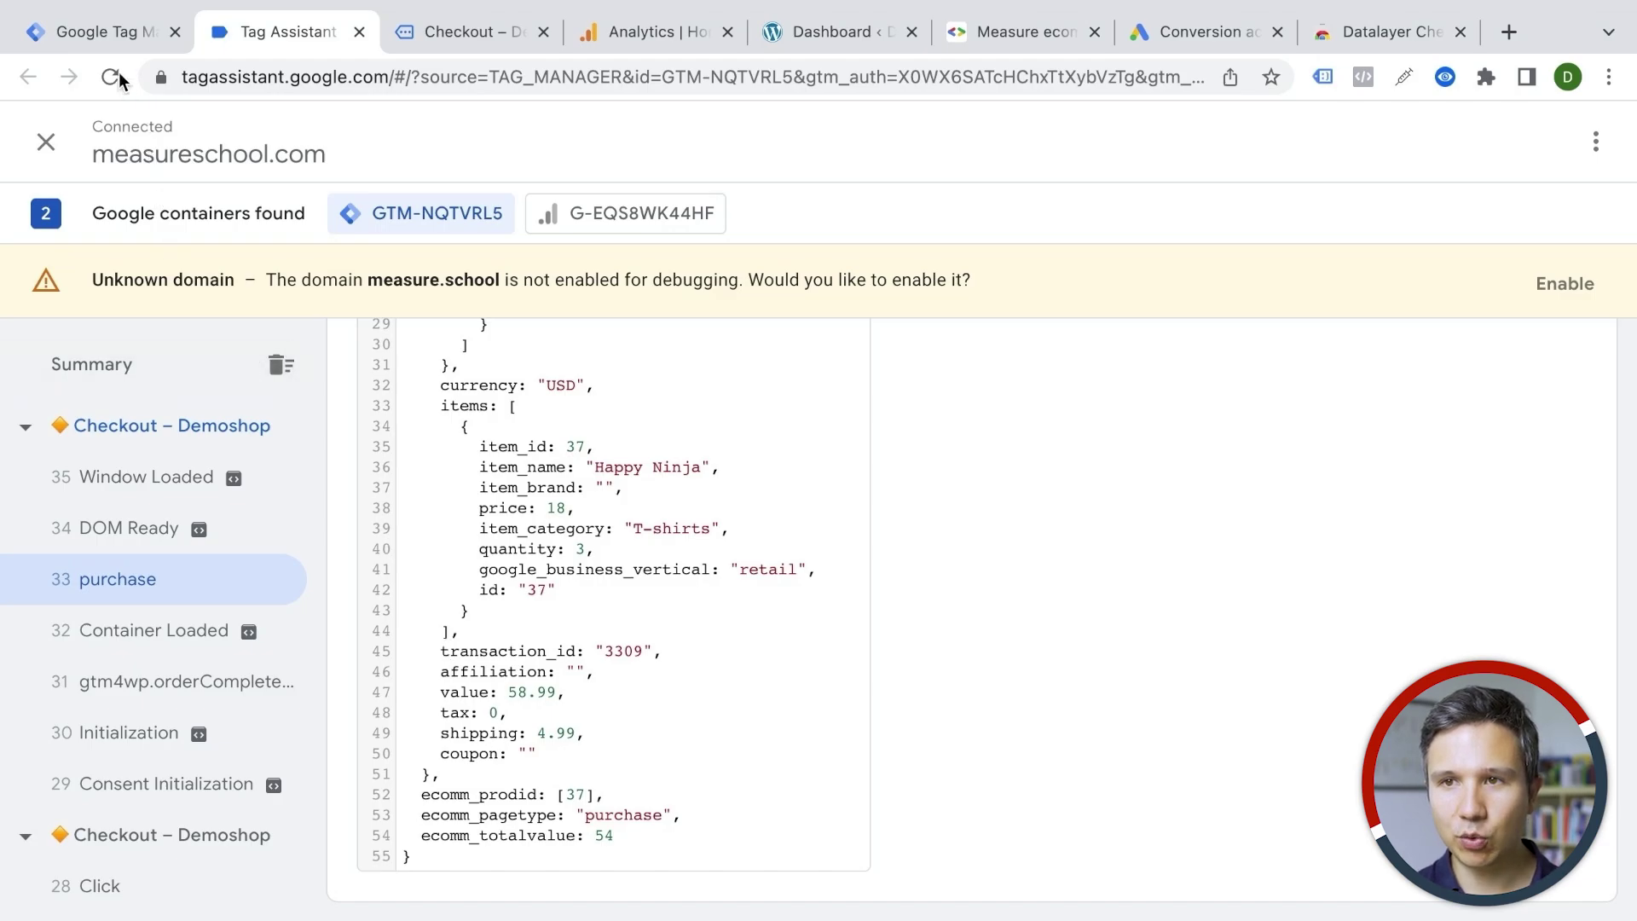
# Step: Create a new tag of type Google Ads Conversion Tracking
pyautogui.click(107, 34)
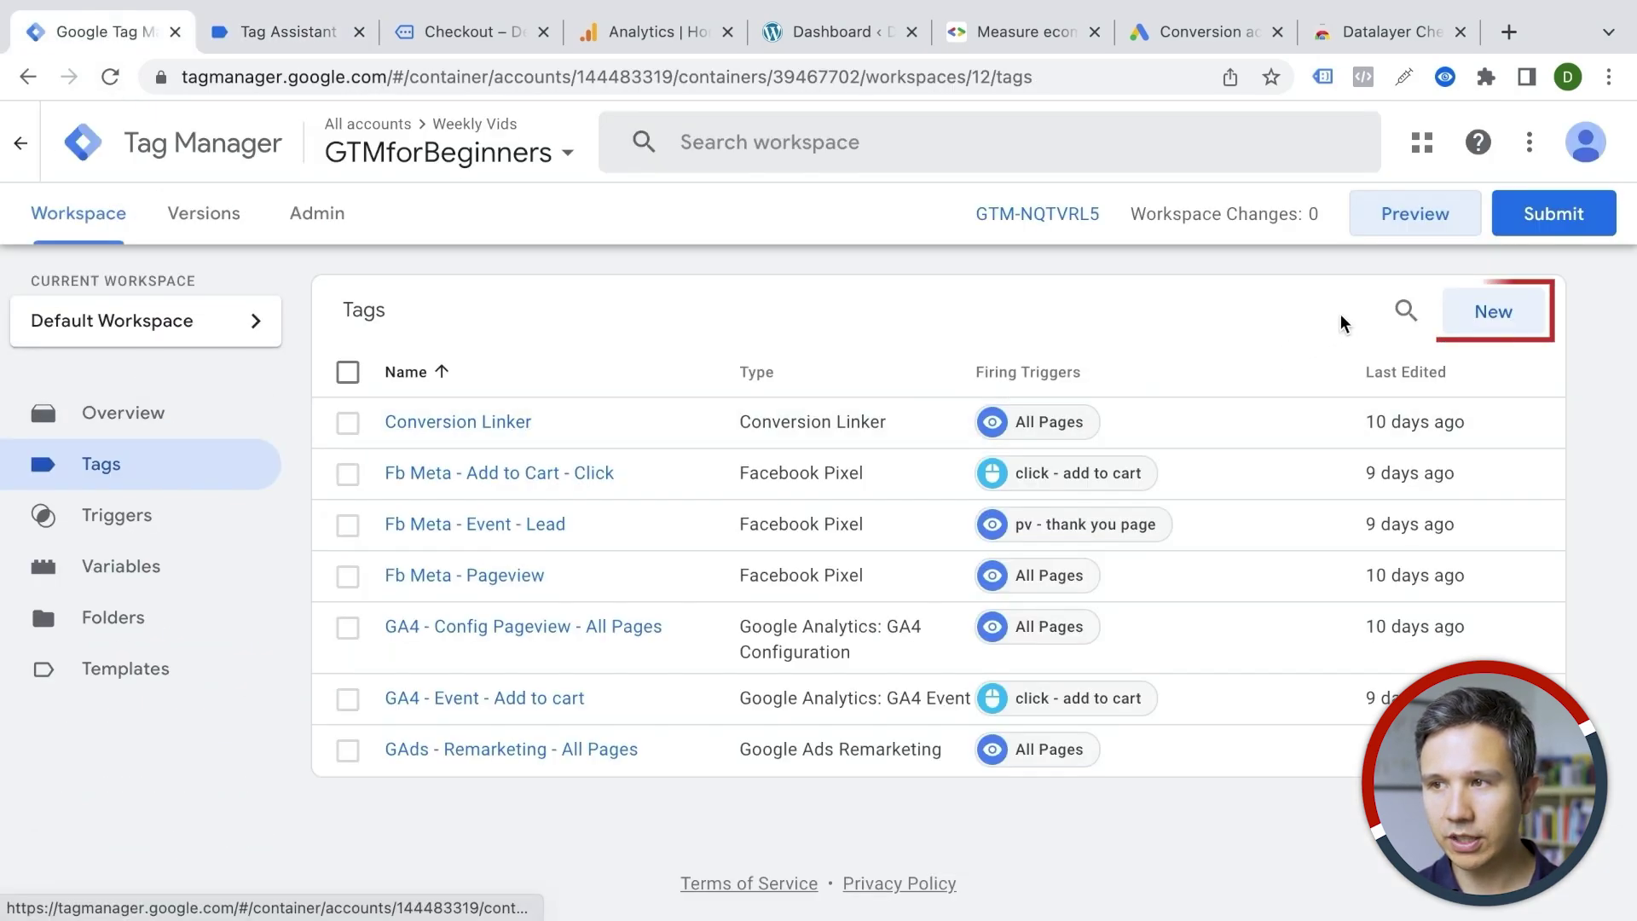
pyautogui.click(1492, 312)
pyautogui.click(689, 381)
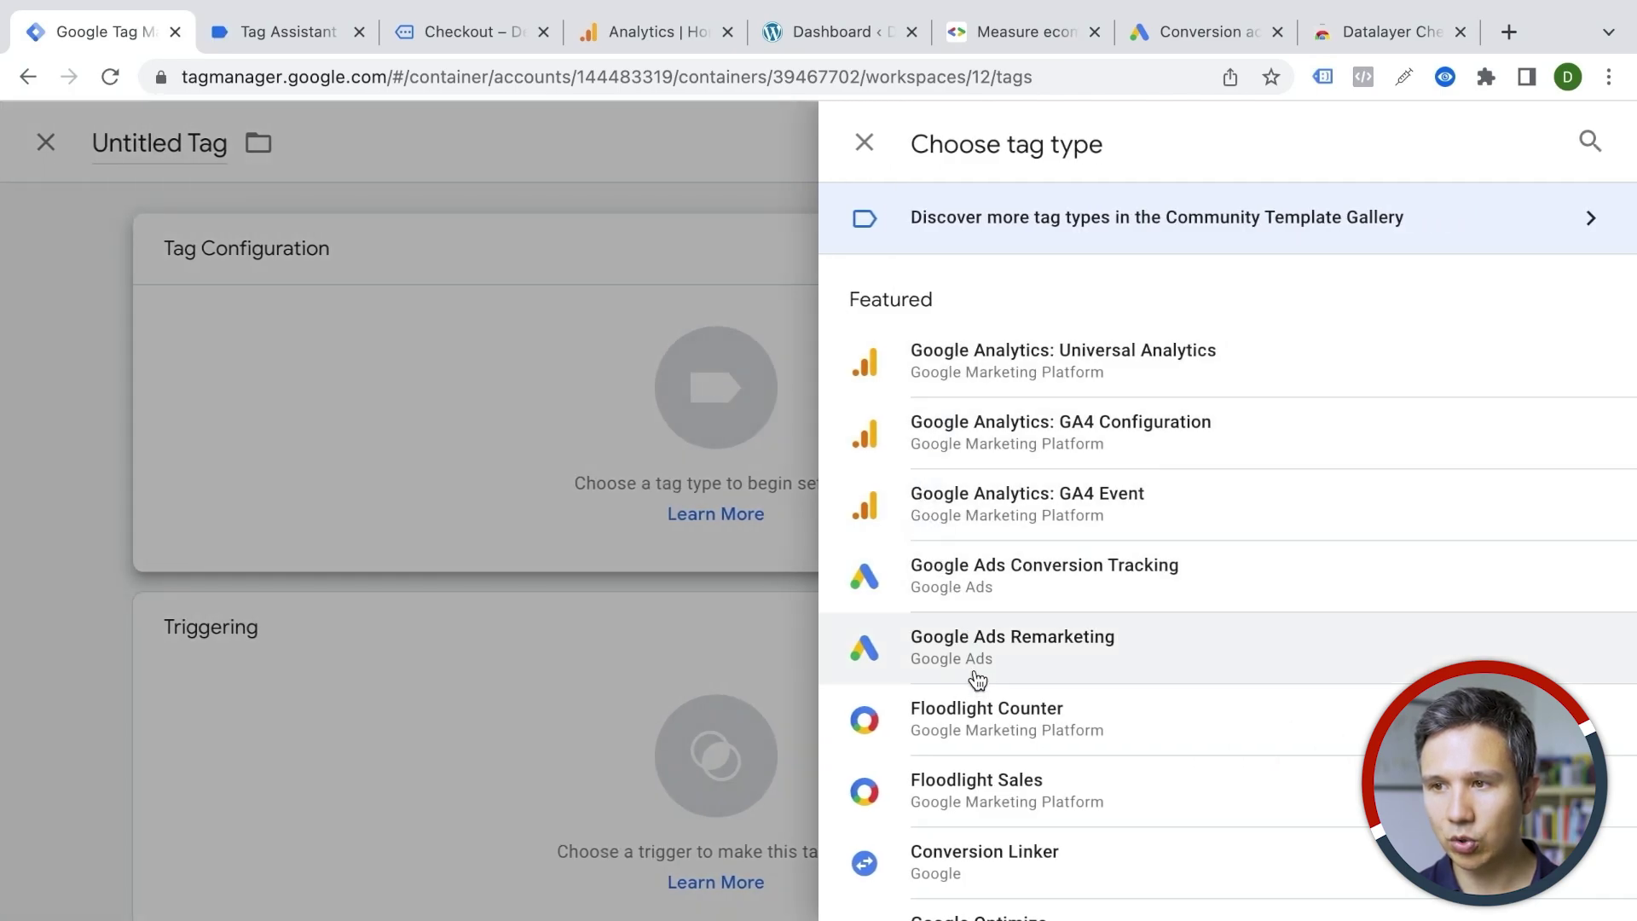
pyautogui.click(983, 588)
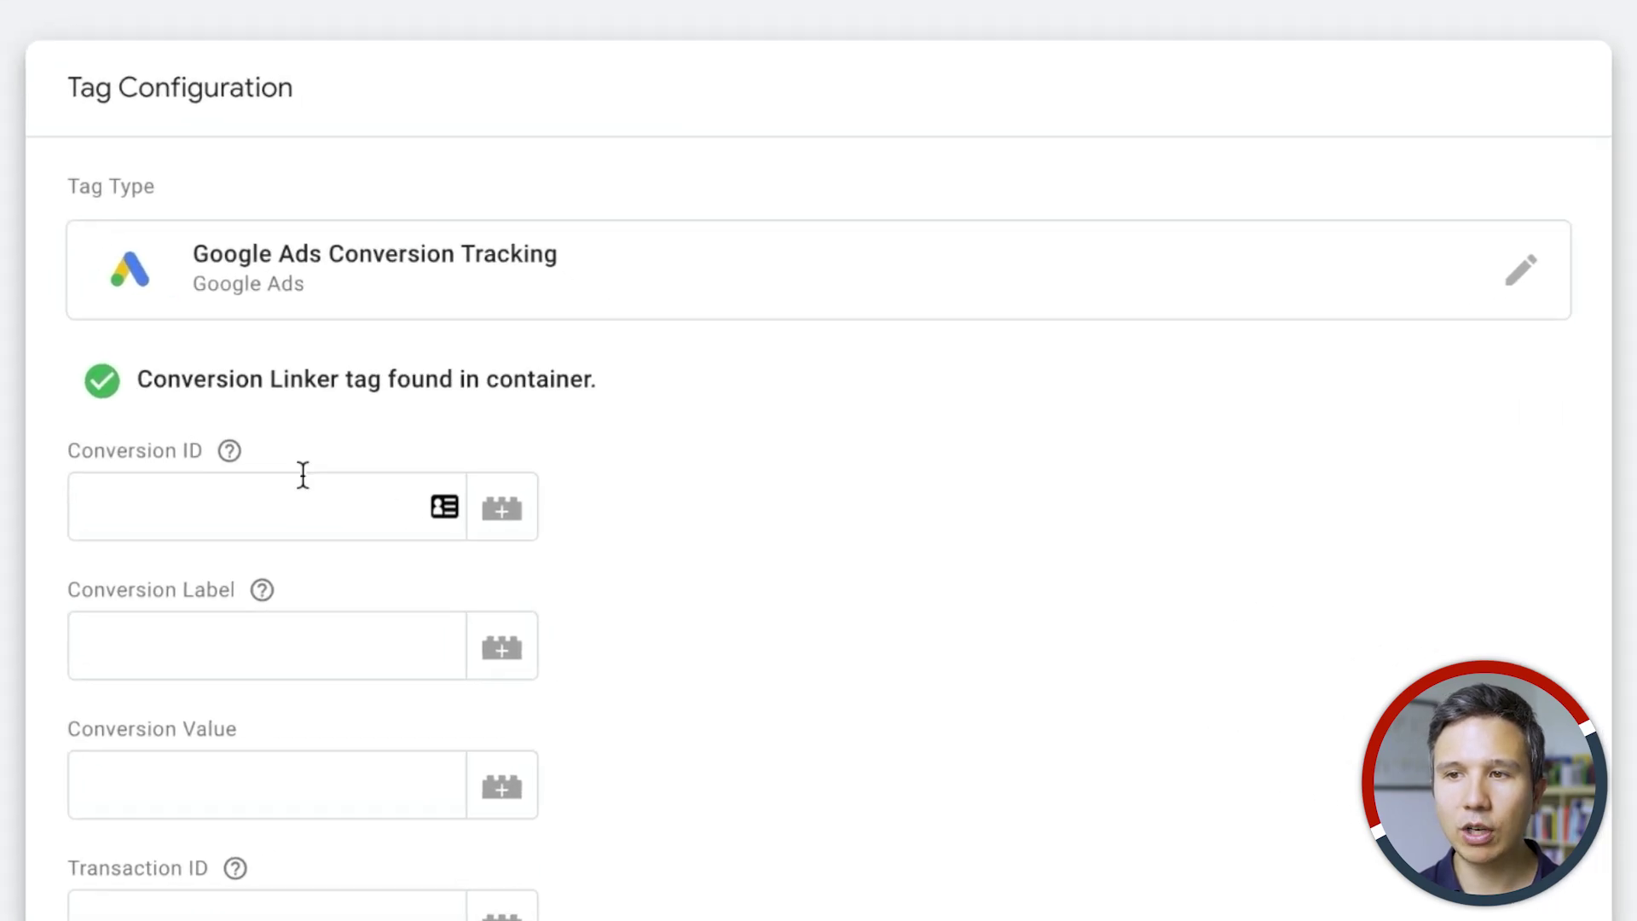
# Step: Go through the conversion fields, leaving Conversion Value empty after removing a trial number
pyautogui.click(506, 557)
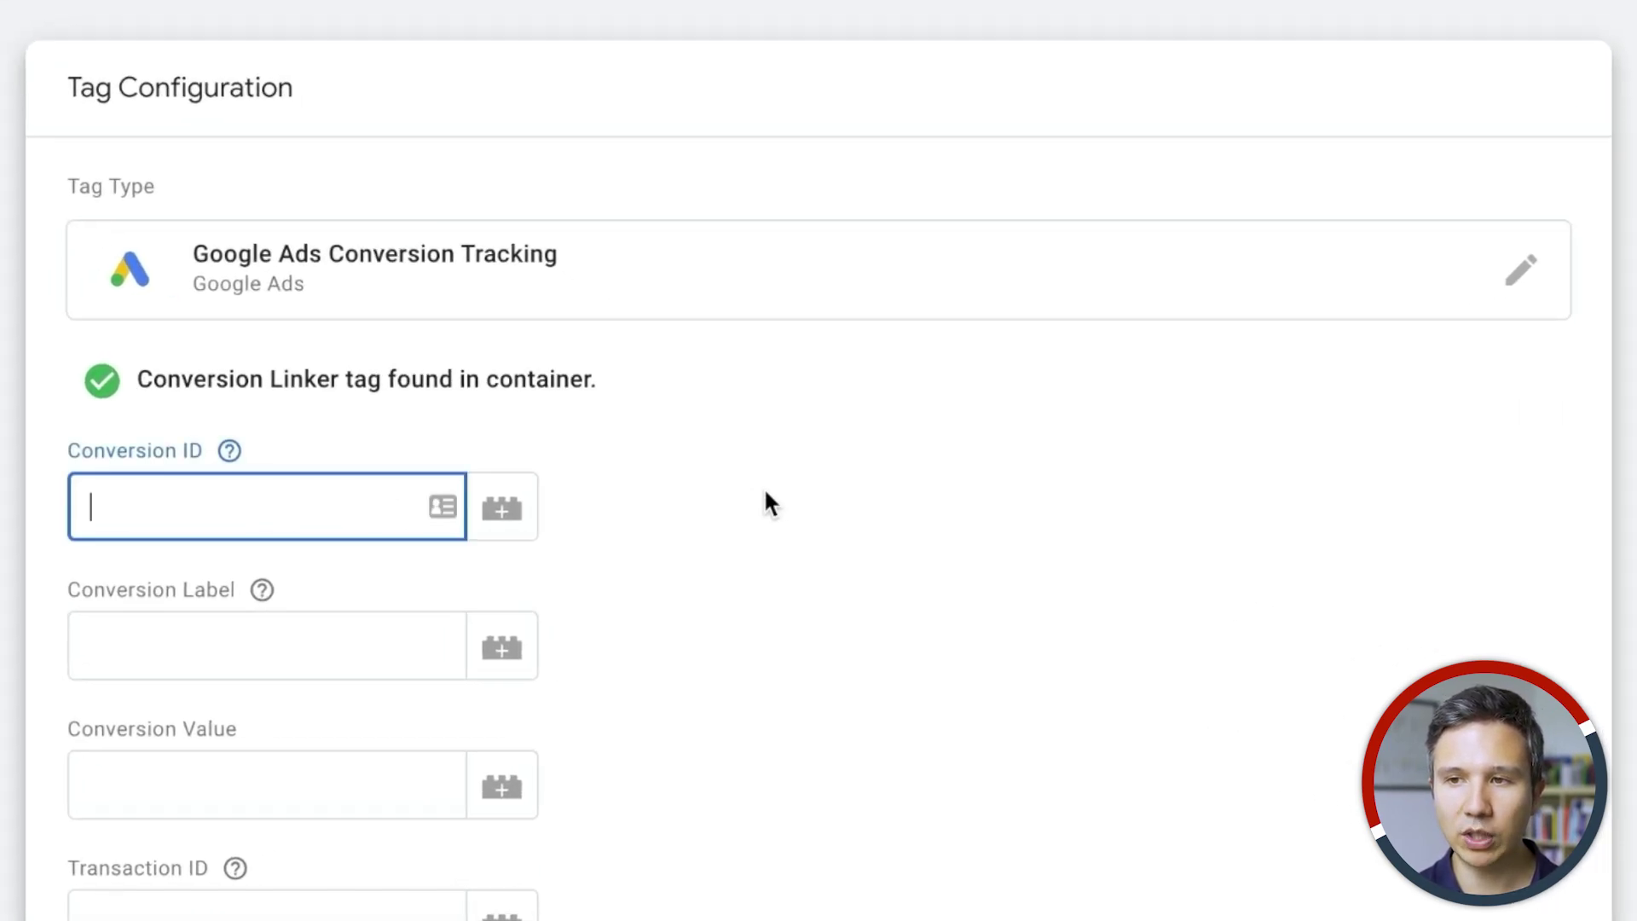
pyautogui.scroll(-2, 765, 492)
pyautogui.click(309, 445)
pyautogui.click(268, 587)
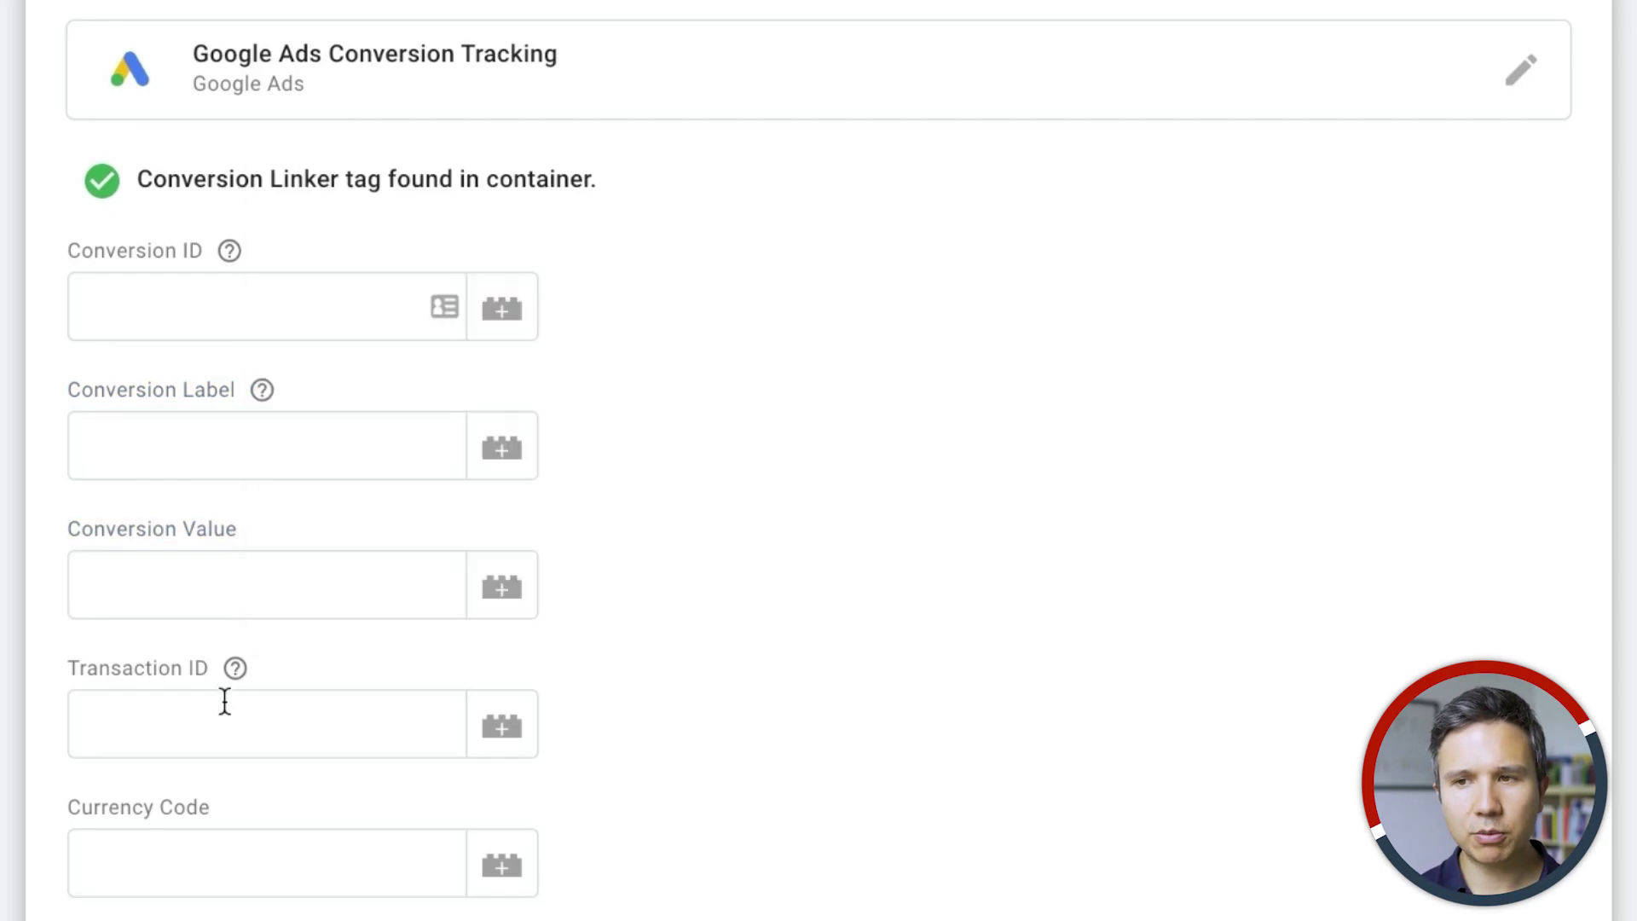
pyautogui.click(207, 727)
pyautogui.click(144, 856)
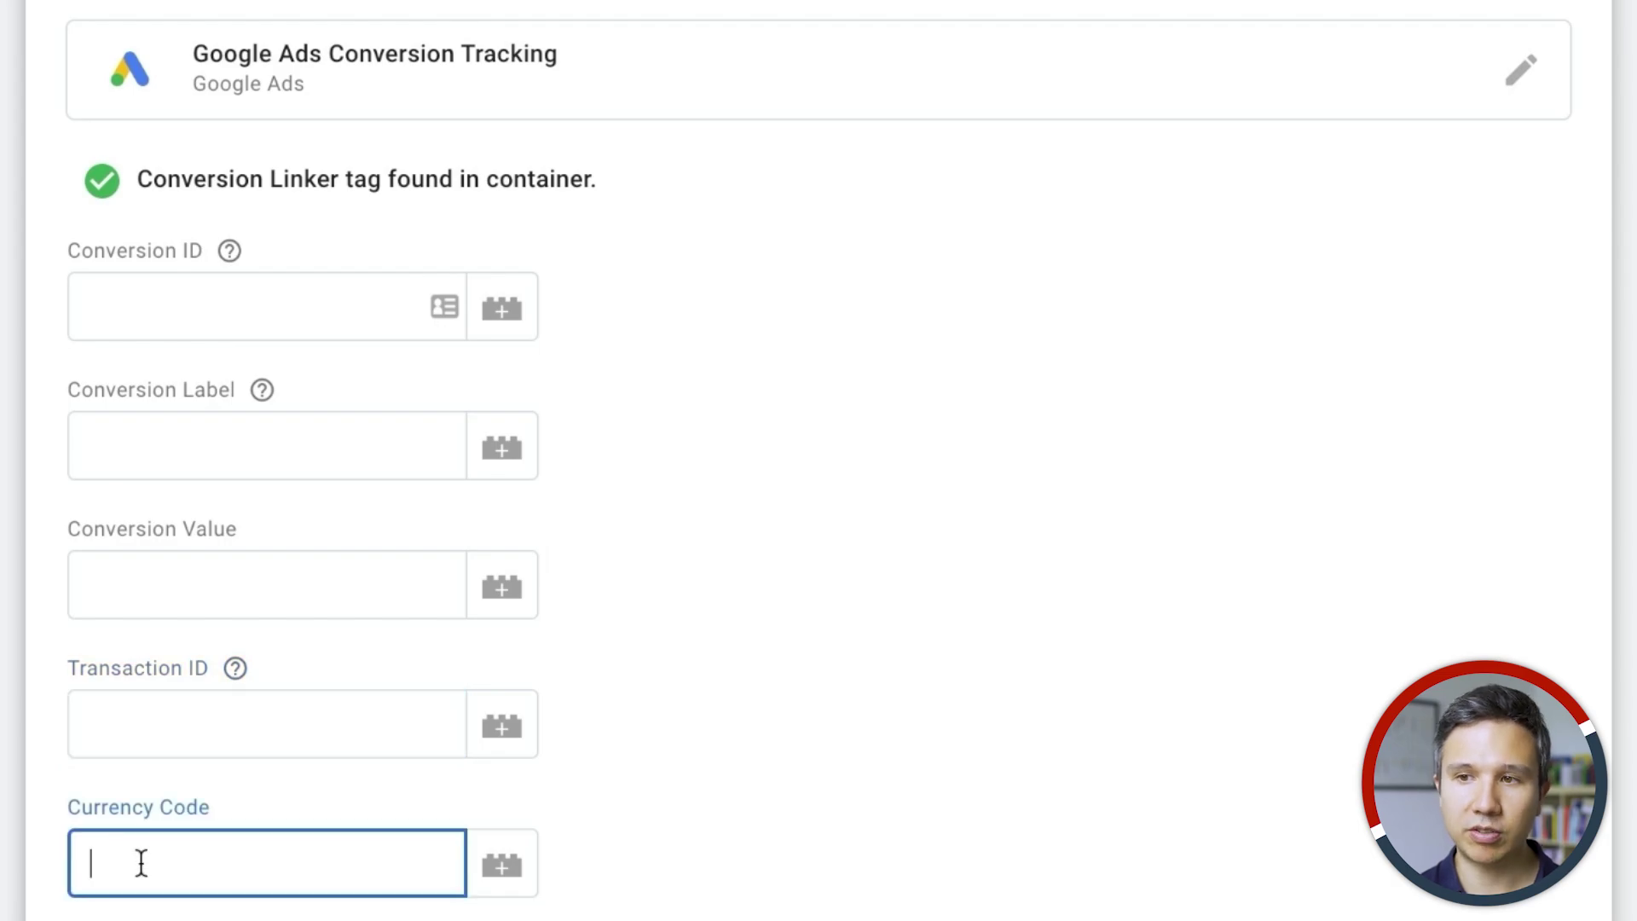
pyautogui.click(129, 568)
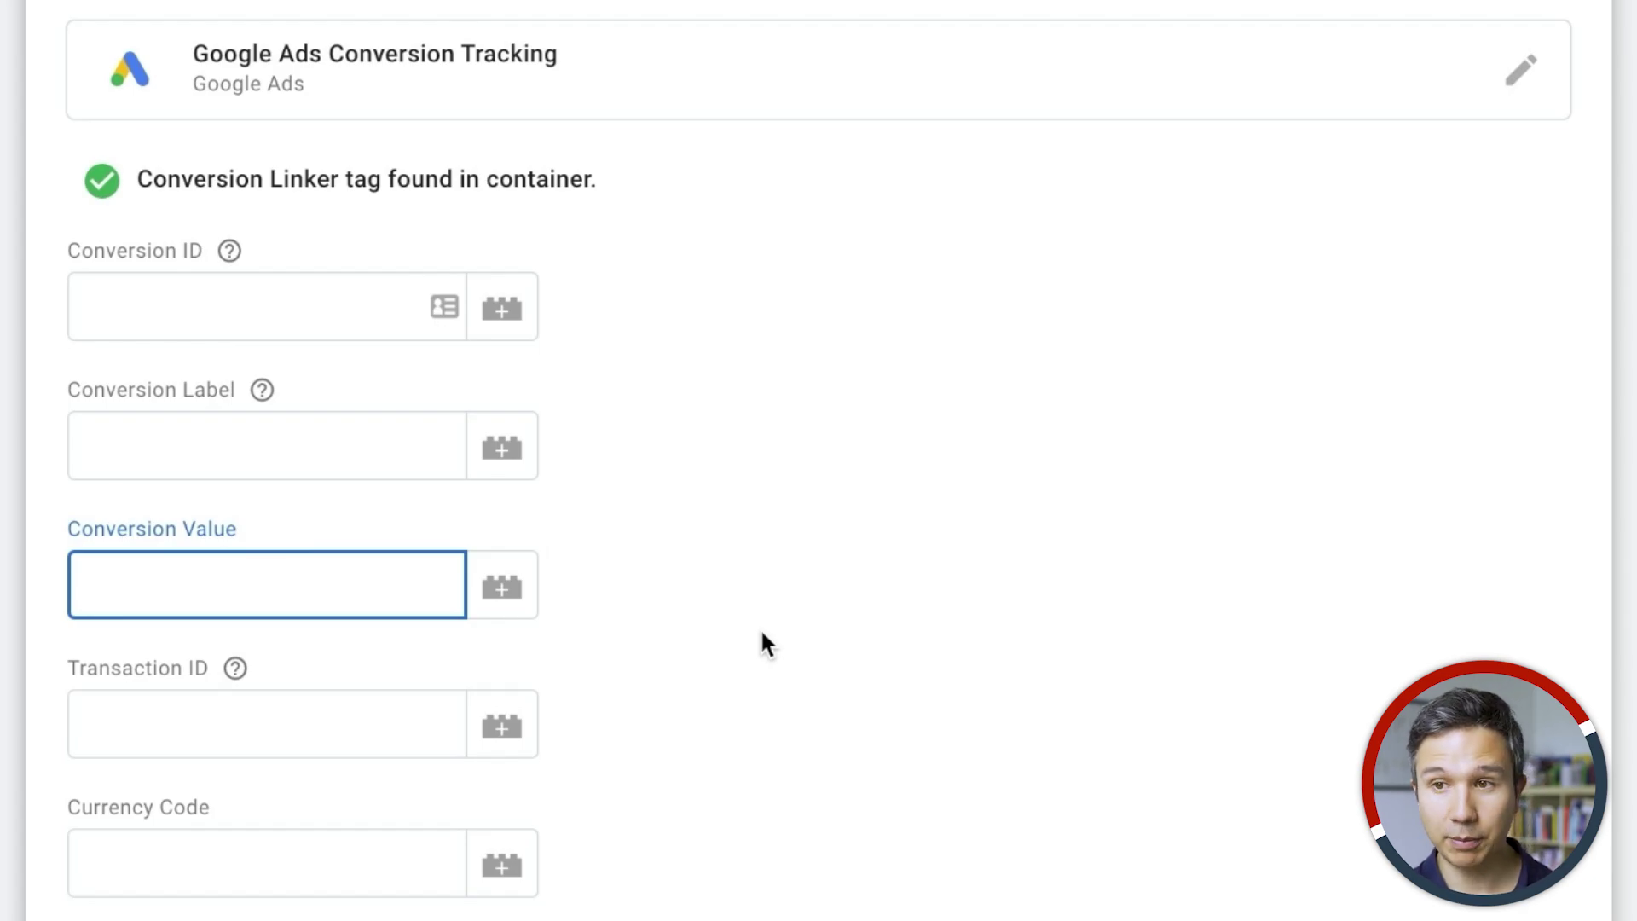
pyautogui.write('35345')
pyautogui.press('BackSpace')
pyautogui.press('BackSpace')
pyautogui.press('BackSpace')
pyautogui.press('BackSpace')
pyautogui.press('BackSpace')
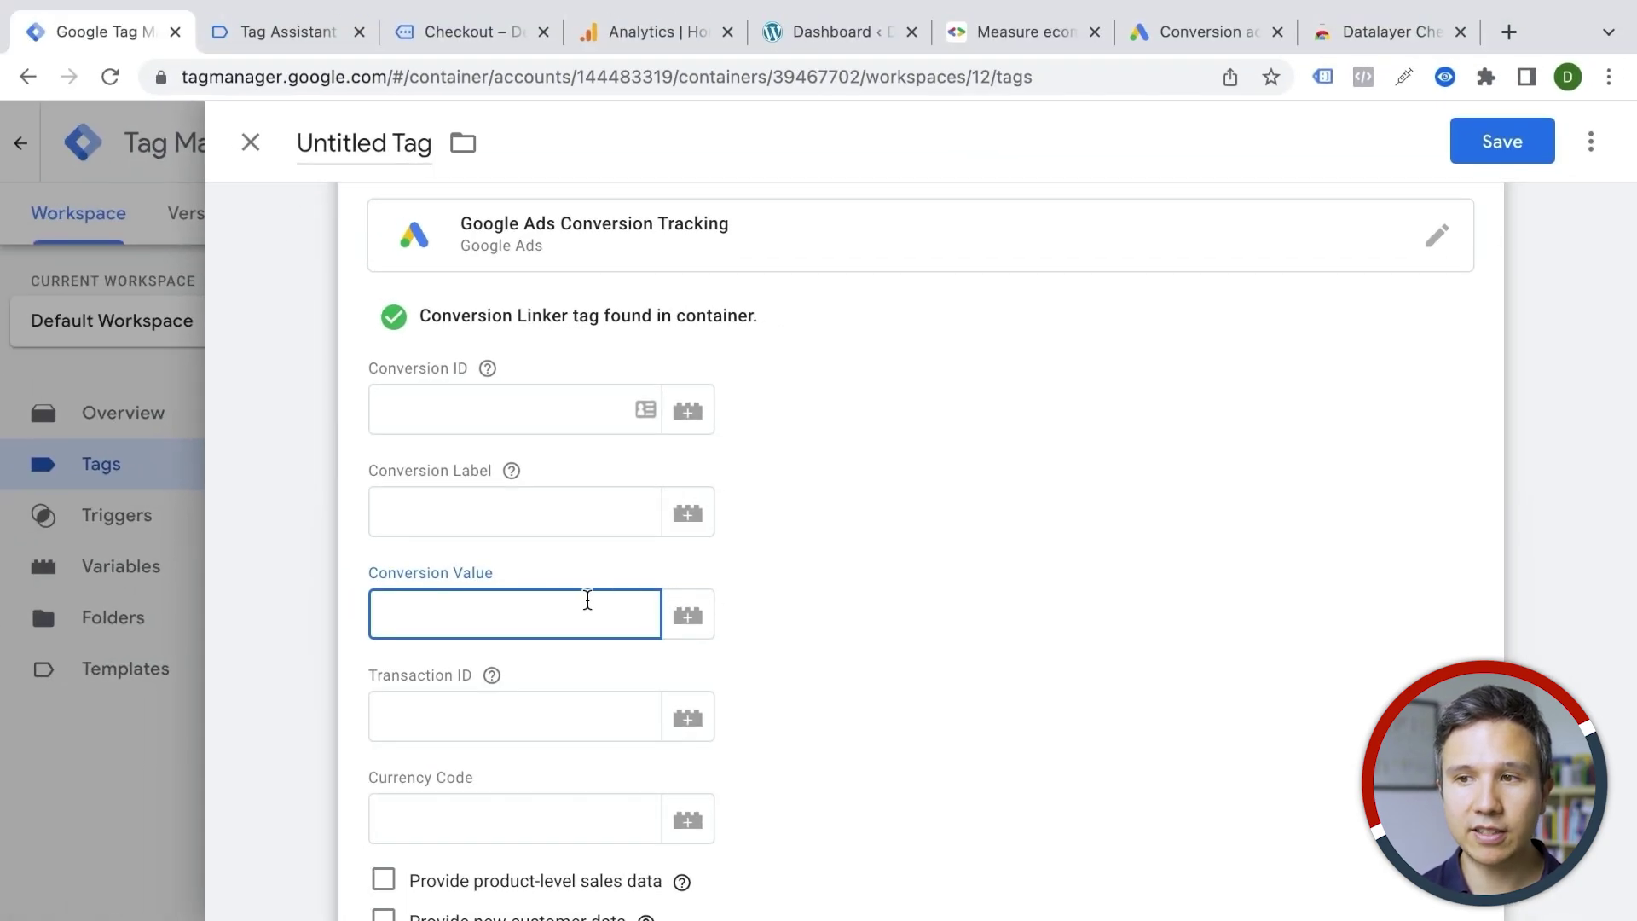
# Step: Open the variable chooser beside the Conversion Value field
pyautogui.click(687, 614)
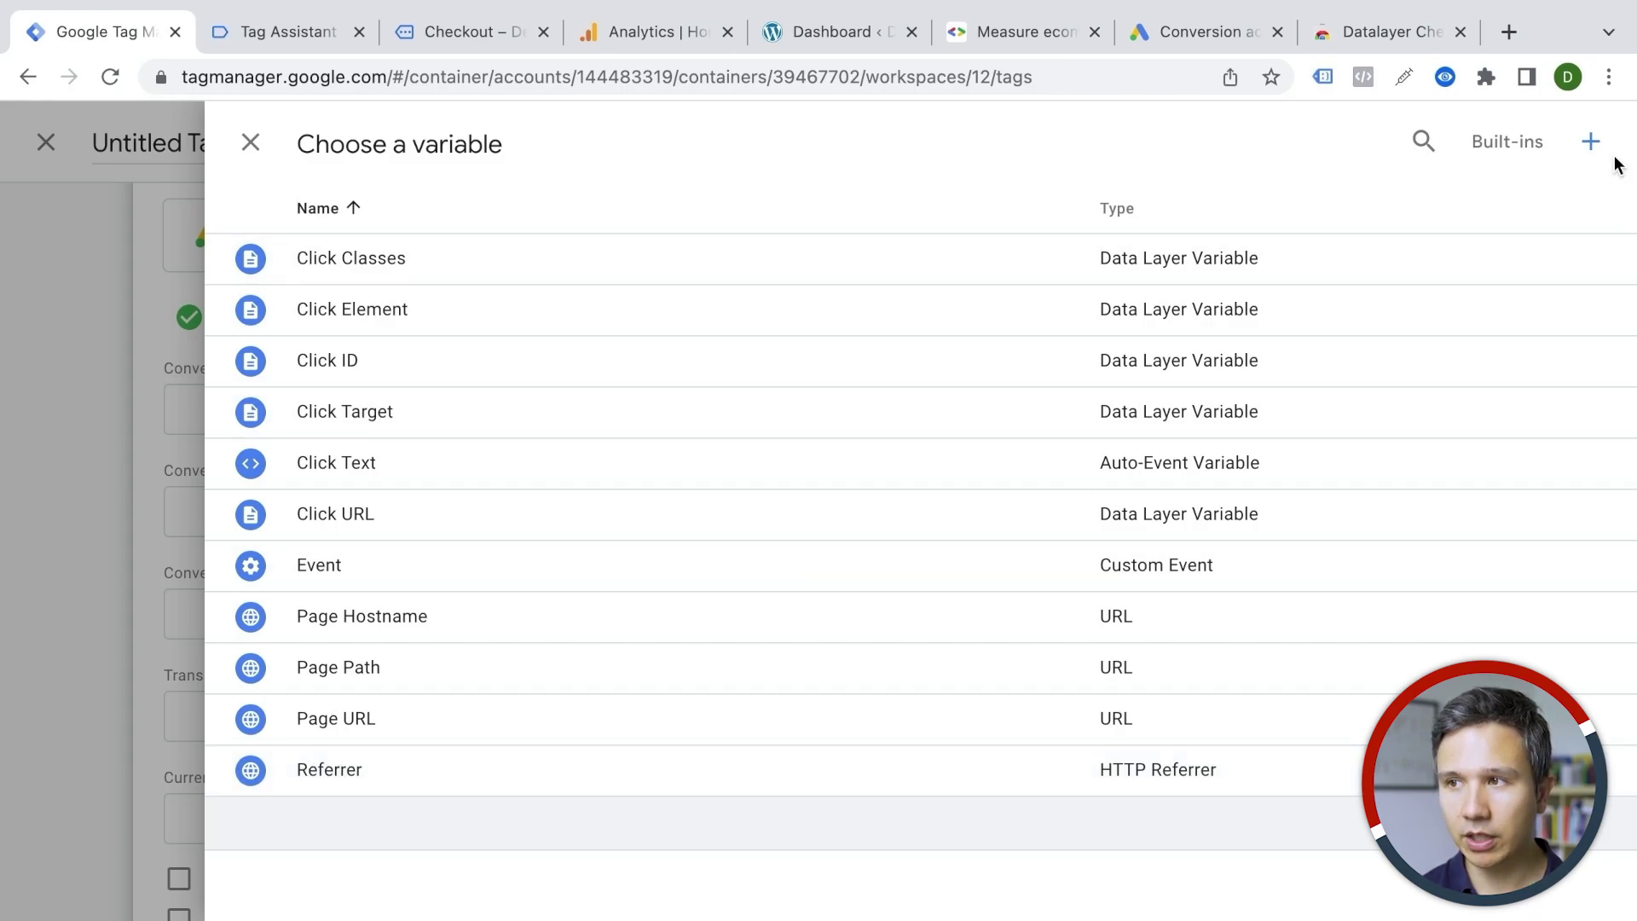
# Step: Create a new Data Layer Variable, then bring up Demoshop's order-received page
pyautogui.click(1590, 143)
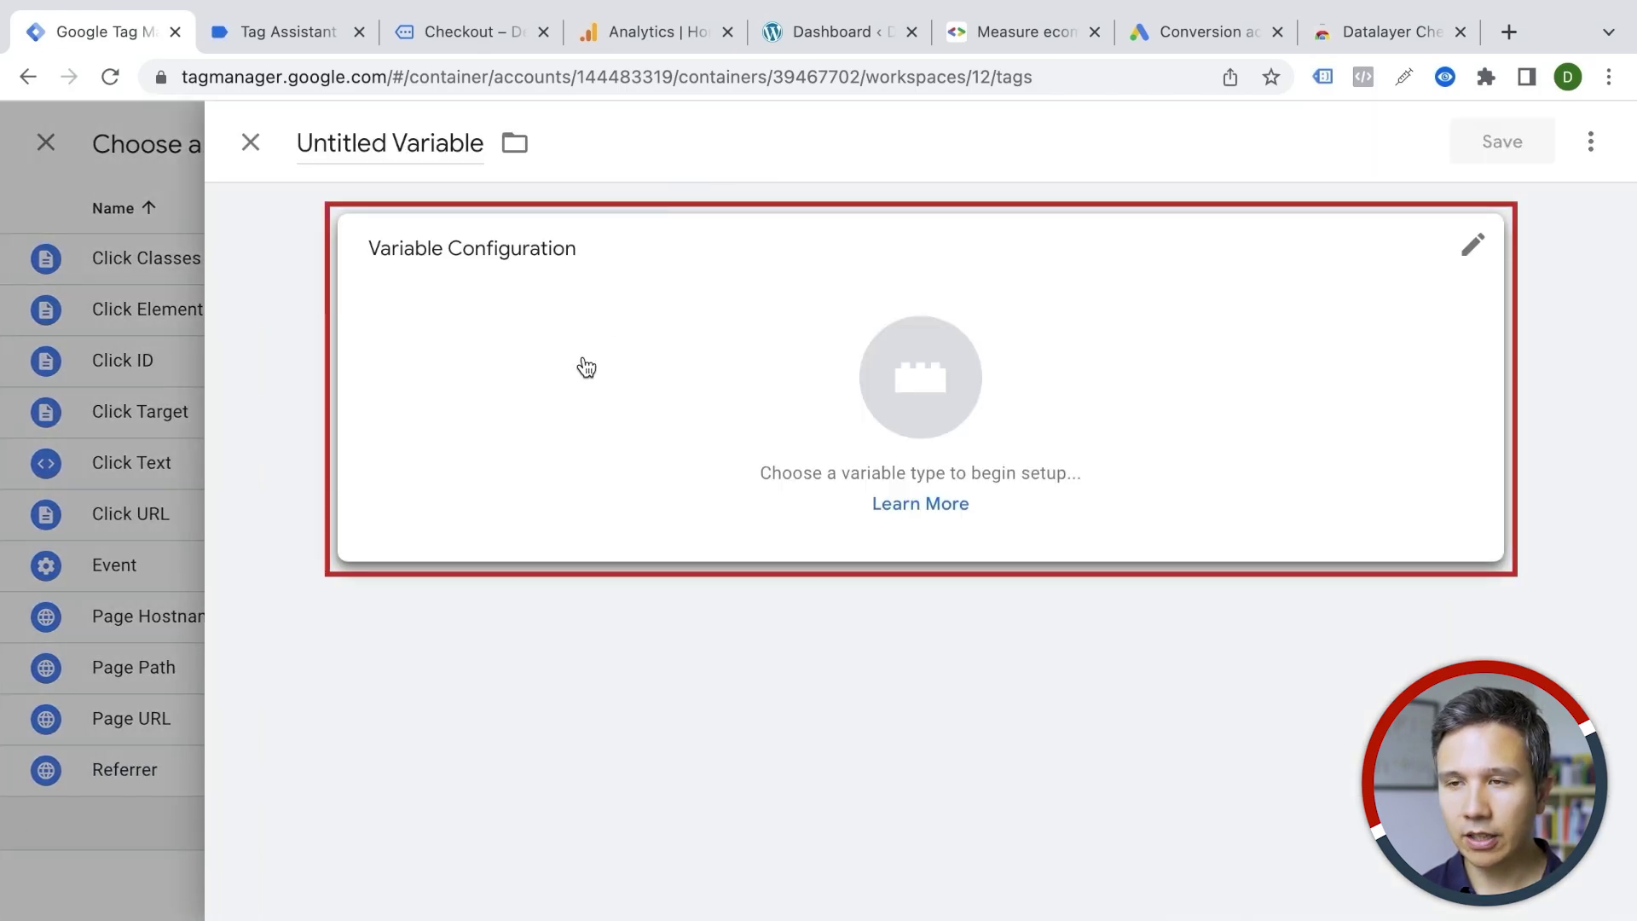
pyautogui.click(586, 366)
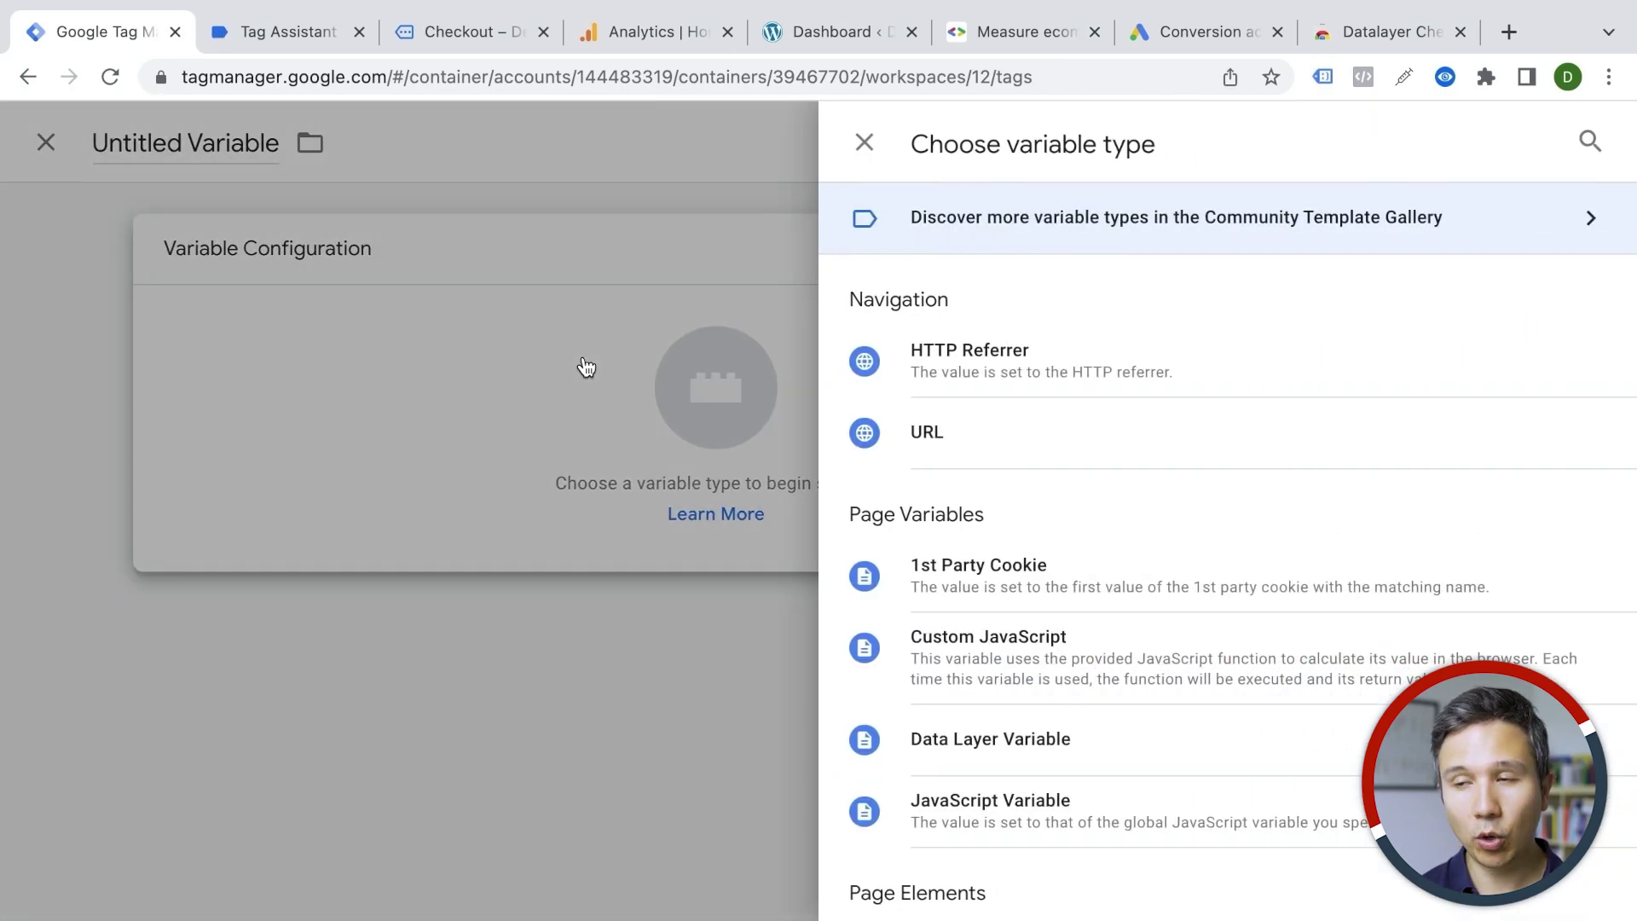
pyautogui.scroll(-2, 1012, 661)
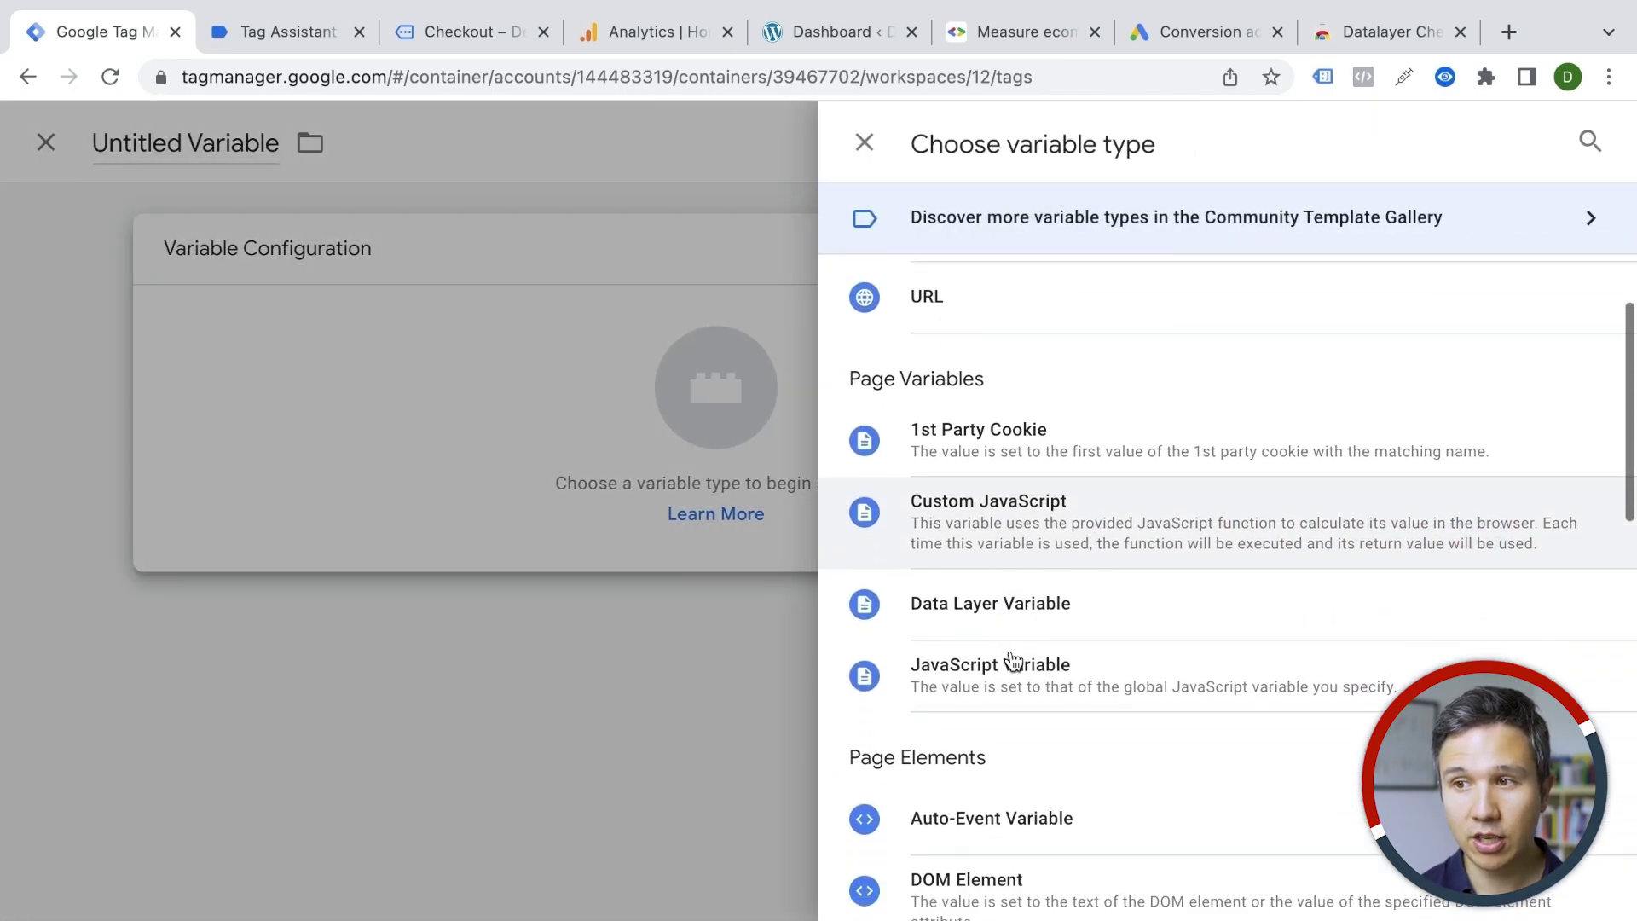
pyautogui.click(980, 587)
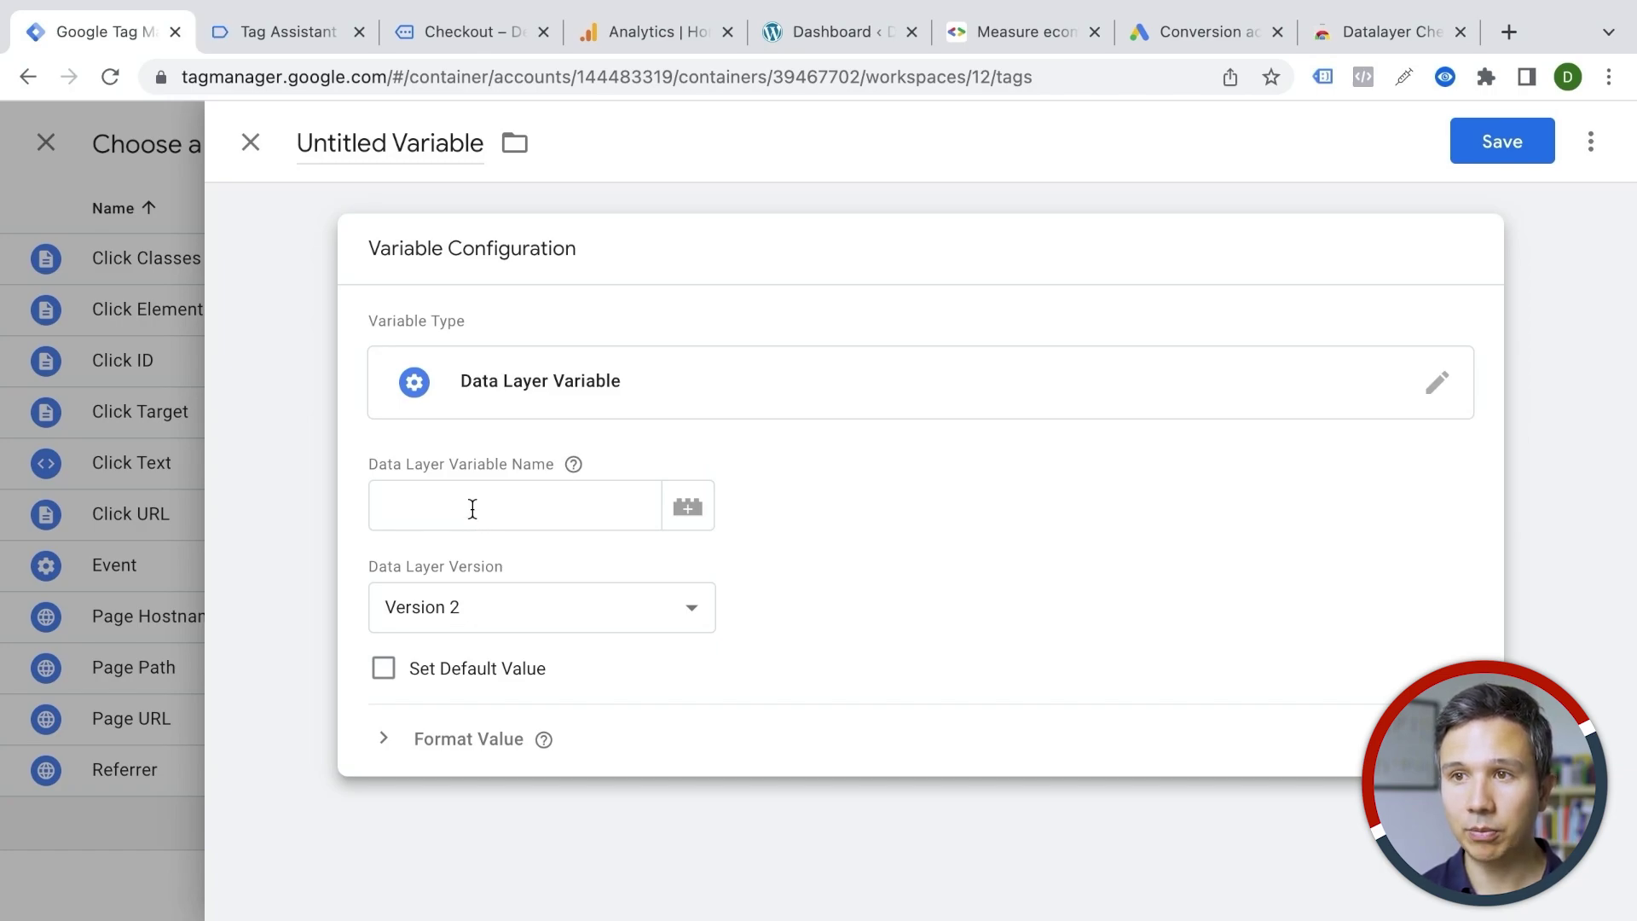
pyautogui.click(462, 38)
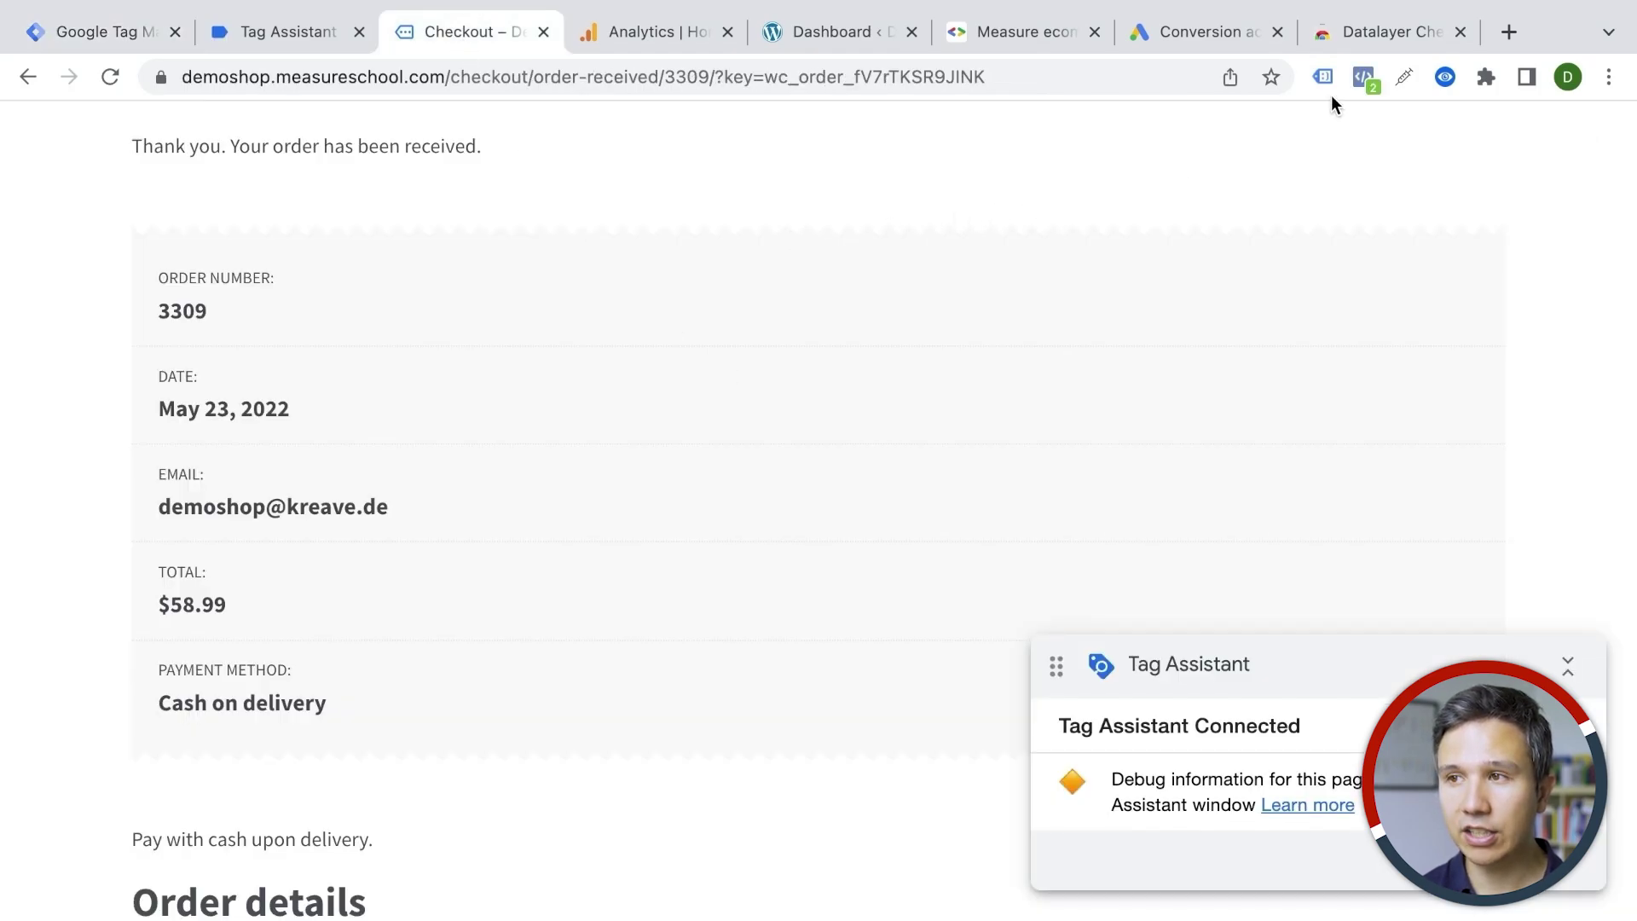
# Step: Open the Datalayer Checker events list on the order-received page
pyautogui.click(1363, 33)
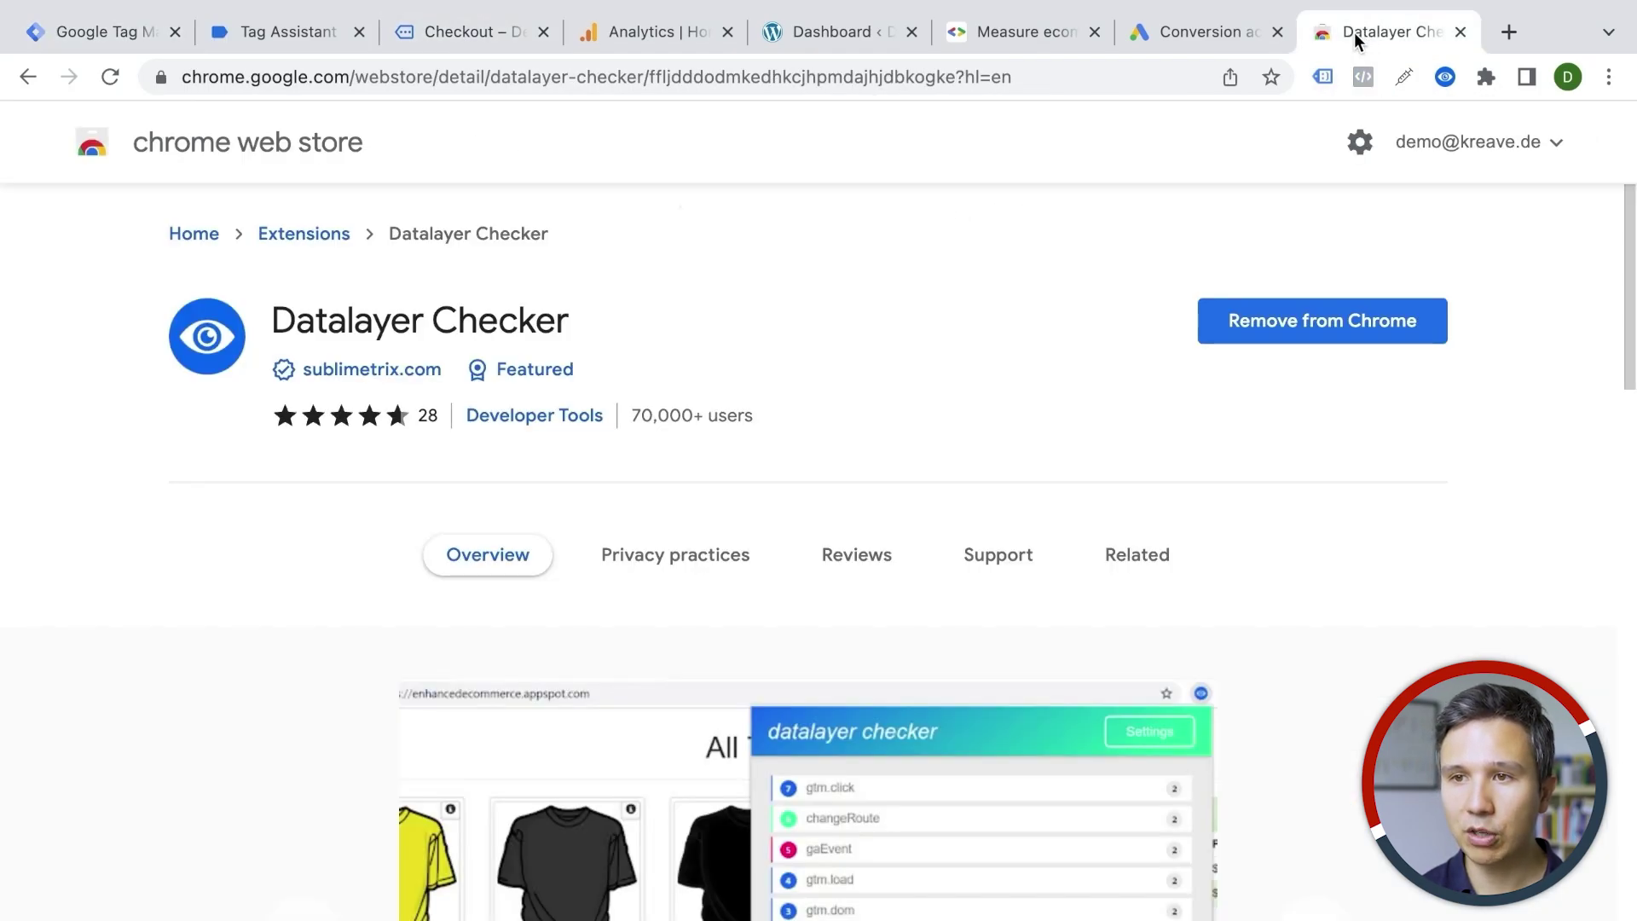
pyautogui.click(312, 37)
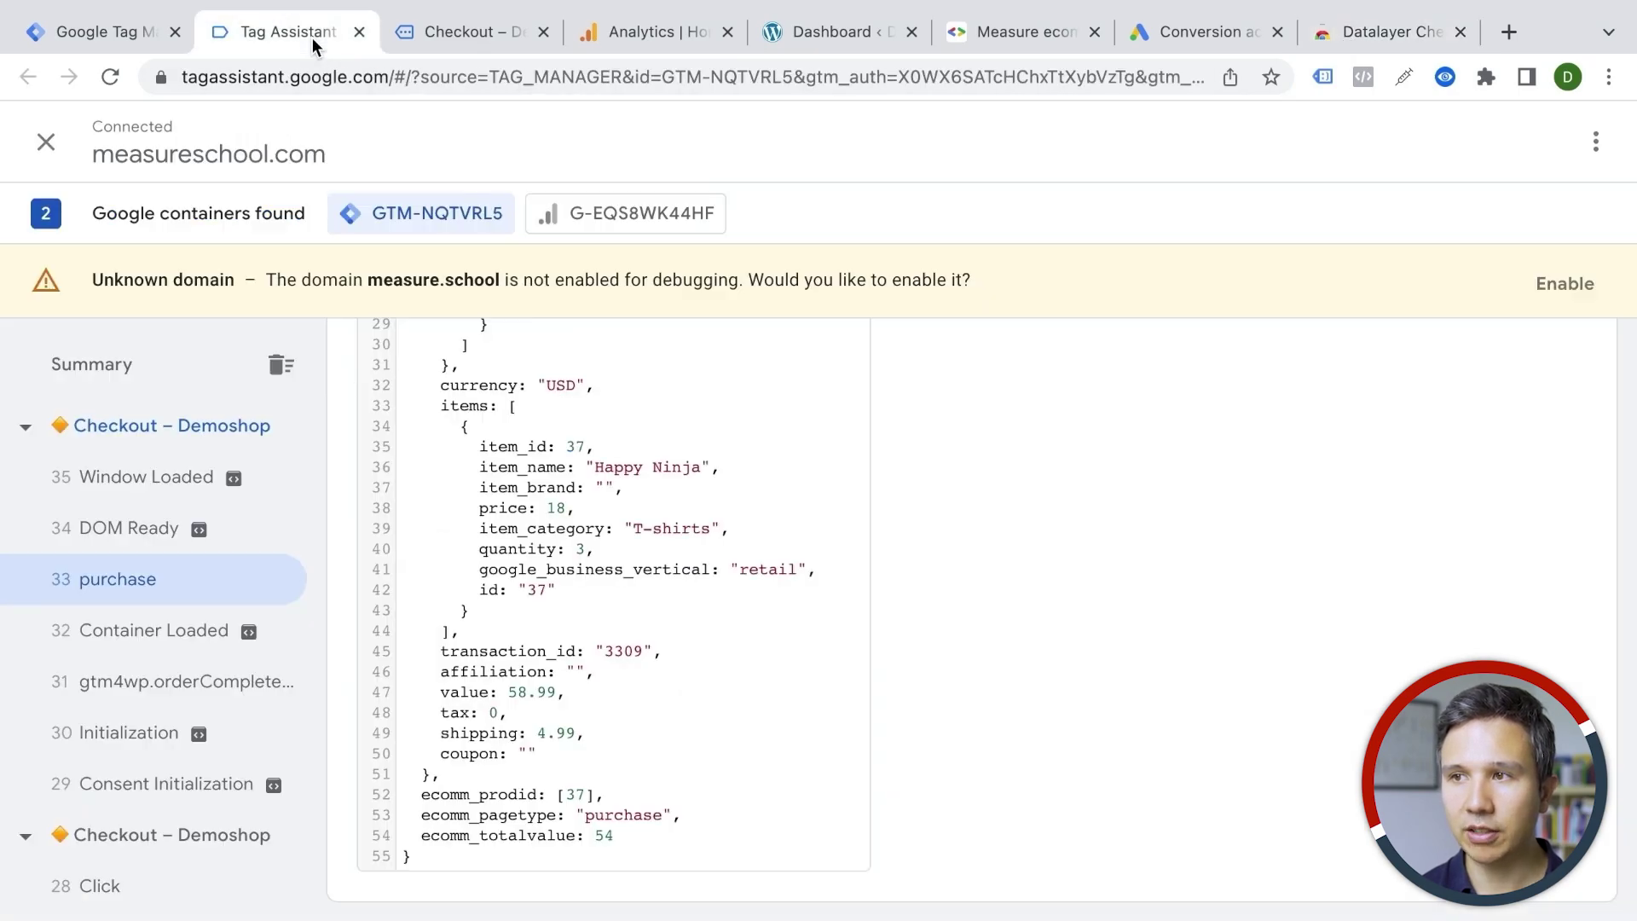
pyautogui.click(1363, 77)
pyautogui.click(469, 32)
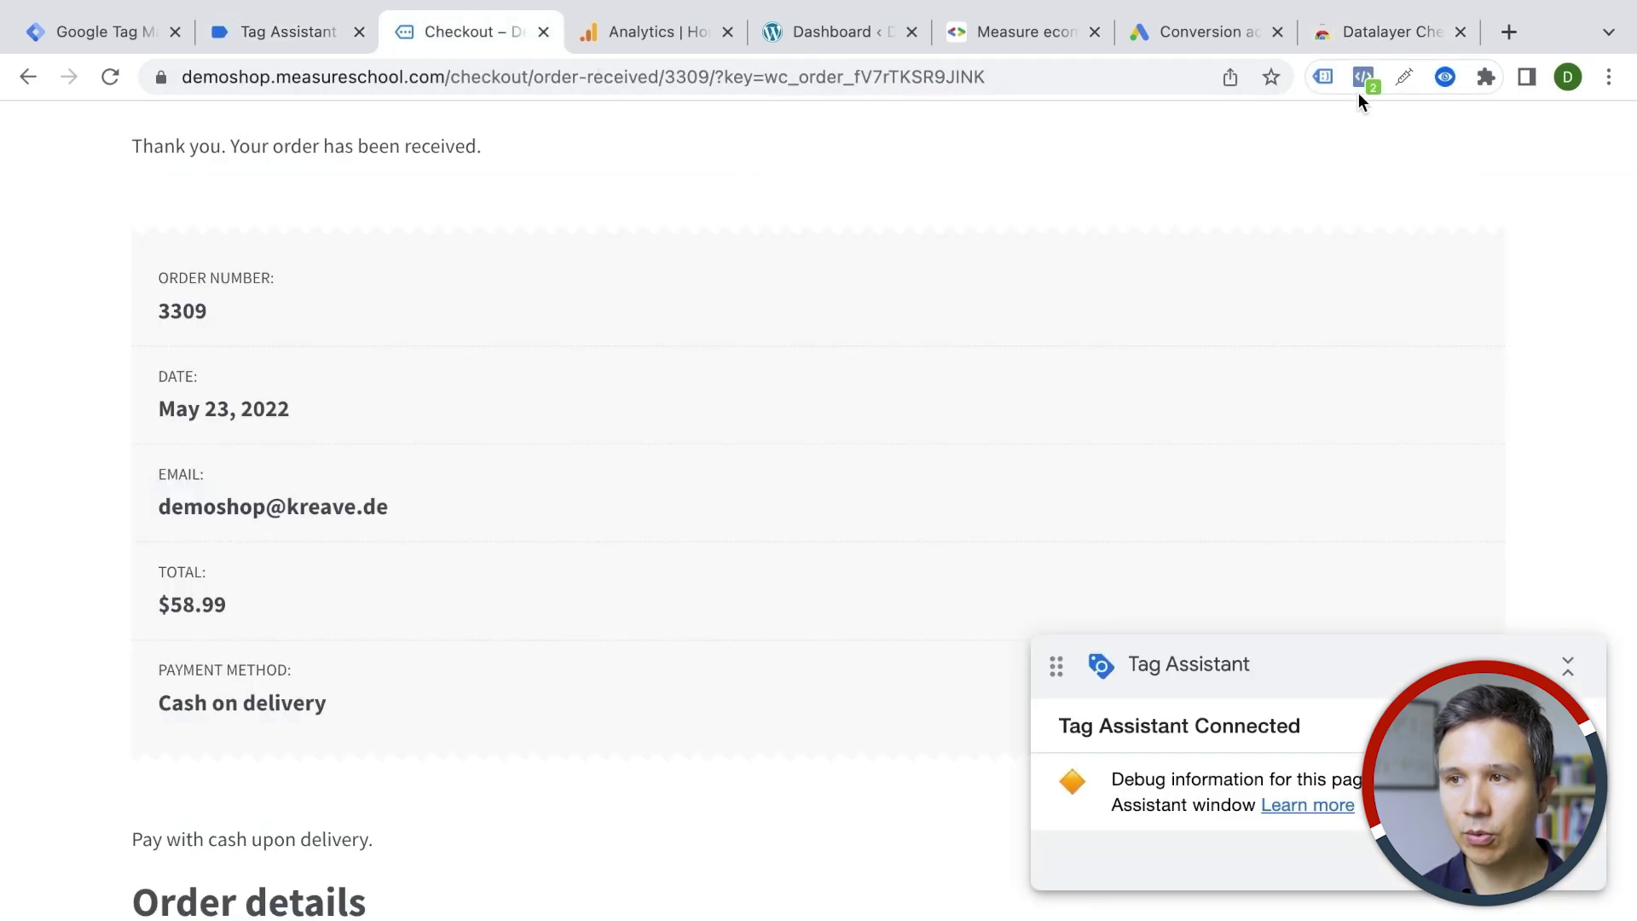
pyautogui.click(1445, 77)
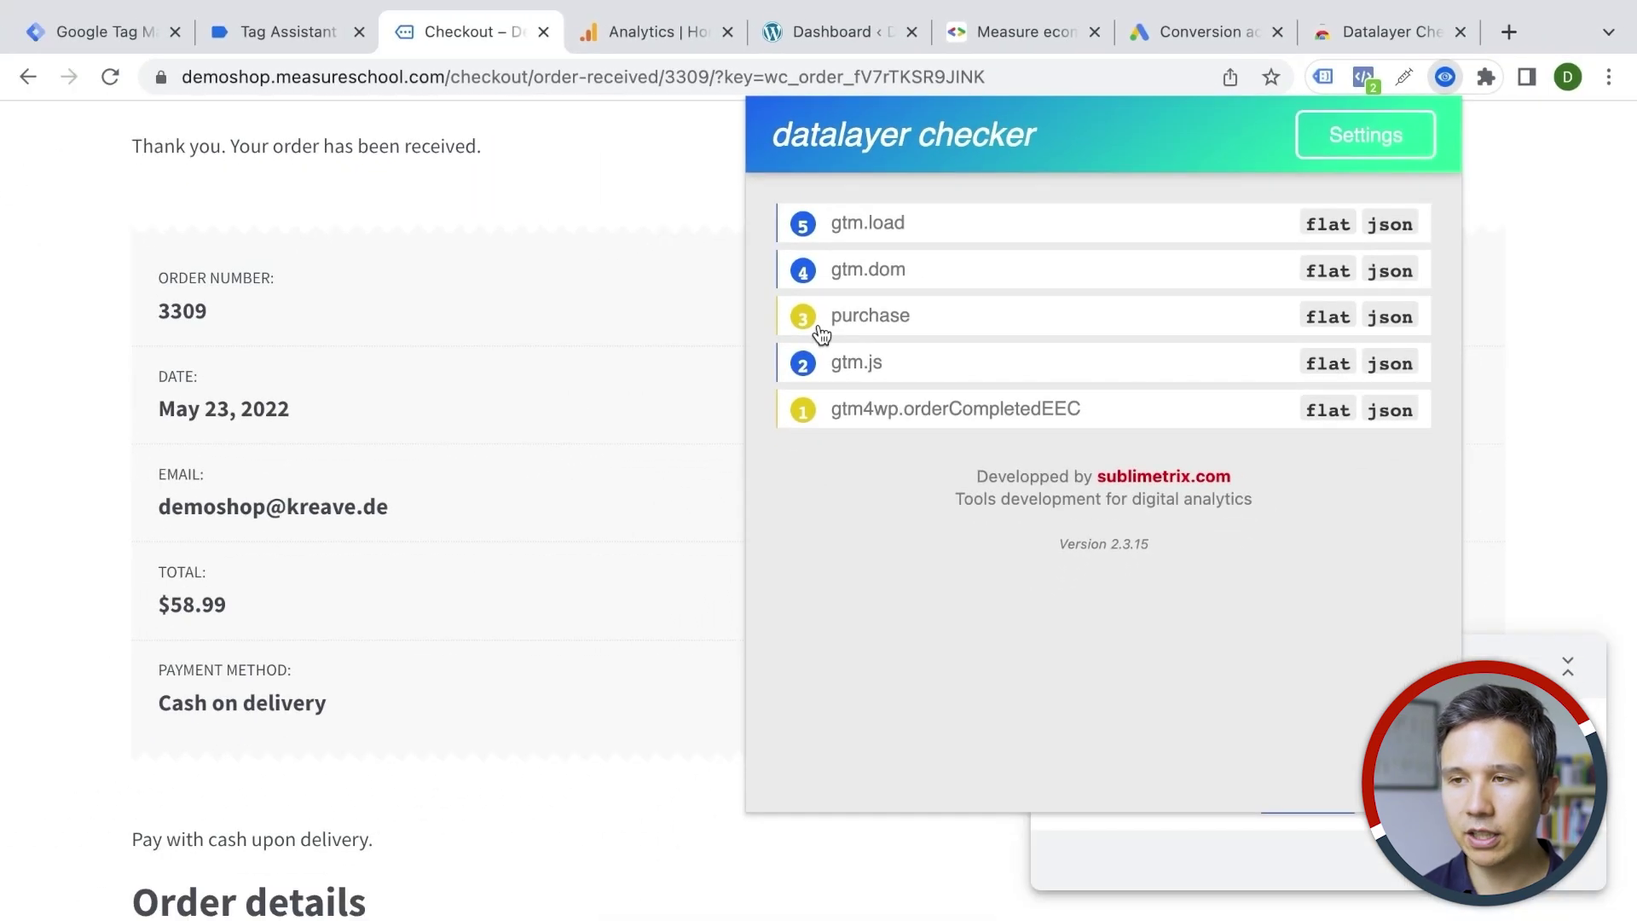
# Step: Expand the purchase event and copy the ecommerce.value key name
pyautogui.click(537, 447)
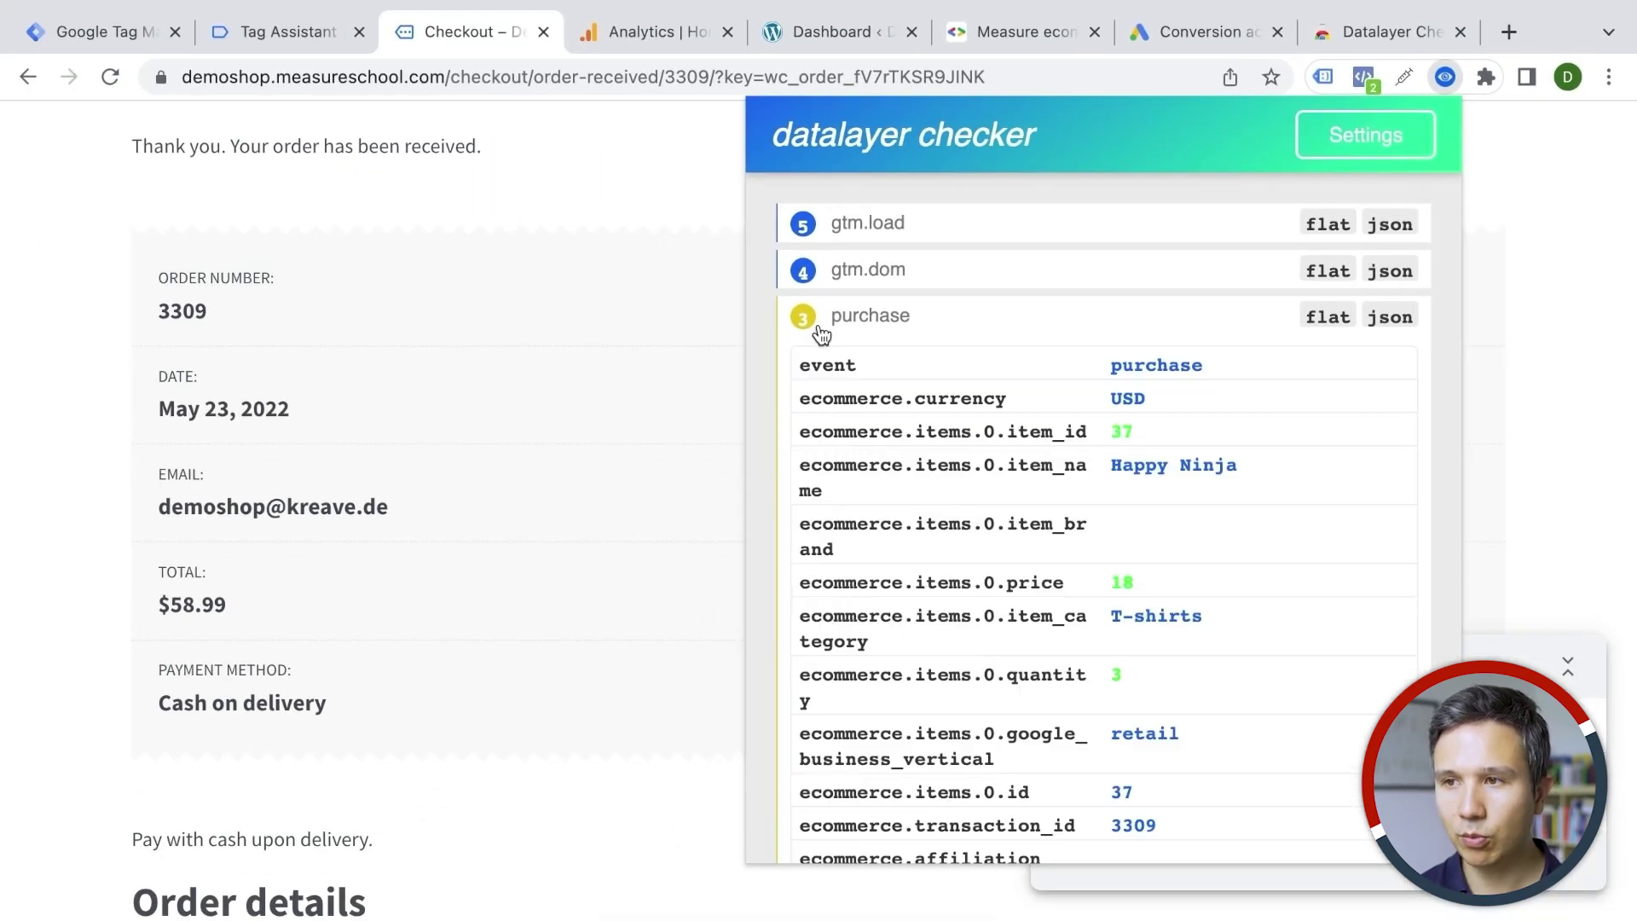
pyautogui.moveTo(829, 368)
pyautogui.scroll(-3, 827, 396)
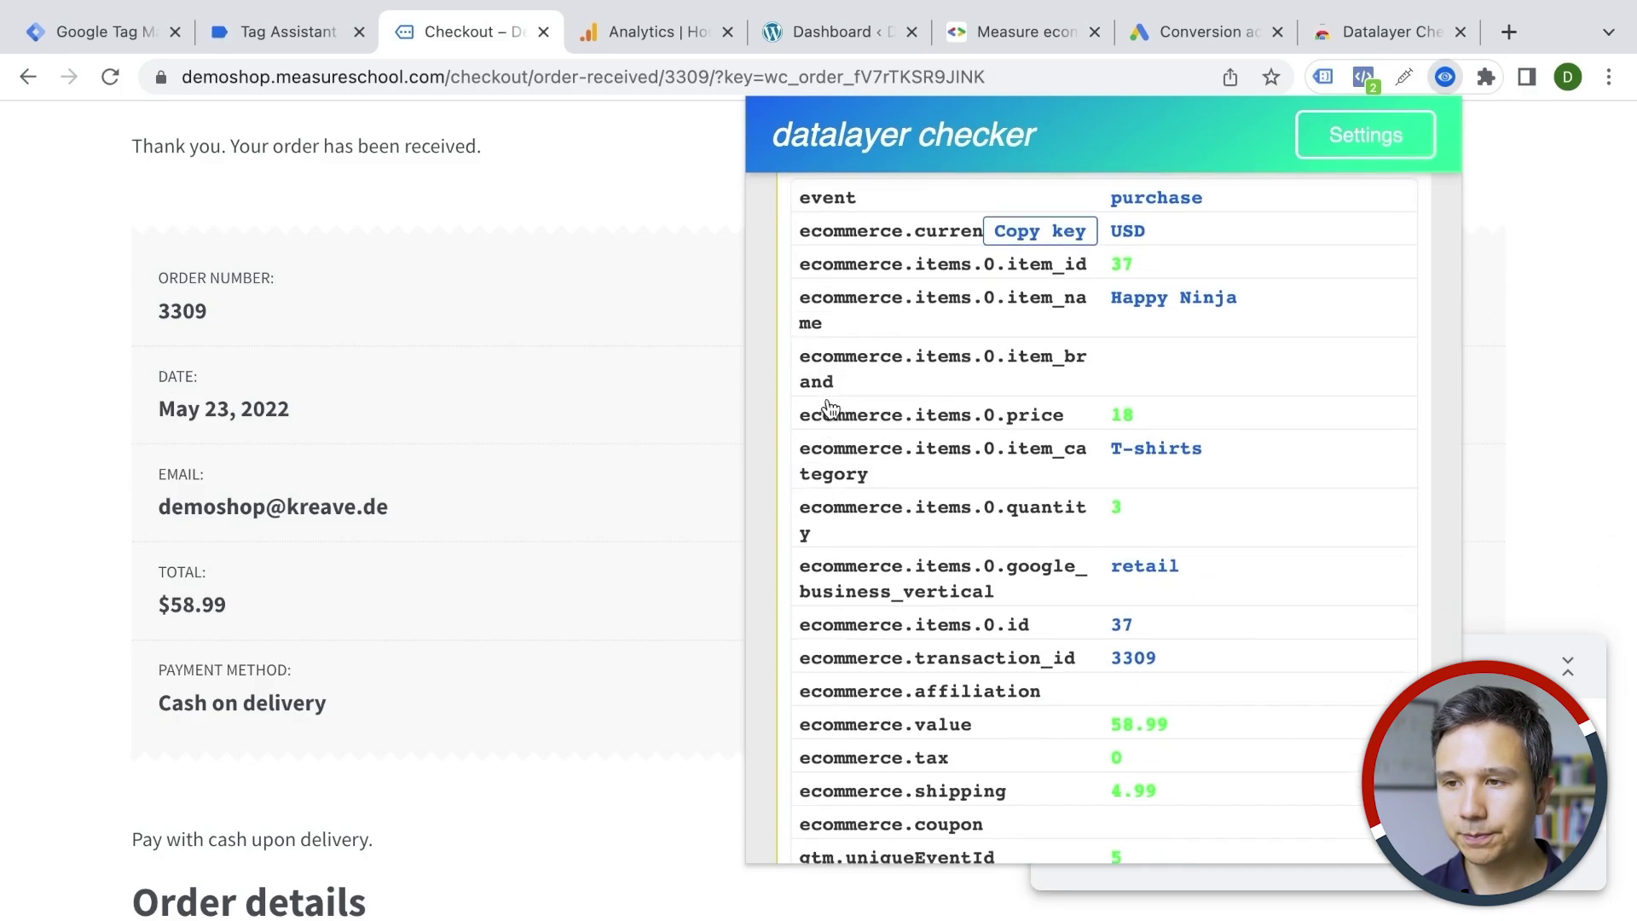
pyautogui.scroll(-2, 827, 401)
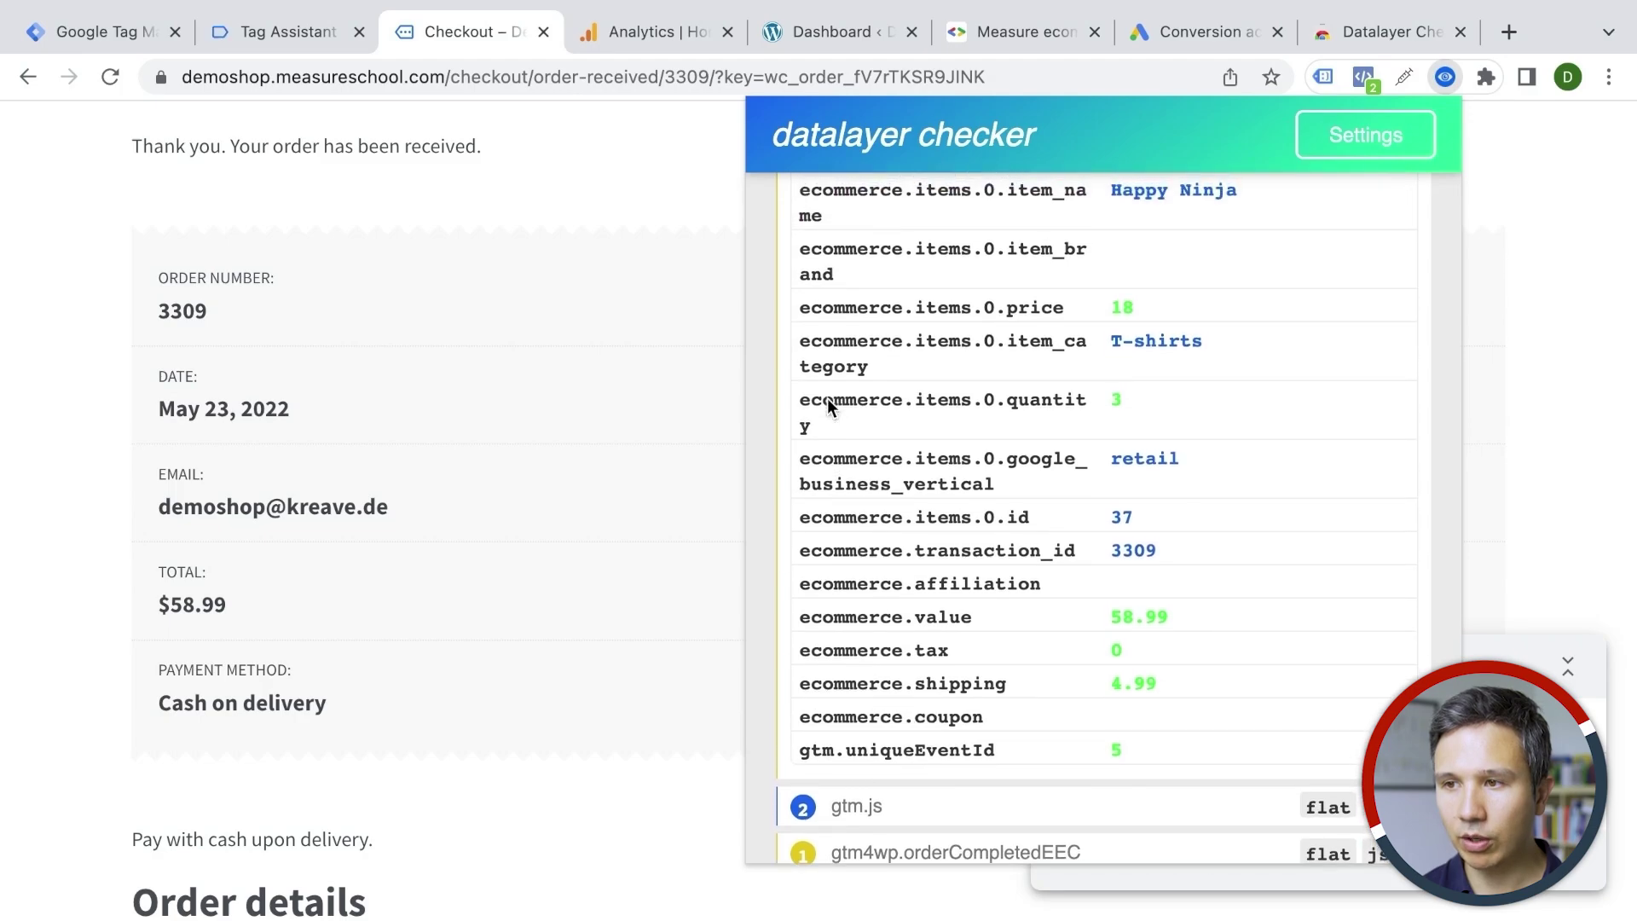
pyautogui.moveTo(875, 627)
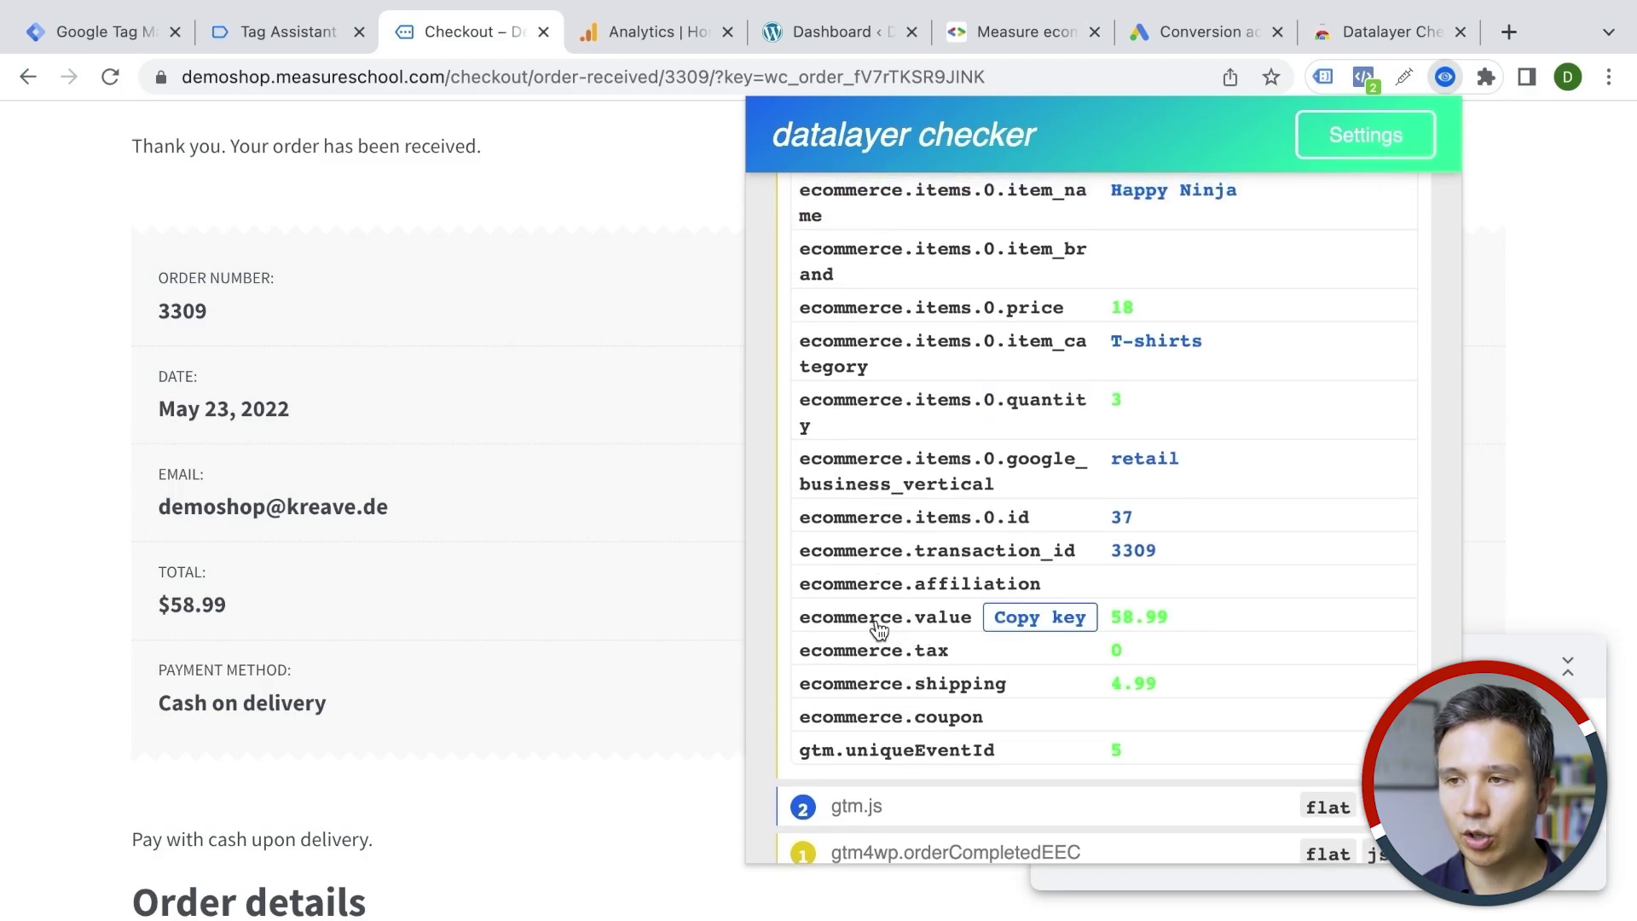
pyautogui.click(1030, 626)
# Step: Paste ecommerce.value as the key, name the variable 'dlv - revenue', and save it
pyautogui.click(227, 38)
pyautogui.click(119, 36)
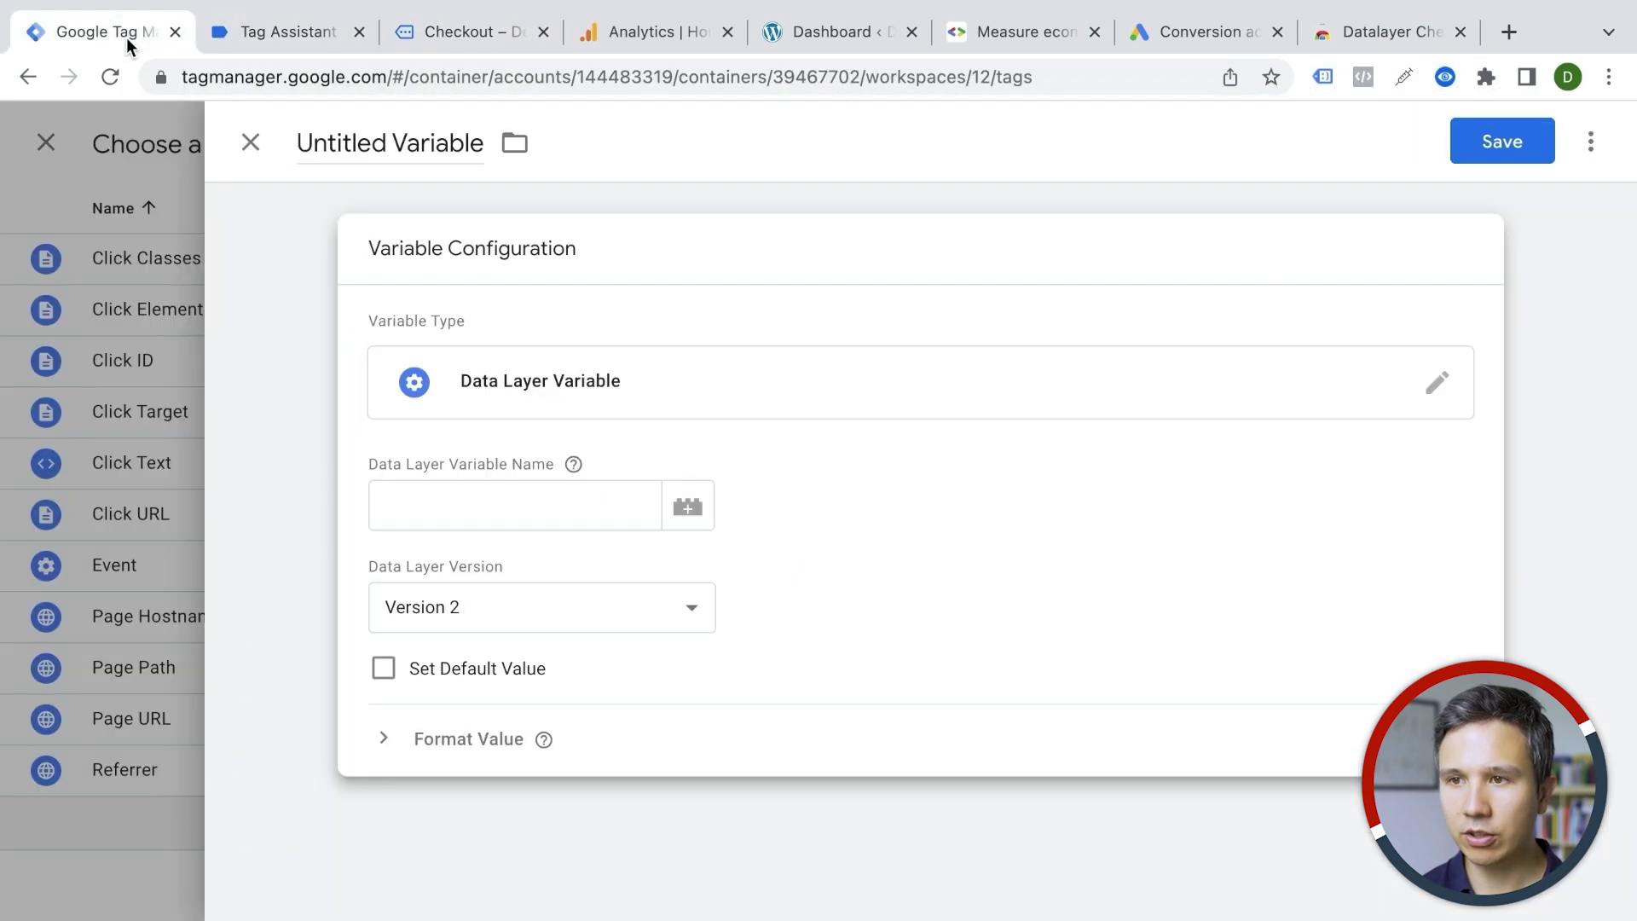
pyautogui.click(475, 497)
pyautogui.hotkey('ctrl', 'v')
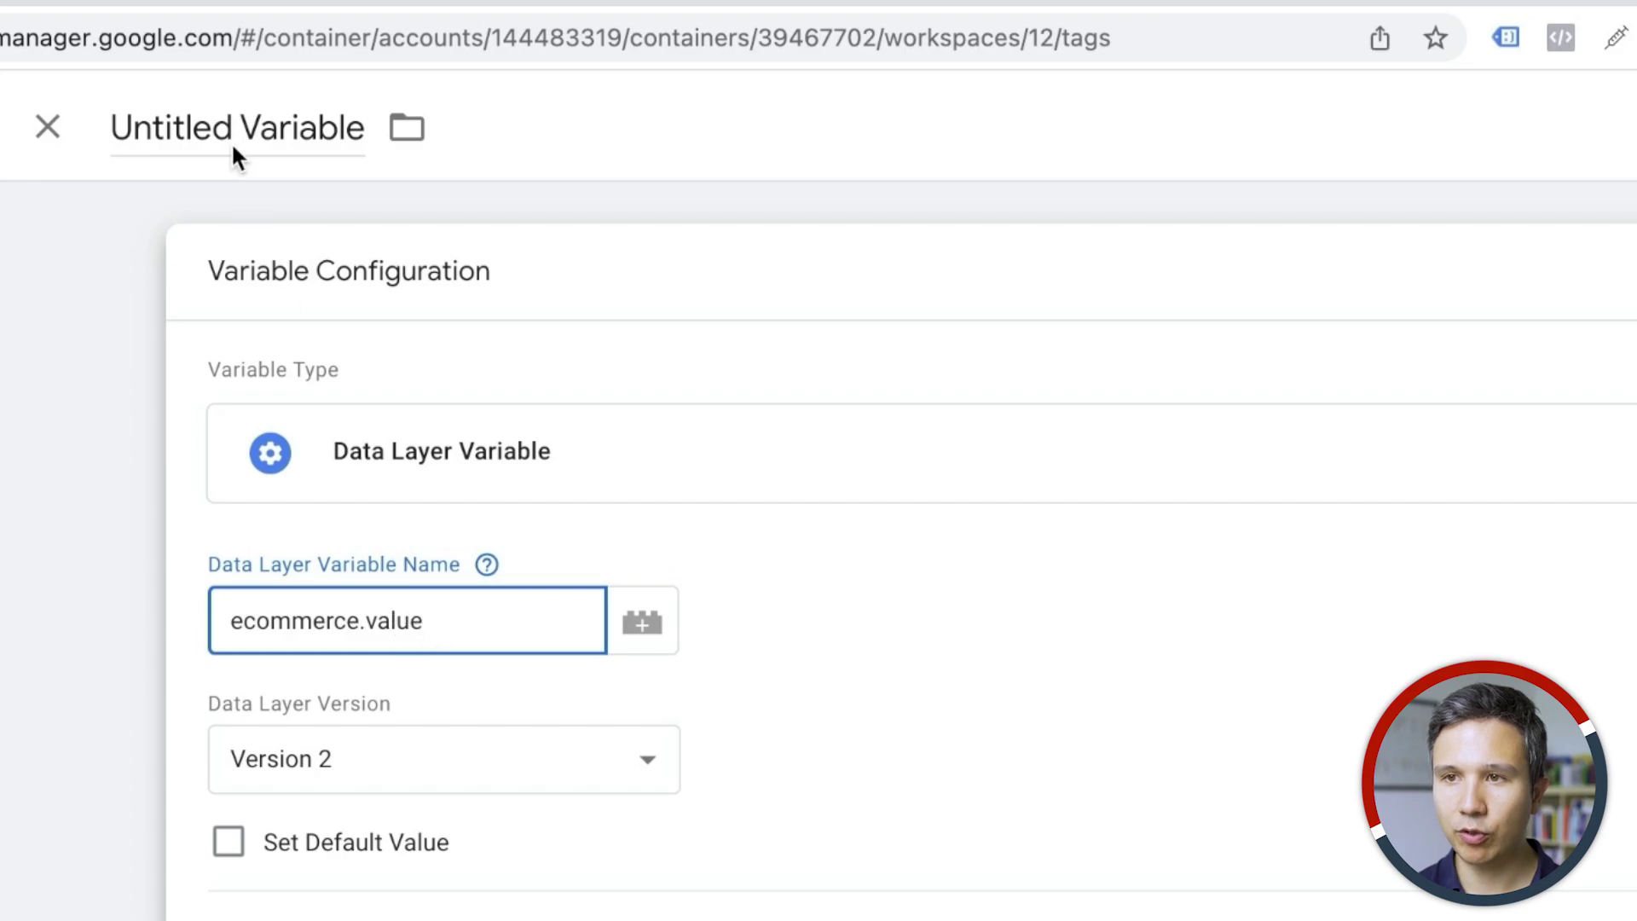
pyautogui.click(231, 128)
pyautogui.hotkey('ctrl', 'a')
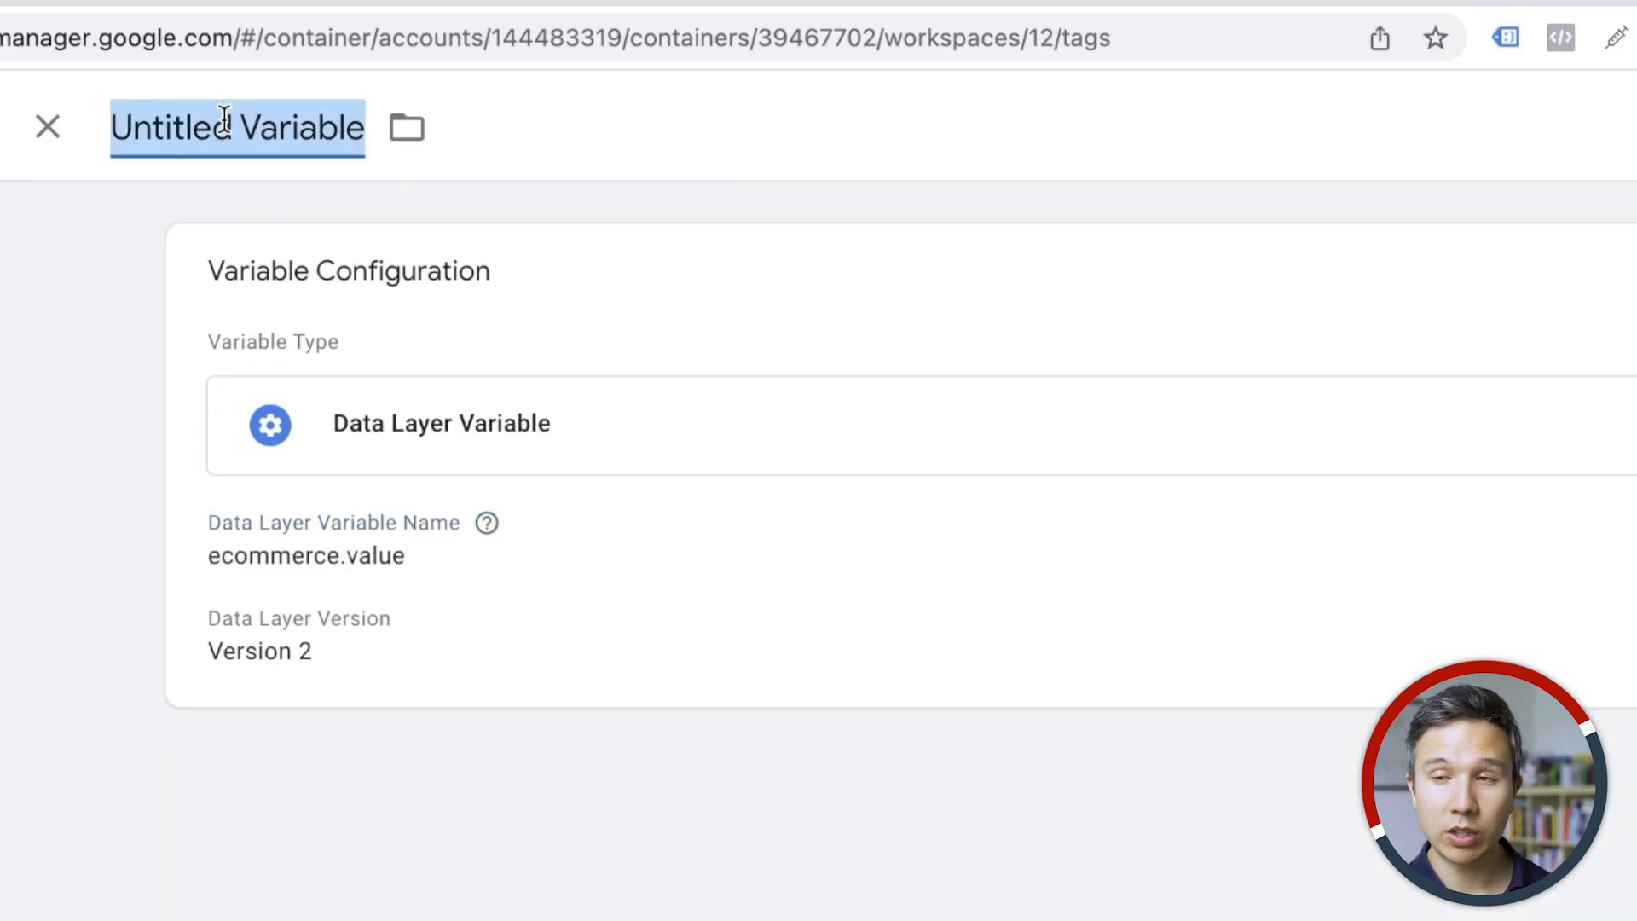
pyautogui.write('d')
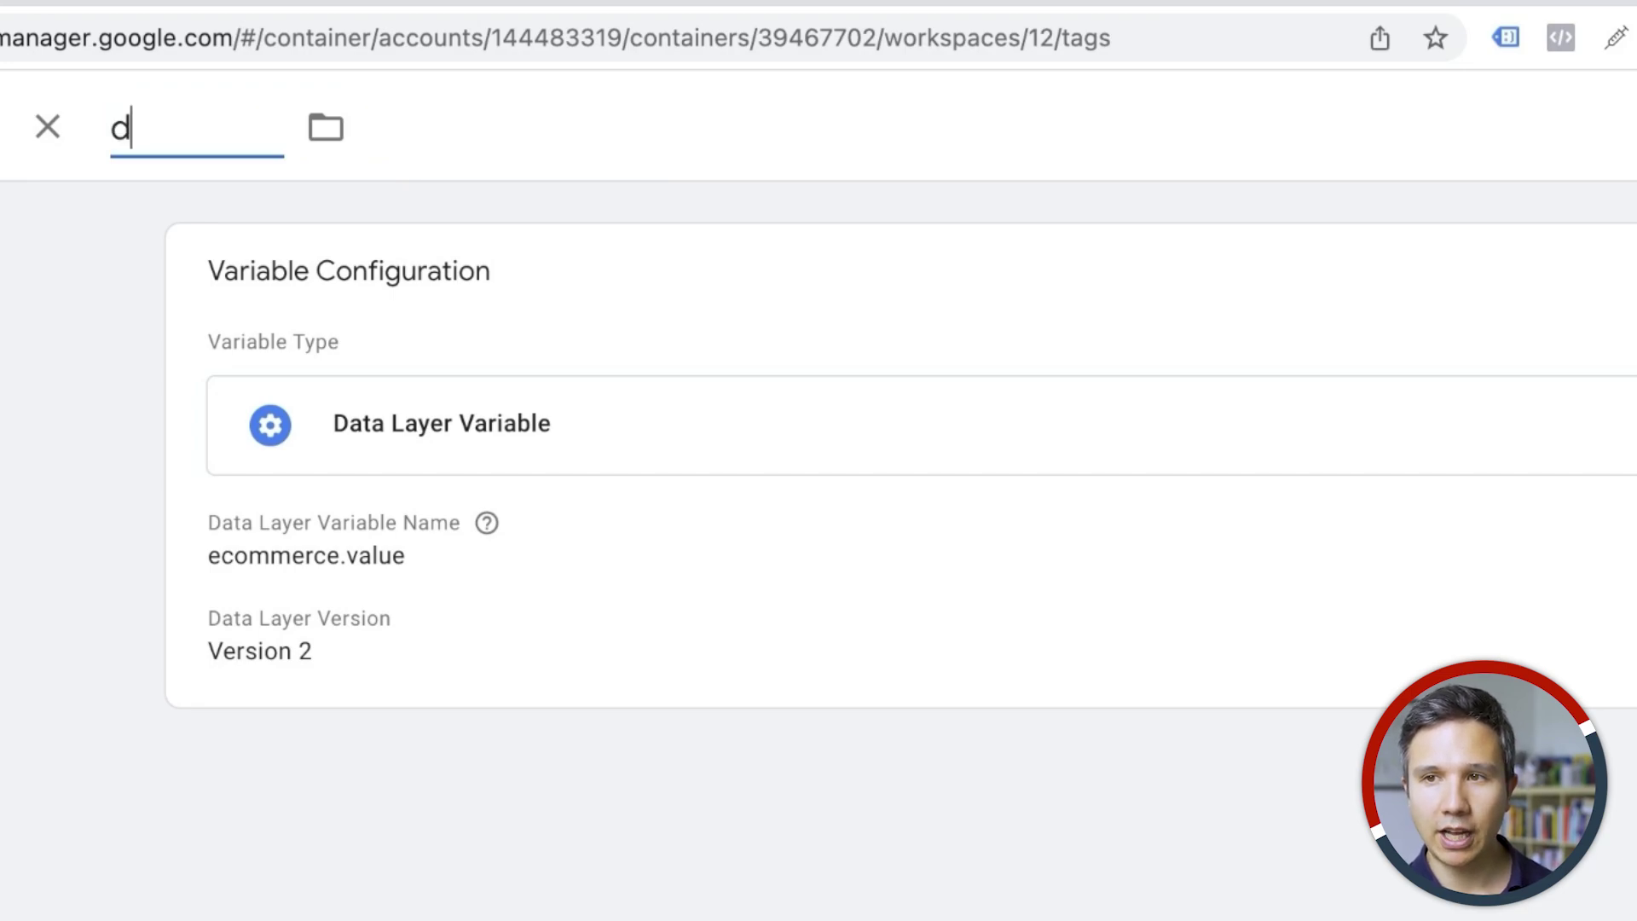
pyautogui.write('lv - ')
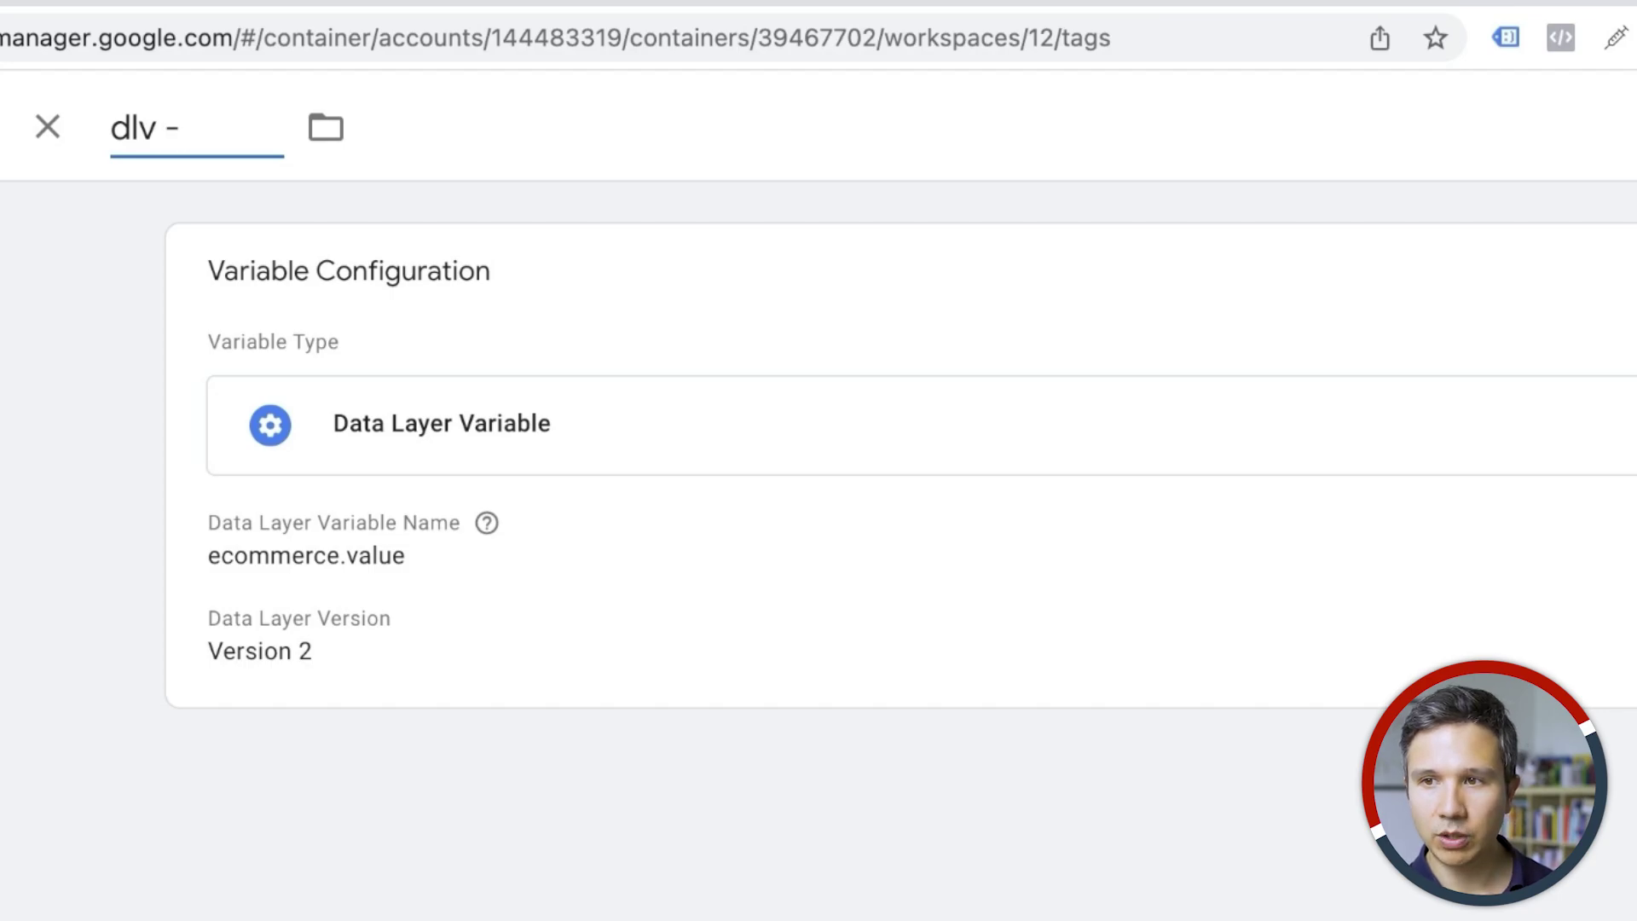
pyautogui.write('revenue')
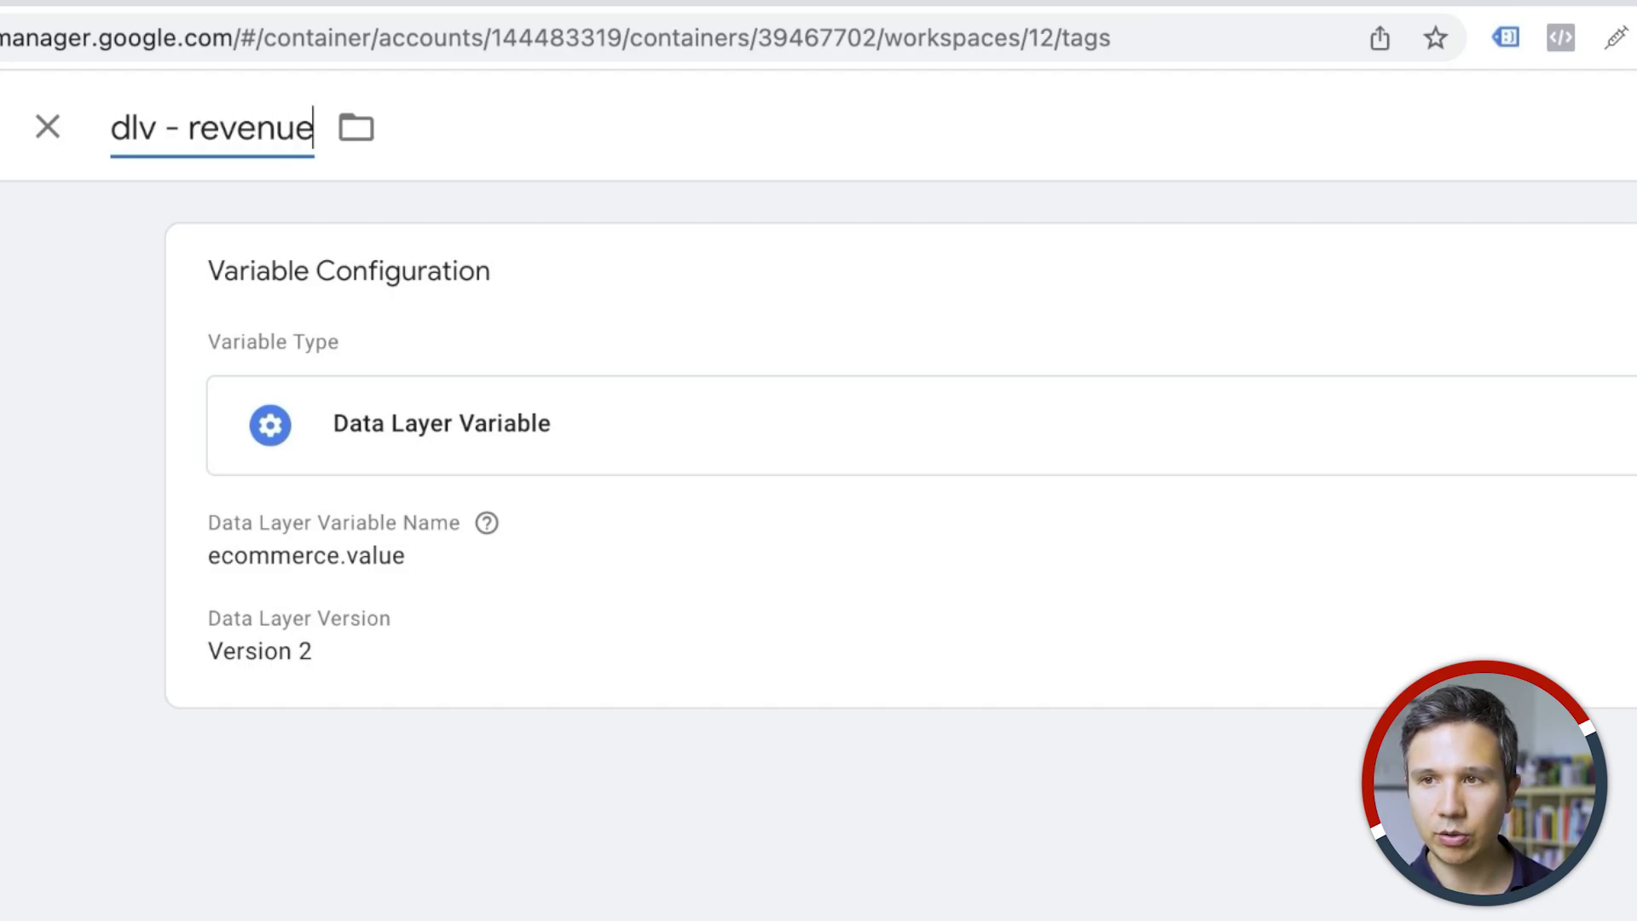
pyautogui.click(1501, 142)
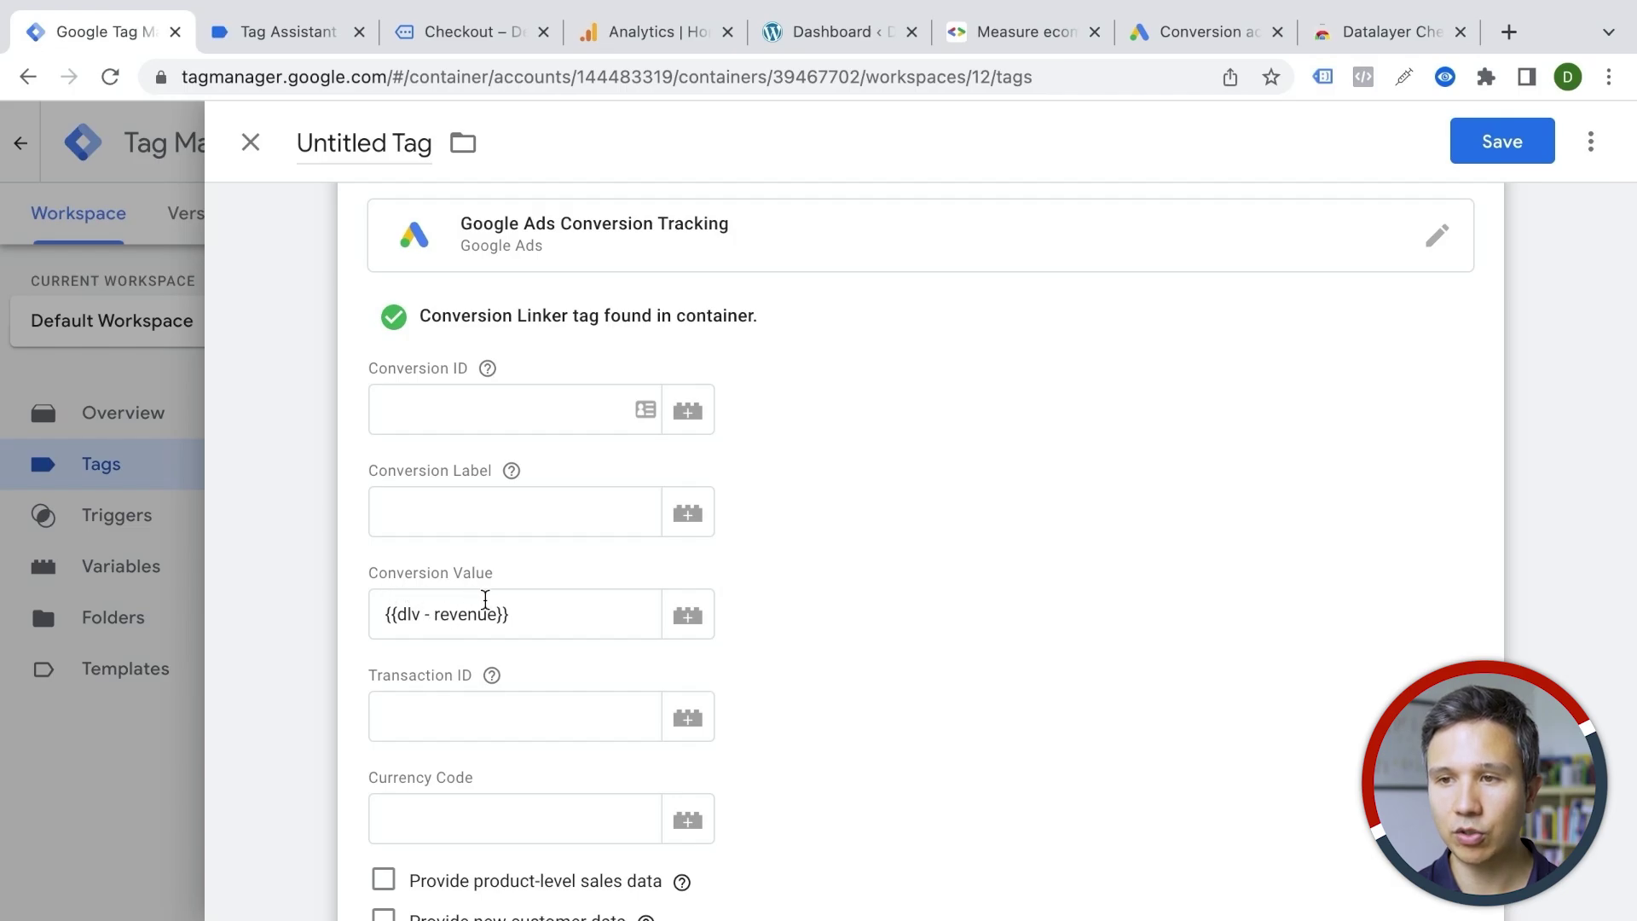
# Step: Create a new Data Layer Variable from the Transaction ID variable picker
pyautogui.click(431, 716)
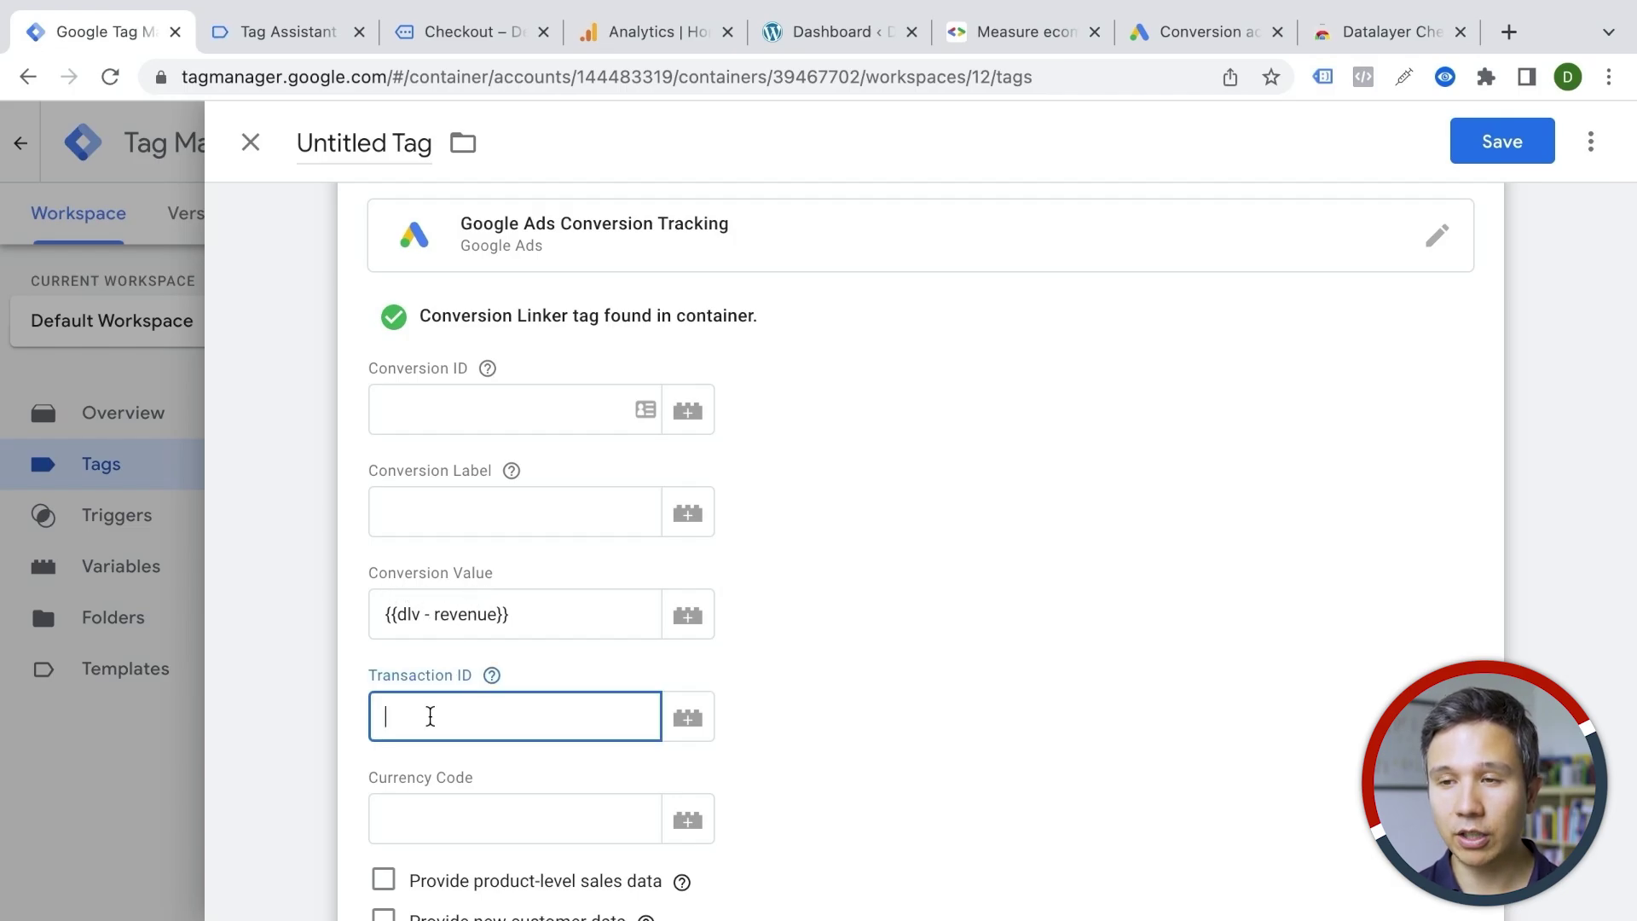
pyautogui.click(687, 716)
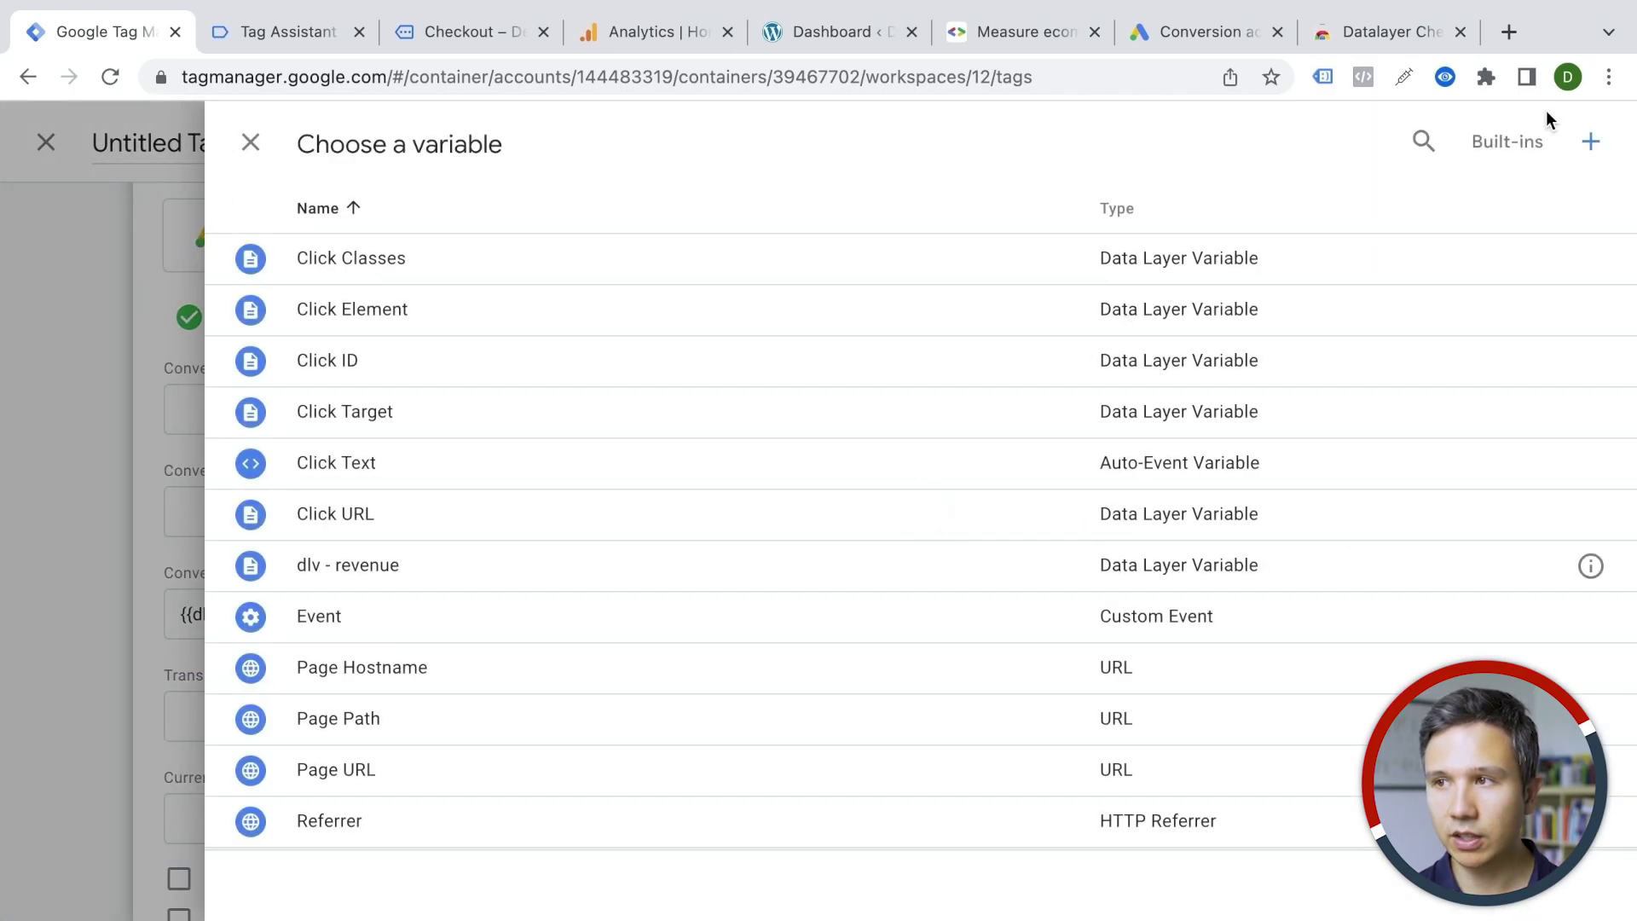
pyautogui.click(1591, 141)
pyautogui.click(882, 341)
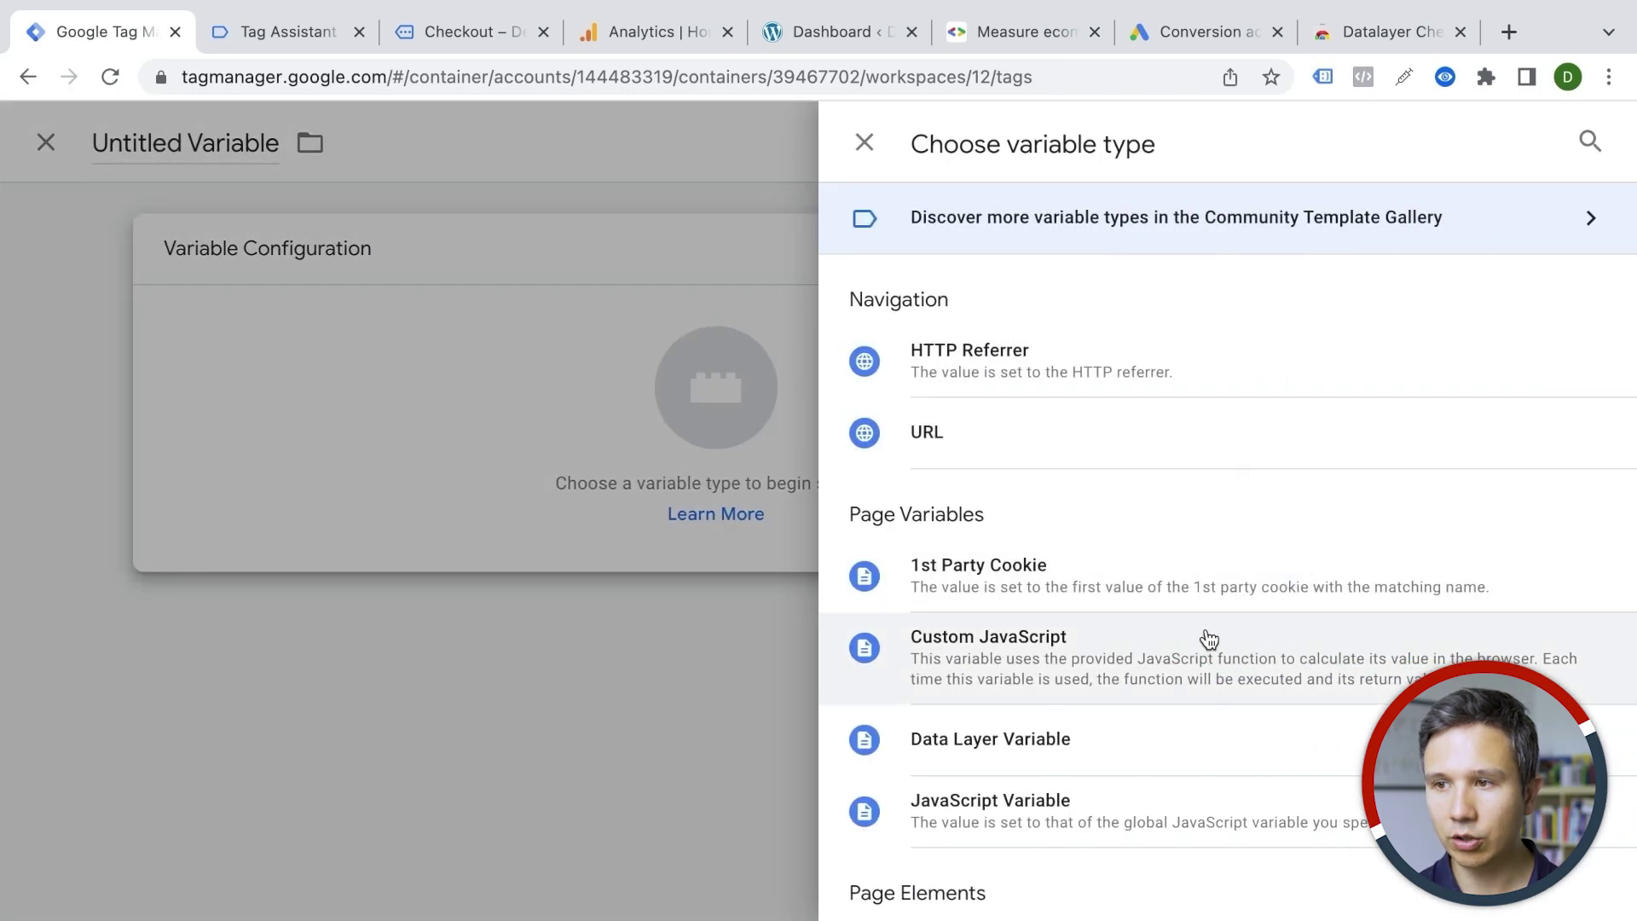
pyautogui.click(1084, 747)
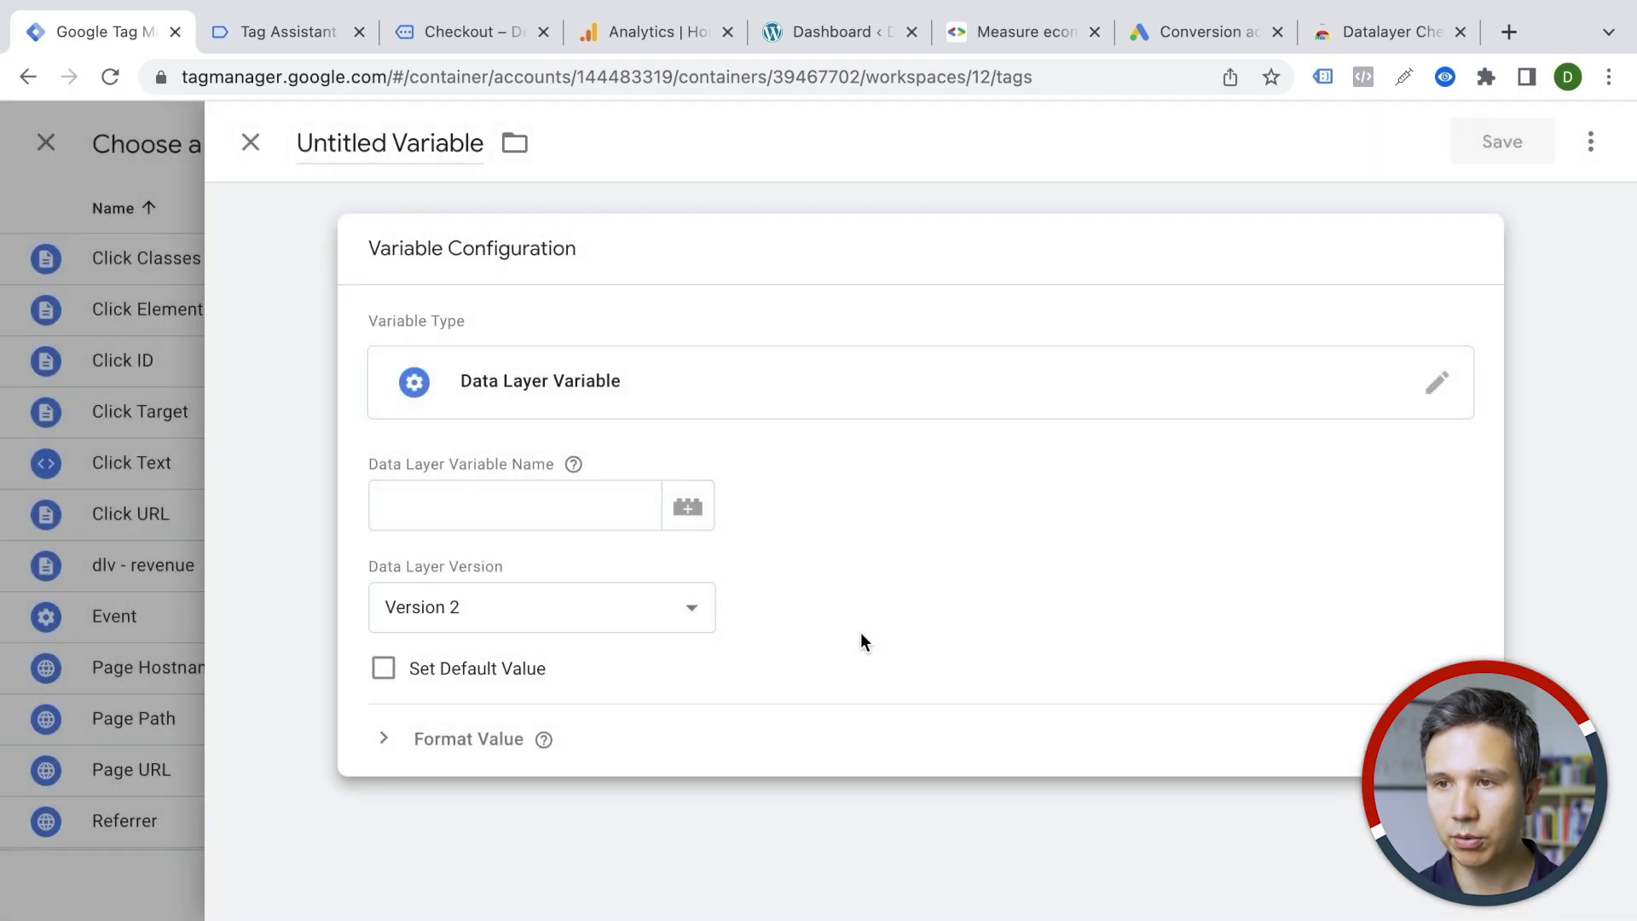
pyautogui.click(573, 464)
# Step: Expand the purchase event in Datalayer Checker to locate ecommerce.transaction_id 3309
pyautogui.click(457, 33)
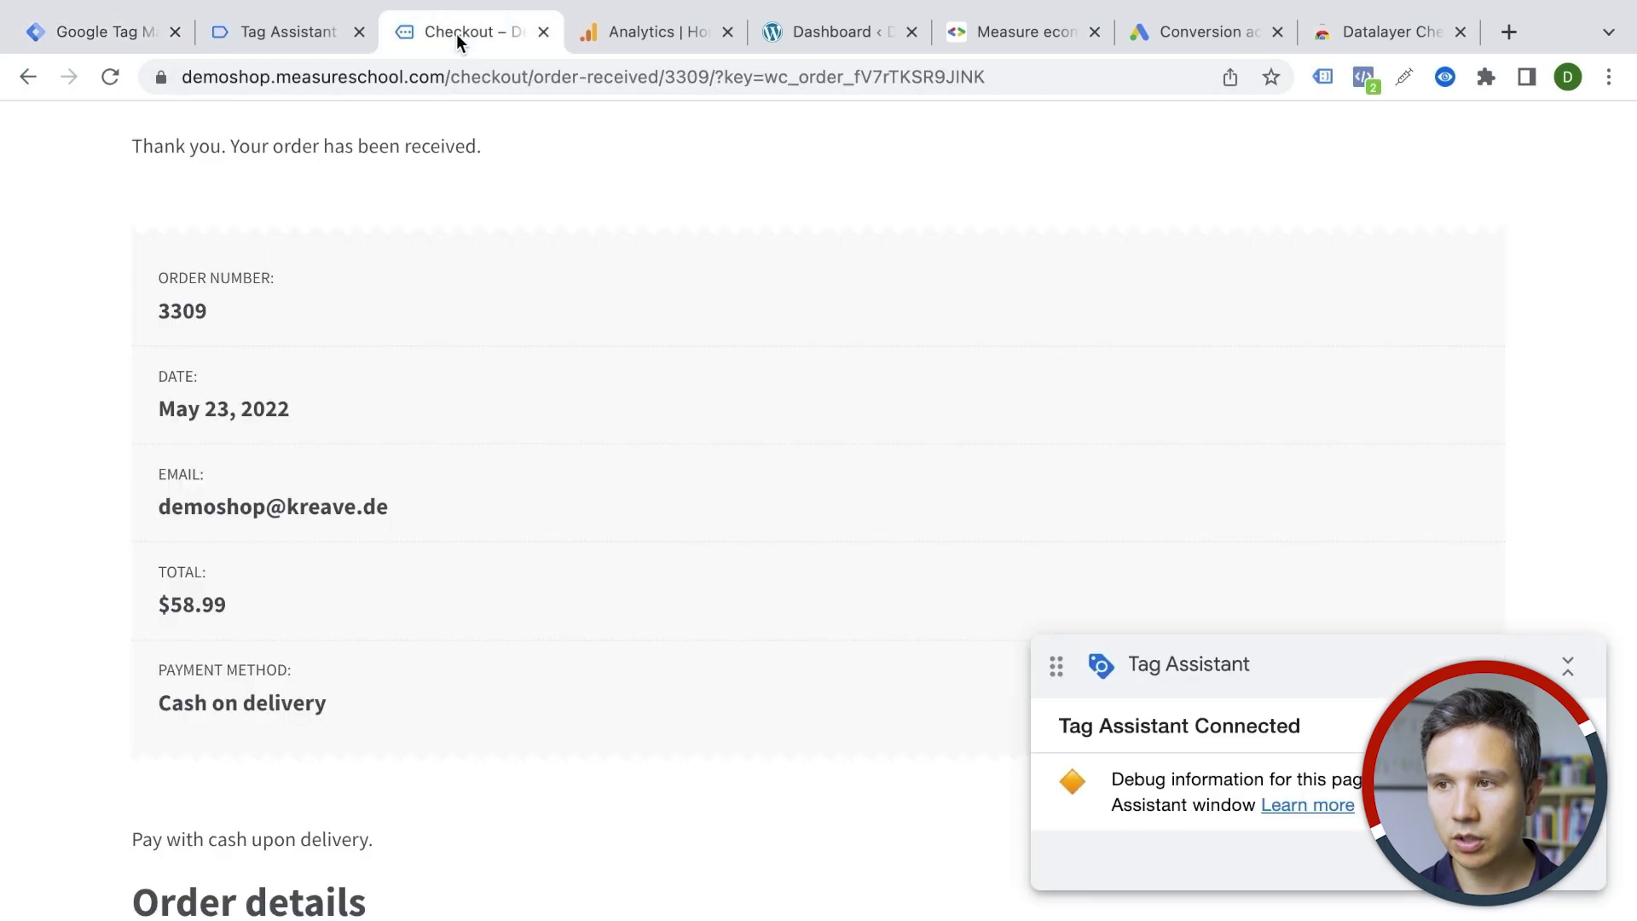
pyautogui.click(1444, 79)
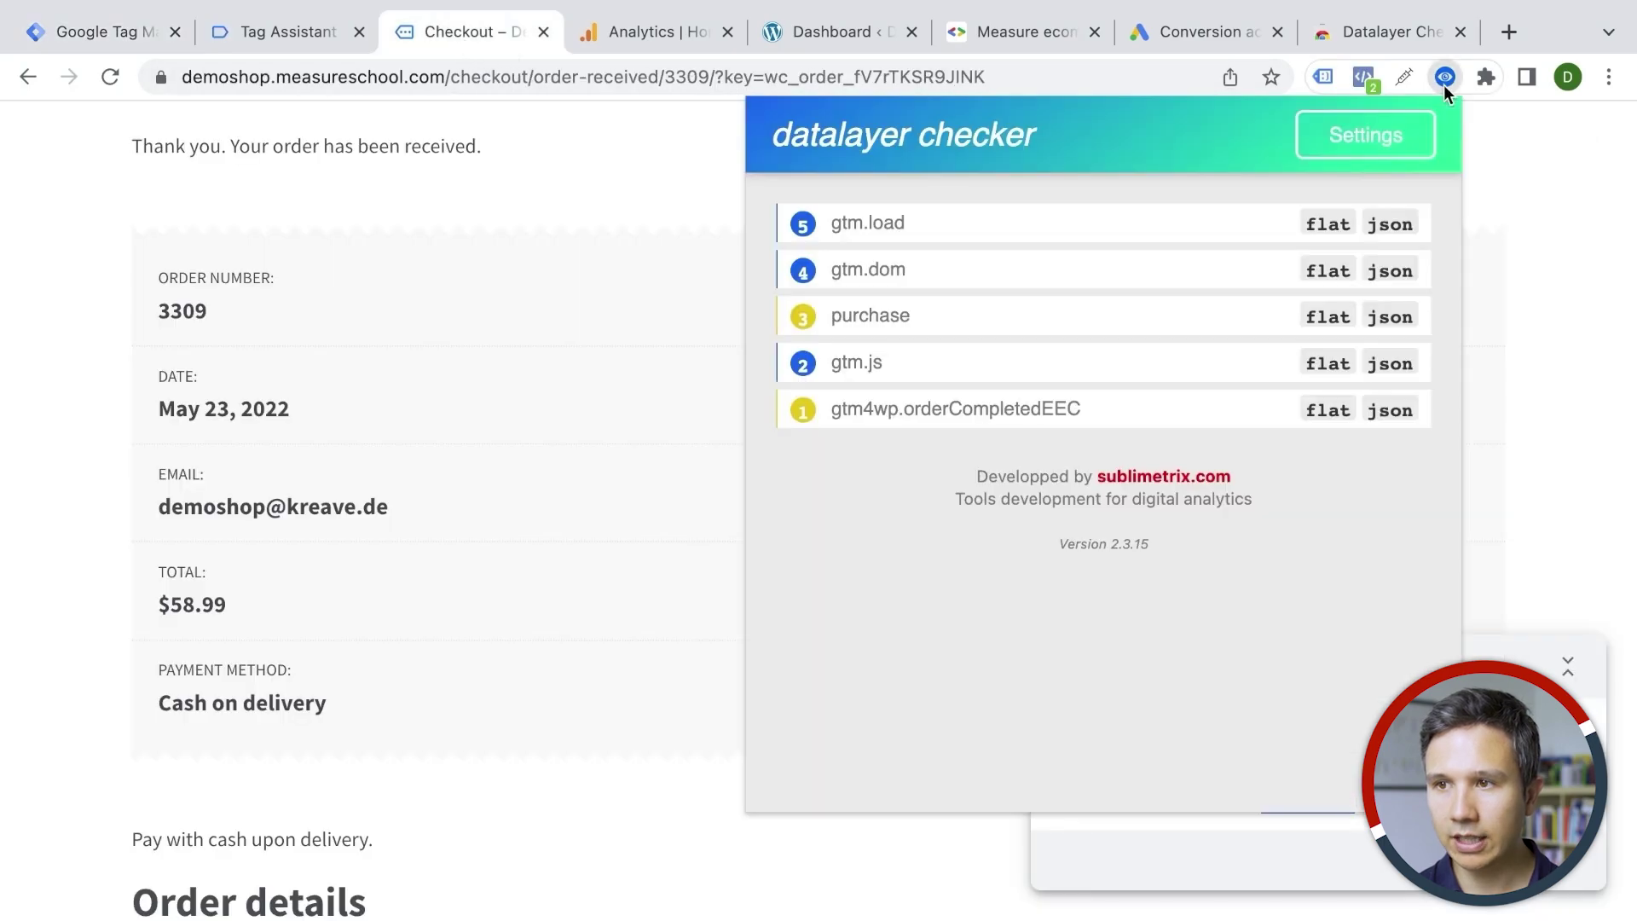
pyautogui.click(869, 321)
pyautogui.scroll(-2, 900, 418)
pyautogui.scroll(-5, 900, 413)
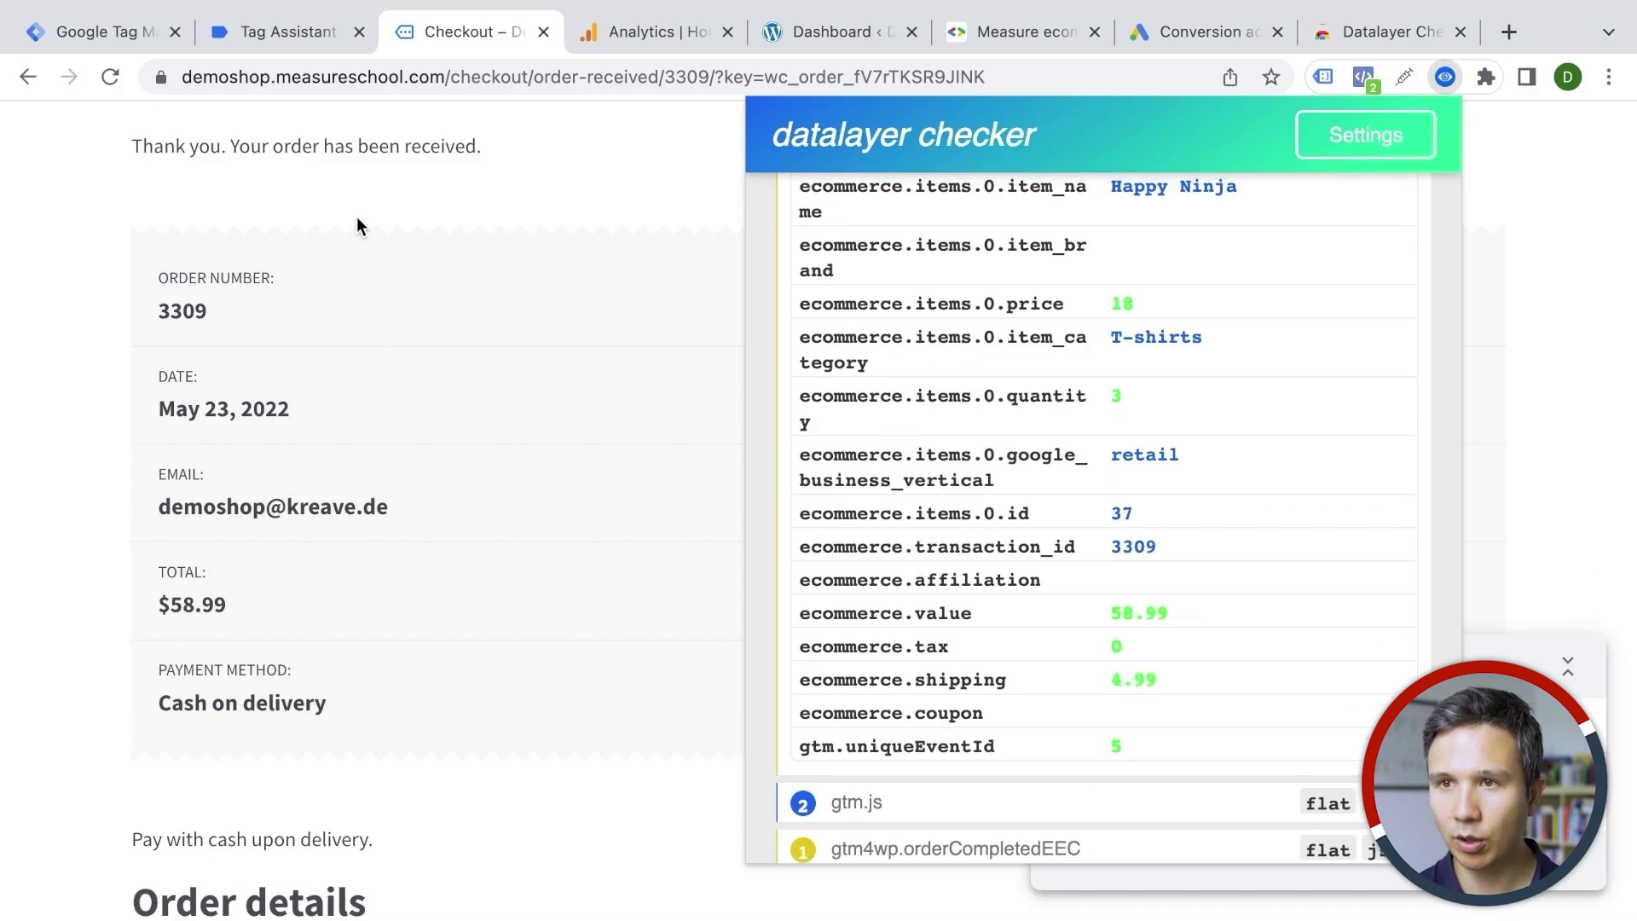
# Step: Set the new data layer variable's key to ecommerce.transaction_id
pyautogui.click(310, 32)
pyautogui.click(98, 32)
pyautogui.click(511, 509)
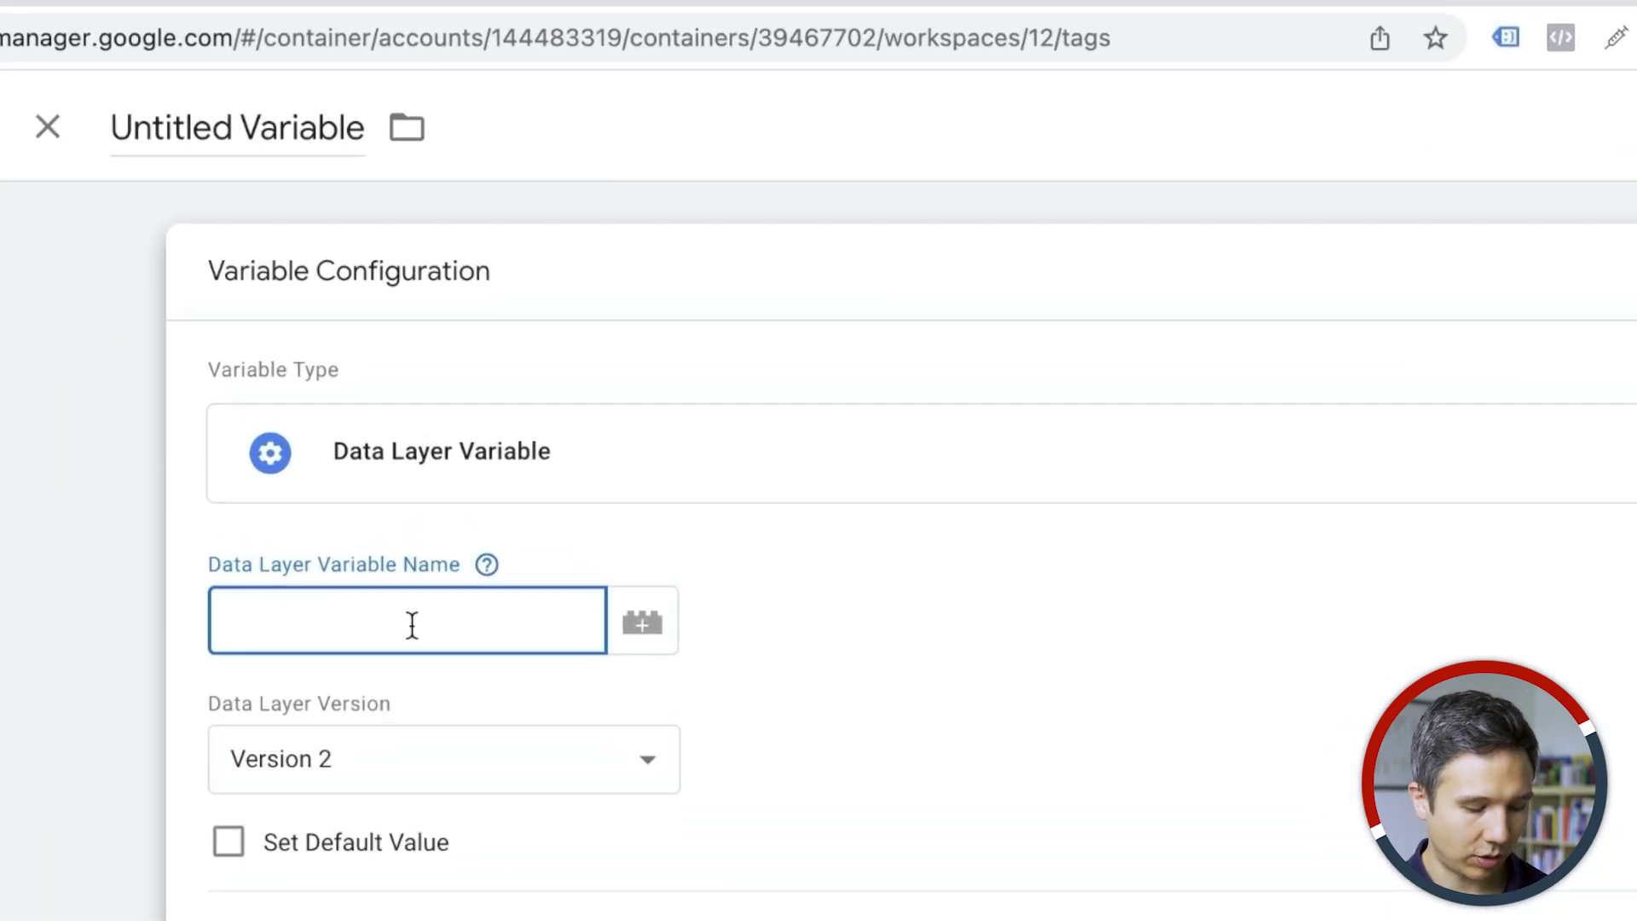
pyautogui.write('ecommerce.transaction_id')
pyautogui.click(1093, 632)
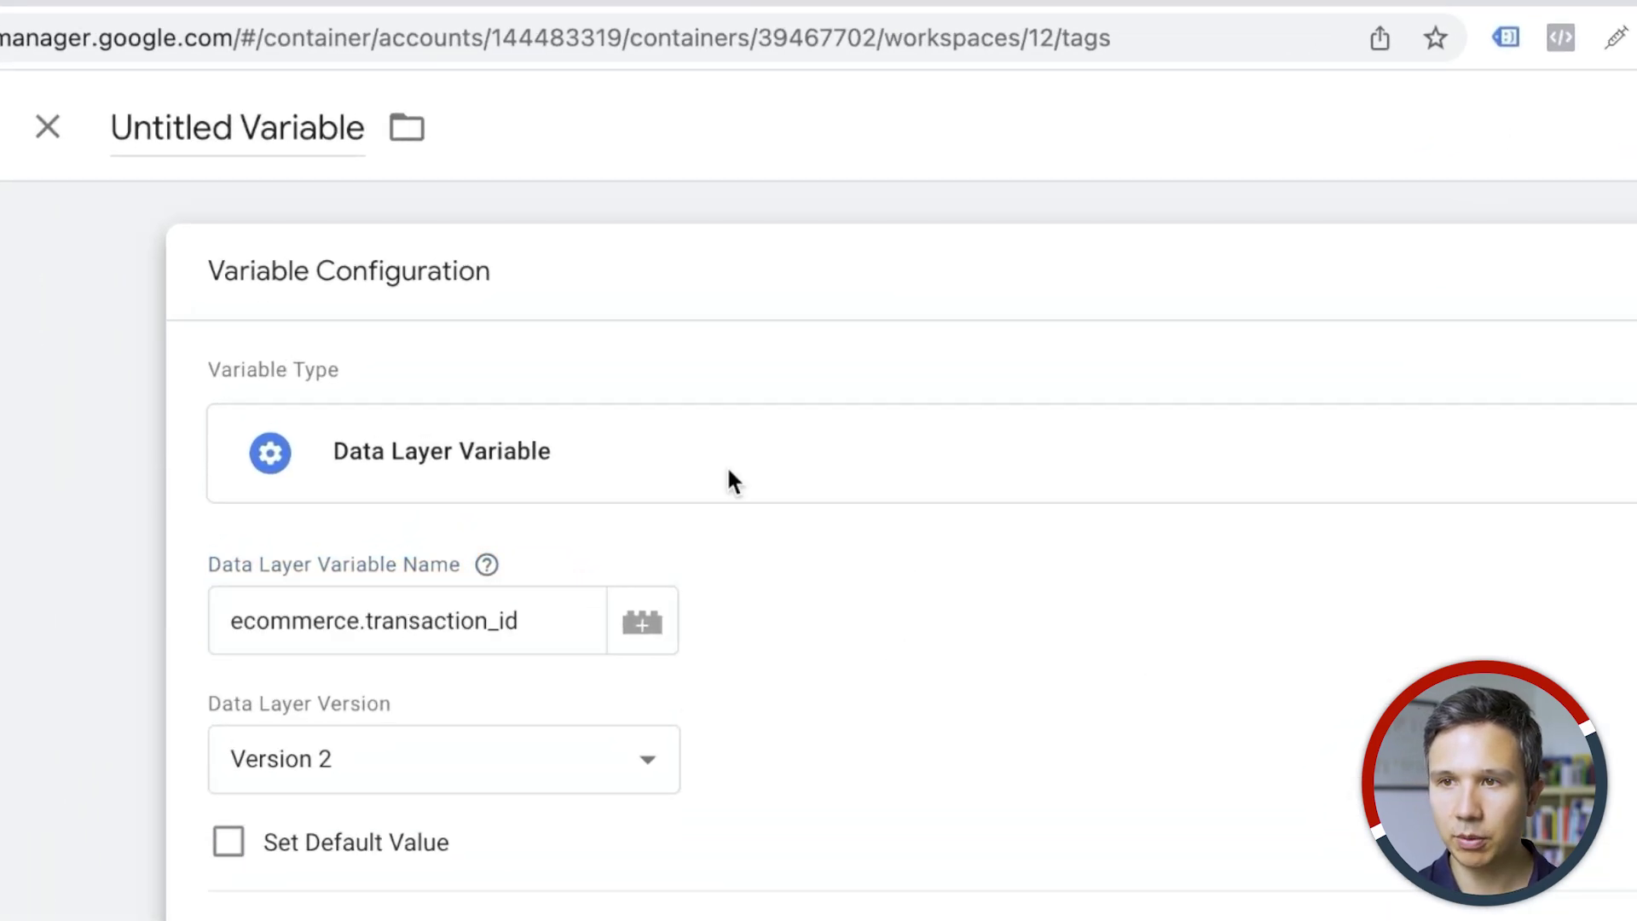
# Step: Name the variable 'dlv - transaction id', save it as the Transaction ID, and set Currency Code to USD
pyautogui.click(283, 140)
pyautogui.write('dlv -')
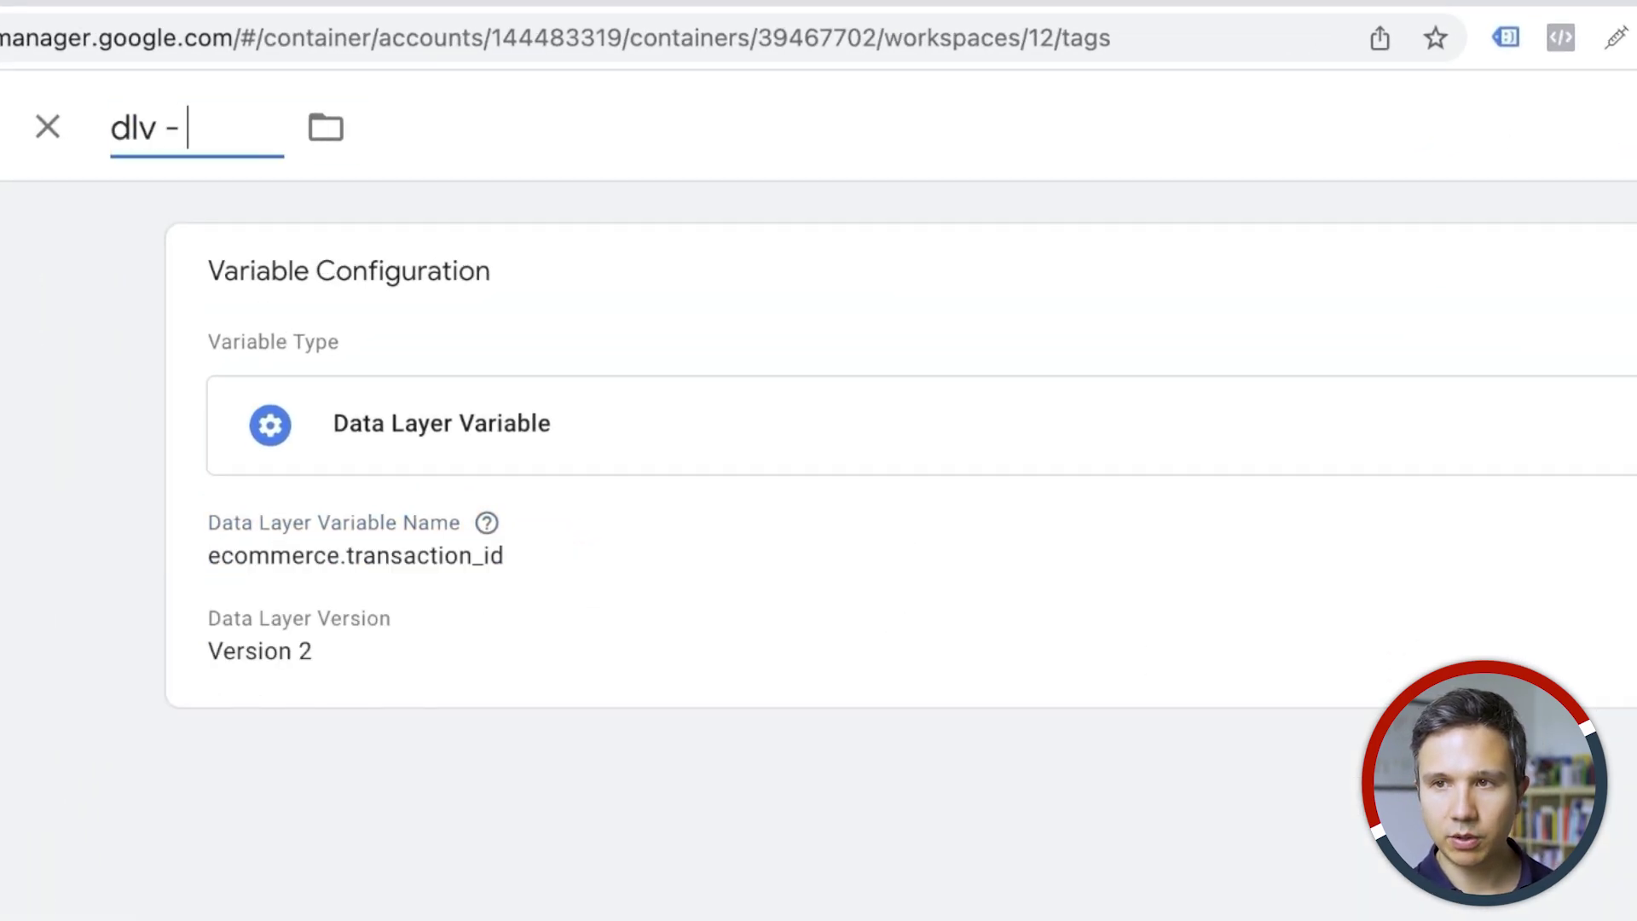
pyautogui.write('transaction id')
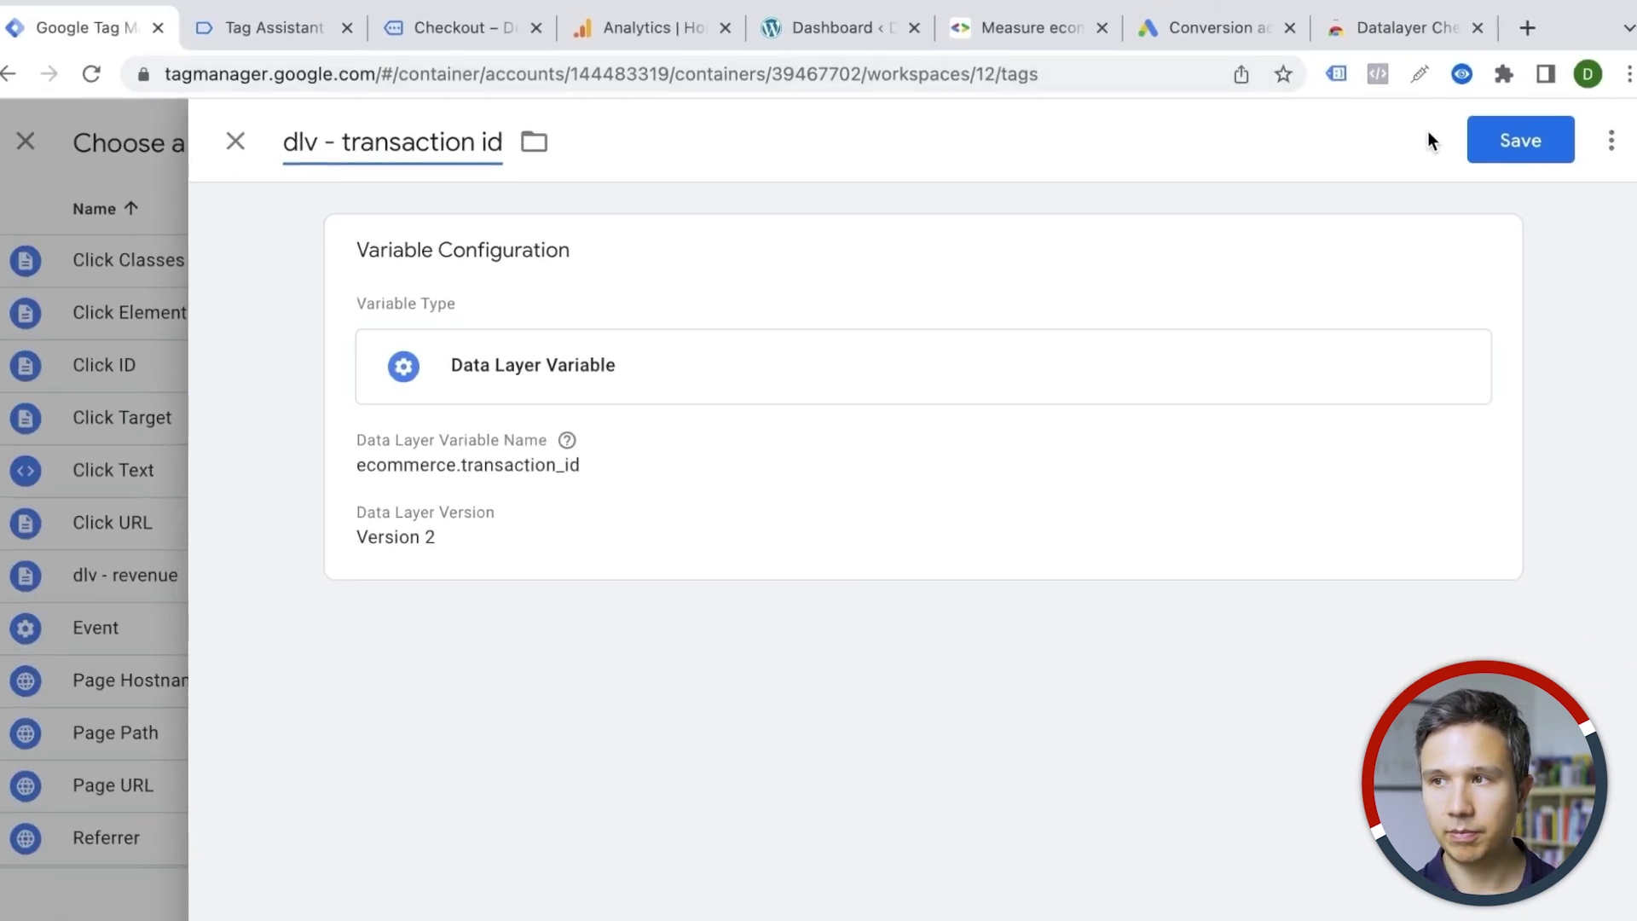
pyautogui.click(1480, 156)
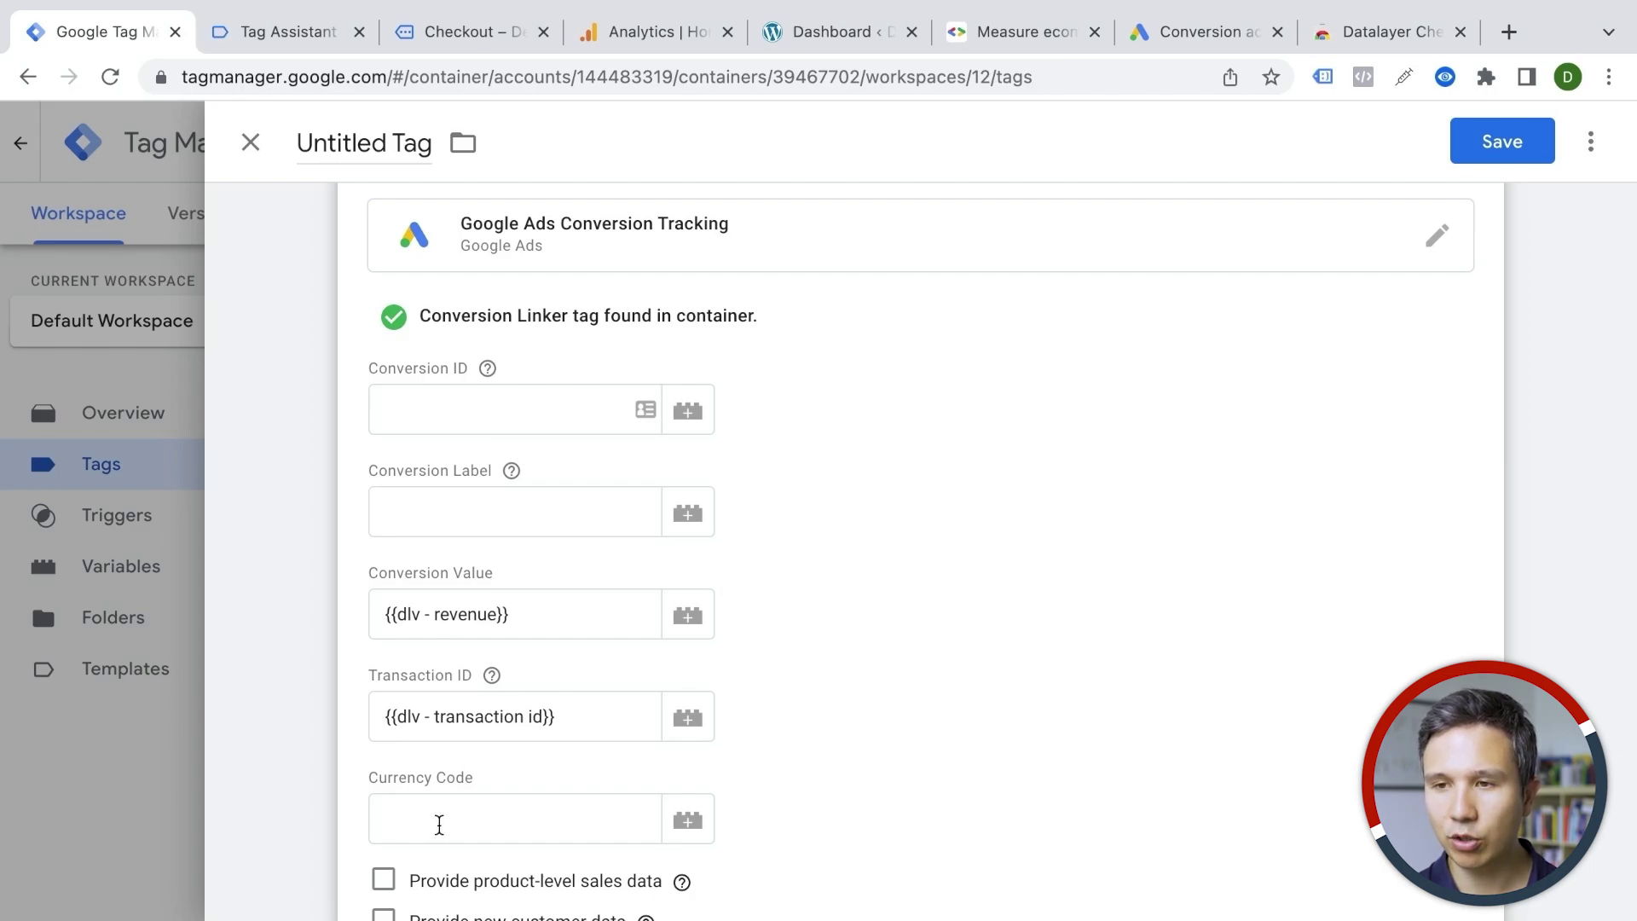
pyautogui.click(439, 824)
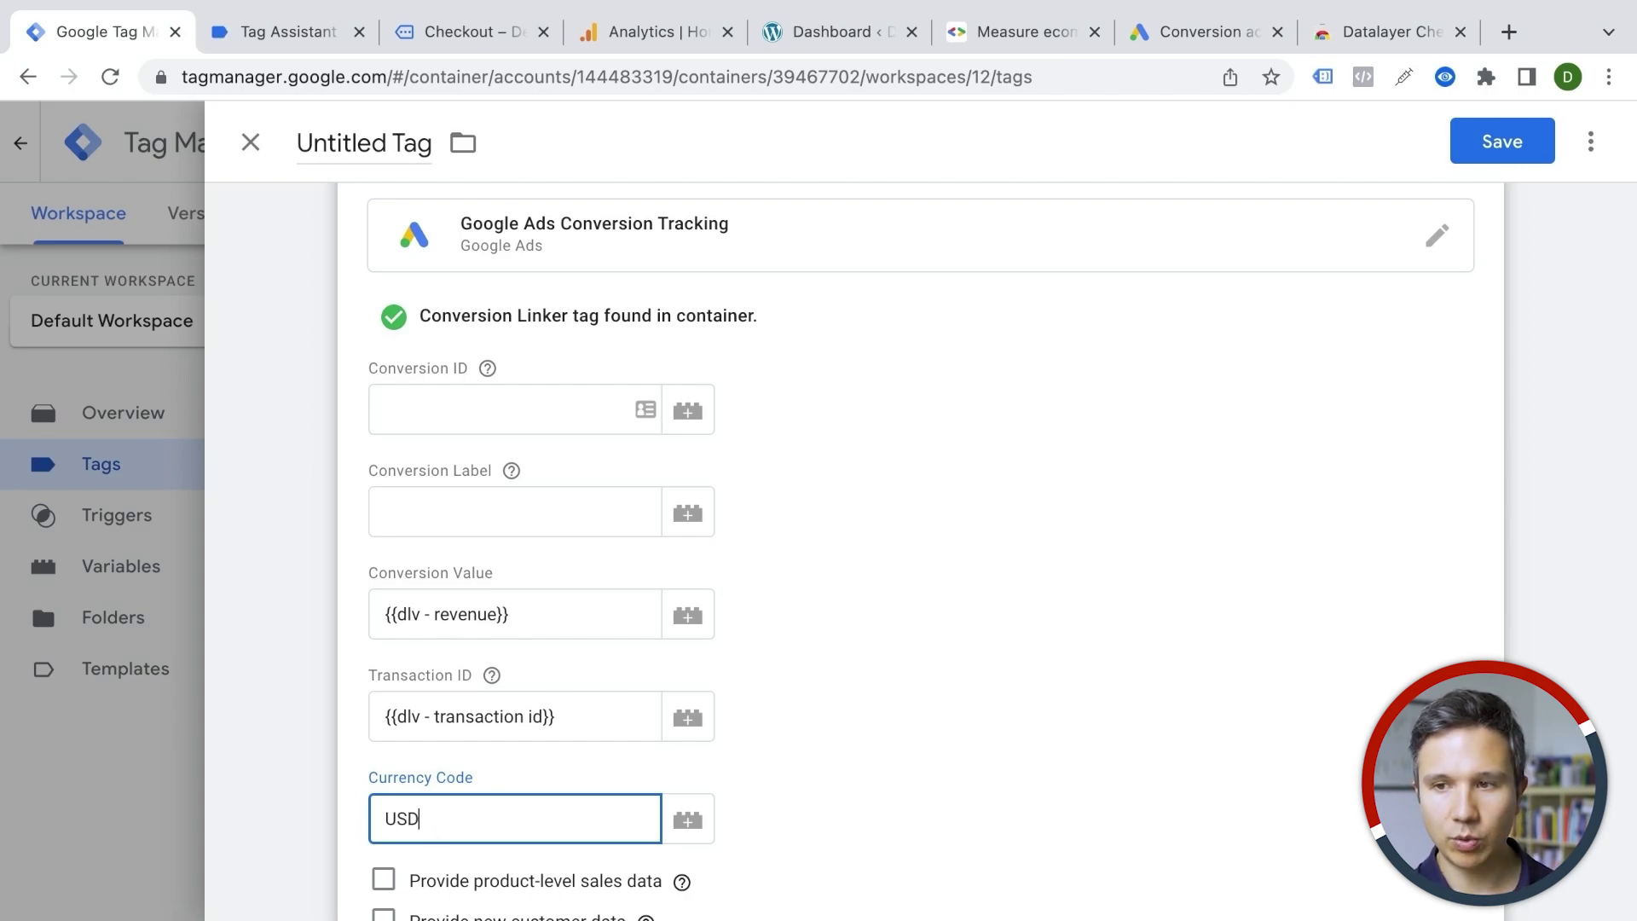
pyautogui.click(884, 654)
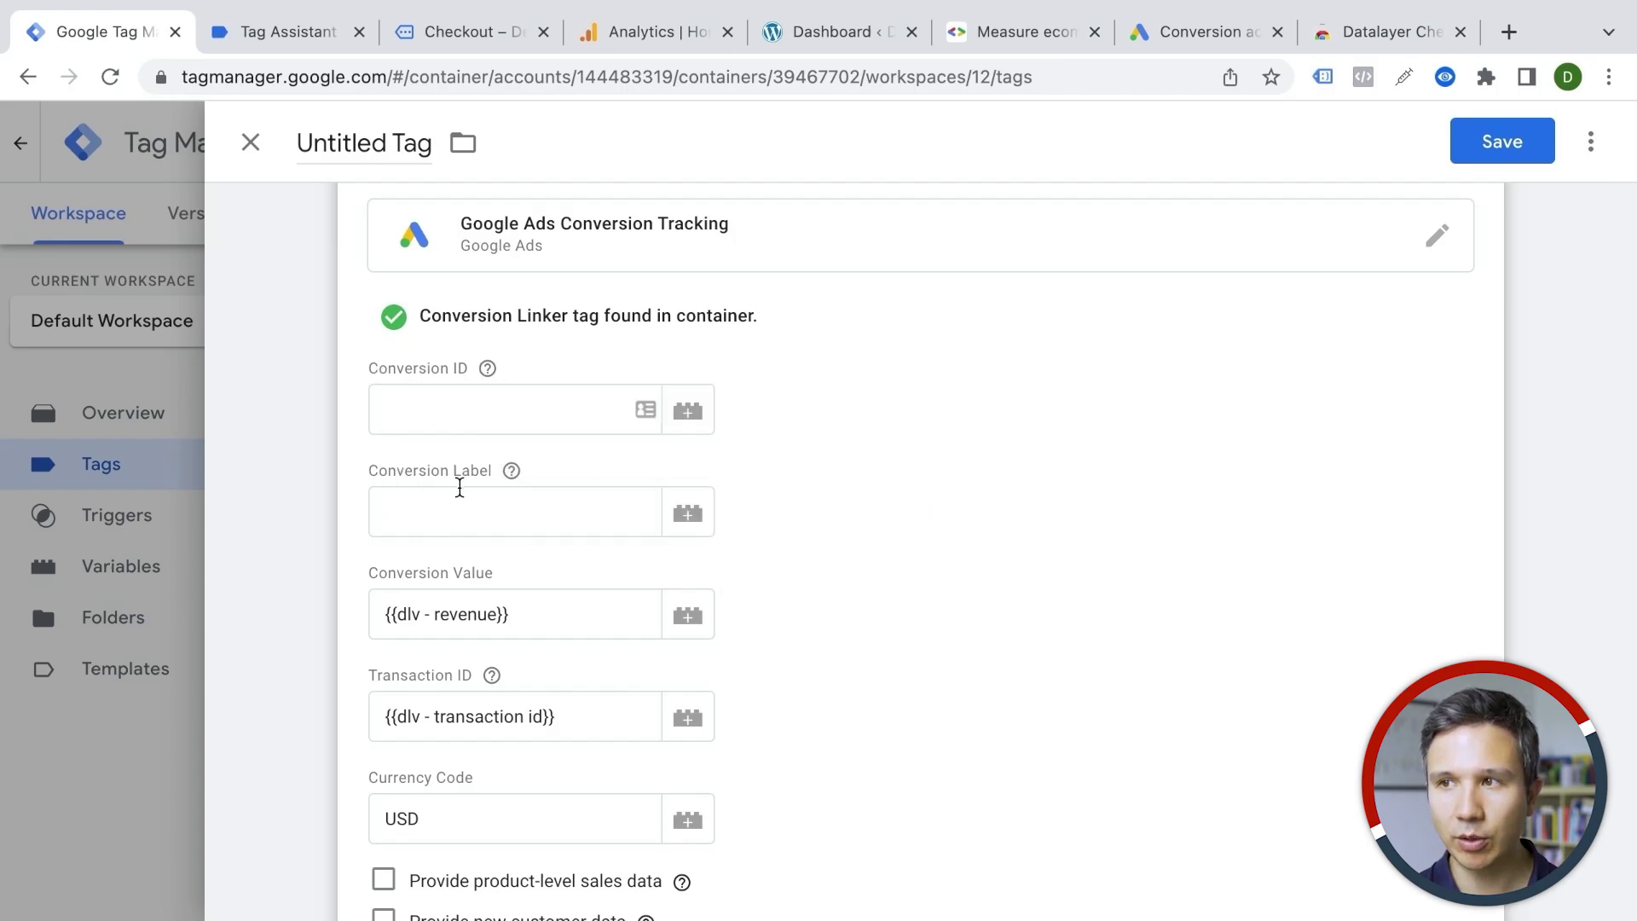
# Step: Go to Google Ads Conversions and start a new website conversion action
pyautogui.click(1202, 32)
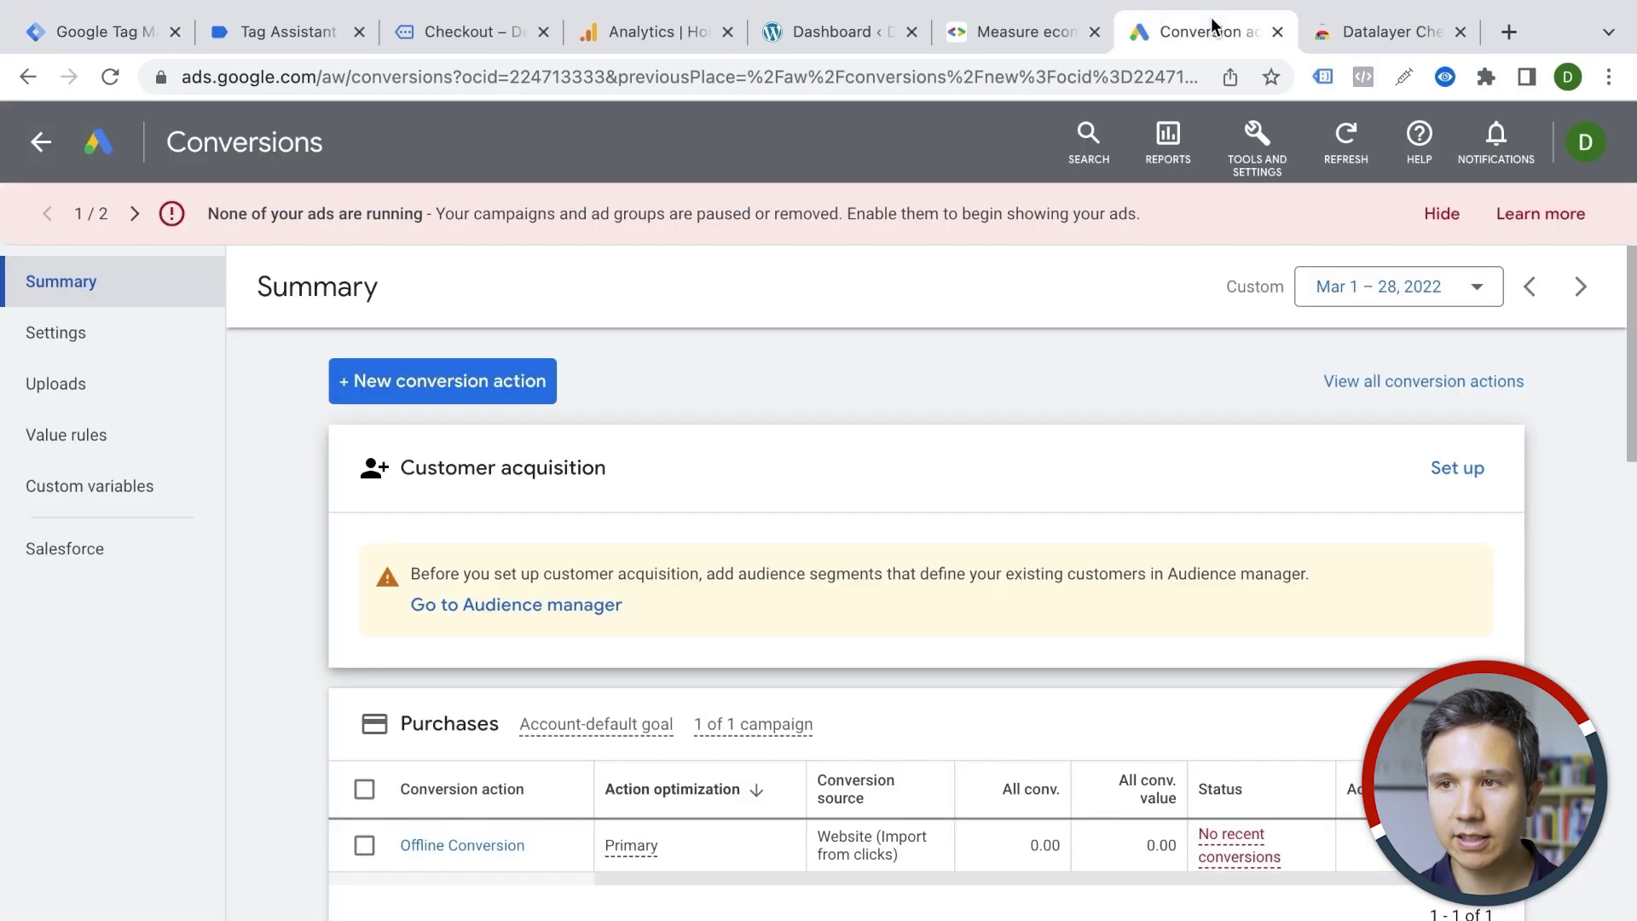
pyautogui.click(1254, 138)
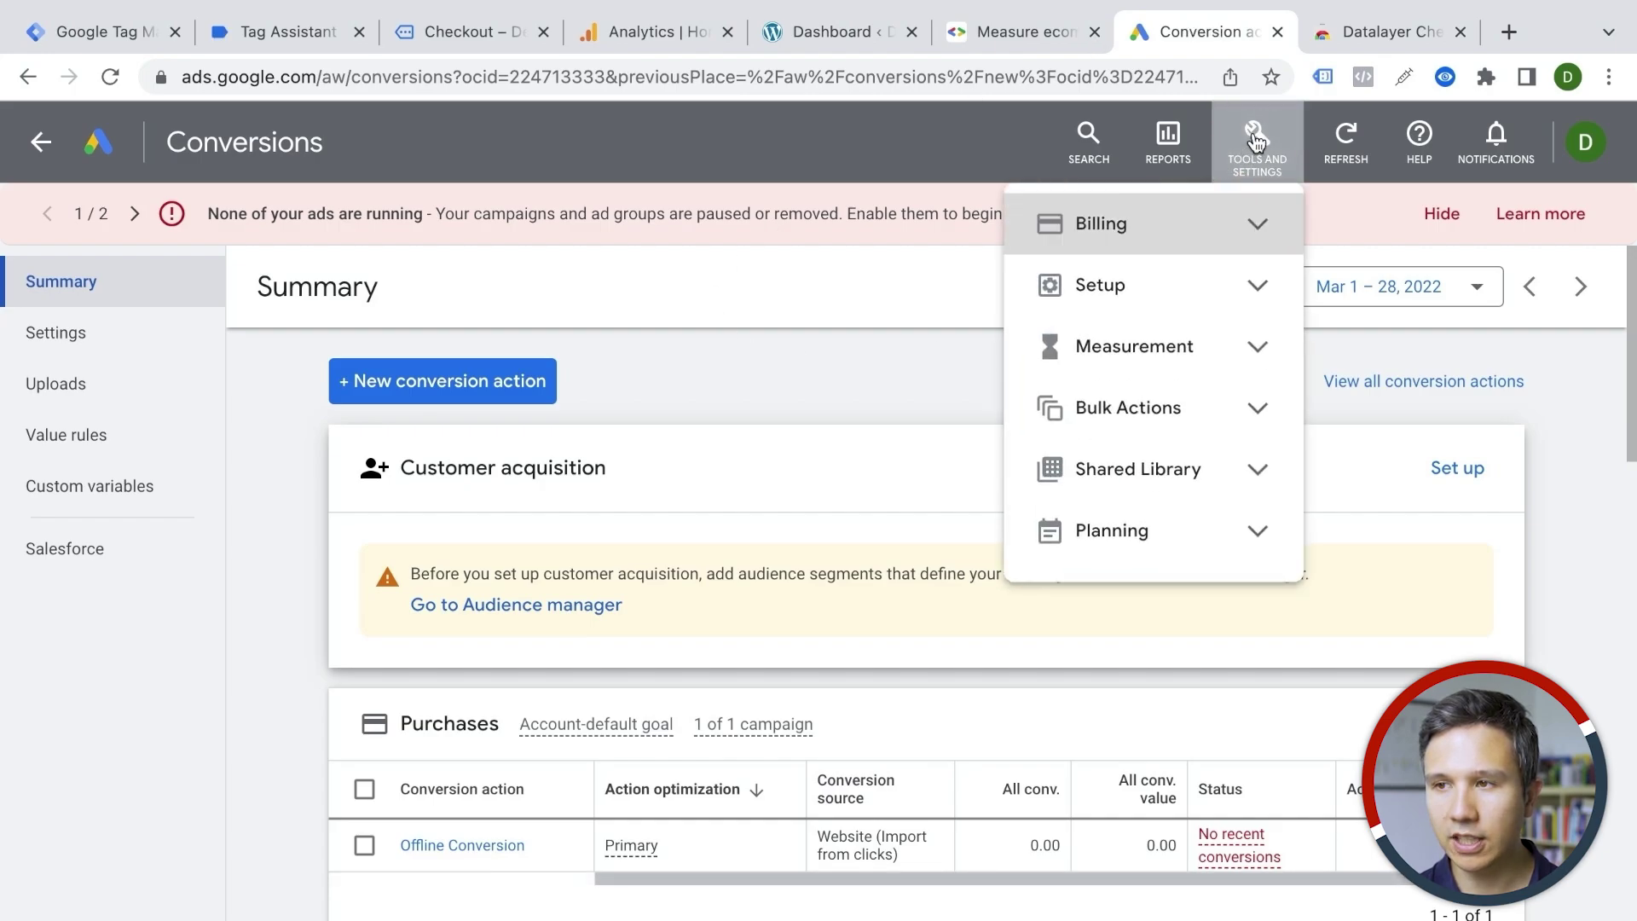
pyautogui.click(1202, 358)
pyautogui.click(1147, 417)
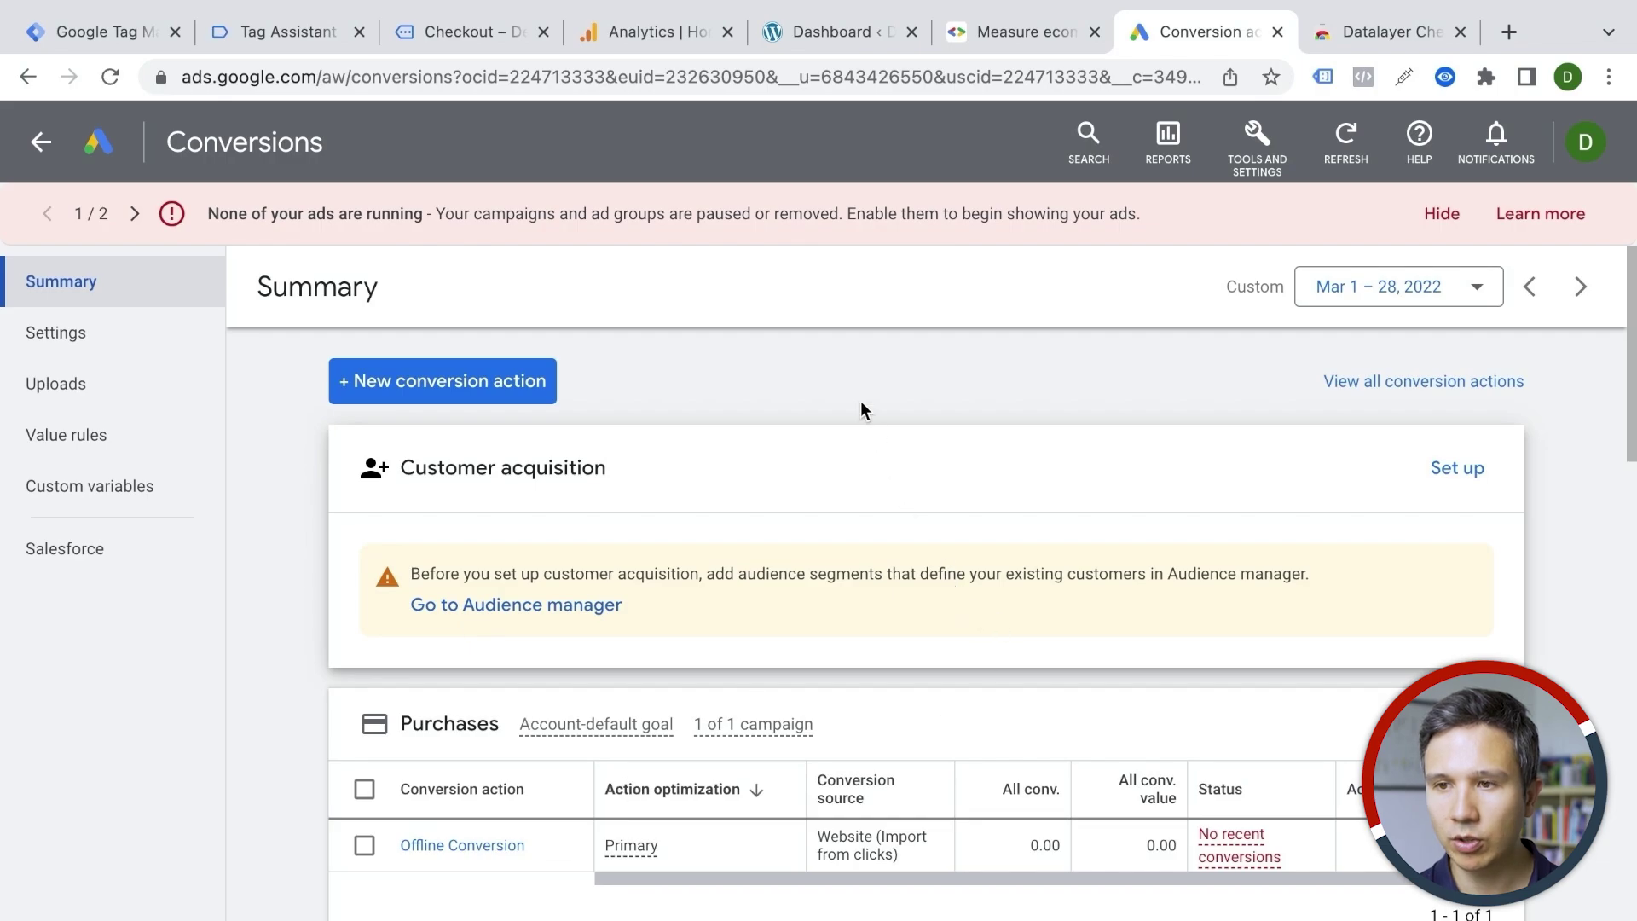
pyautogui.click(477, 381)
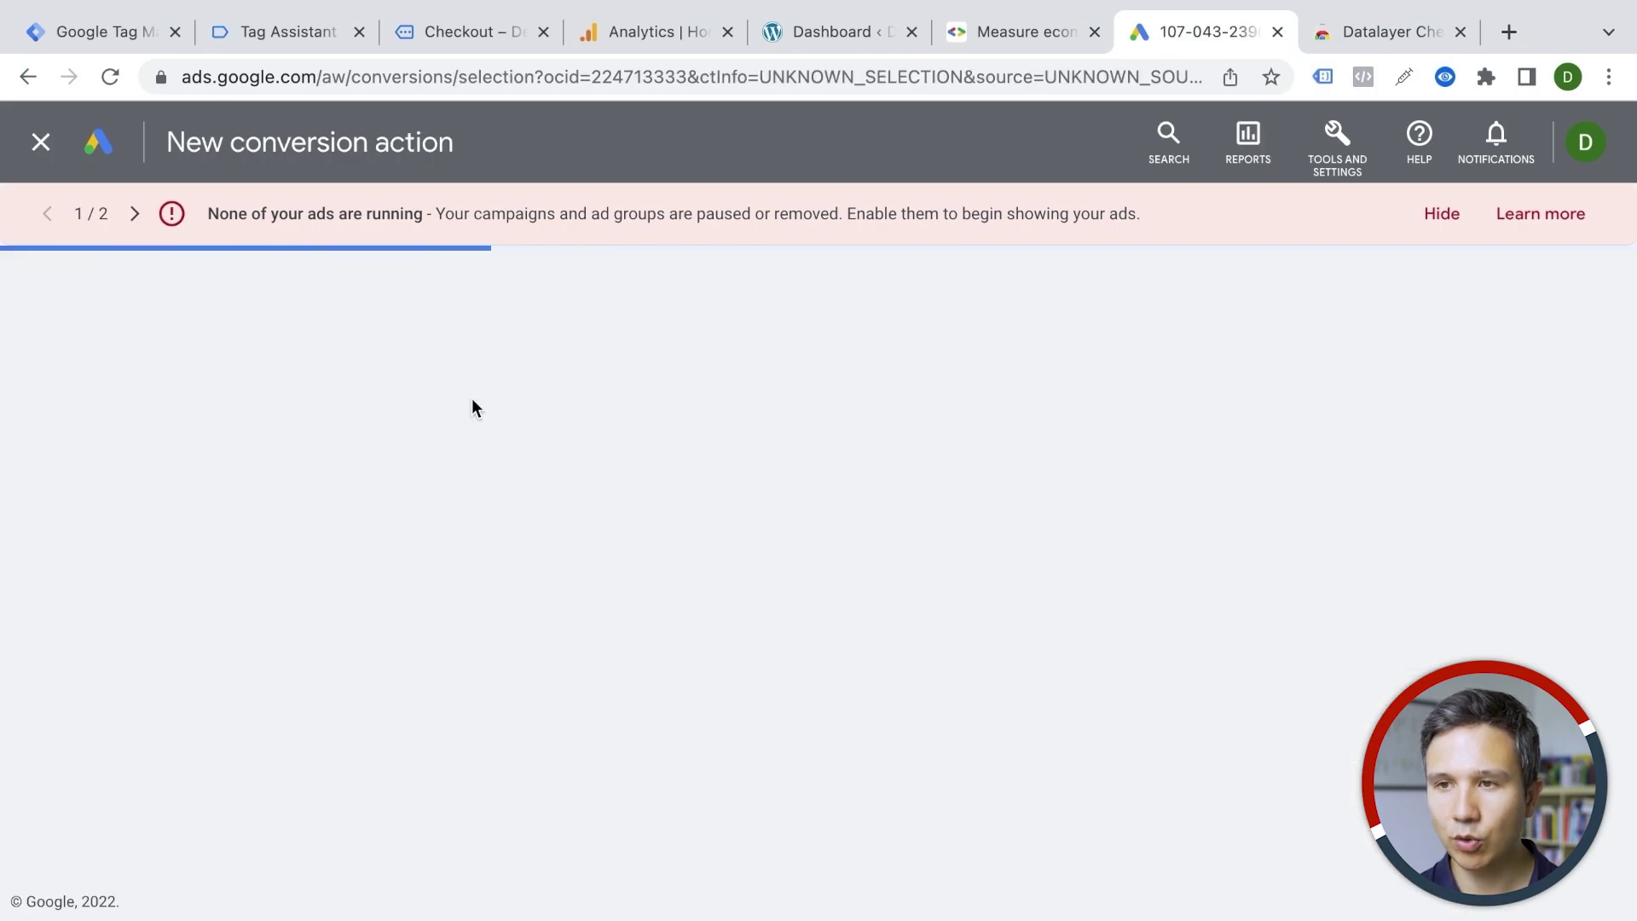
pyautogui.click(425, 531)
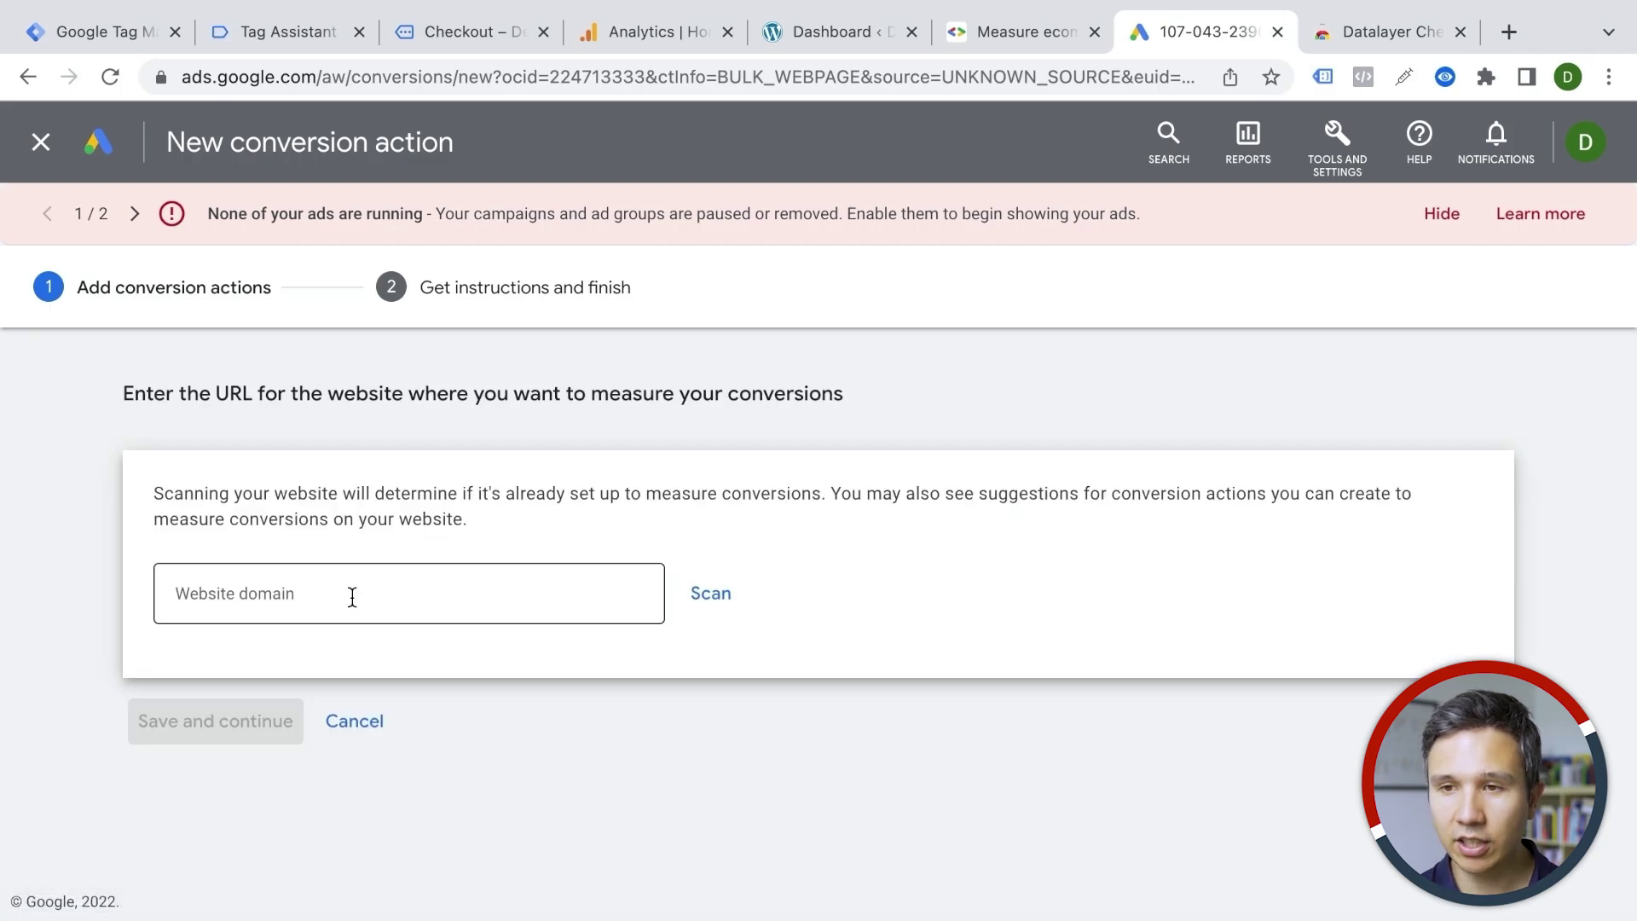
pyautogui.click(710, 592)
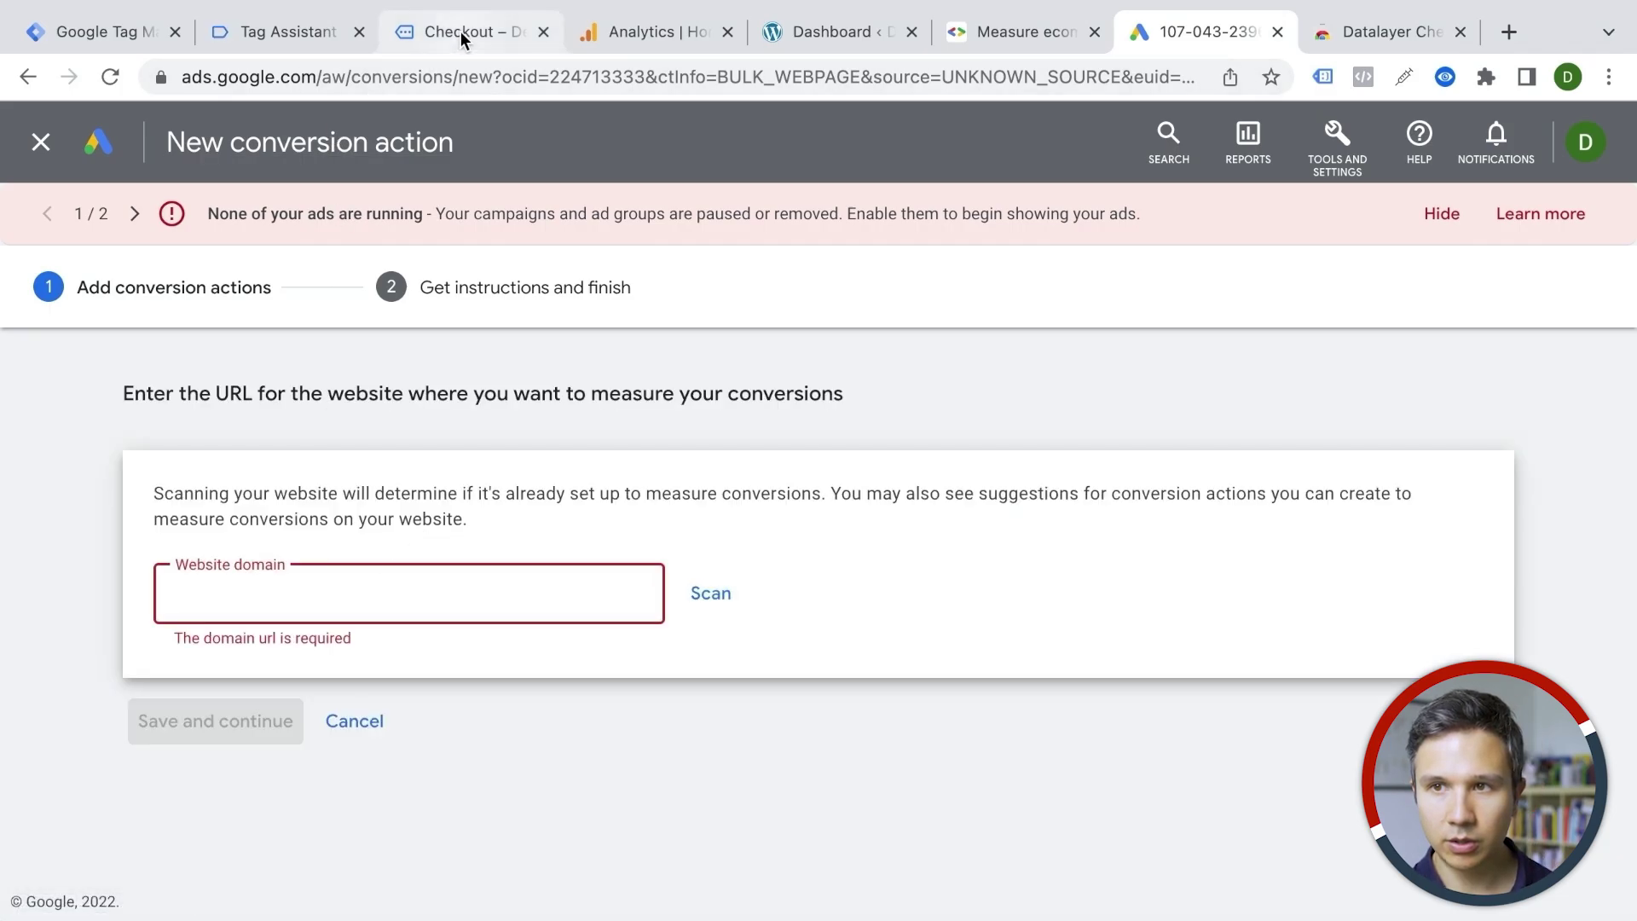
# Step: Copy the shop's checkout address and scan it as the website domain
pyautogui.click(460, 32)
pyautogui.click(360, 72)
pyautogui.hotkey('ctrl', 'c')
pyautogui.click(1202, 31)
pyautogui.click(362, 607)
pyautogui.hotkey('ctrl', 'v')
pyautogui.click(724, 601)
pyautogui.scroll(-10, 509, 636)
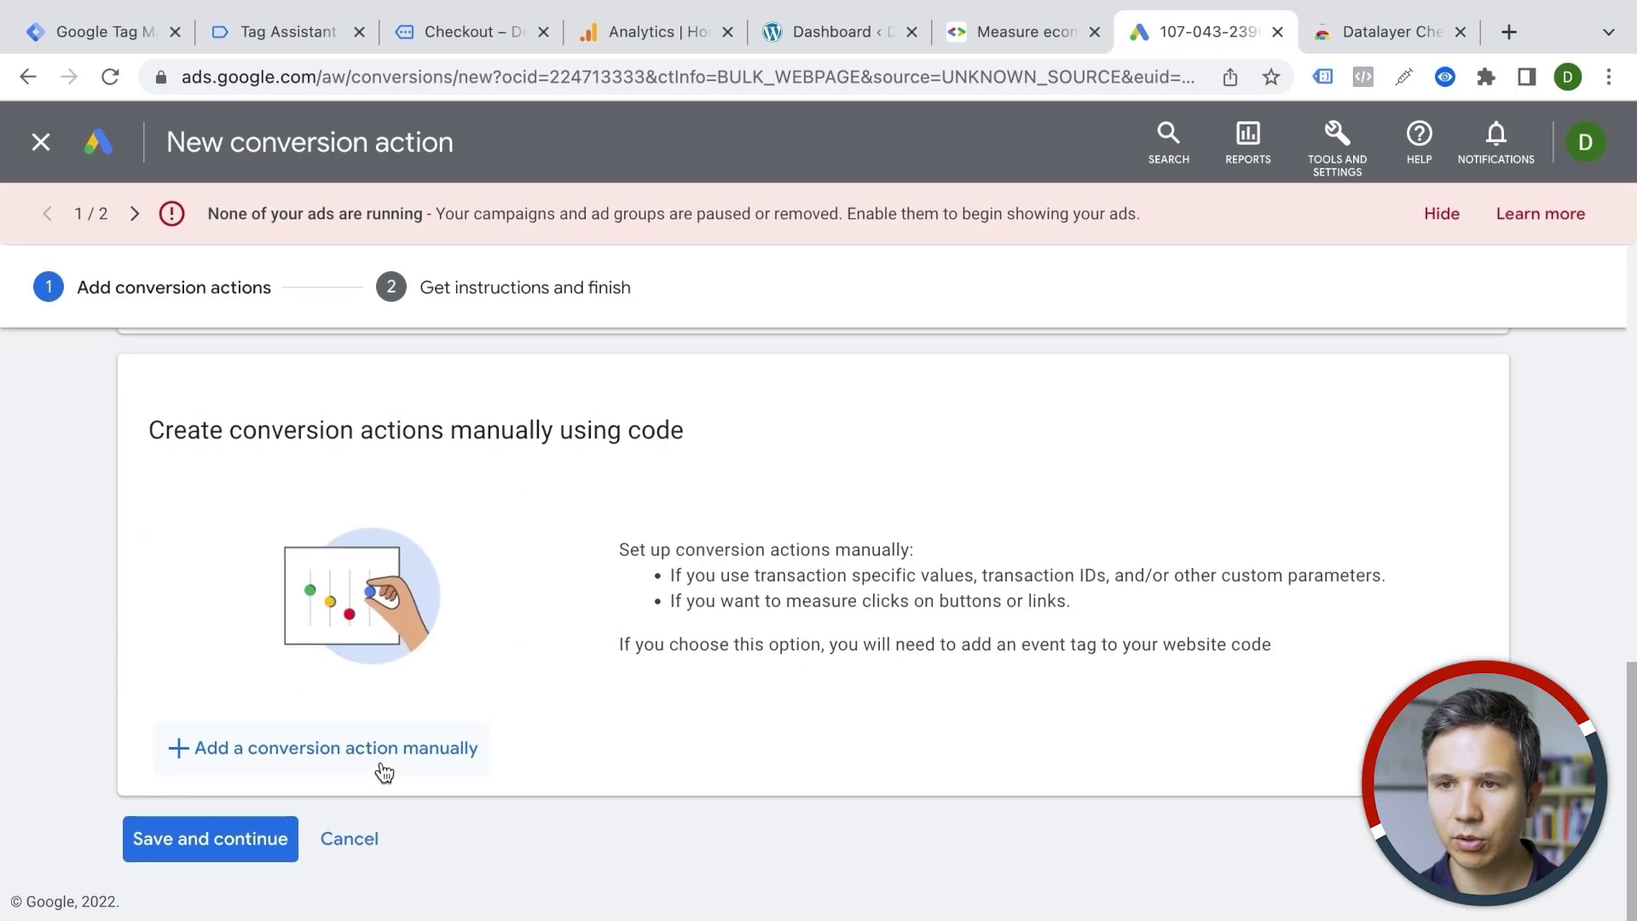
# Step: Add a manual conversion action with goal Purchase and a different value per conversion
pyautogui.click(384, 768)
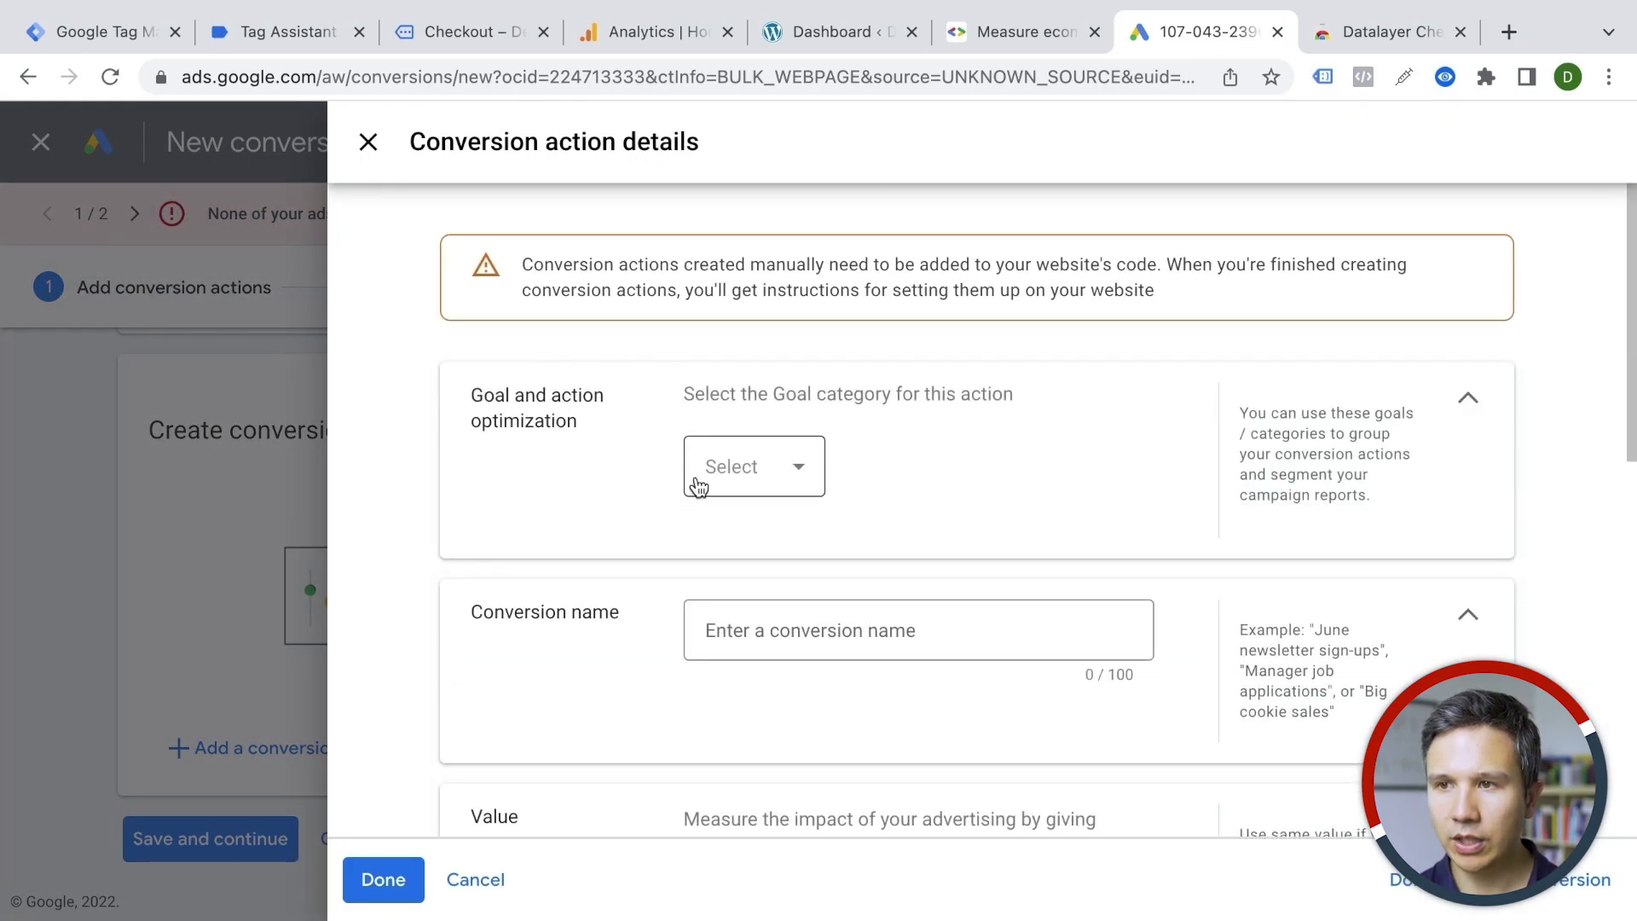
pyautogui.click(713, 478)
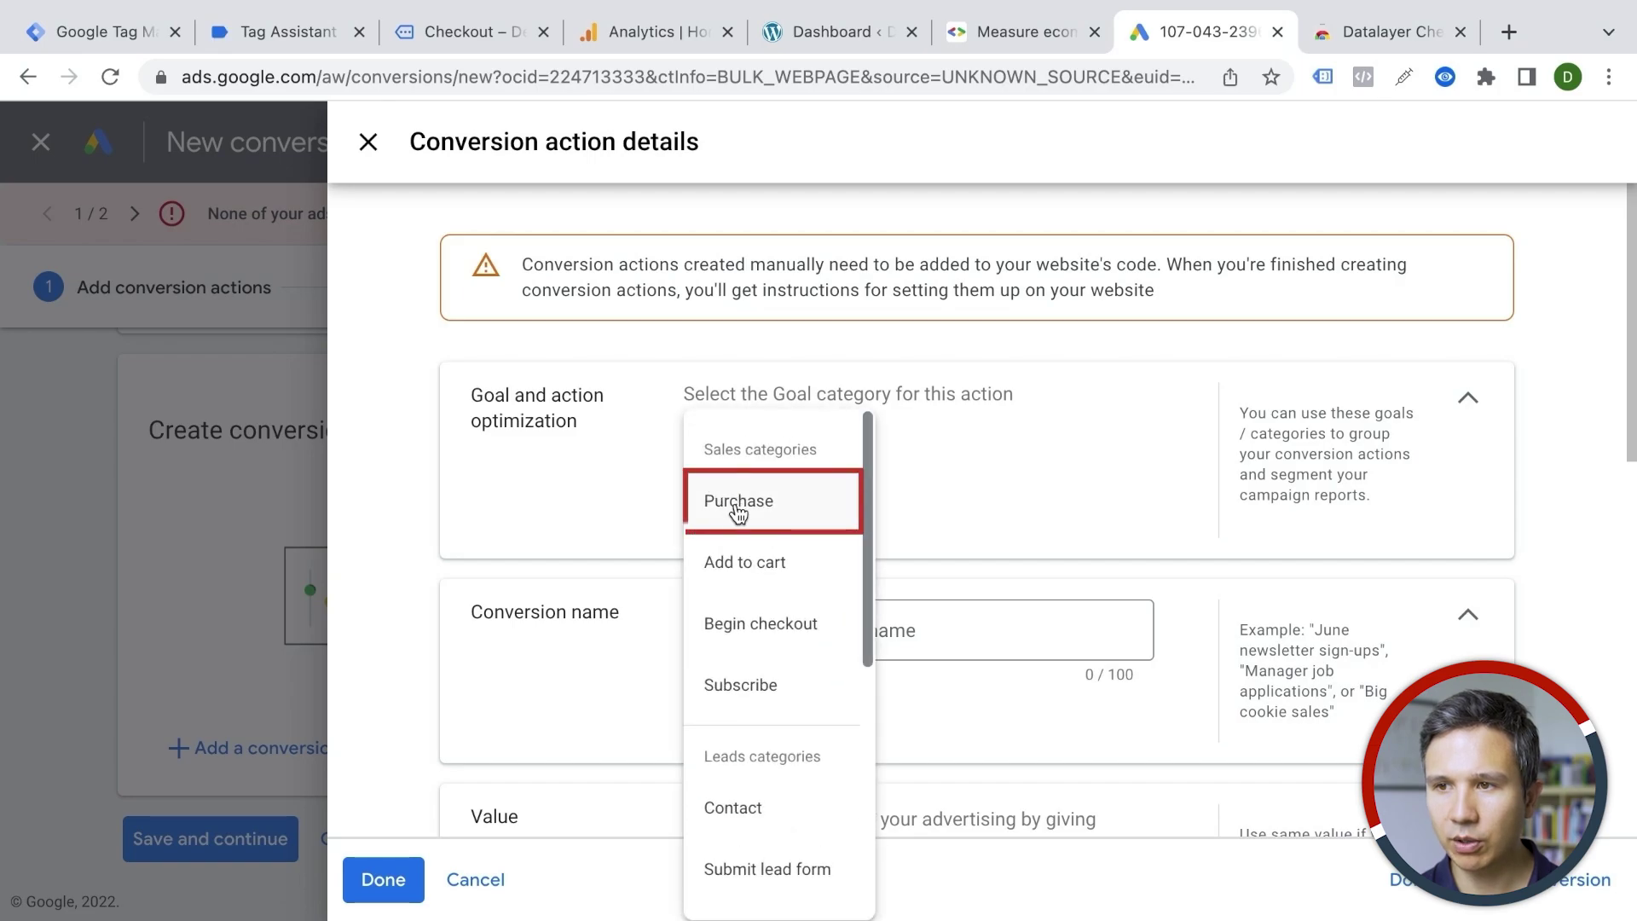
pyautogui.click(739, 506)
pyautogui.scroll(-2, 657, 645)
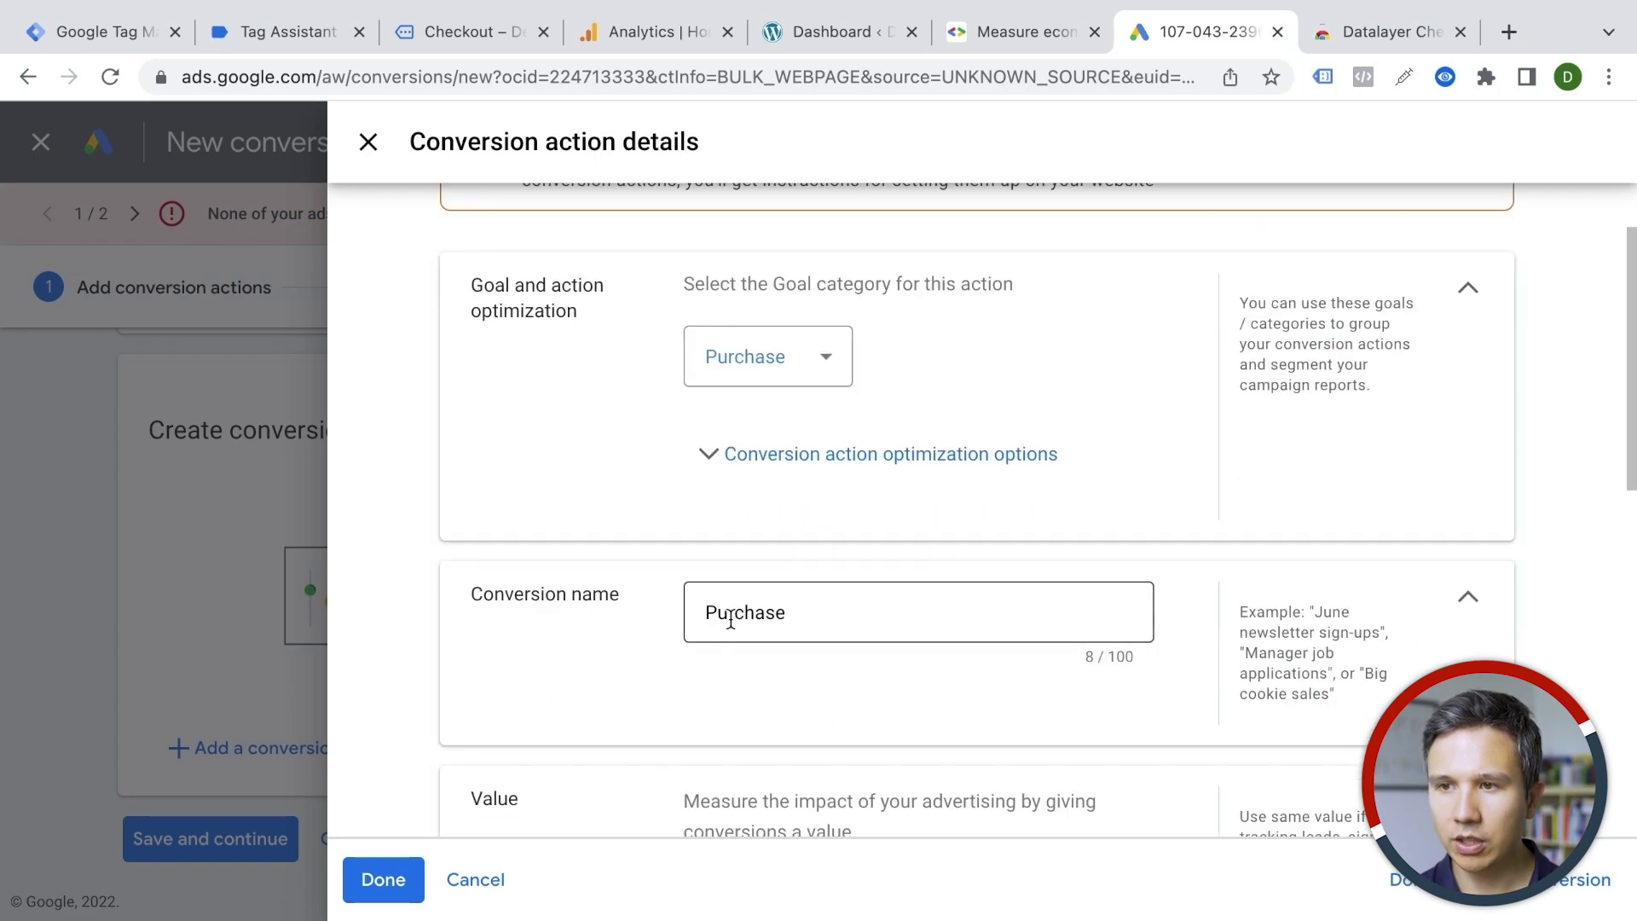
pyautogui.scroll(-4, 606, 674)
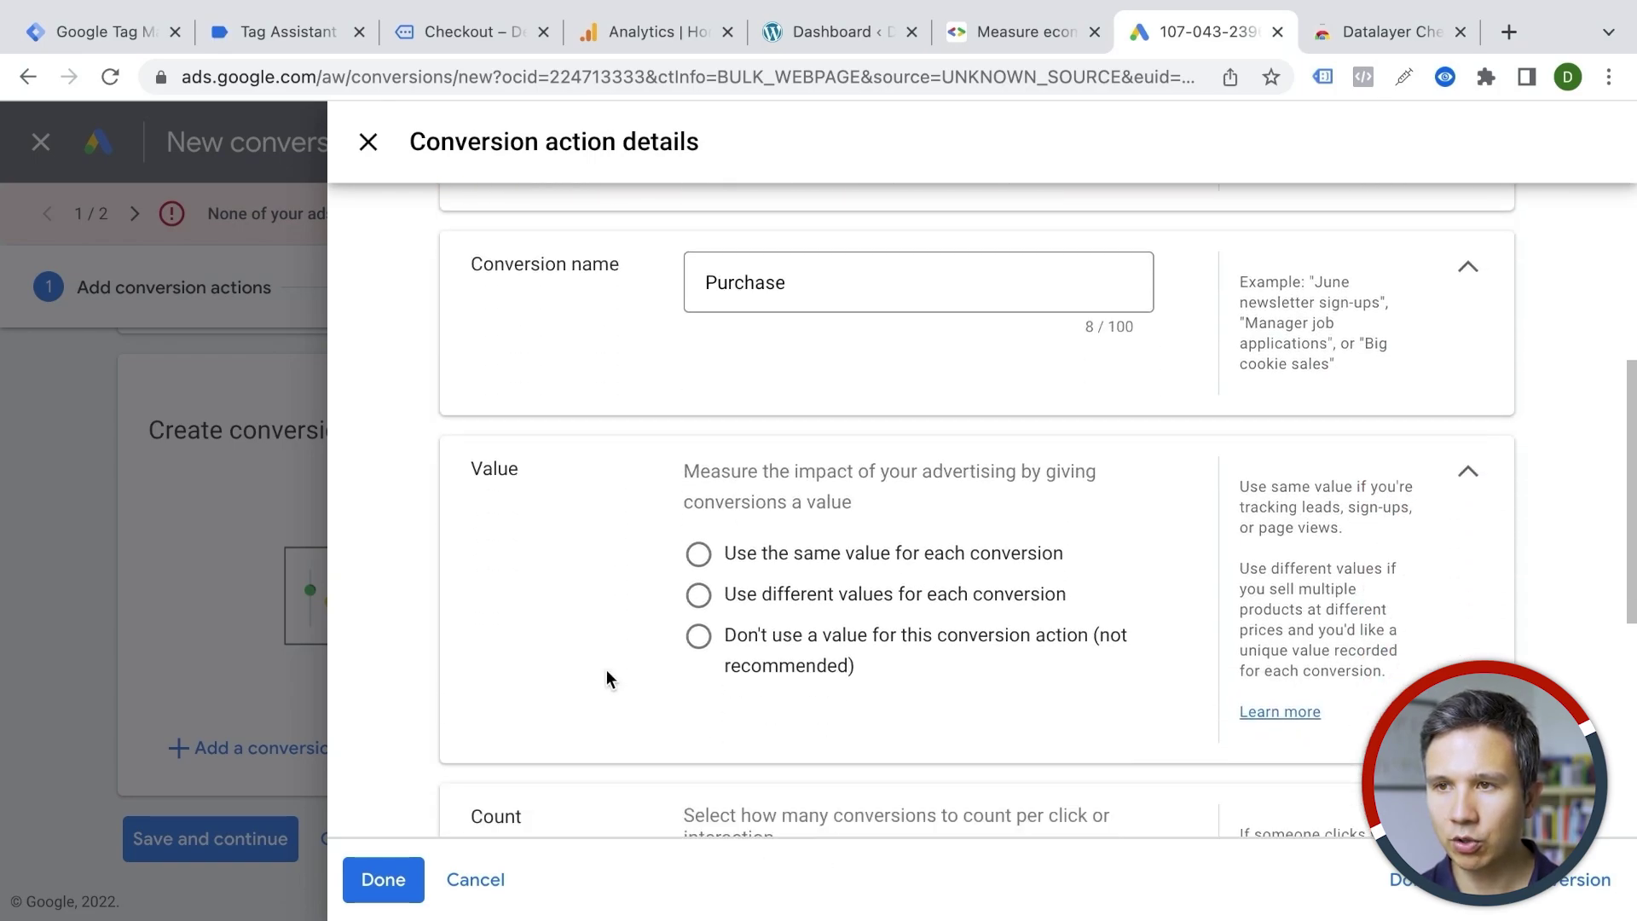
pyautogui.scroll(-1, 607, 672)
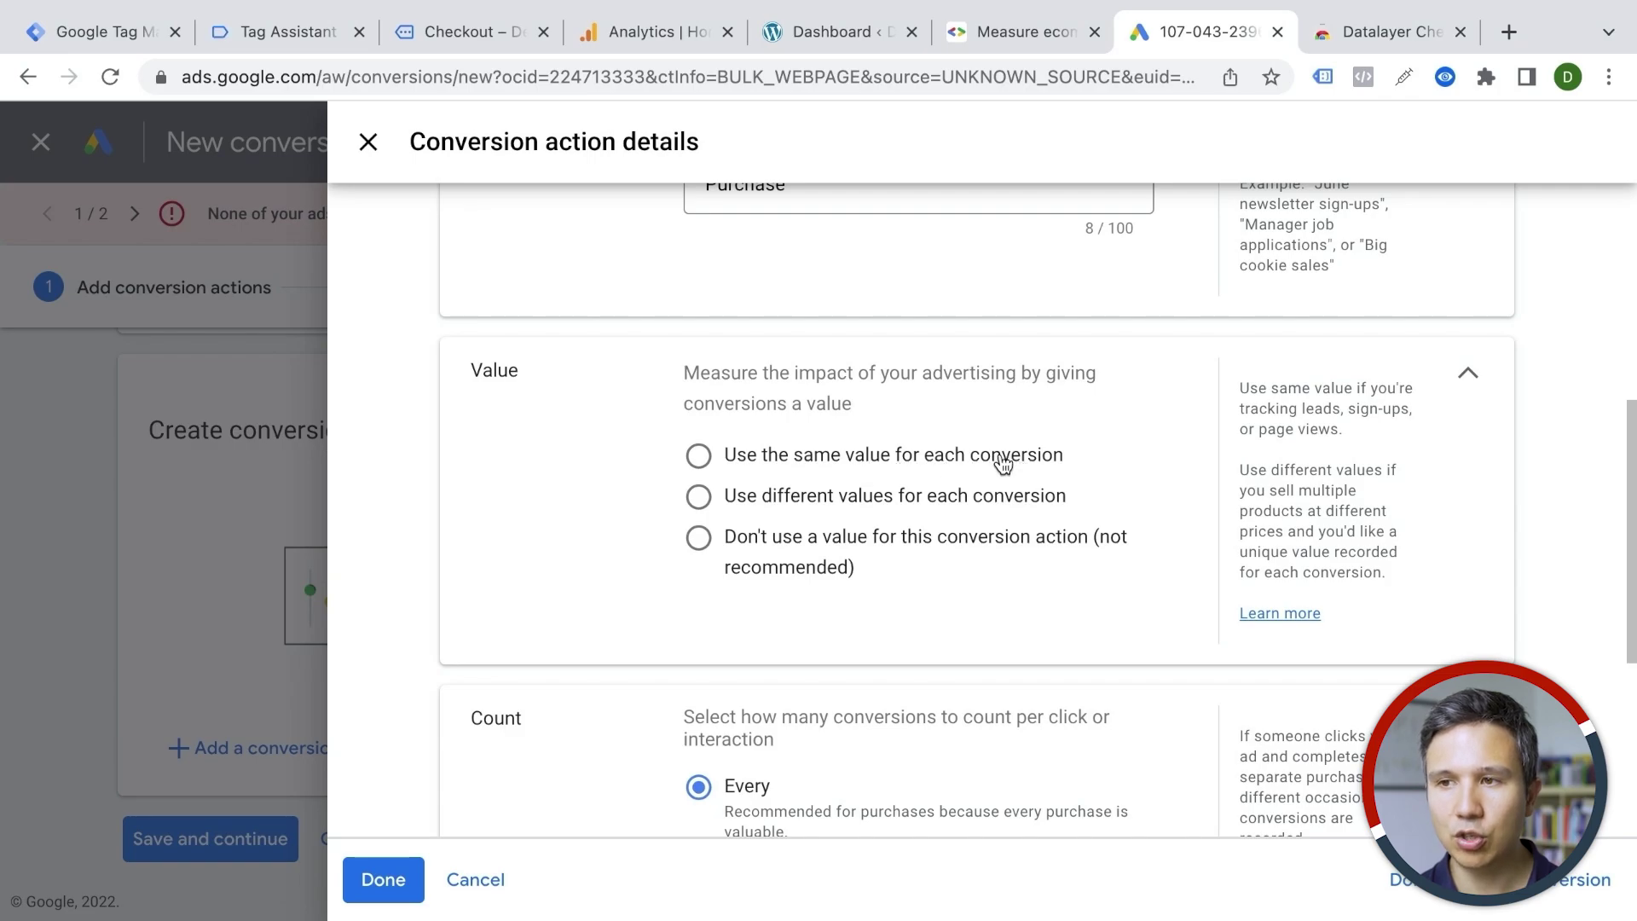
pyautogui.click(701, 500)
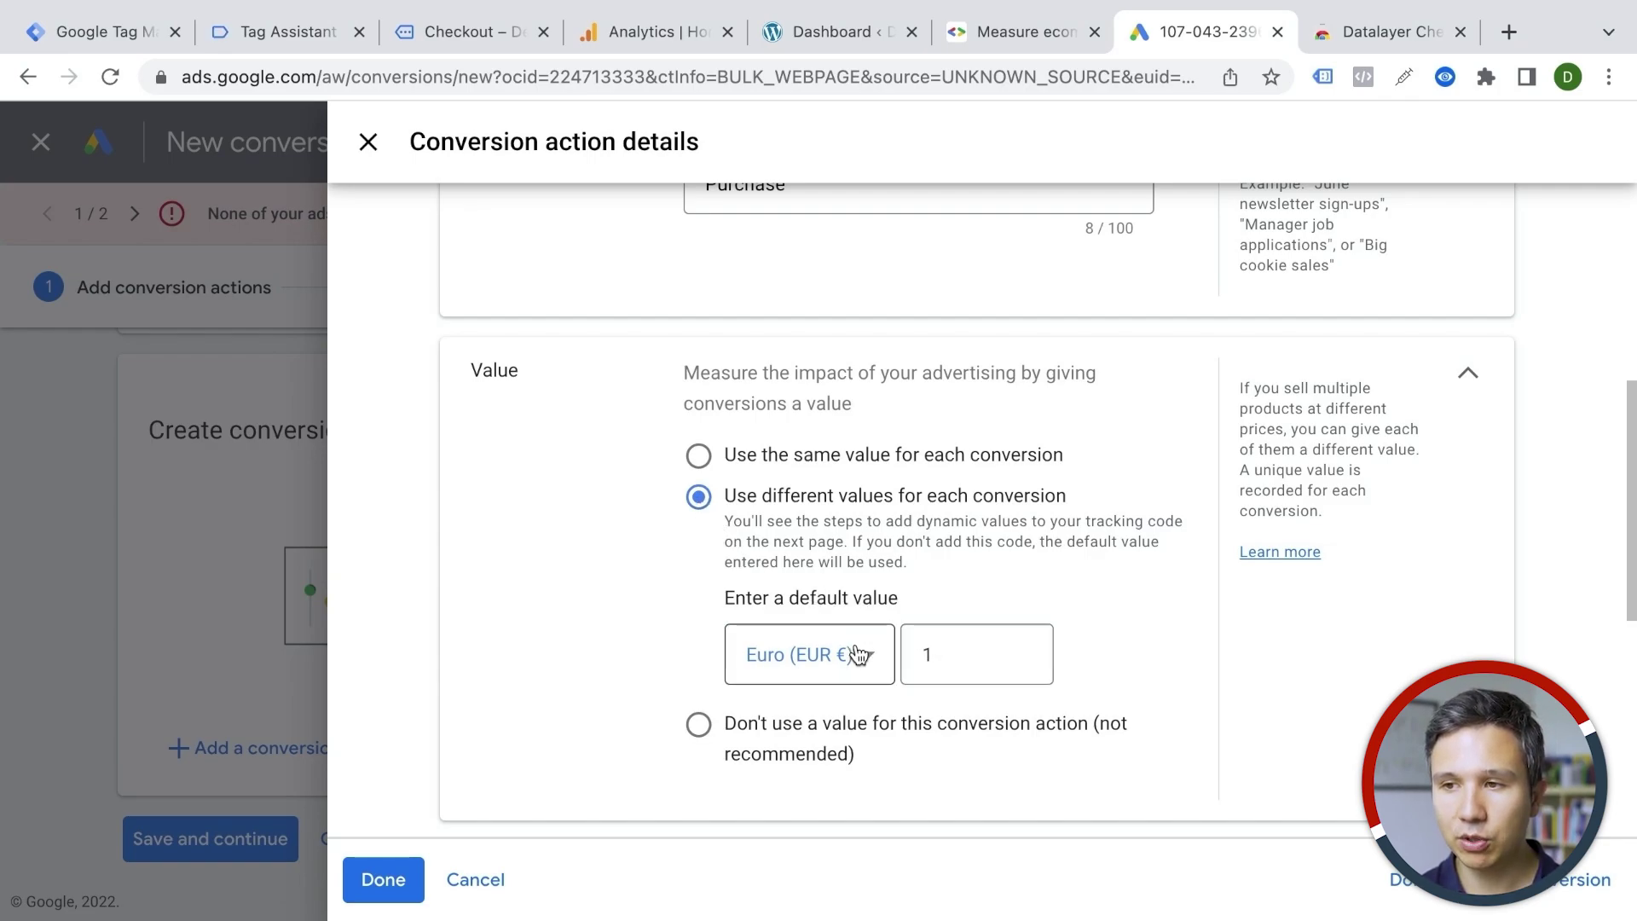
# Step: Set the default value currency to US Dollar and finish the action details
pyautogui.click(828, 666)
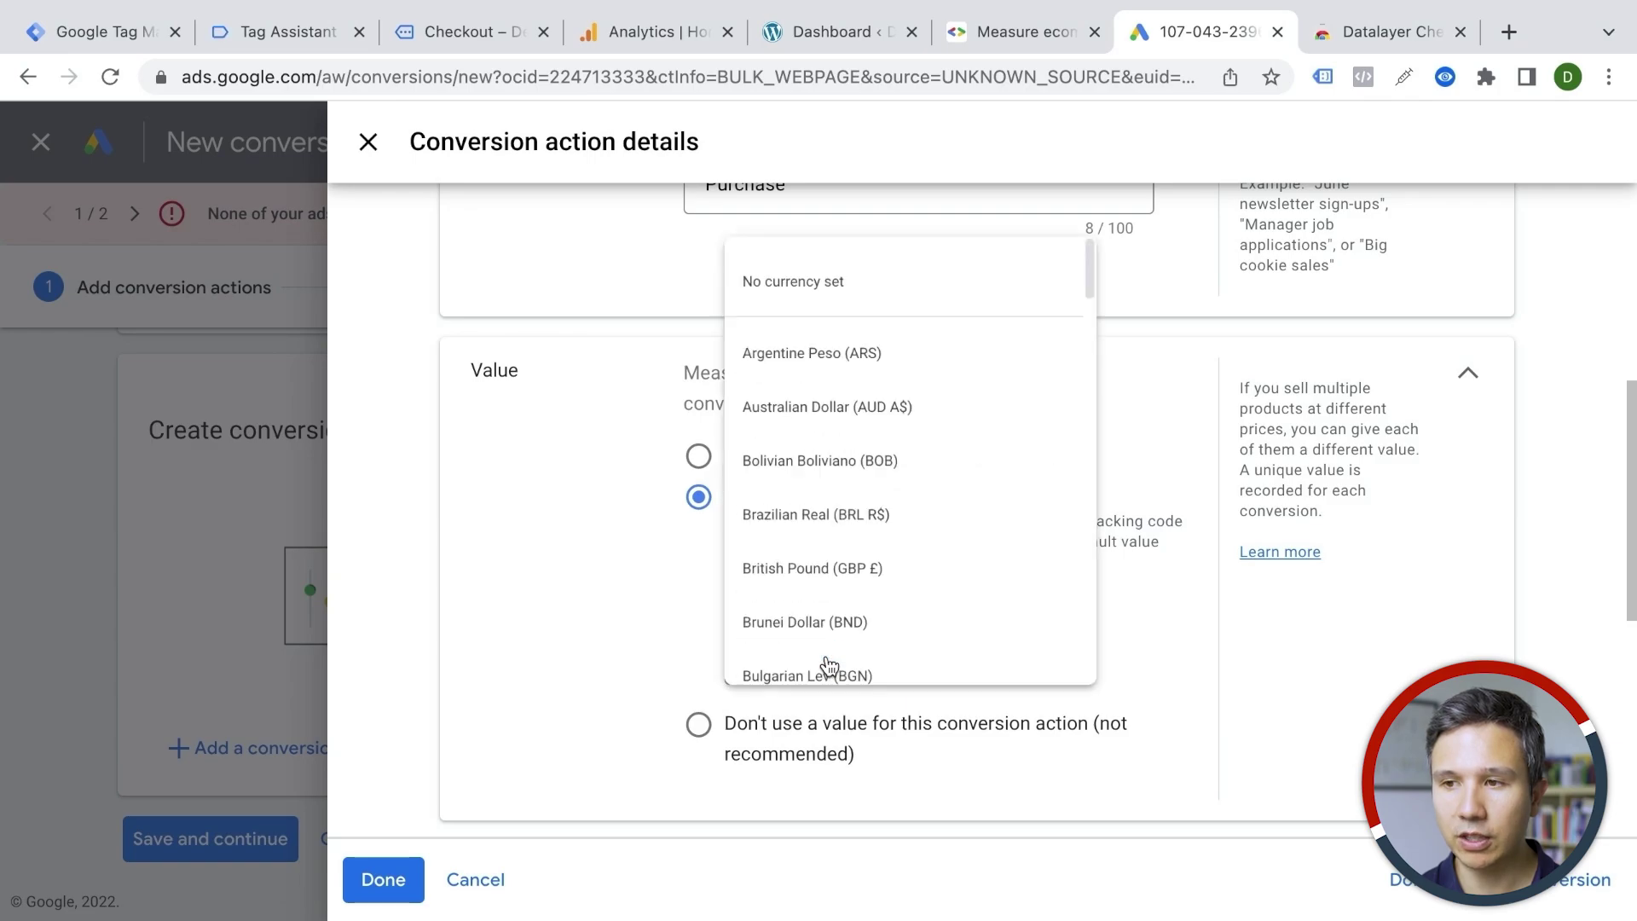
pyautogui.scroll(-15, 828, 666)
pyautogui.click(847, 537)
pyautogui.scroll(-6, 522, 671)
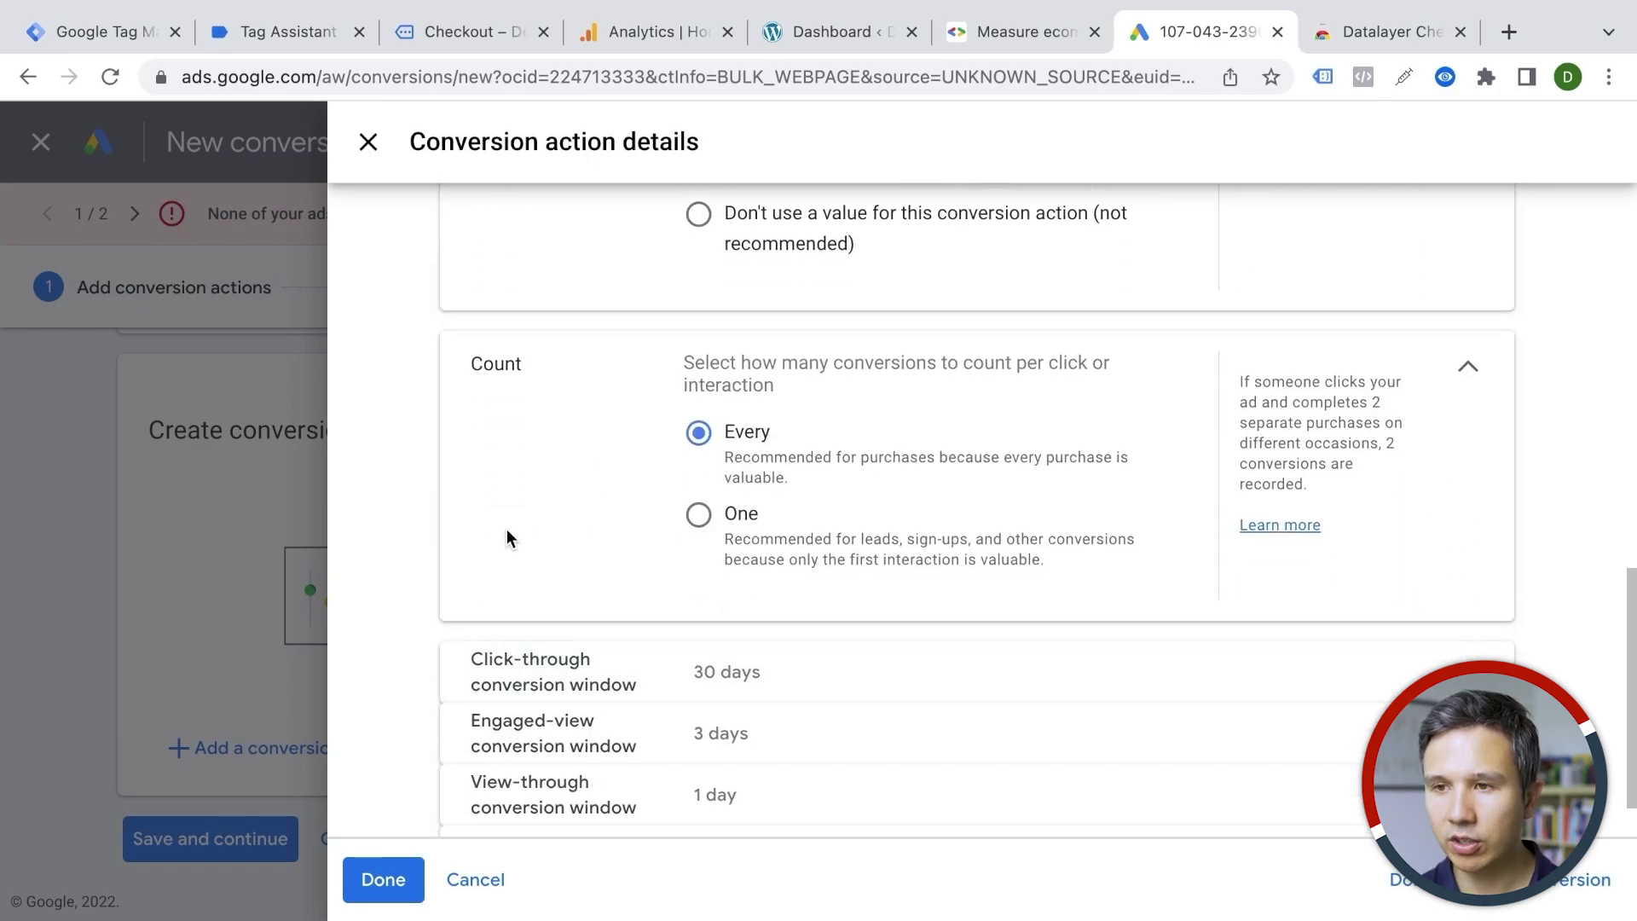
pyautogui.scroll(-1, 506, 537)
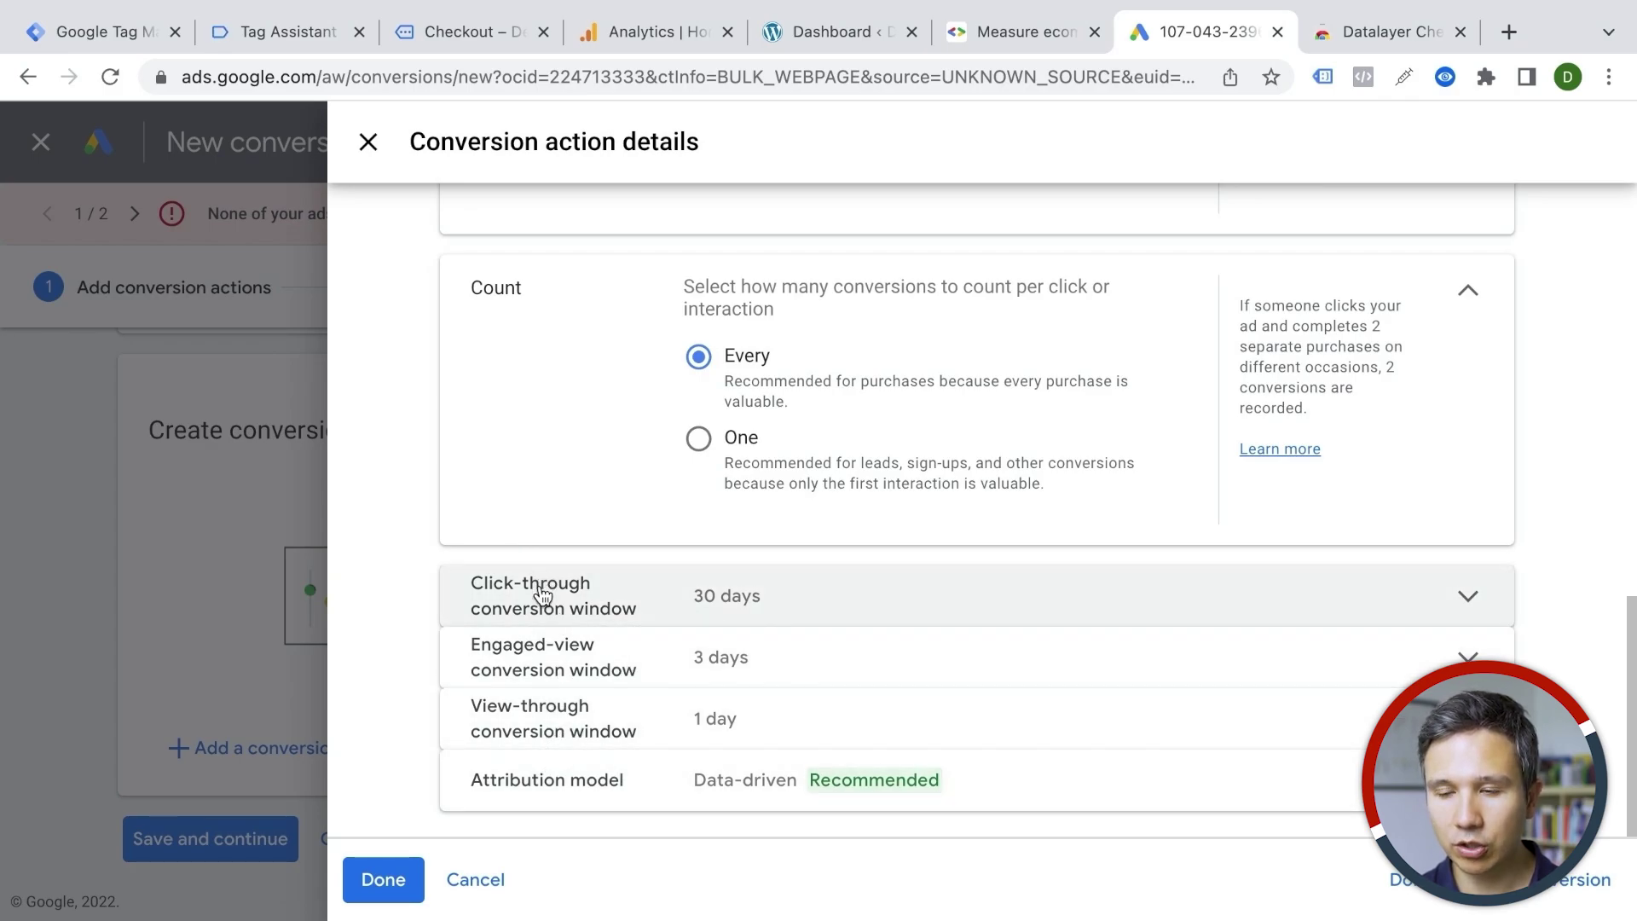
pyautogui.click(397, 865)
pyautogui.scroll(-2, 538, 745)
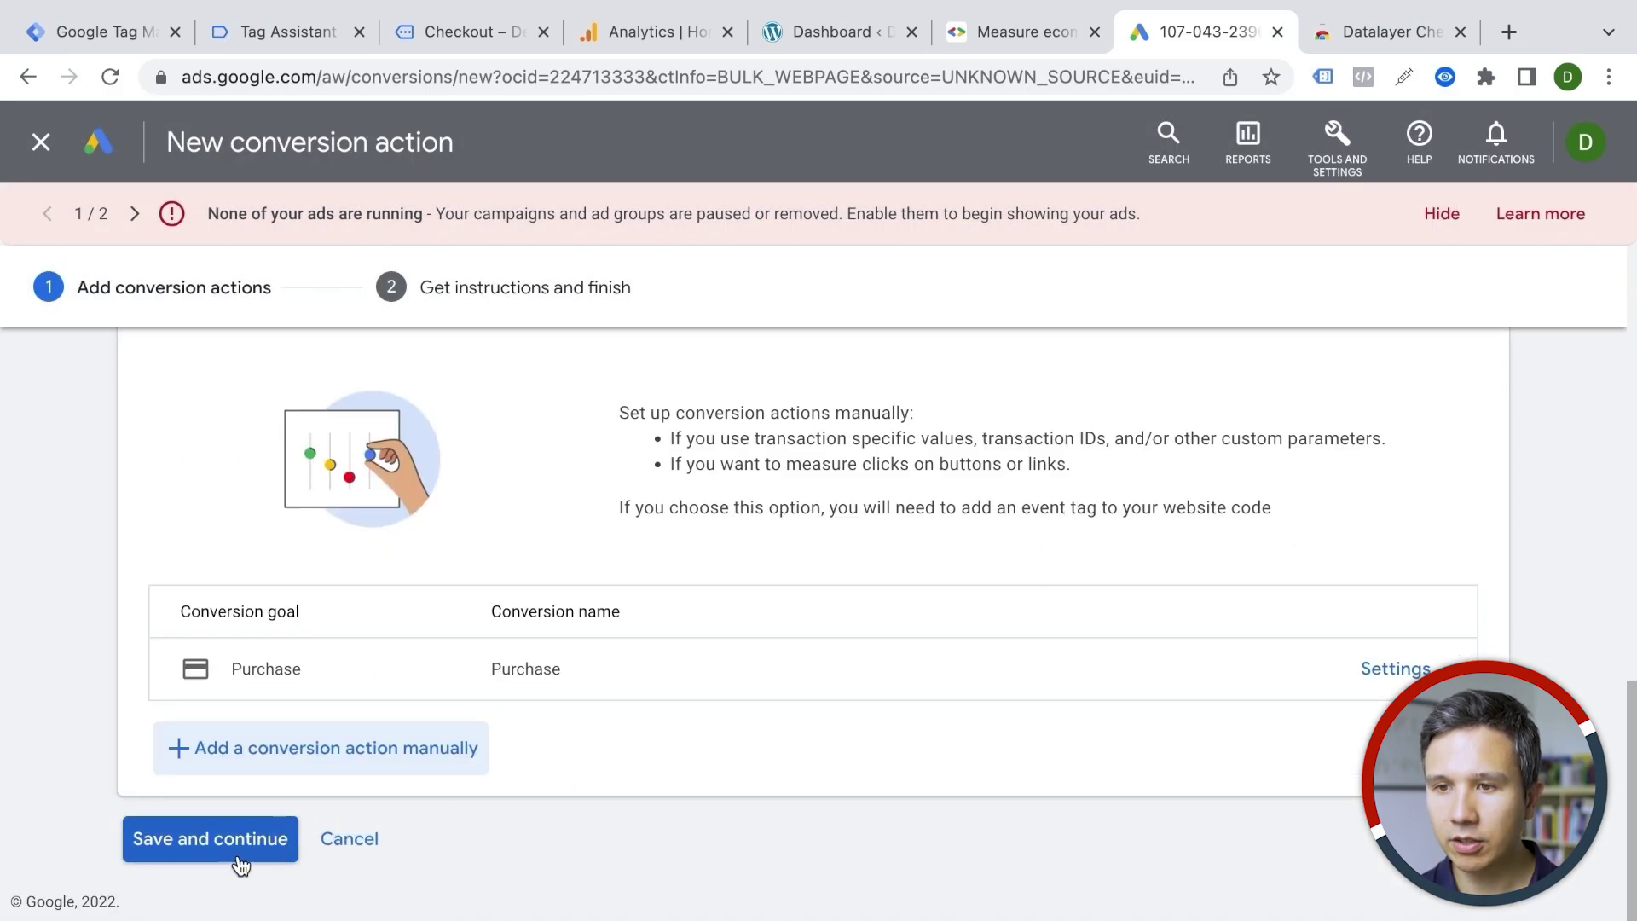
# Step: Save the Purchase action, show the Google Tag Manager setup details, and select the Conversion ID
pyautogui.click(237, 853)
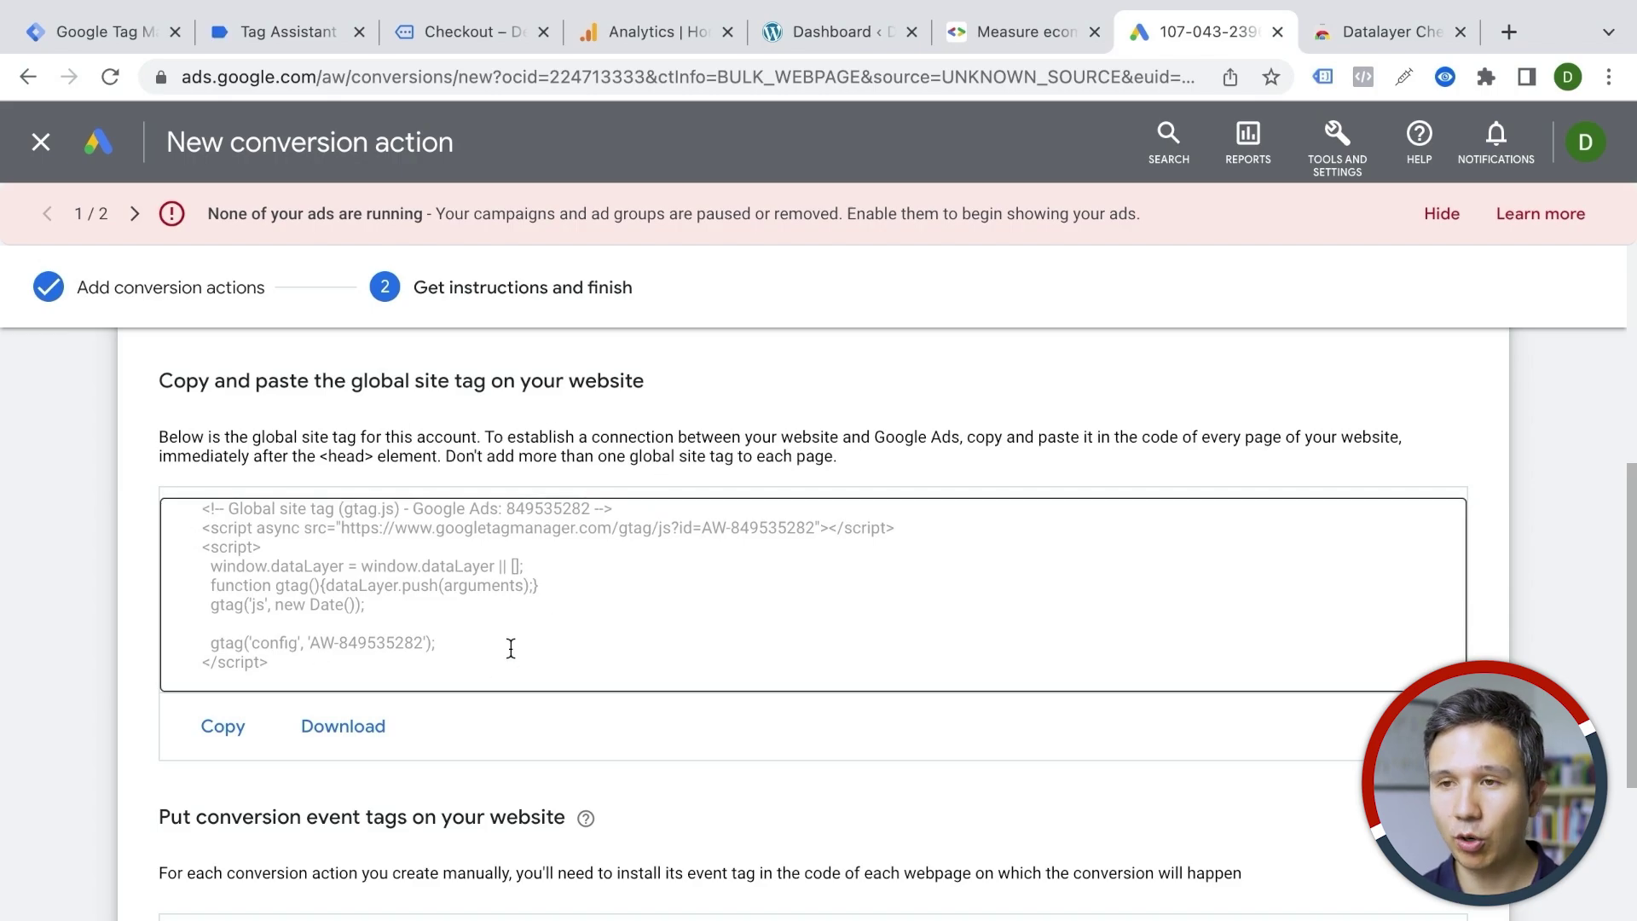
pyautogui.scroll(-3, 509, 648)
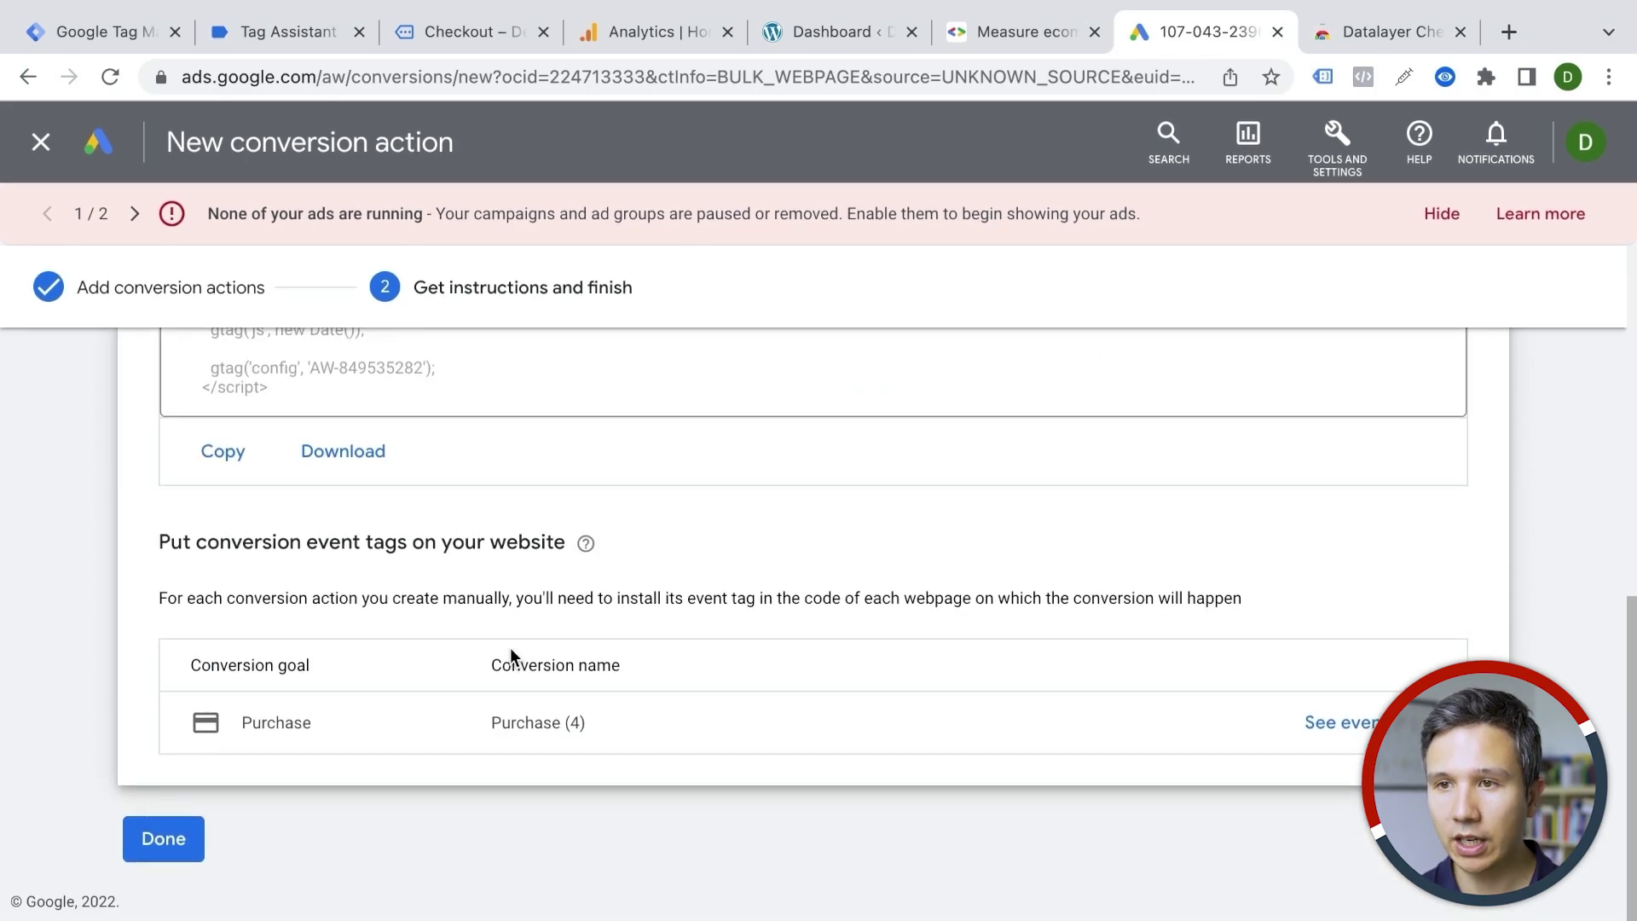
pyautogui.scroll(3, 510, 648)
pyautogui.scroll(5, 510, 647)
pyautogui.click(1282, 446)
pyautogui.scroll(-3, 897, 569)
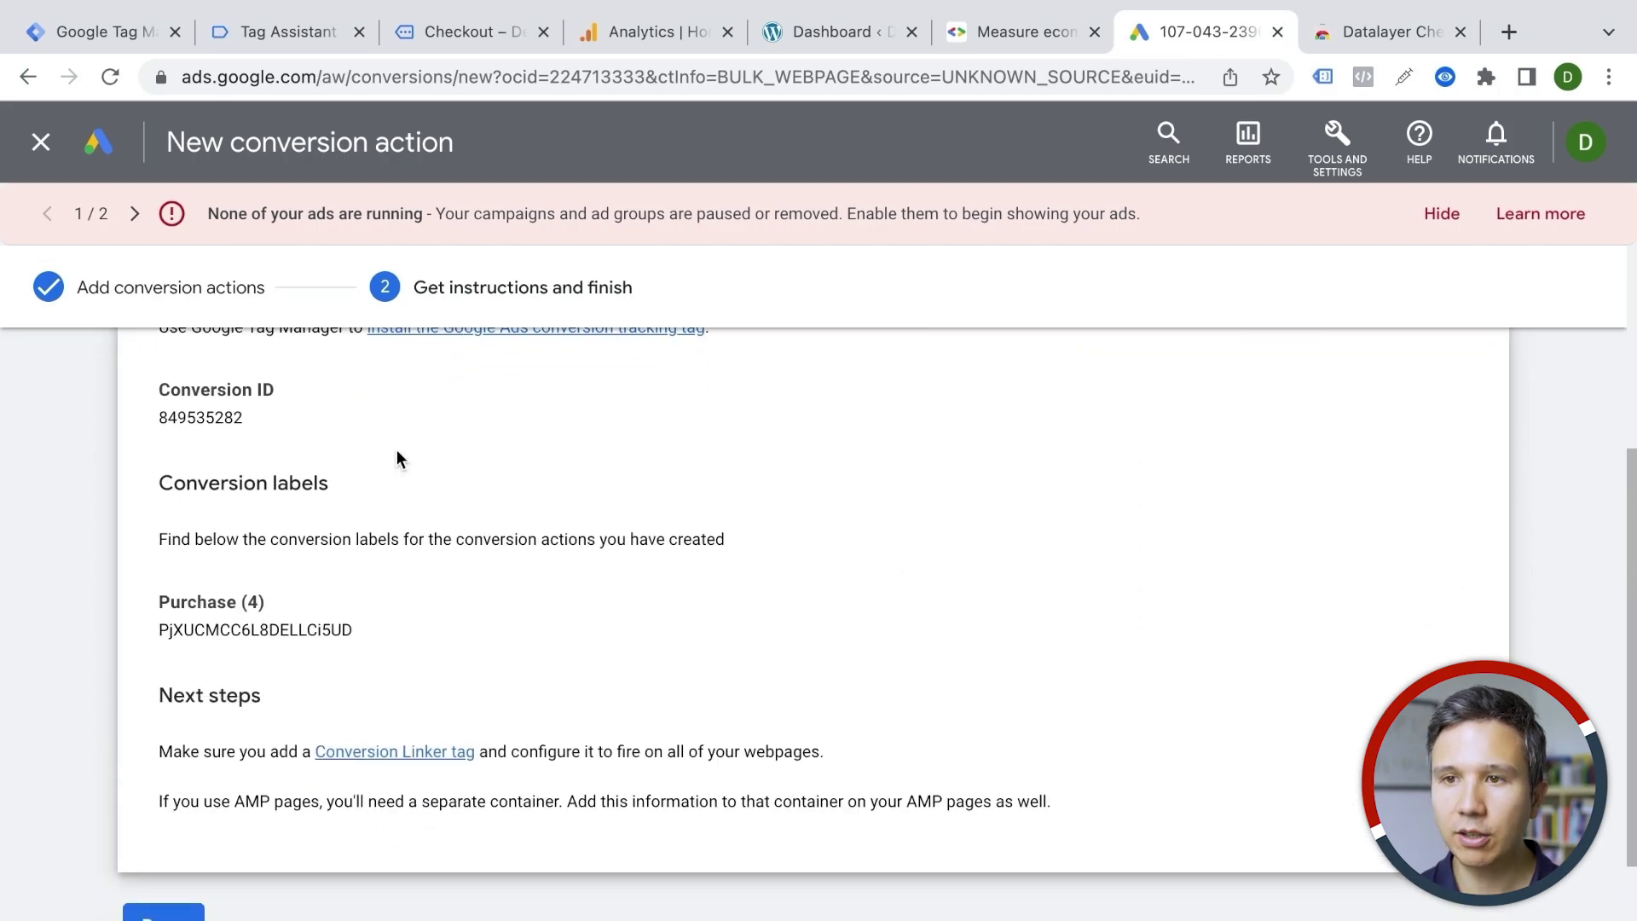
pyautogui.doubleClick(223, 418)
pyautogui.hotkey('ctrl', 'c')
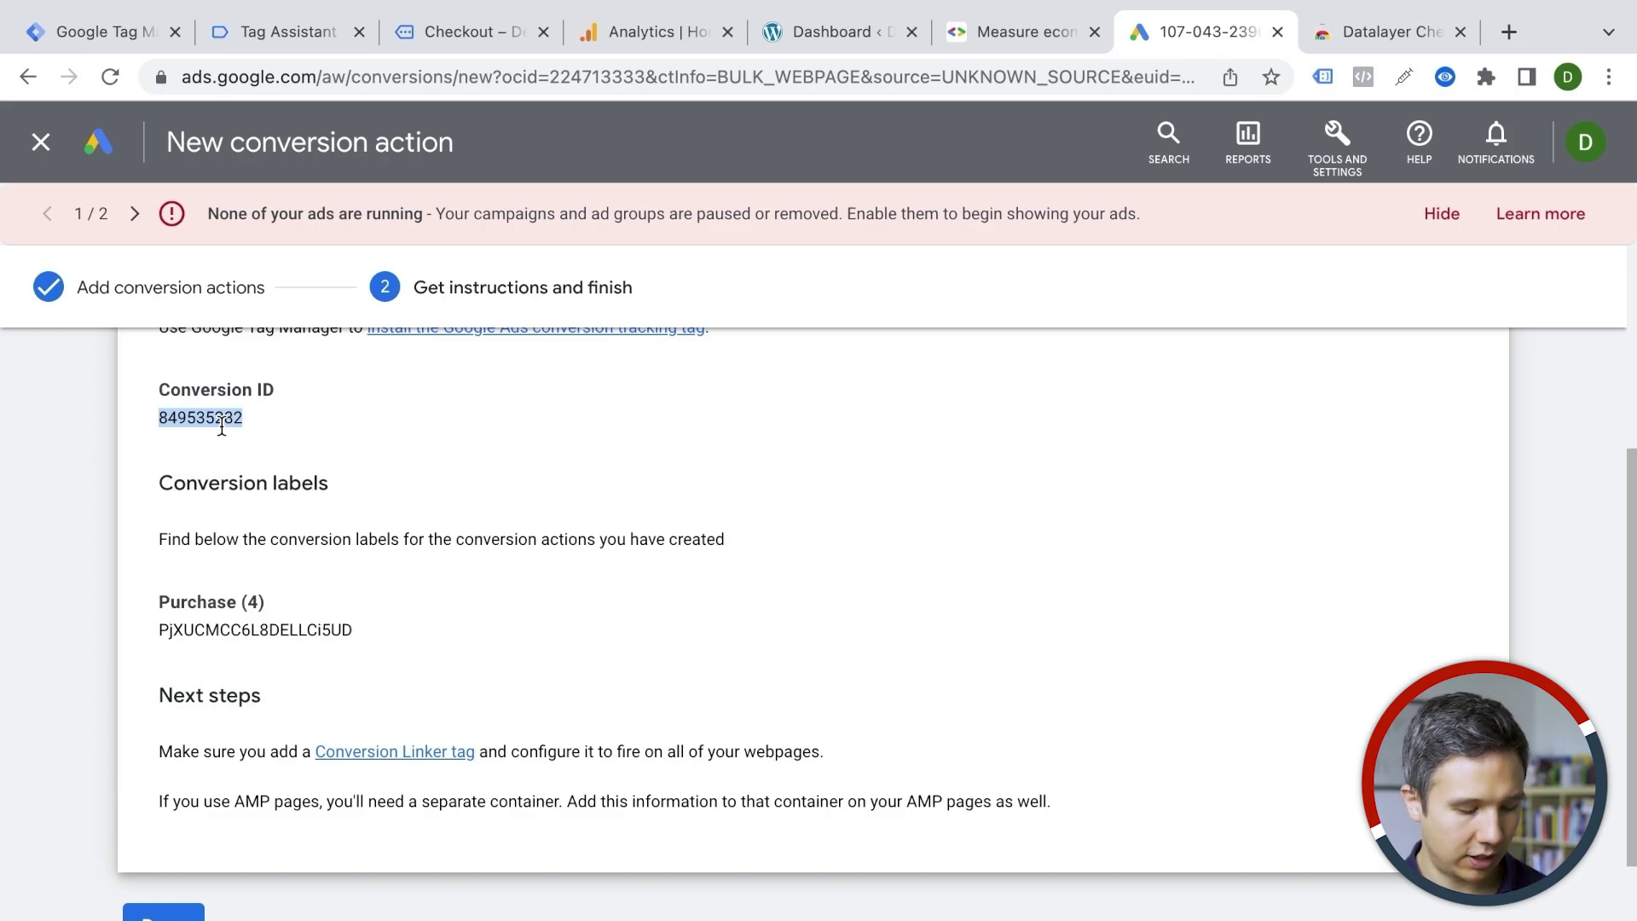
# Step: Paste the Google Ads Conversion ID and Purchase conversion label into the tag's fields
pyautogui.click(121, 34)
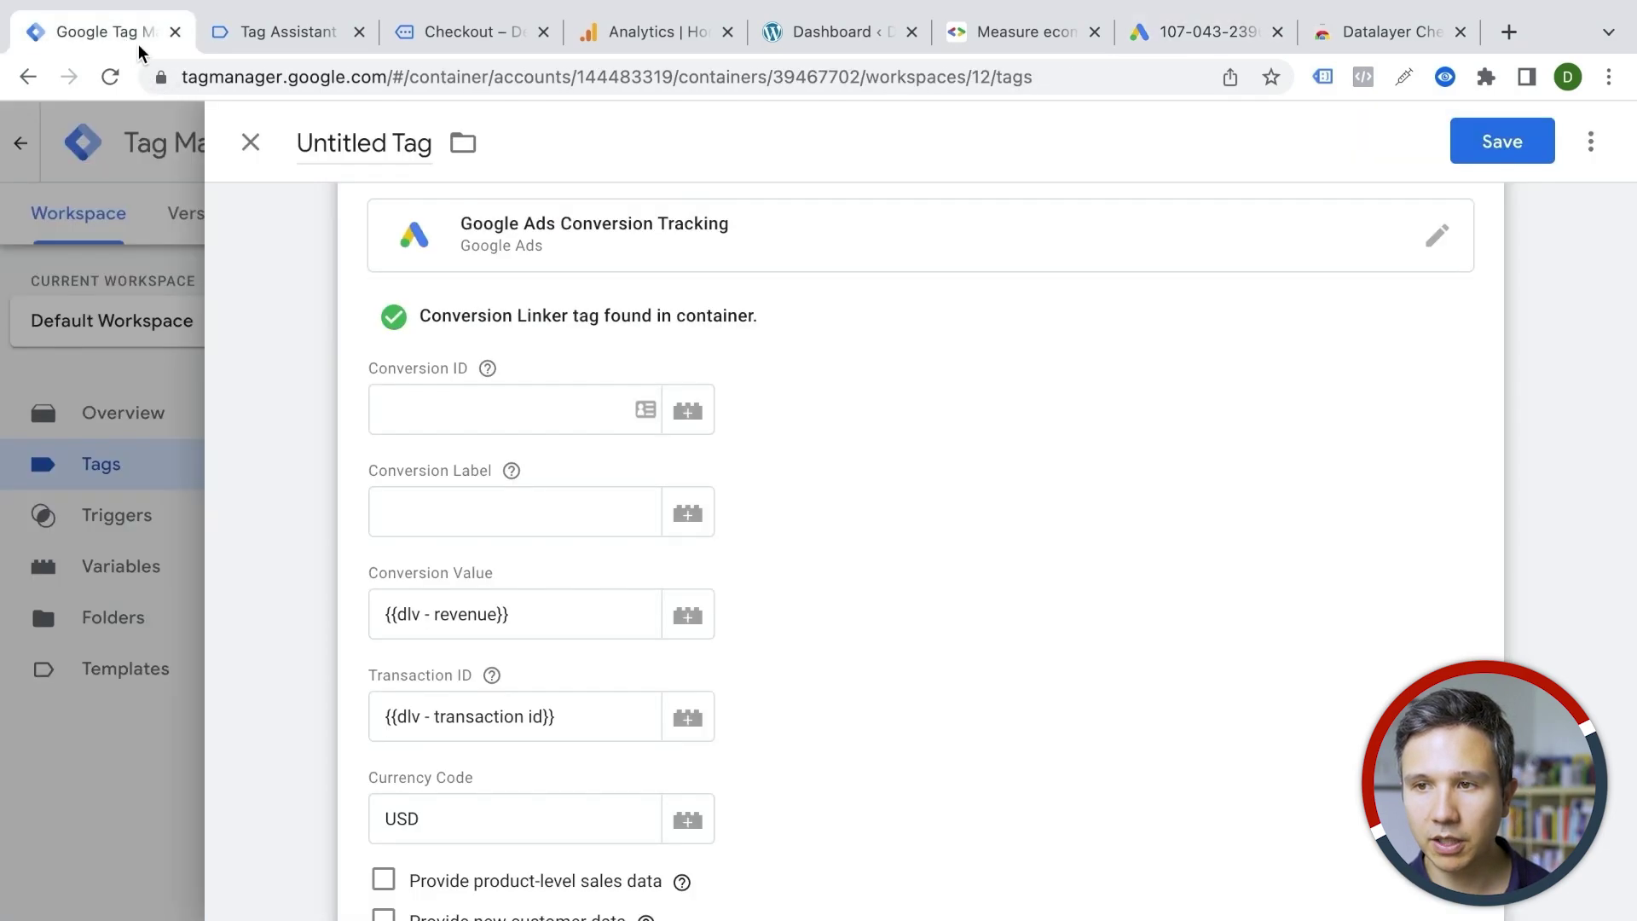
pyautogui.click(487, 426)
pyautogui.hotkey('ctrl', 'v')
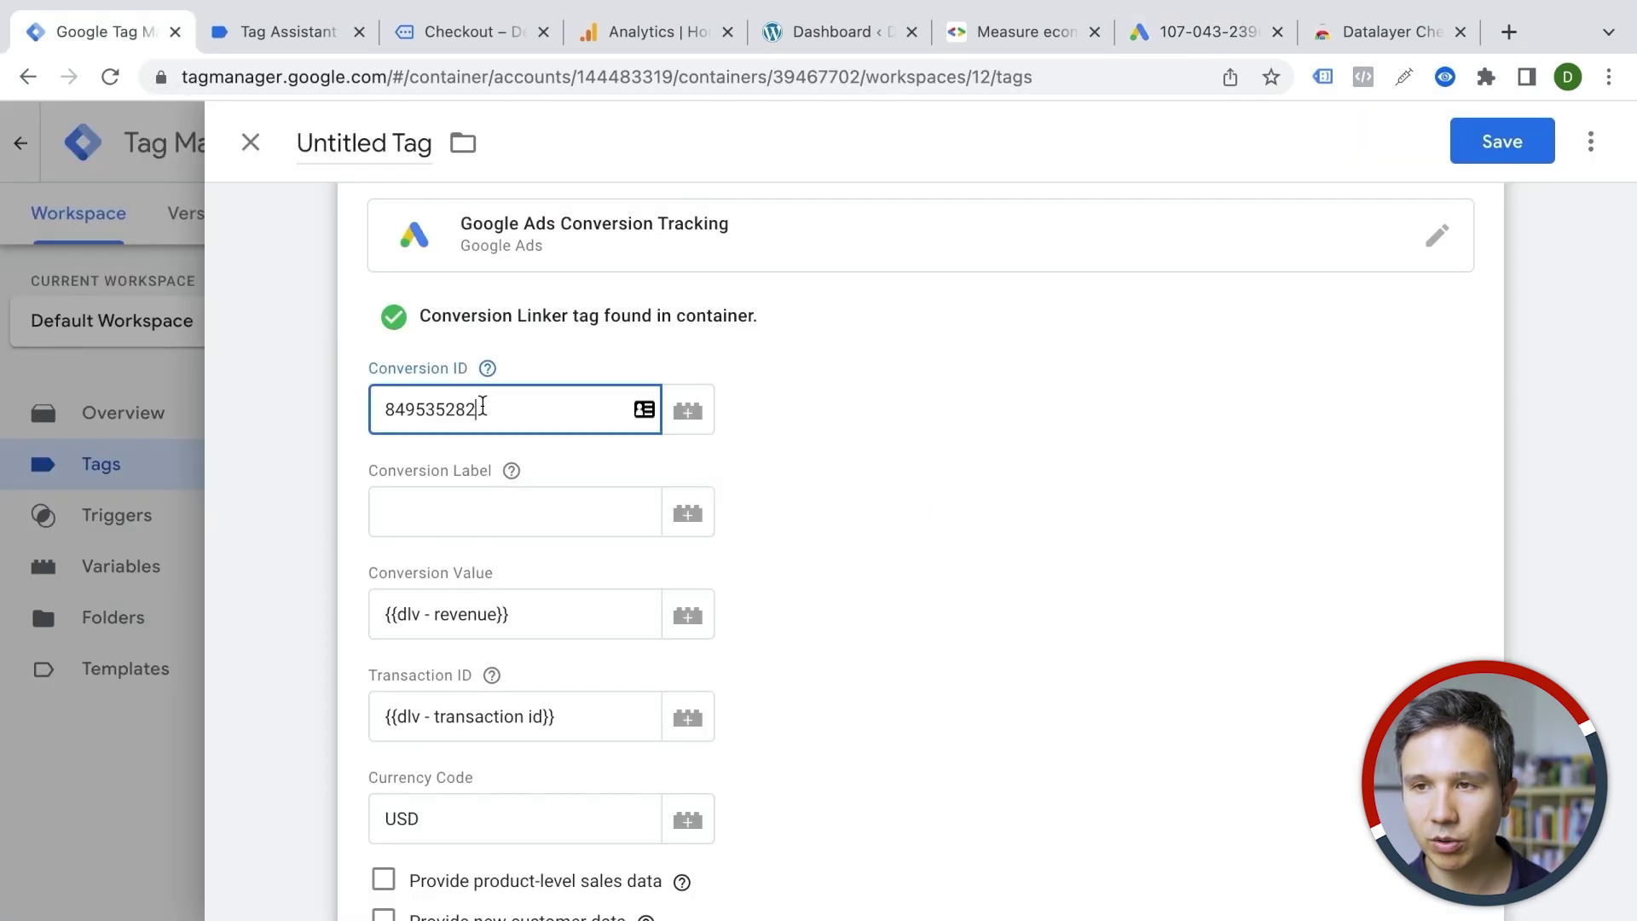
pyautogui.click(1215, 34)
pyautogui.doubleClick(228, 630)
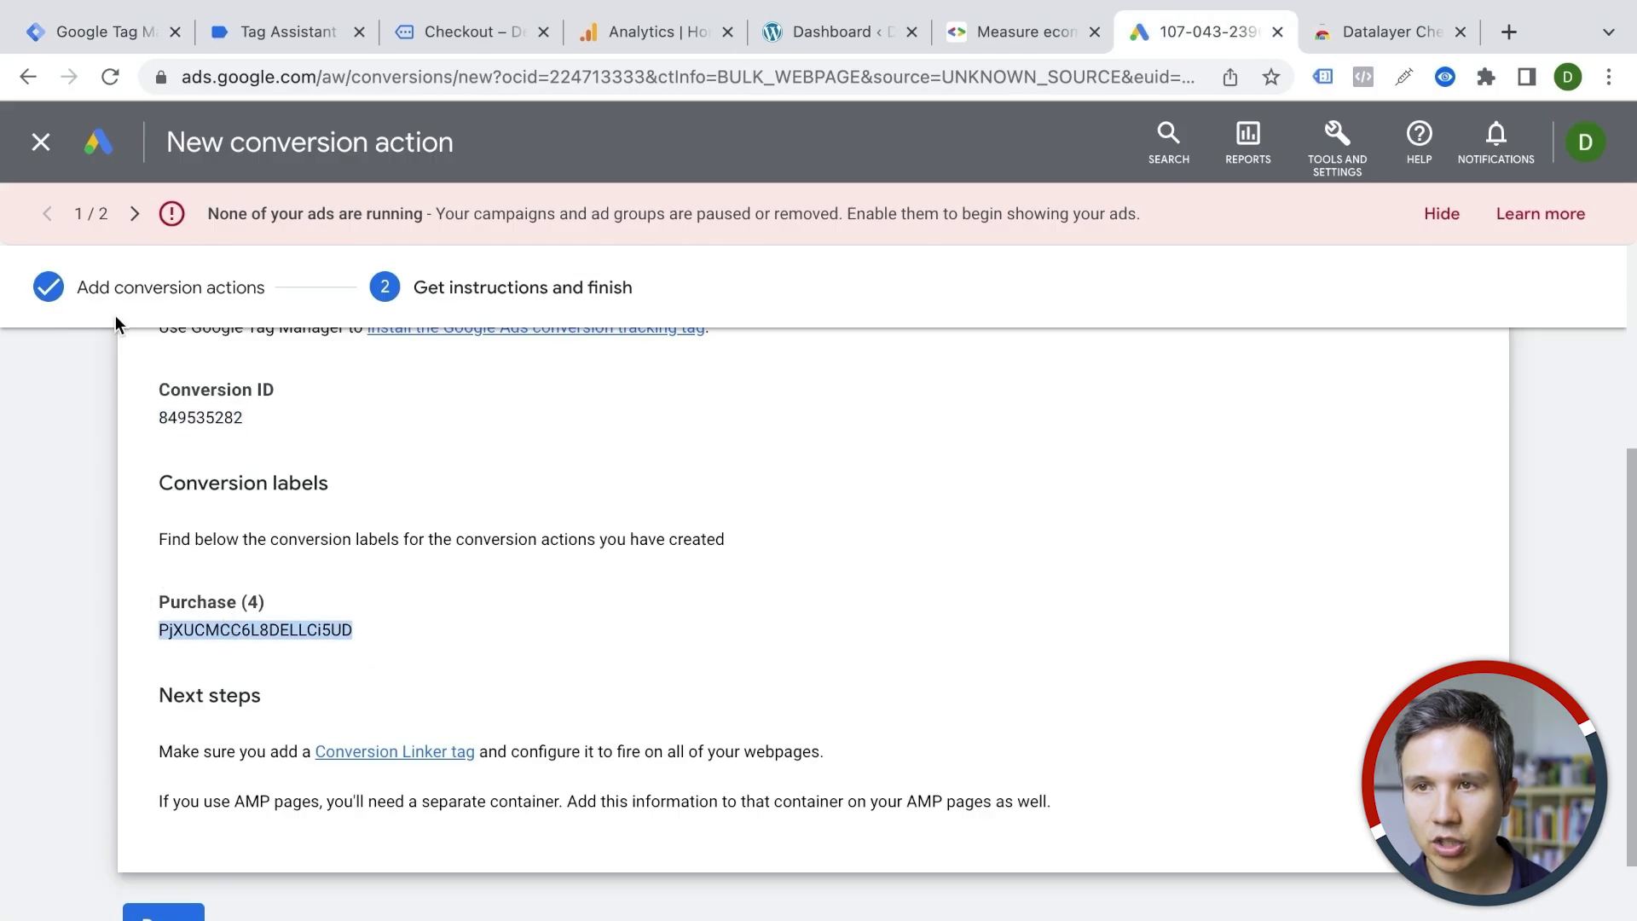
pyautogui.click(95, 36)
pyautogui.click(379, 499)
pyautogui.write('PjXUCMCC6L8DELLCi5UD')
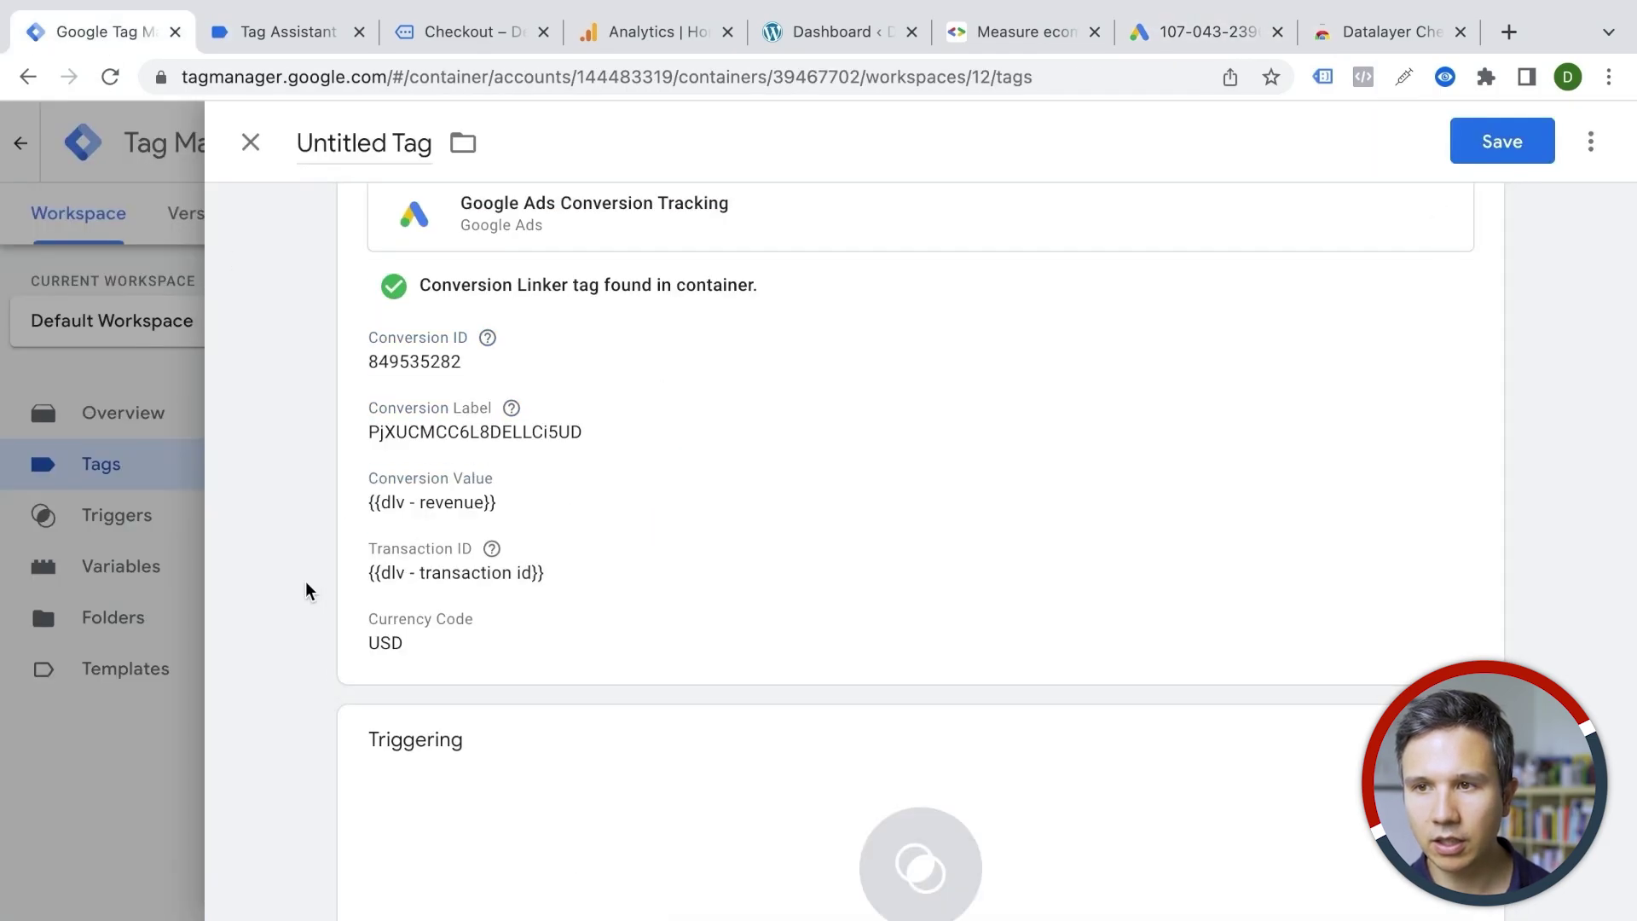
# Step: Bring up the trigger choices for the conversion tag
pyautogui.scroll(-8, 283, 637)
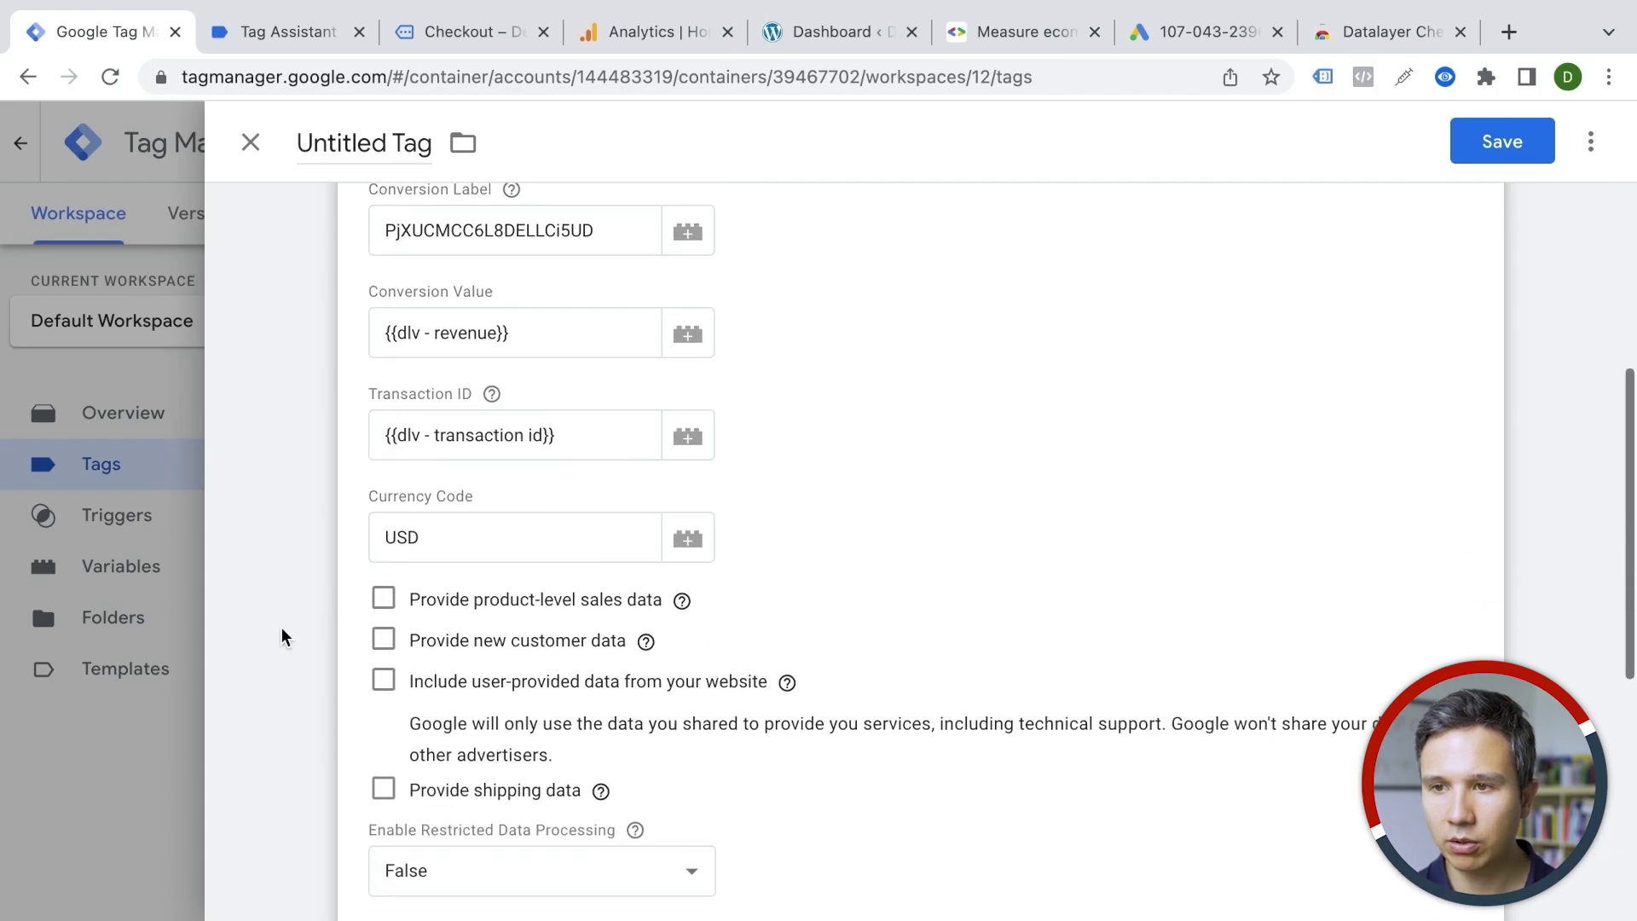
pyautogui.scroll(-2, 284, 638)
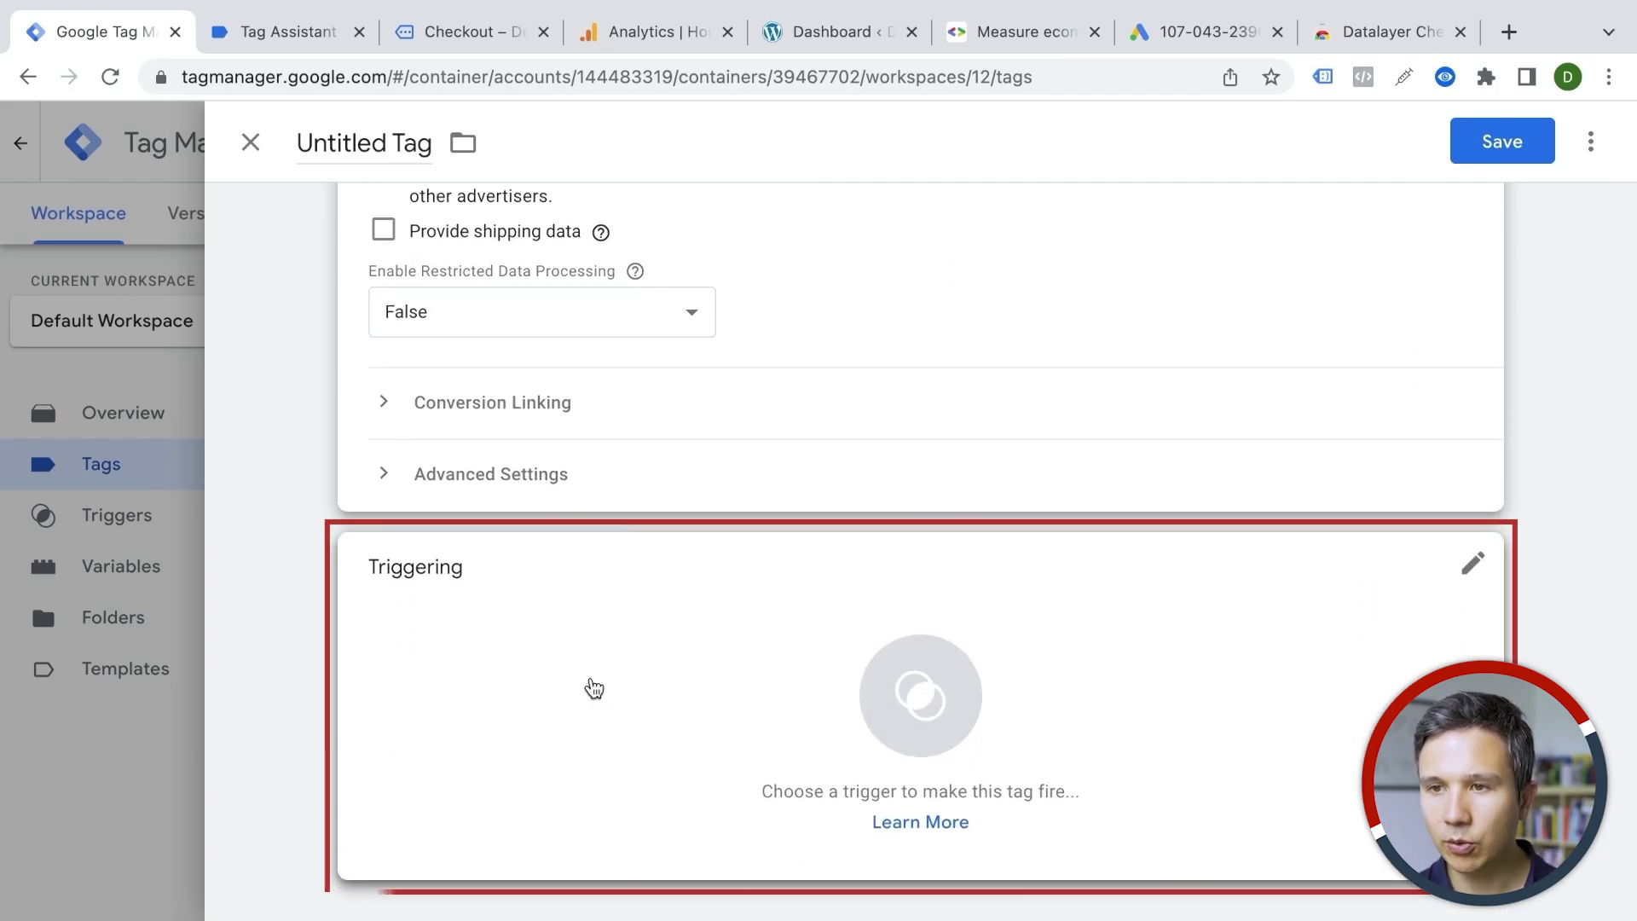
pyautogui.click(594, 689)
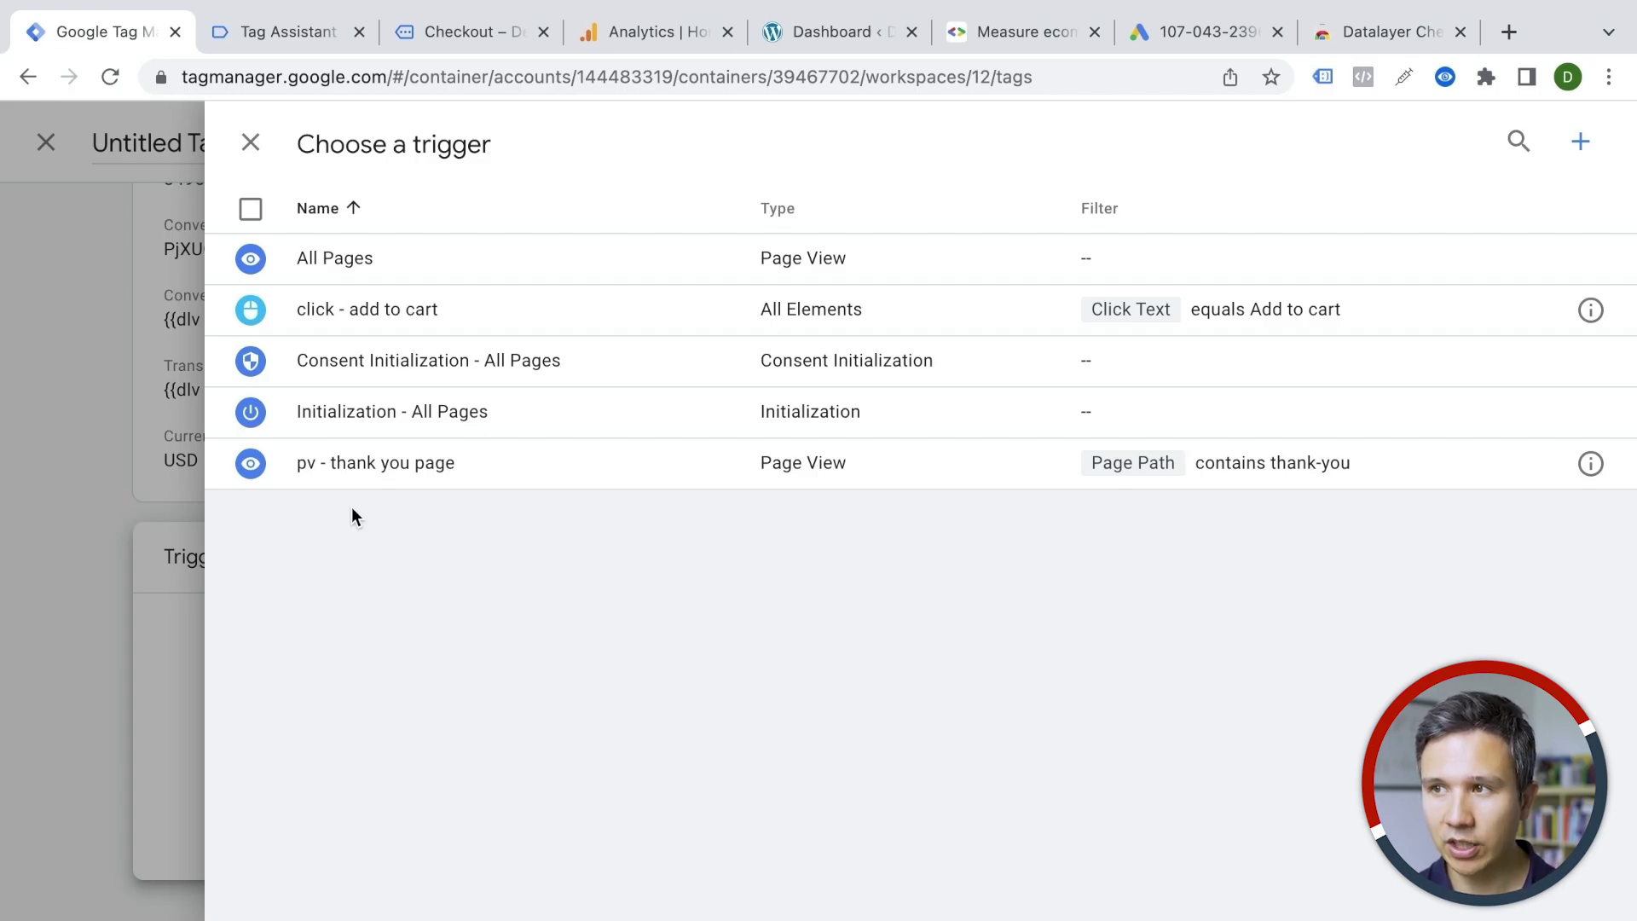
pyautogui.click(289, 32)
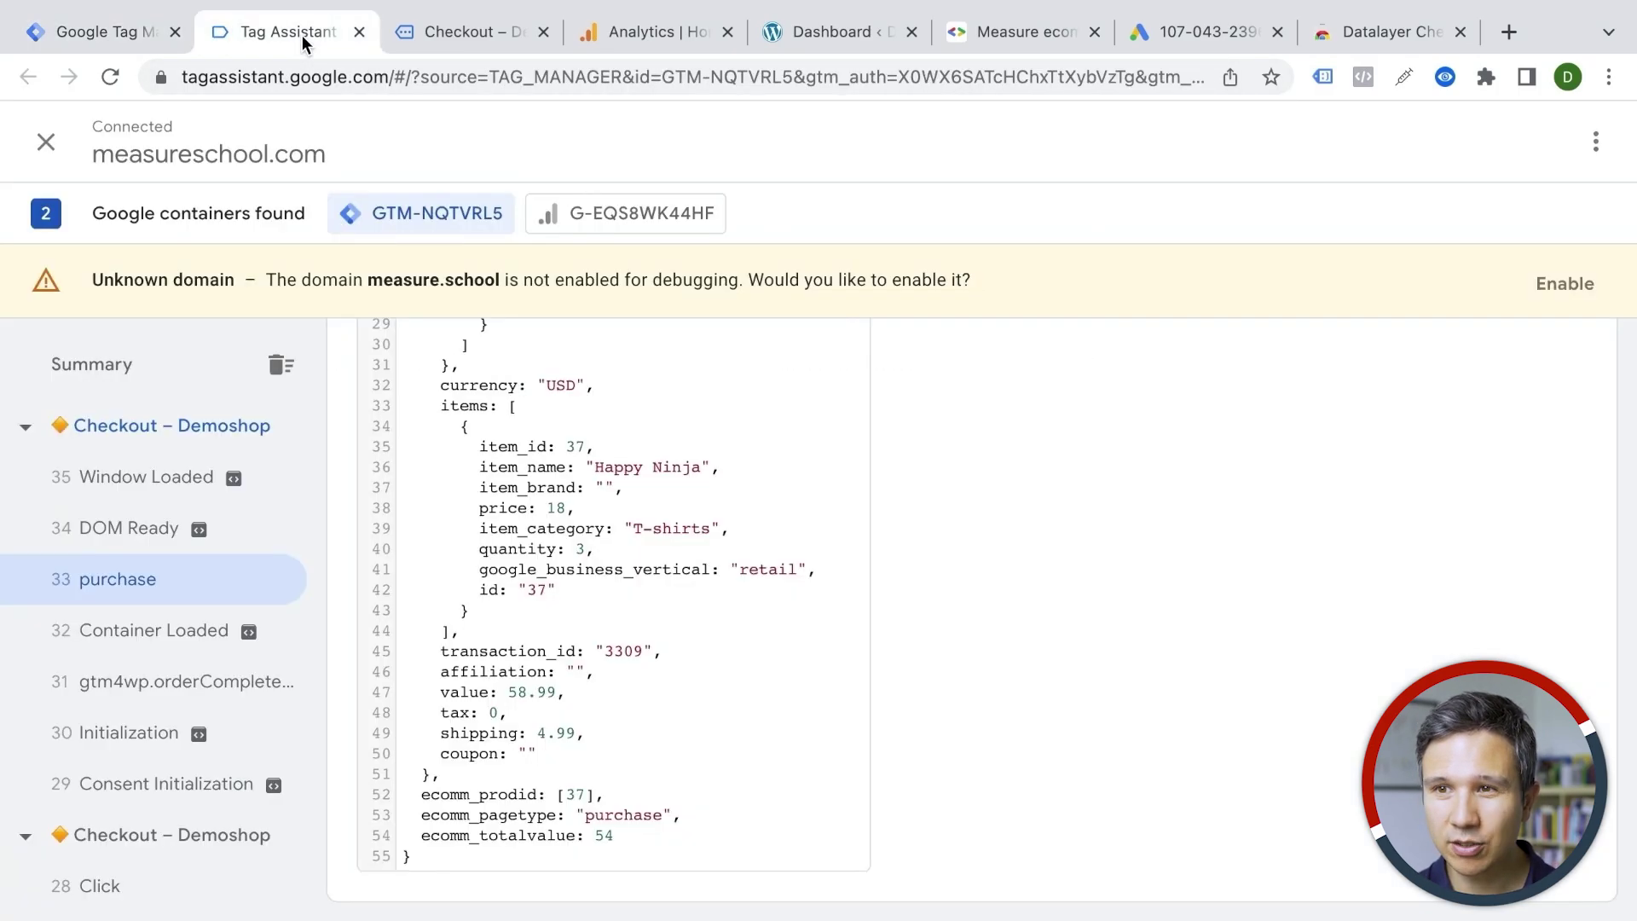
pyautogui.scroll(7, 629, 434)
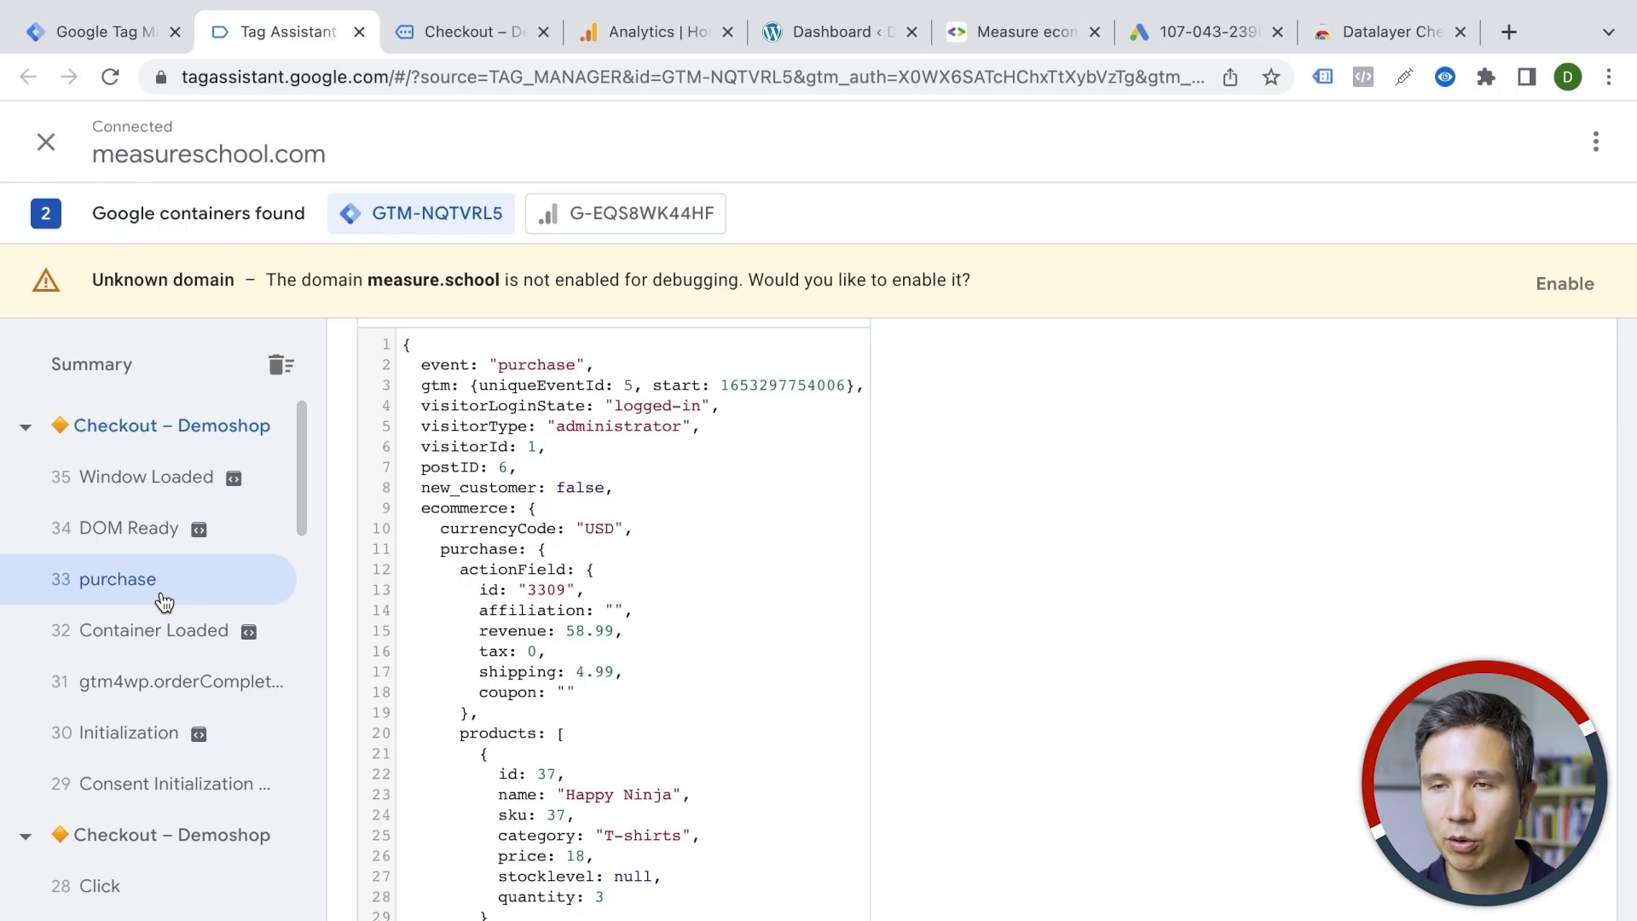
# Step: Create and save a Custom Event trigger for event 'purchase' named 'custom - purchase'
pyautogui.click(120, 35)
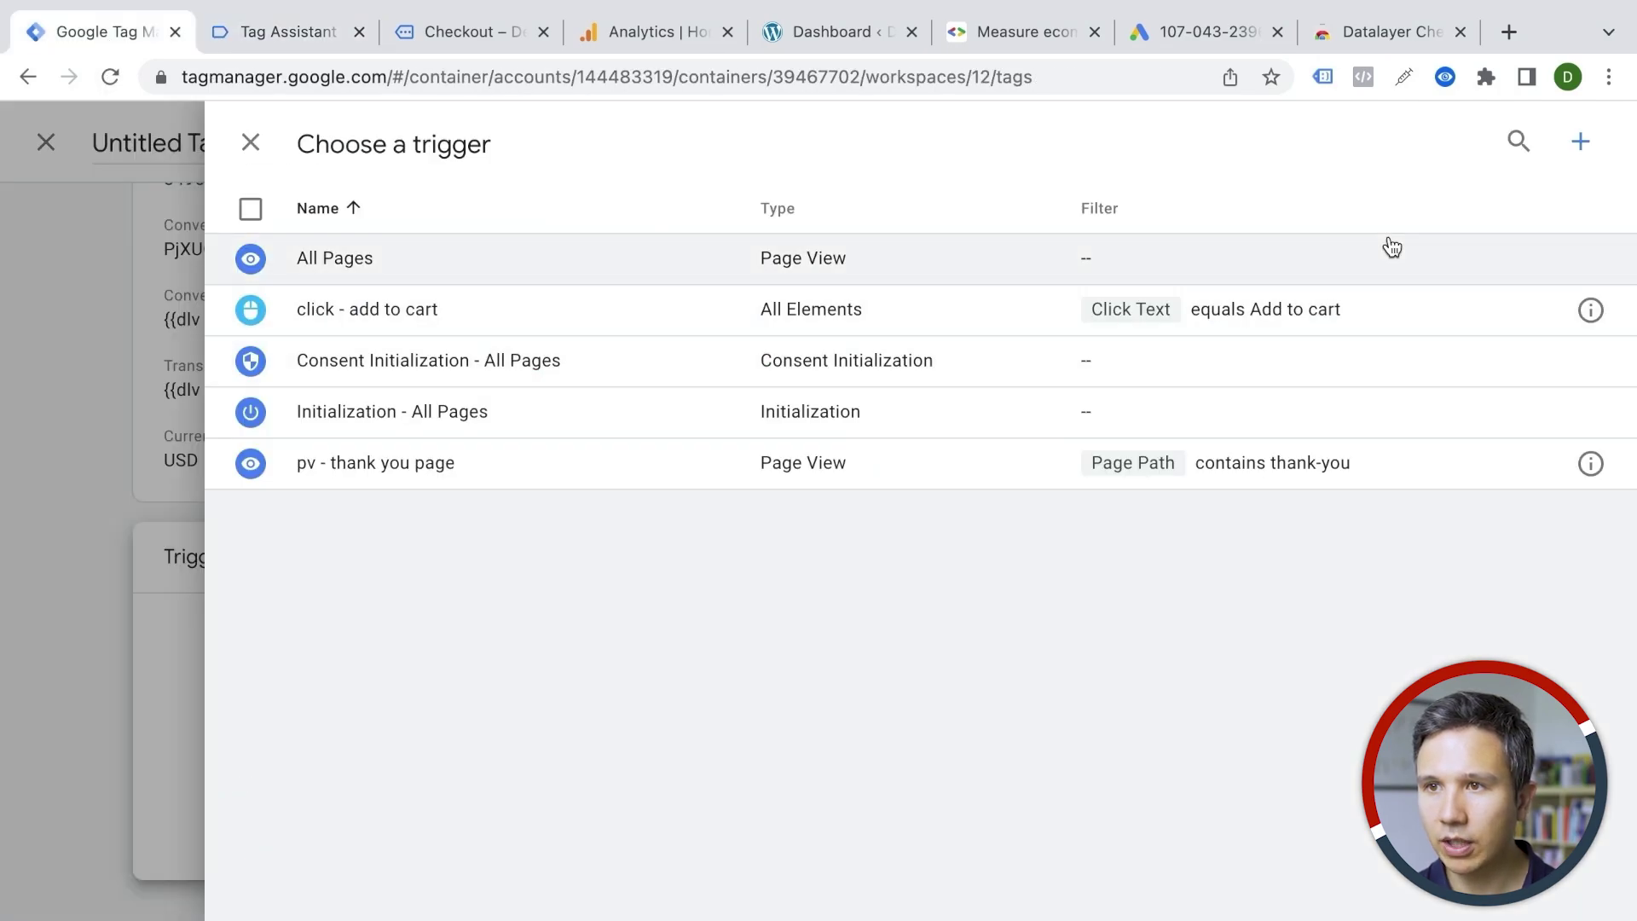
pyautogui.click(1579, 142)
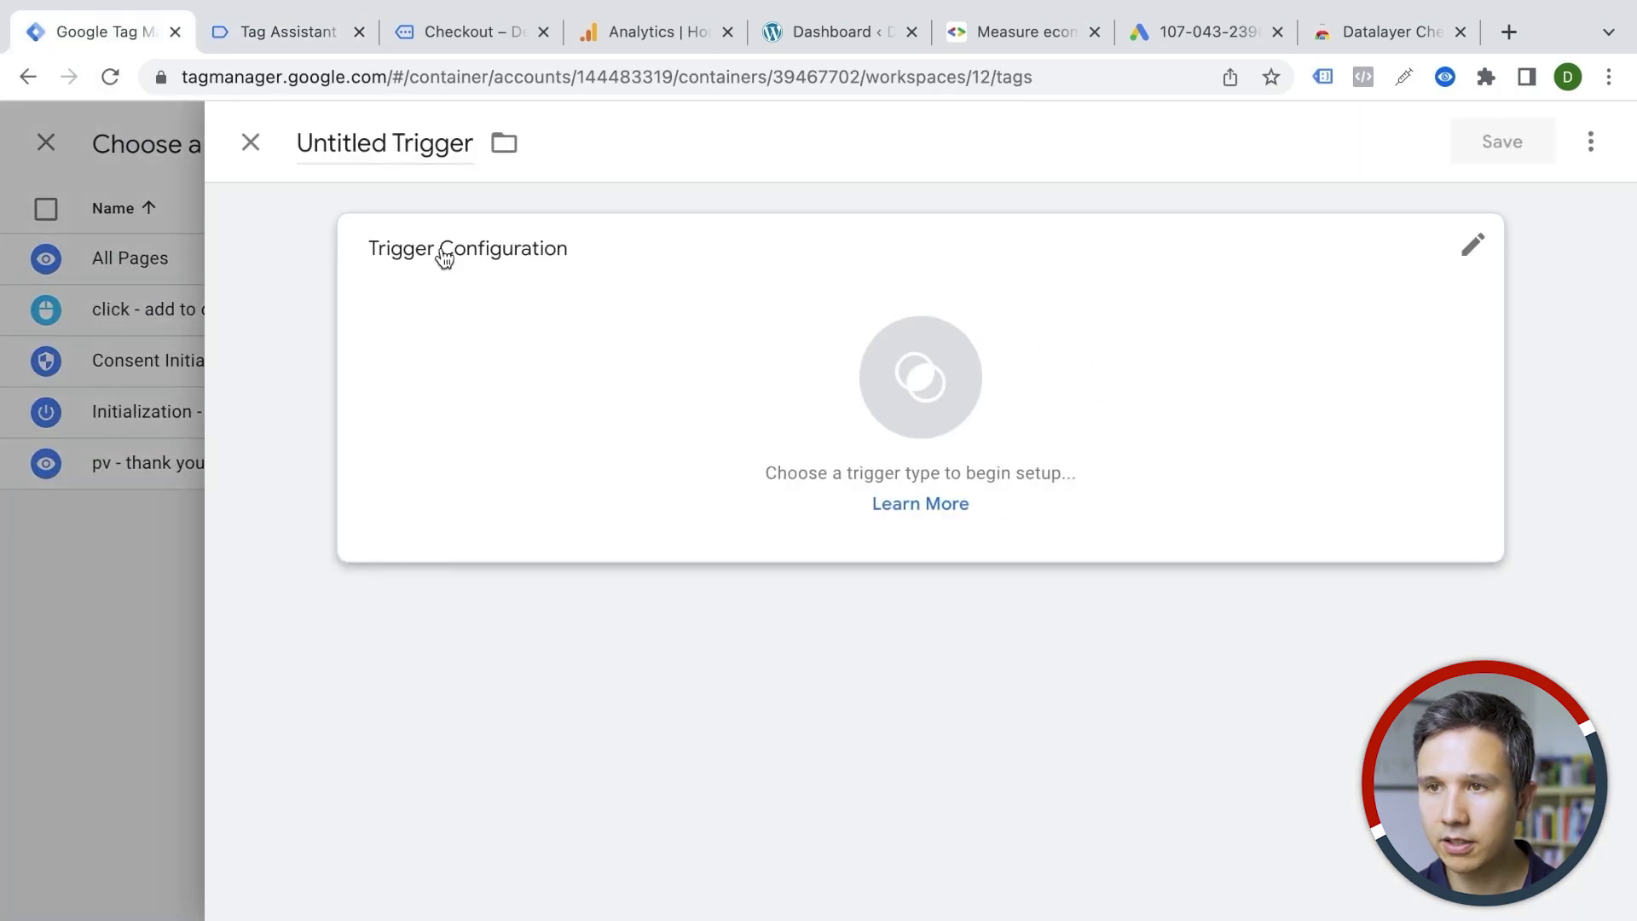
pyautogui.click(551, 347)
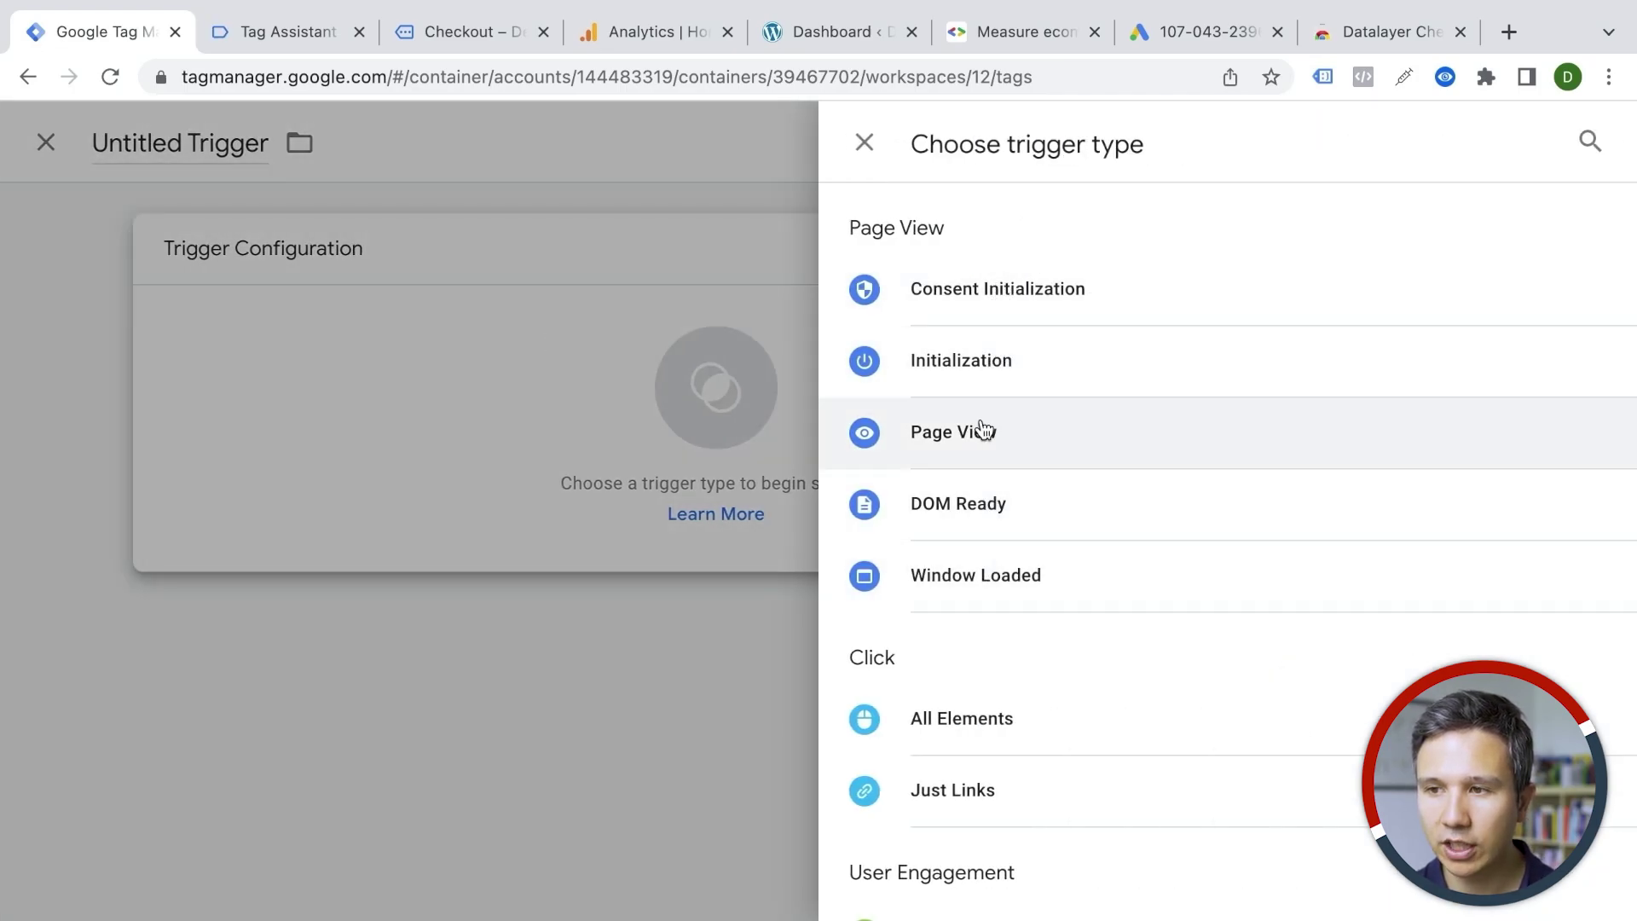
pyautogui.scroll(-3, 981, 428)
pyautogui.scroll(-5, 985, 430)
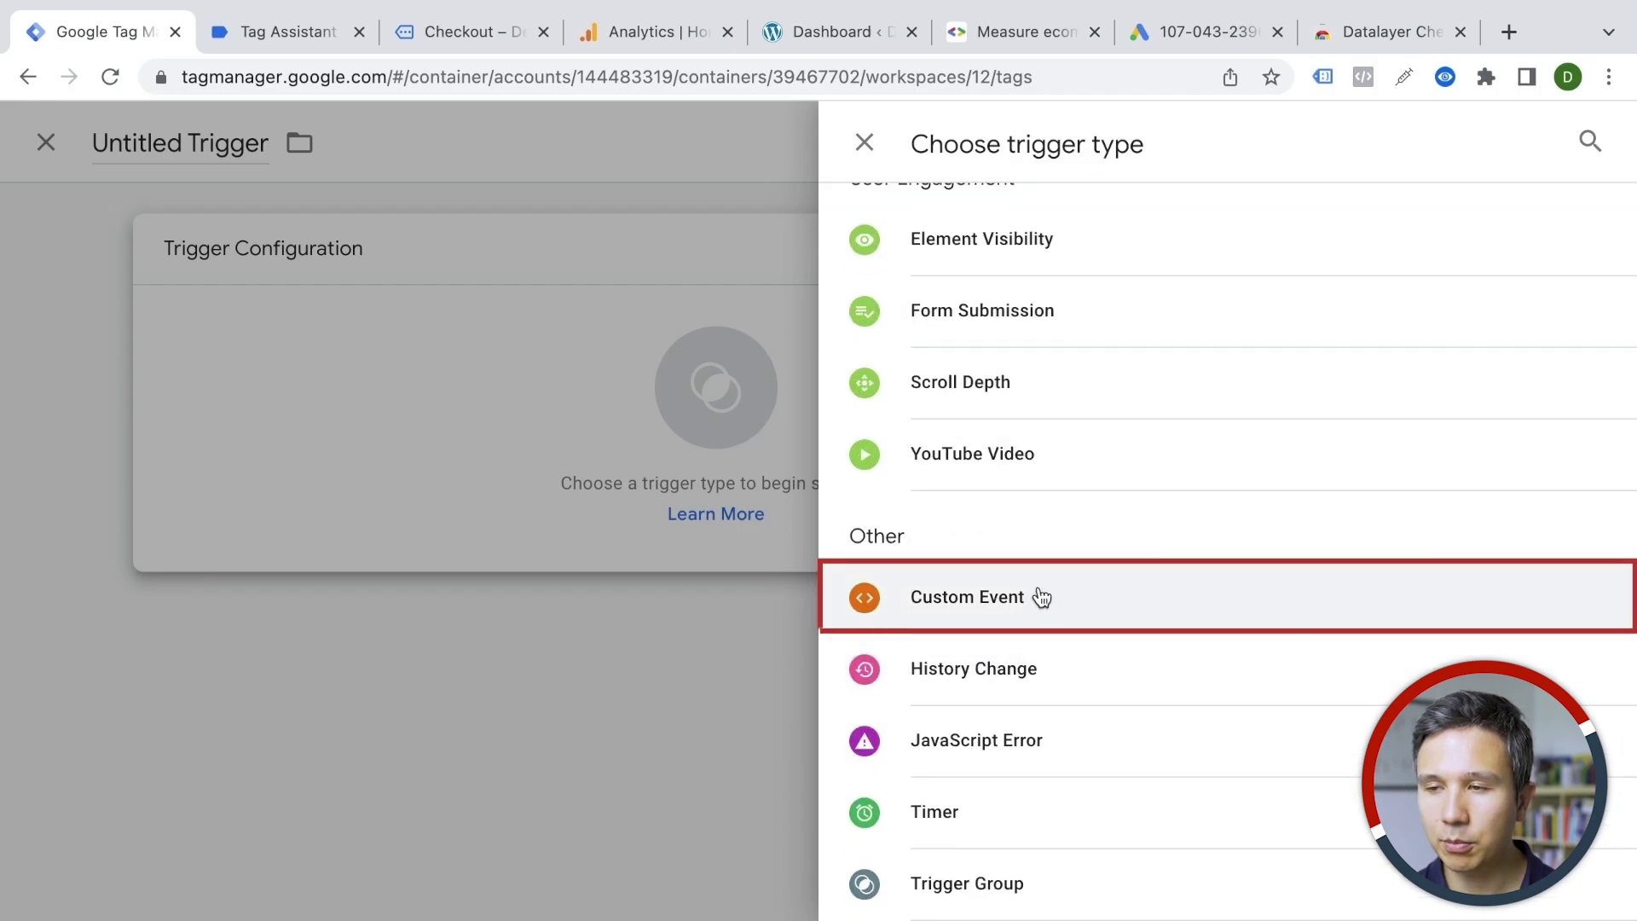
pyautogui.click(1022, 613)
pyautogui.click(548, 510)
pyautogui.write('purchase')
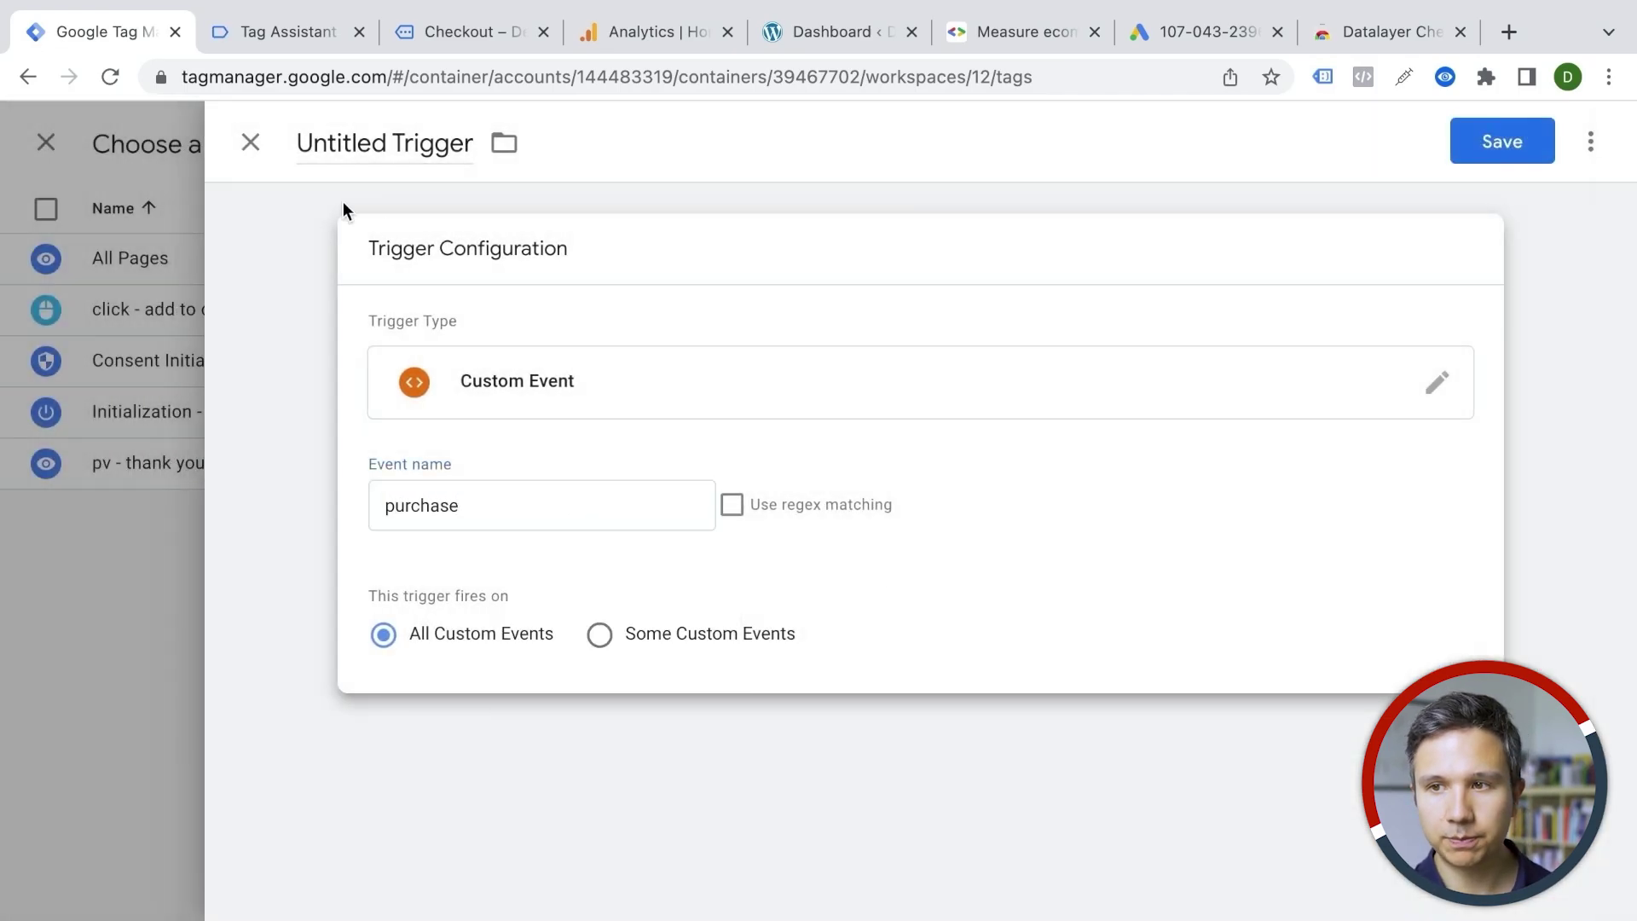
pyautogui.tripleClick(332, 143)
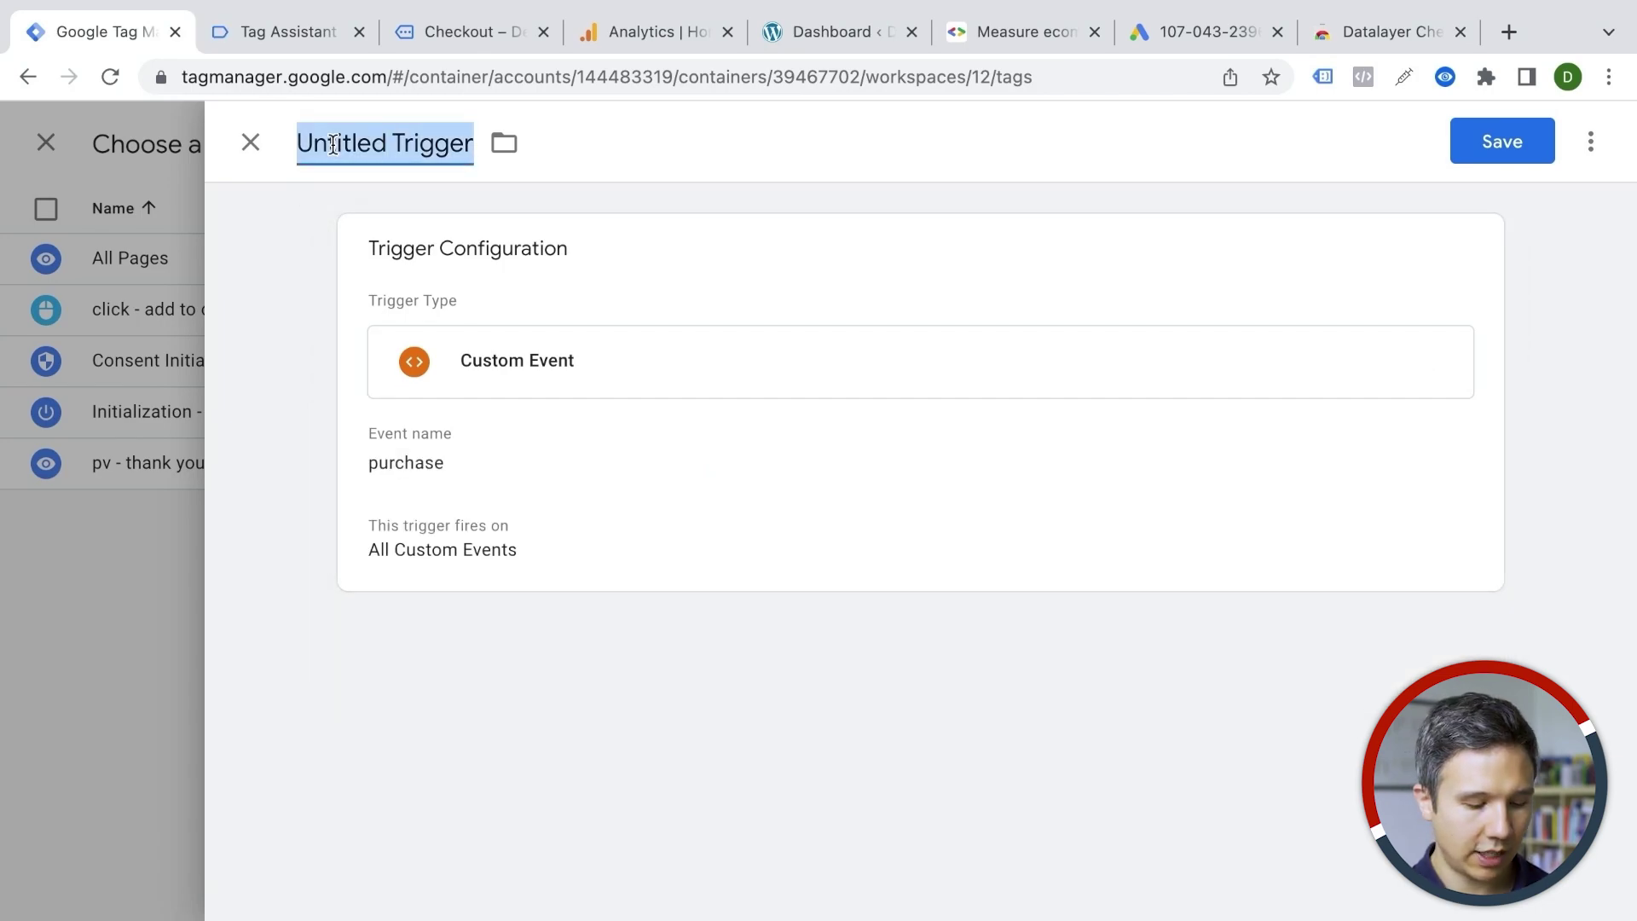
pyautogui.write('custom ')
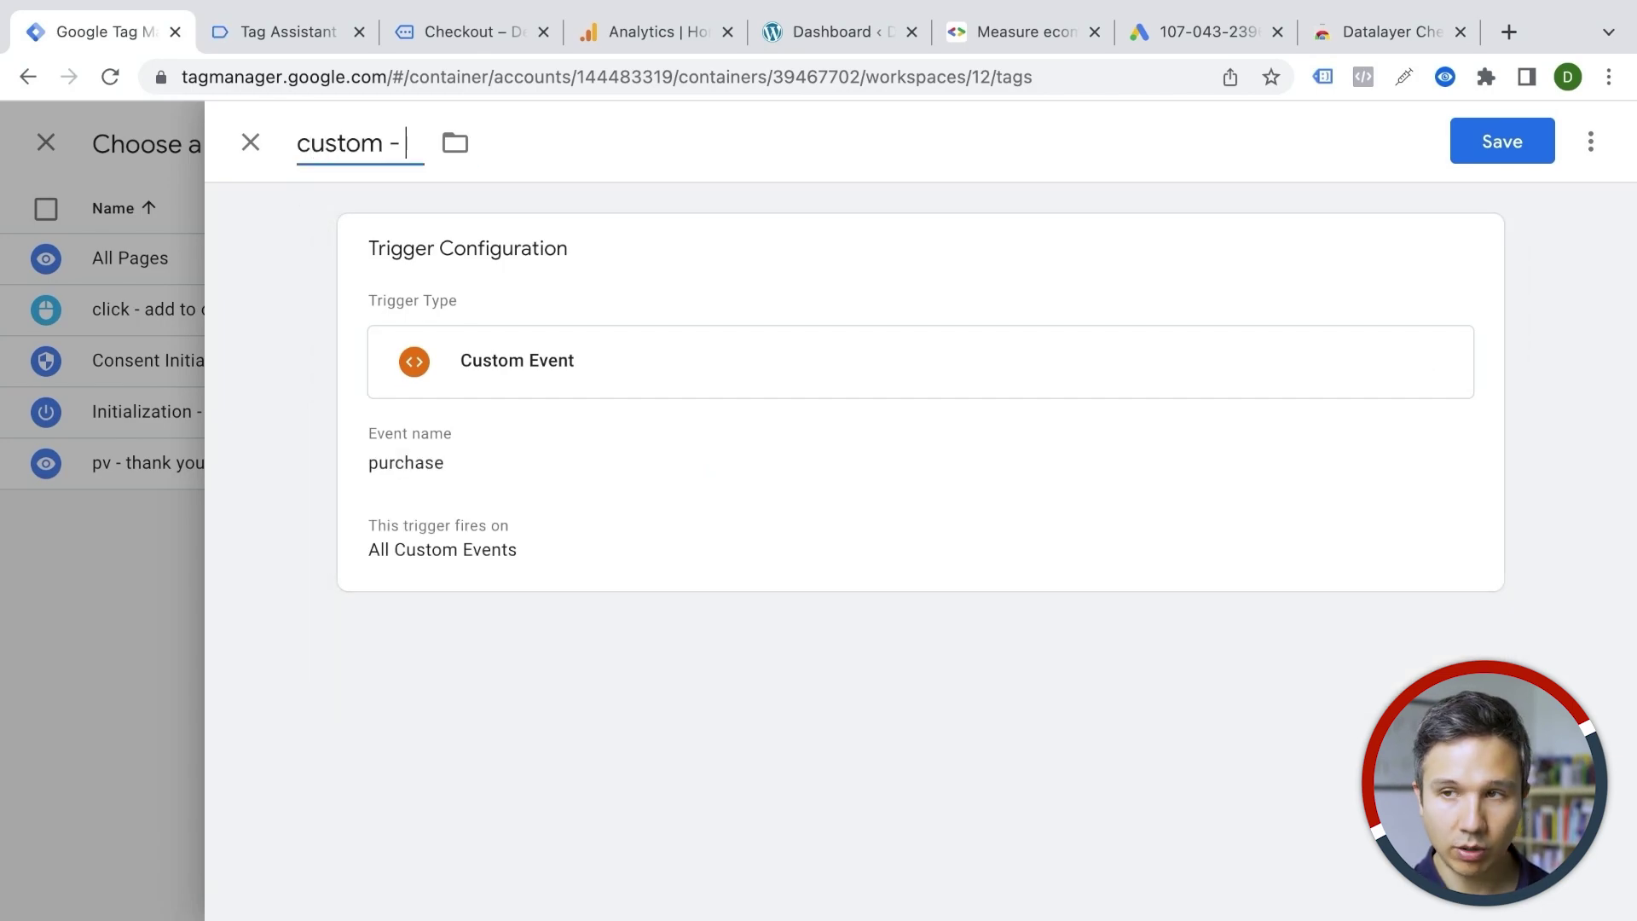
pyautogui.write('- purchase')
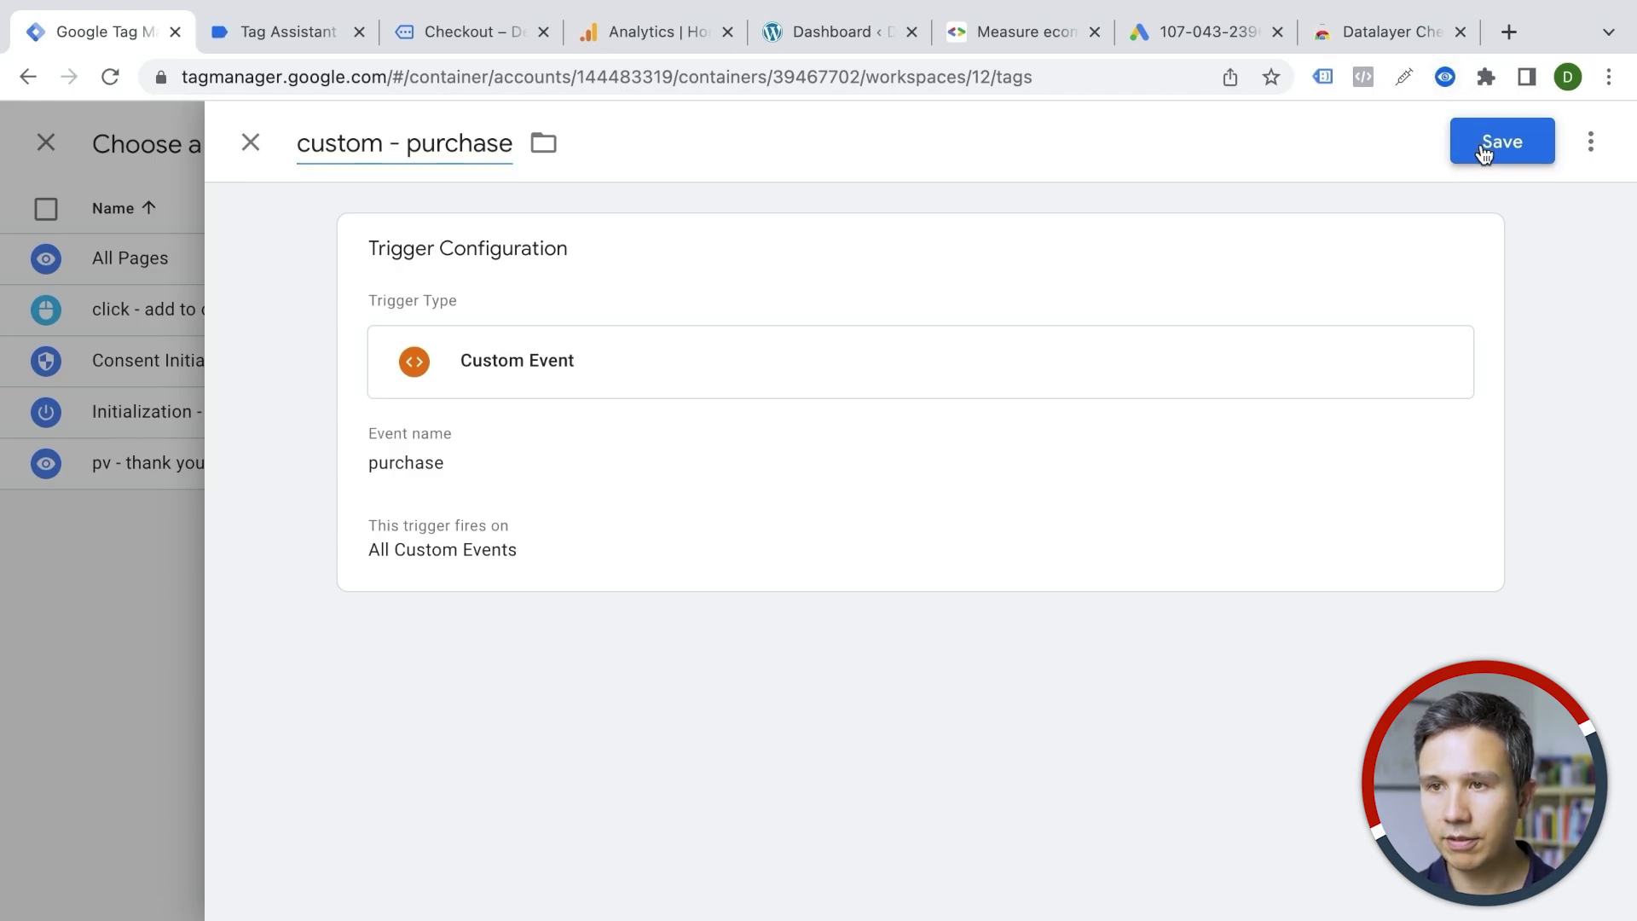
pyautogui.click(1481, 147)
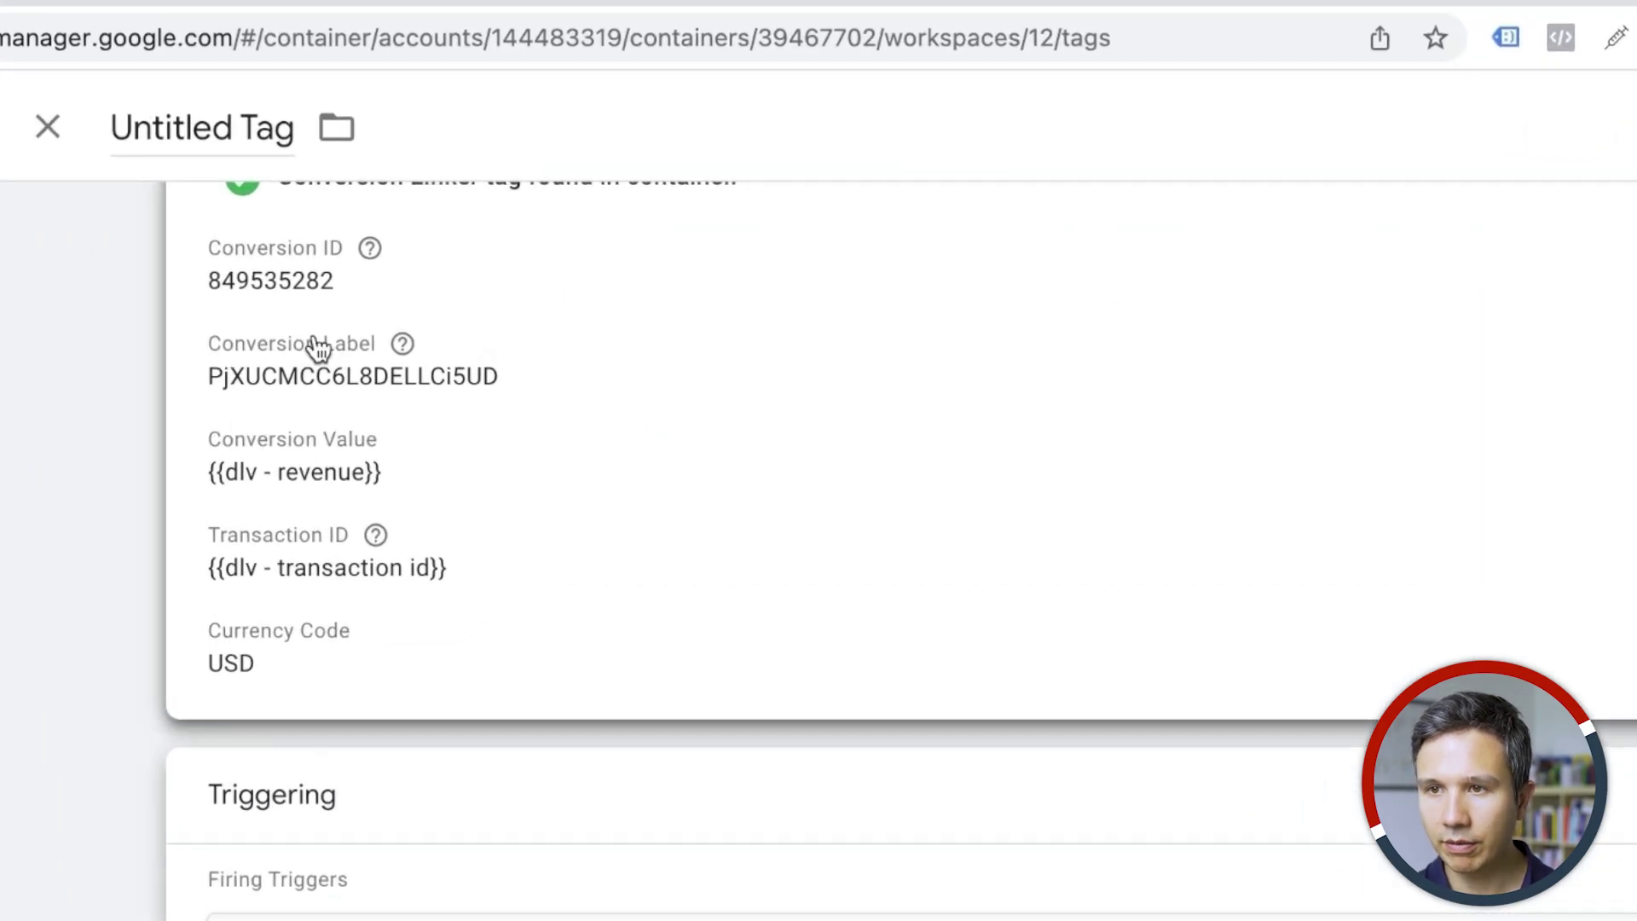
# Step: Rename the conversion tag 'GAds - Conversion - Purchase' and save it
pyautogui.moveTo(482, 445)
pyautogui.click(233, 130)
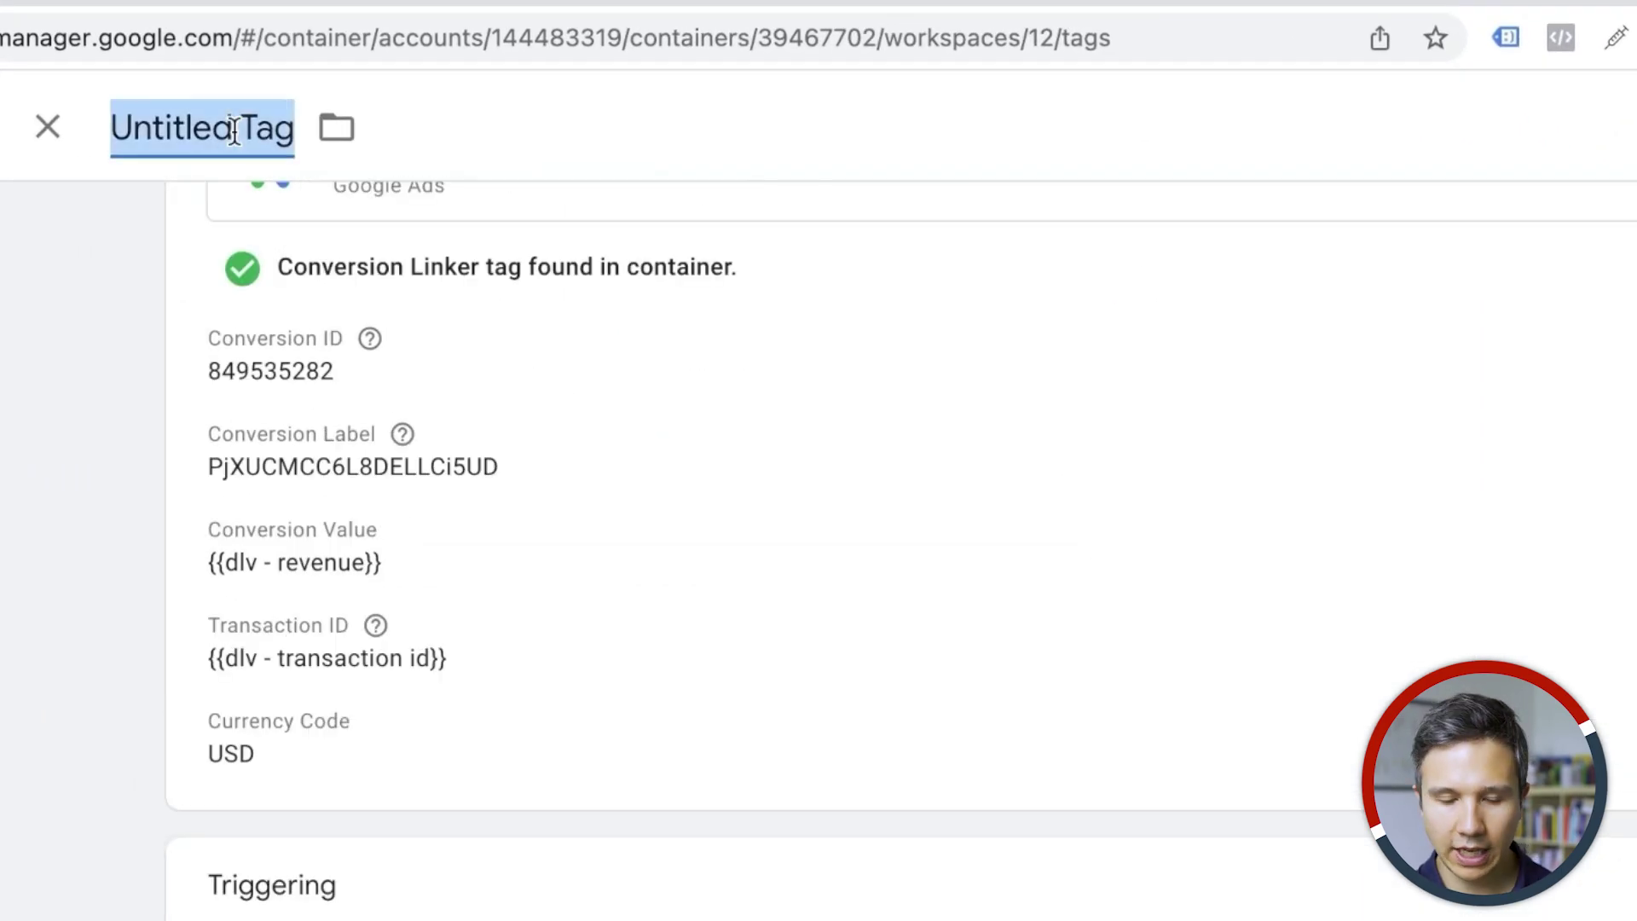
pyautogui.write('GAds - Conversion - Purchase')
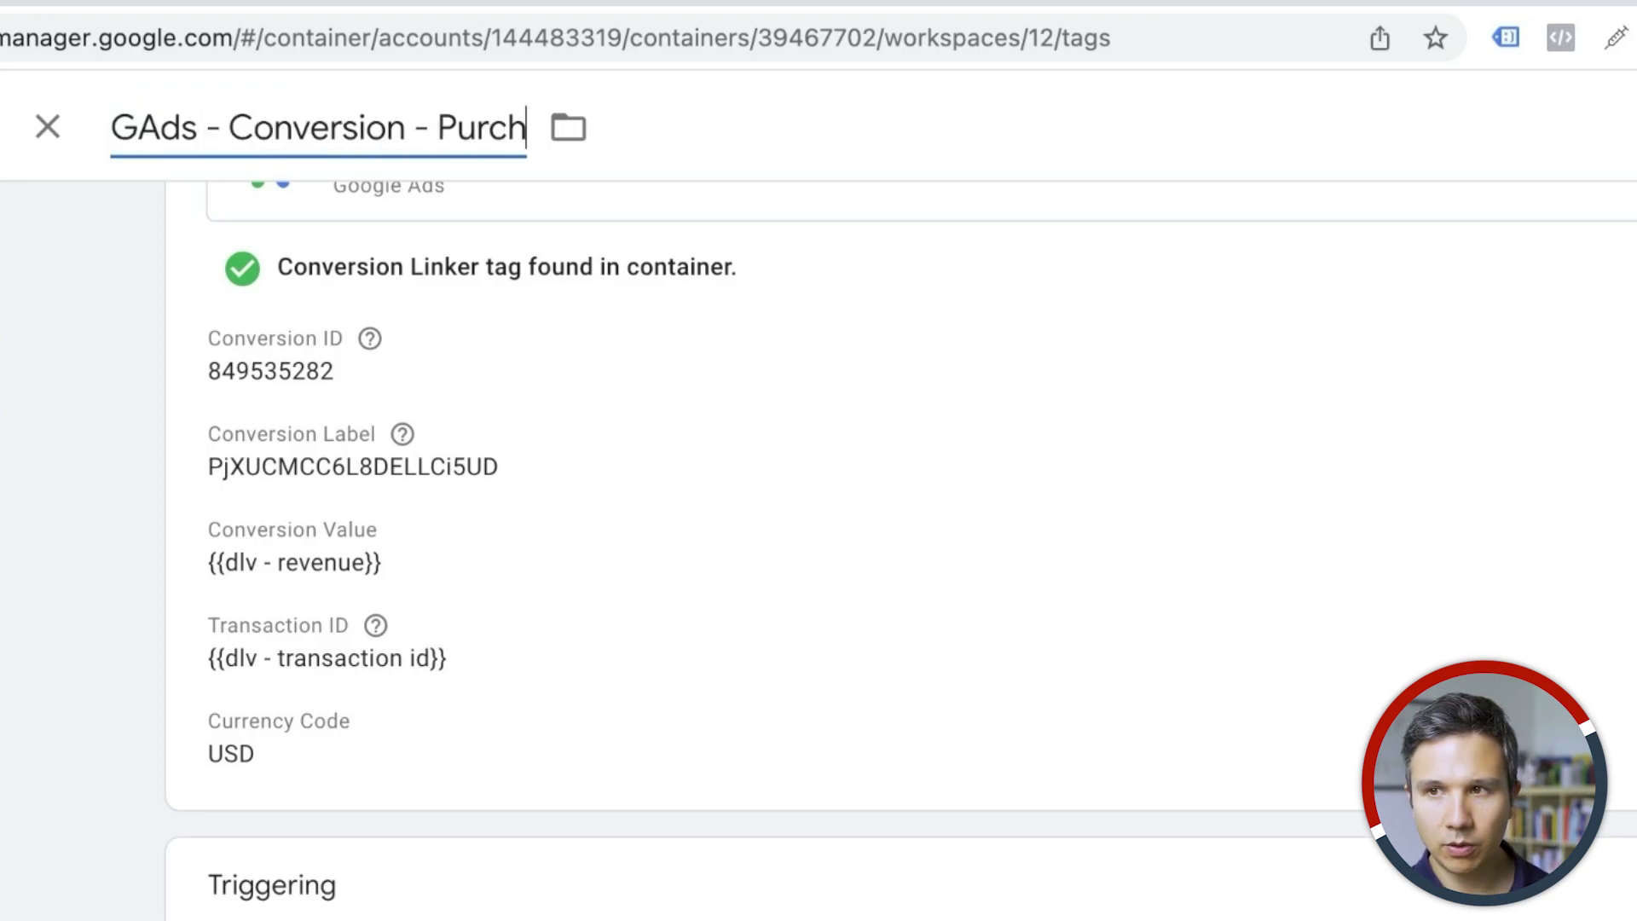
pyautogui.doubleClick(341, 127)
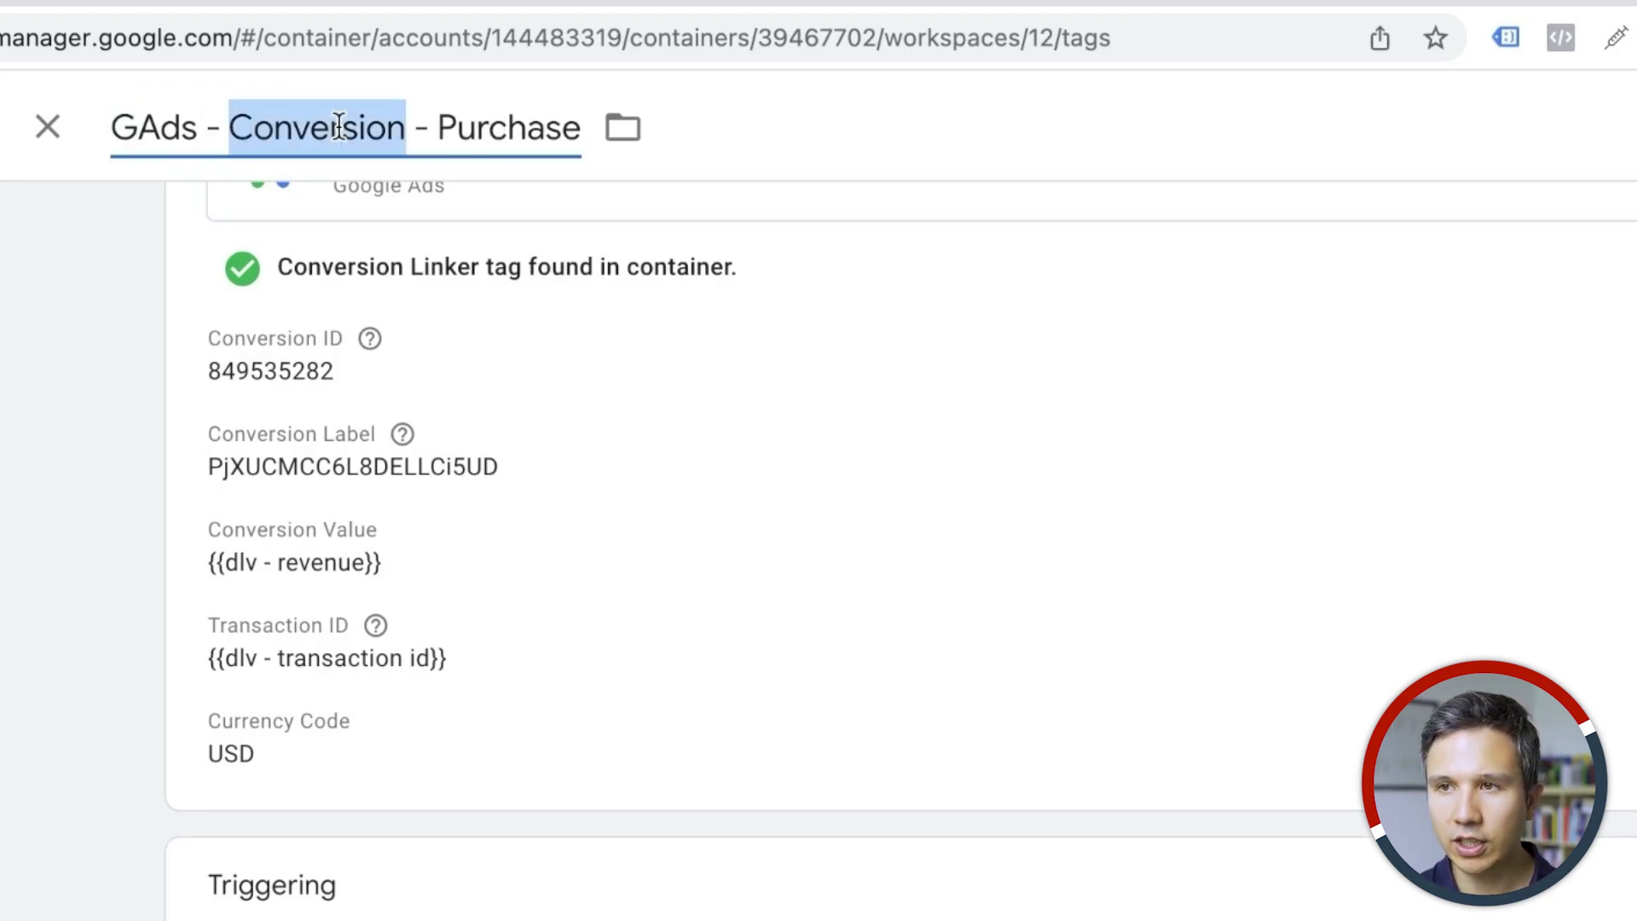
pyautogui.doubleClick(585, 130)
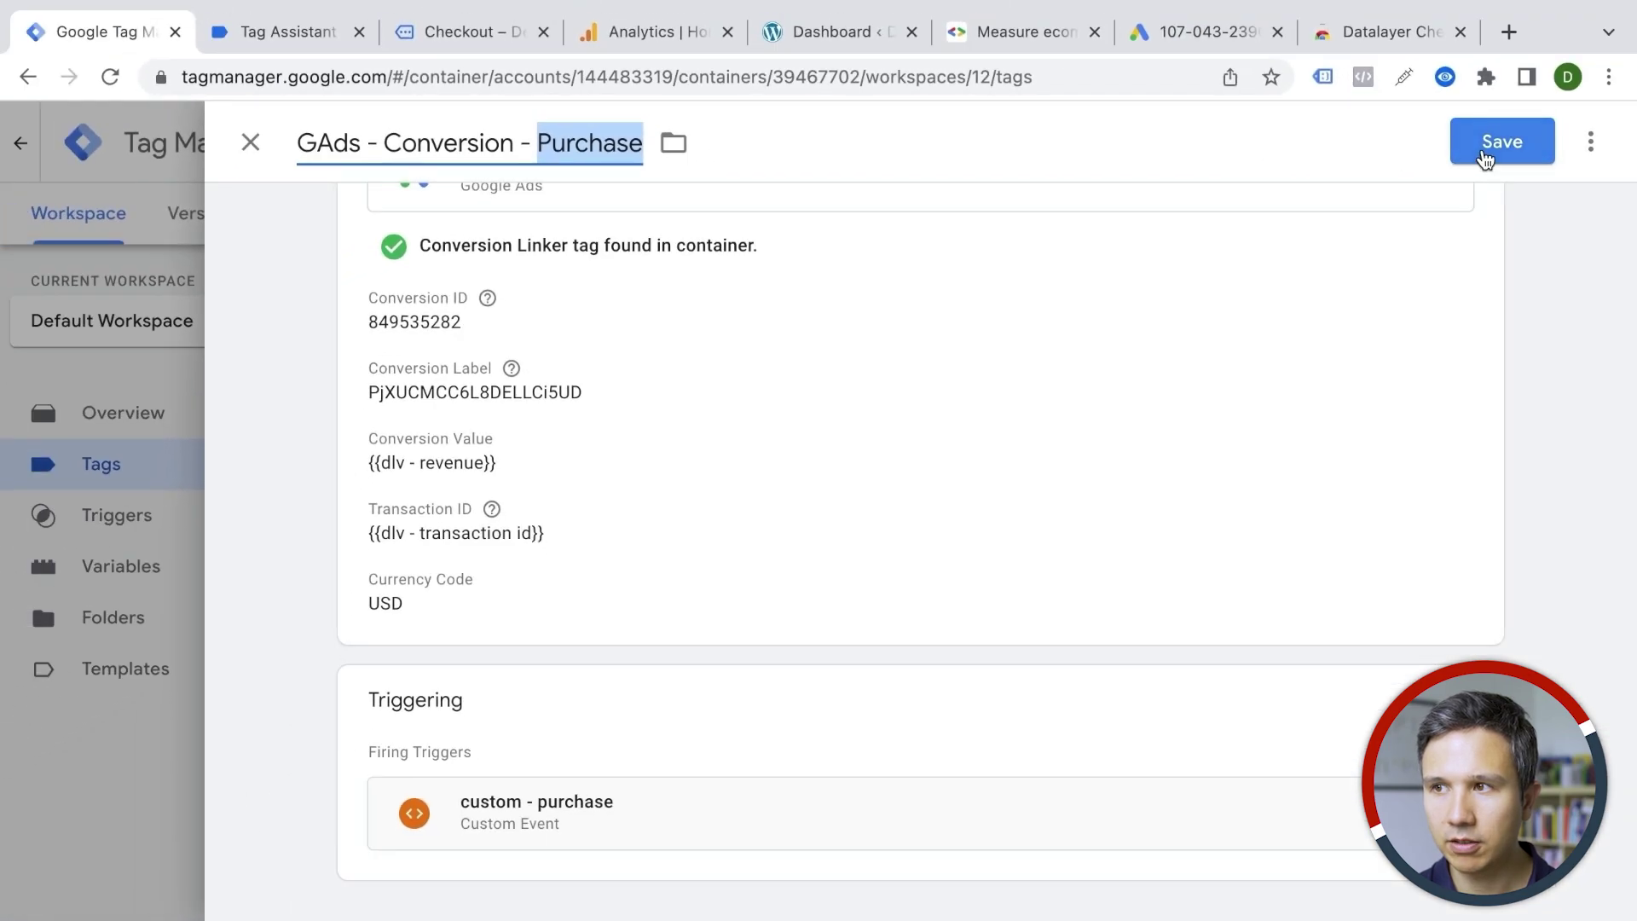
pyautogui.click(1485, 149)
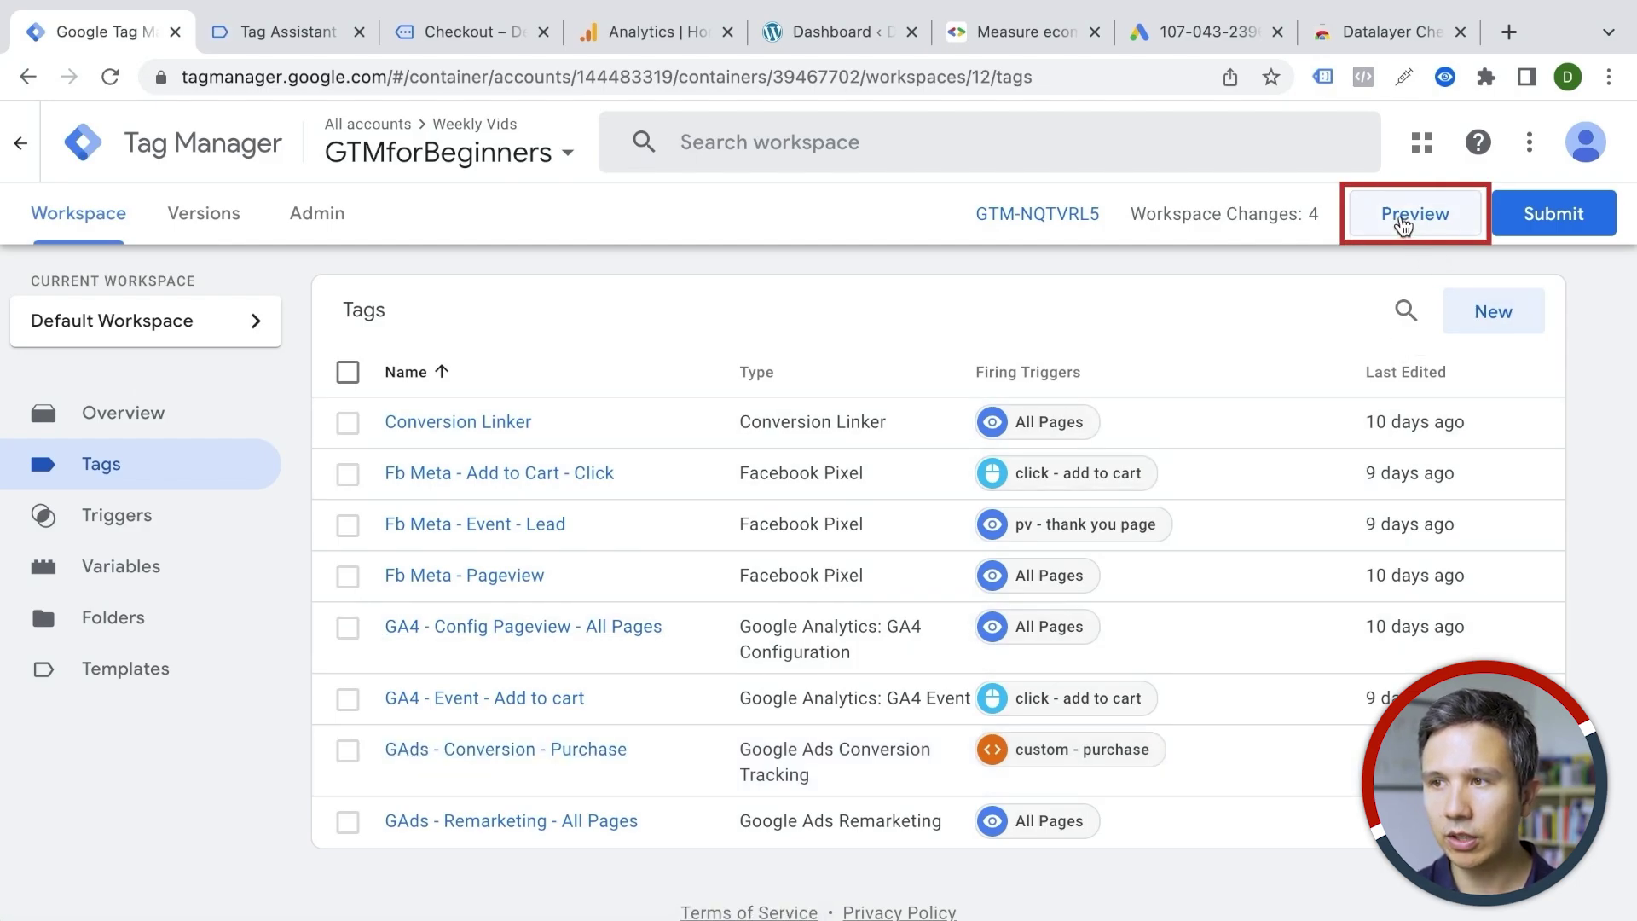
# Step: Start a Tag Assistant preview session and add Happy Ninja to the Demoshop cart
pyautogui.click(1402, 223)
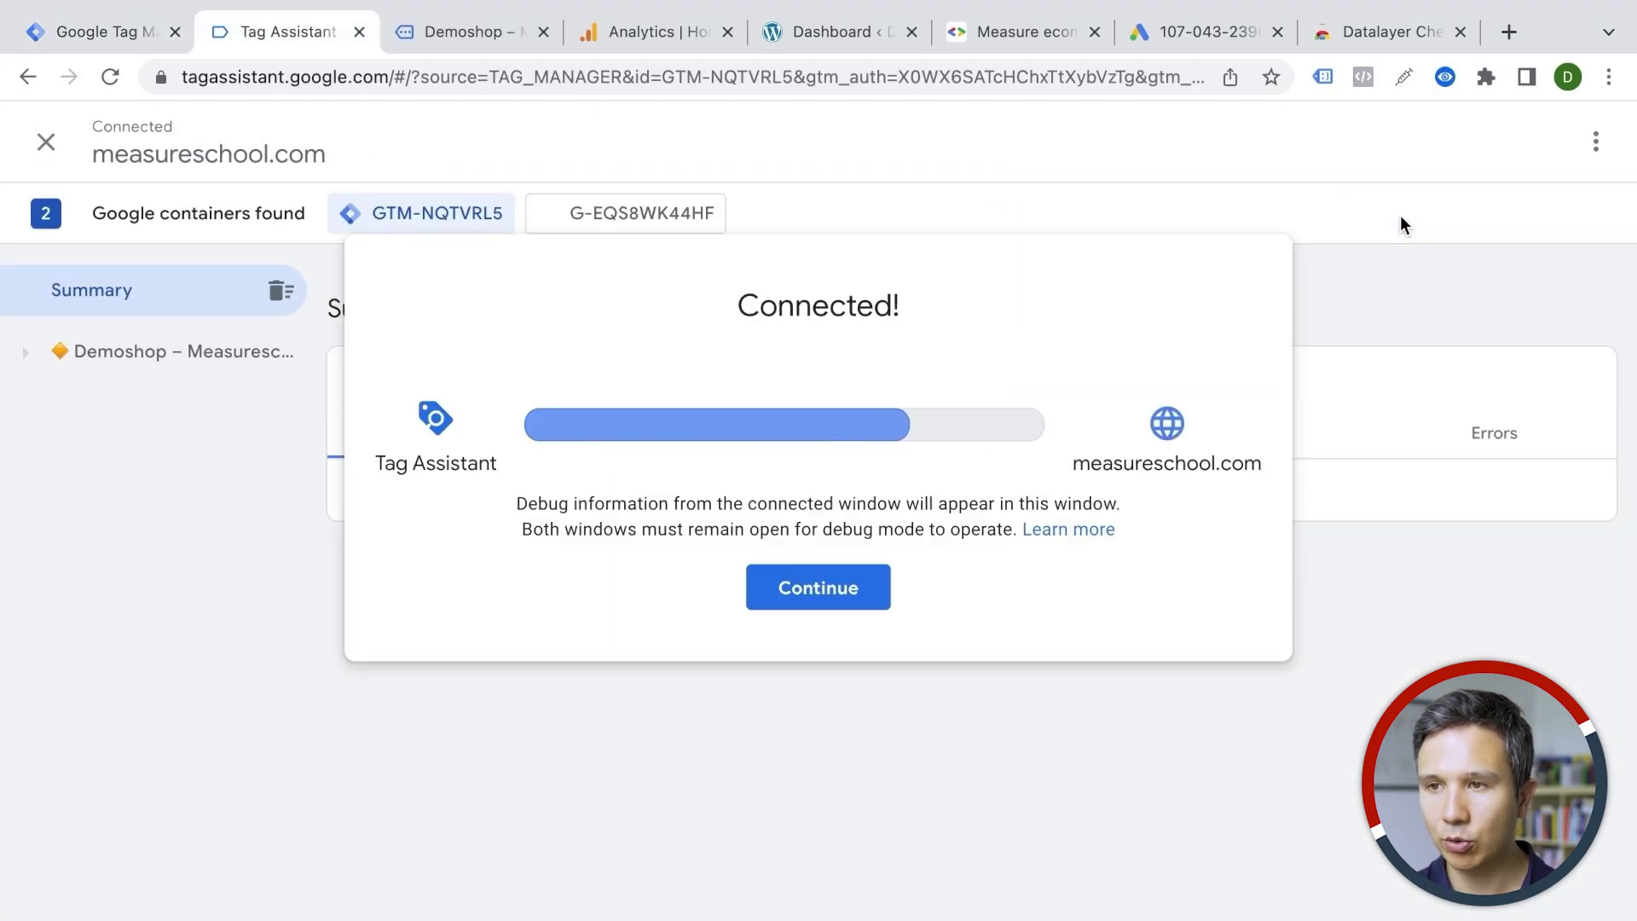
pyautogui.click(783, 612)
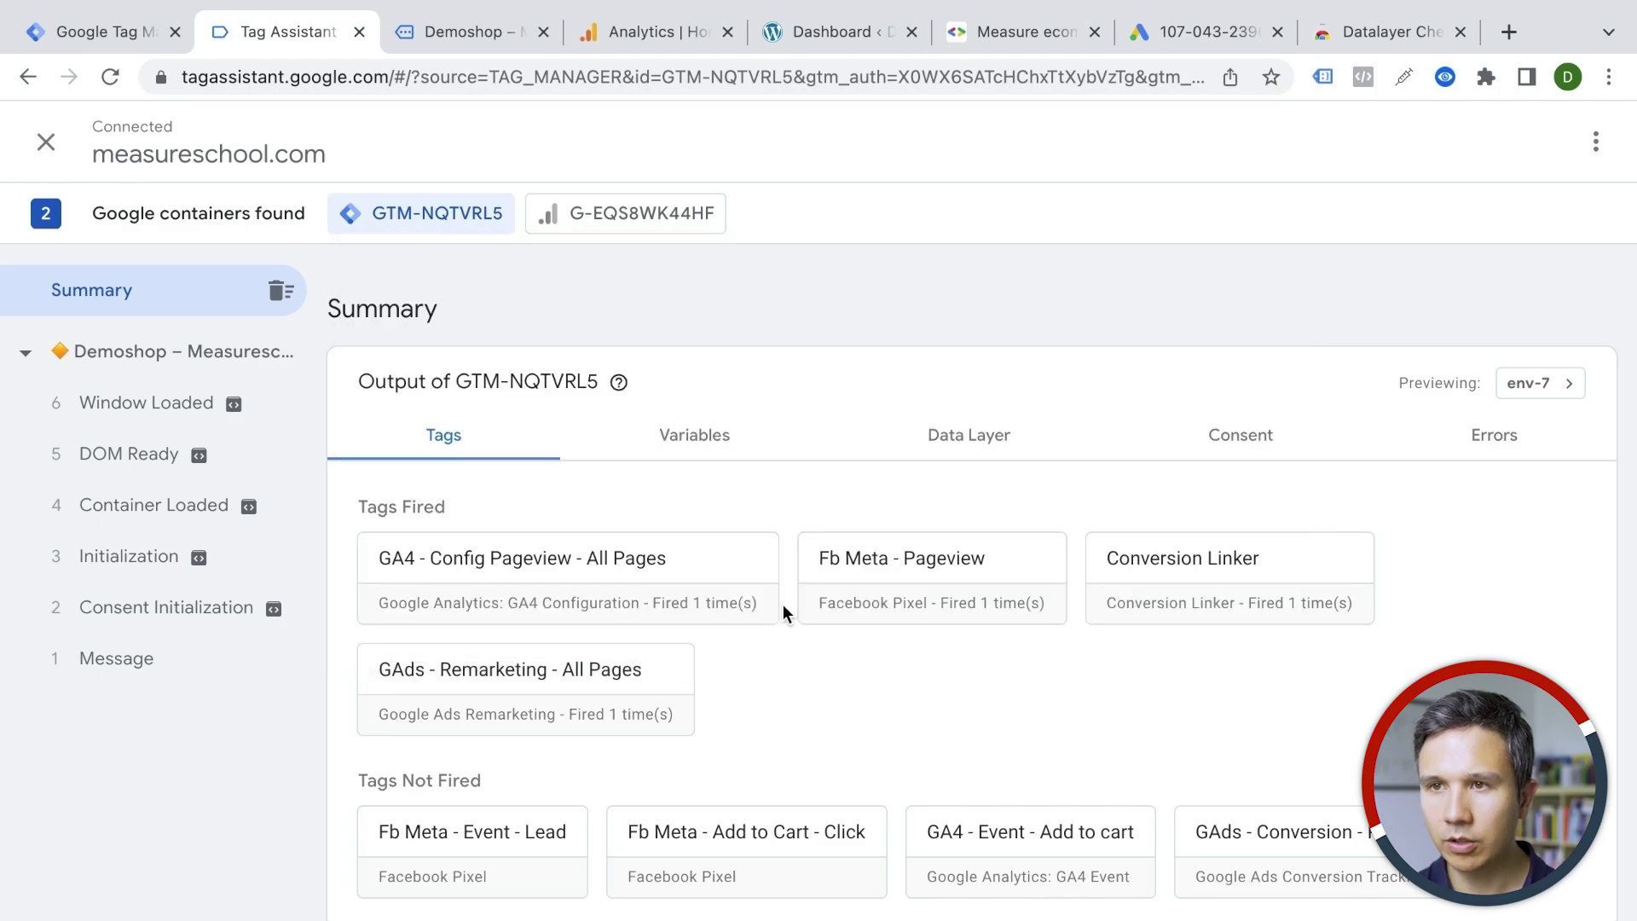
pyautogui.click(464, 31)
pyautogui.scroll(-5, 473, 497)
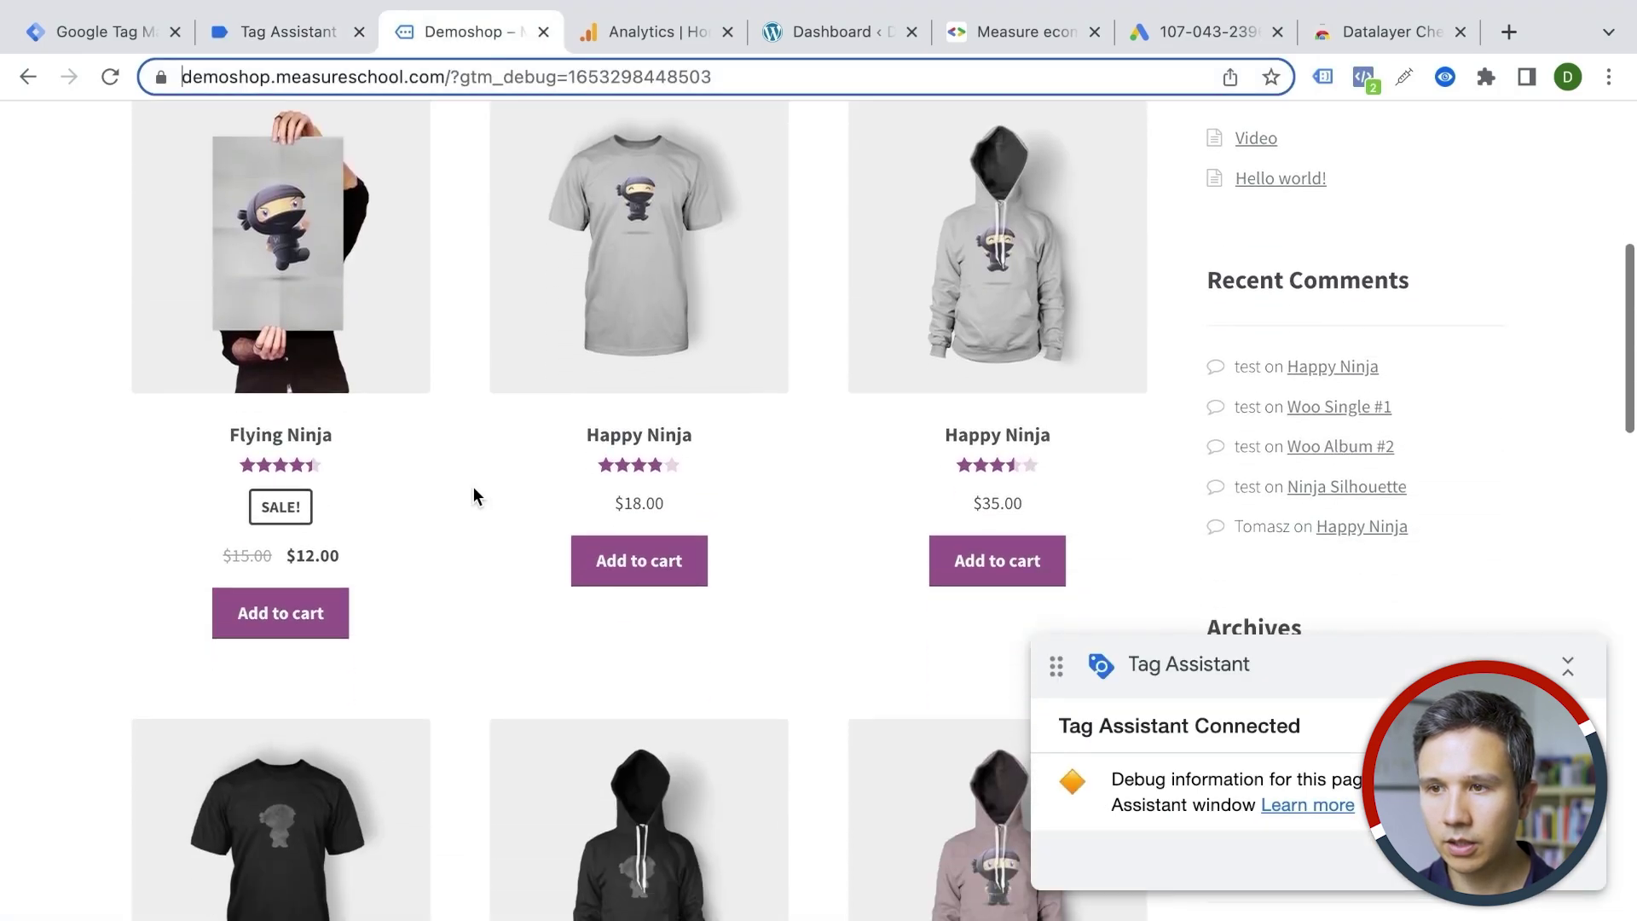
pyautogui.click(640, 560)
# Step: Check out and place the $22.99 test order
pyautogui.scroll(8, 763, 509)
pyautogui.moveTo(1279, 443)
pyautogui.scroll(-1, 1279, 508)
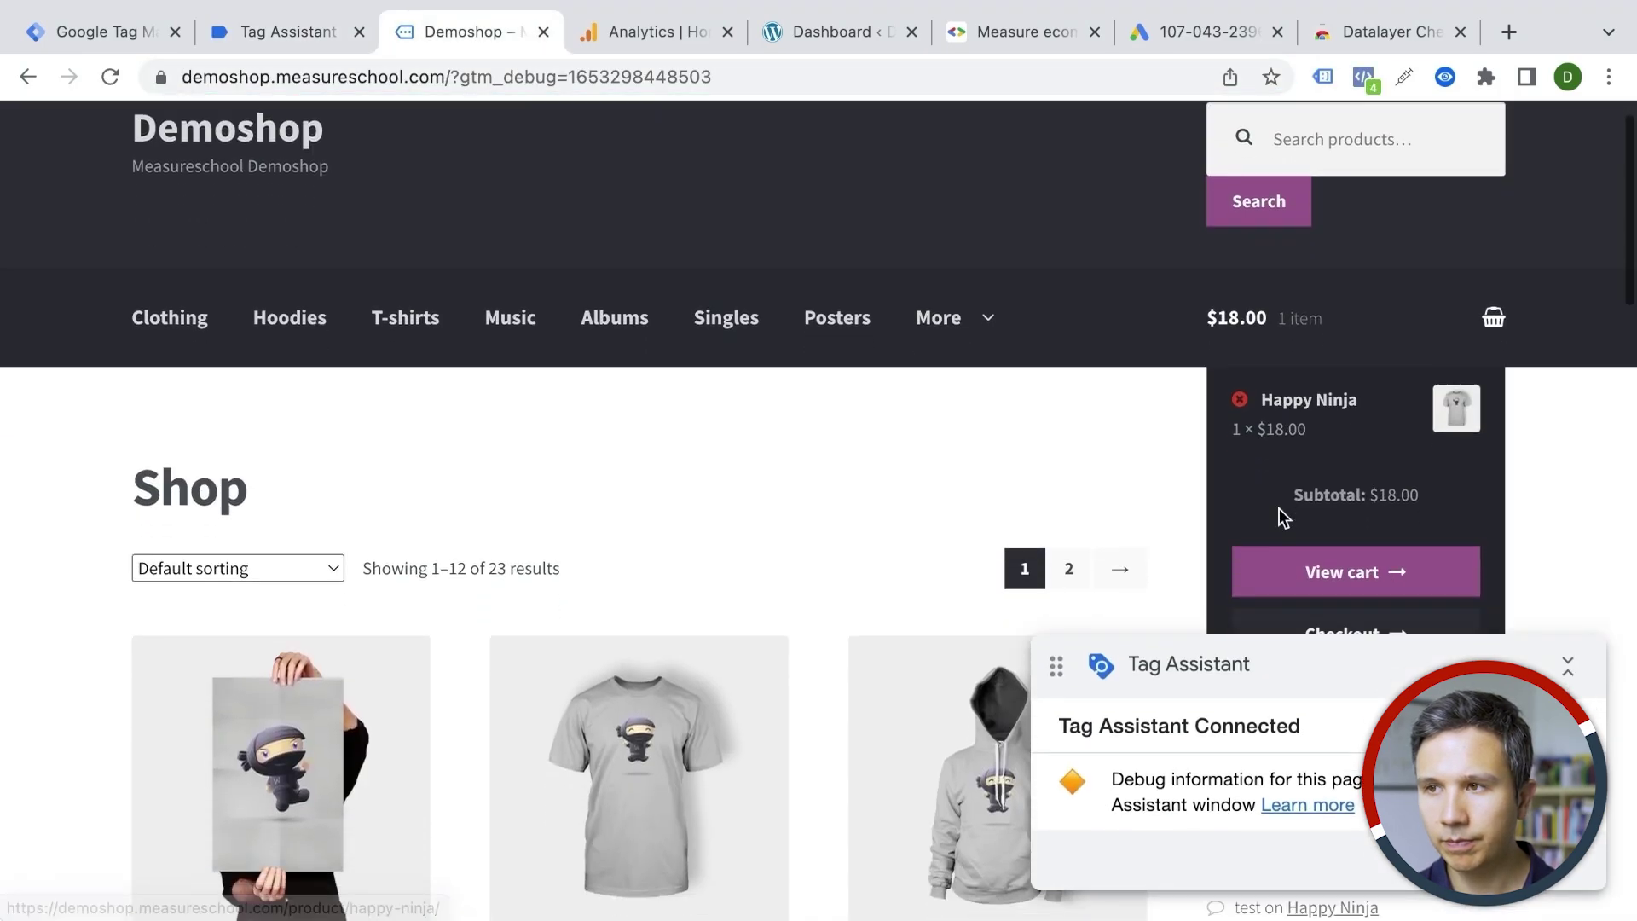
pyautogui.click(1293, 610)
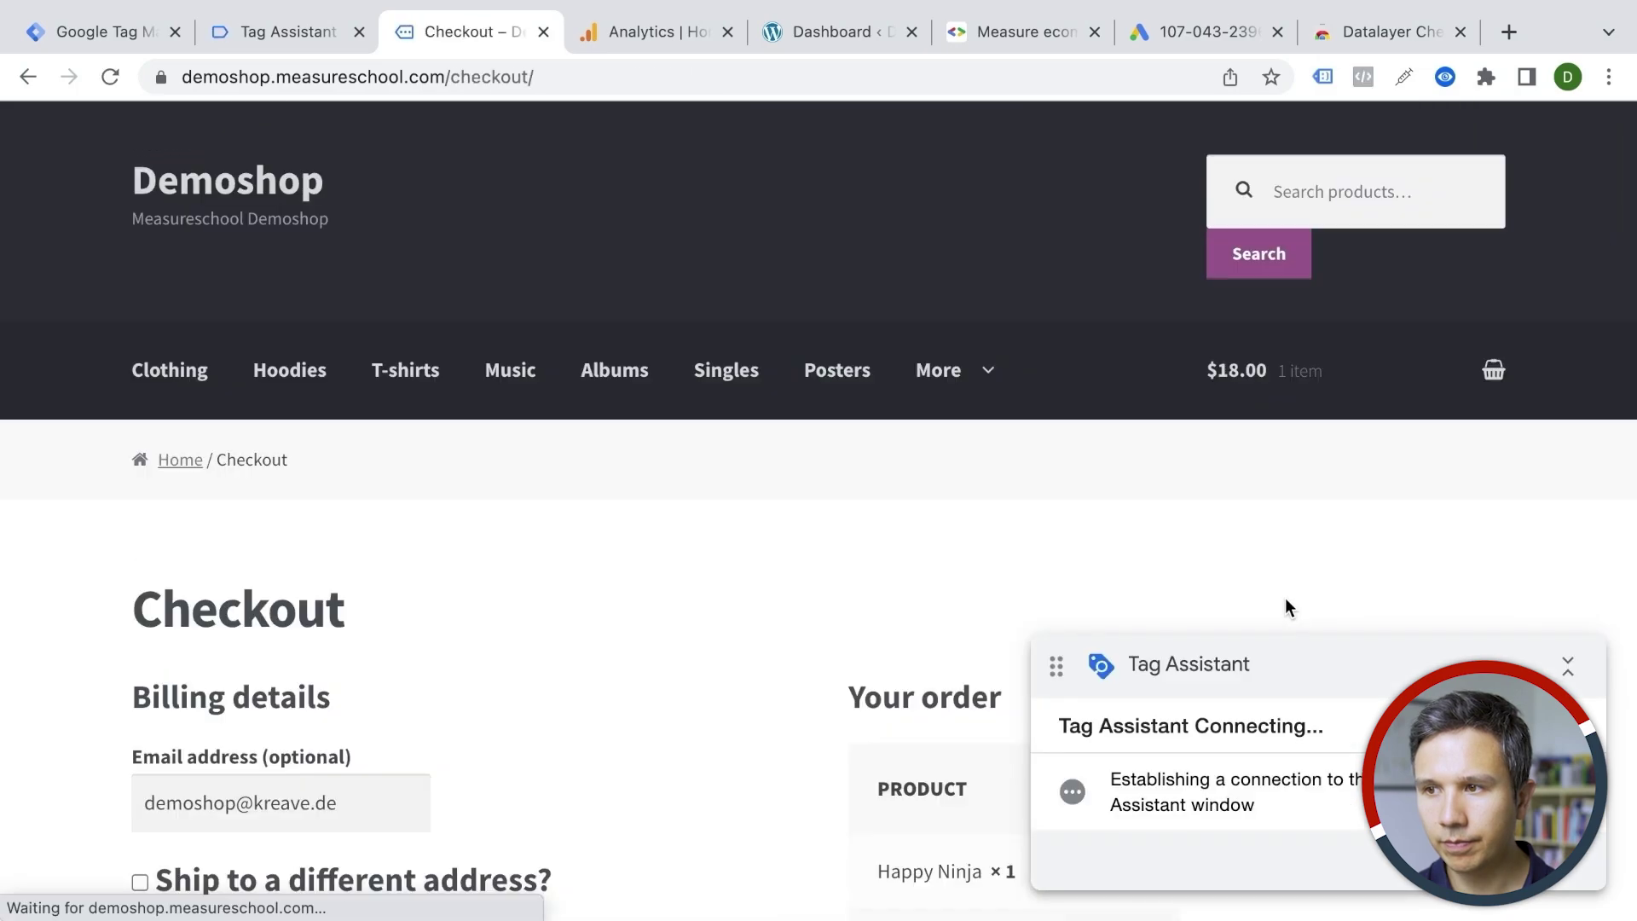
pyautogui.scroll(-6, 963, 530)
pyautogui.click(942, 888)
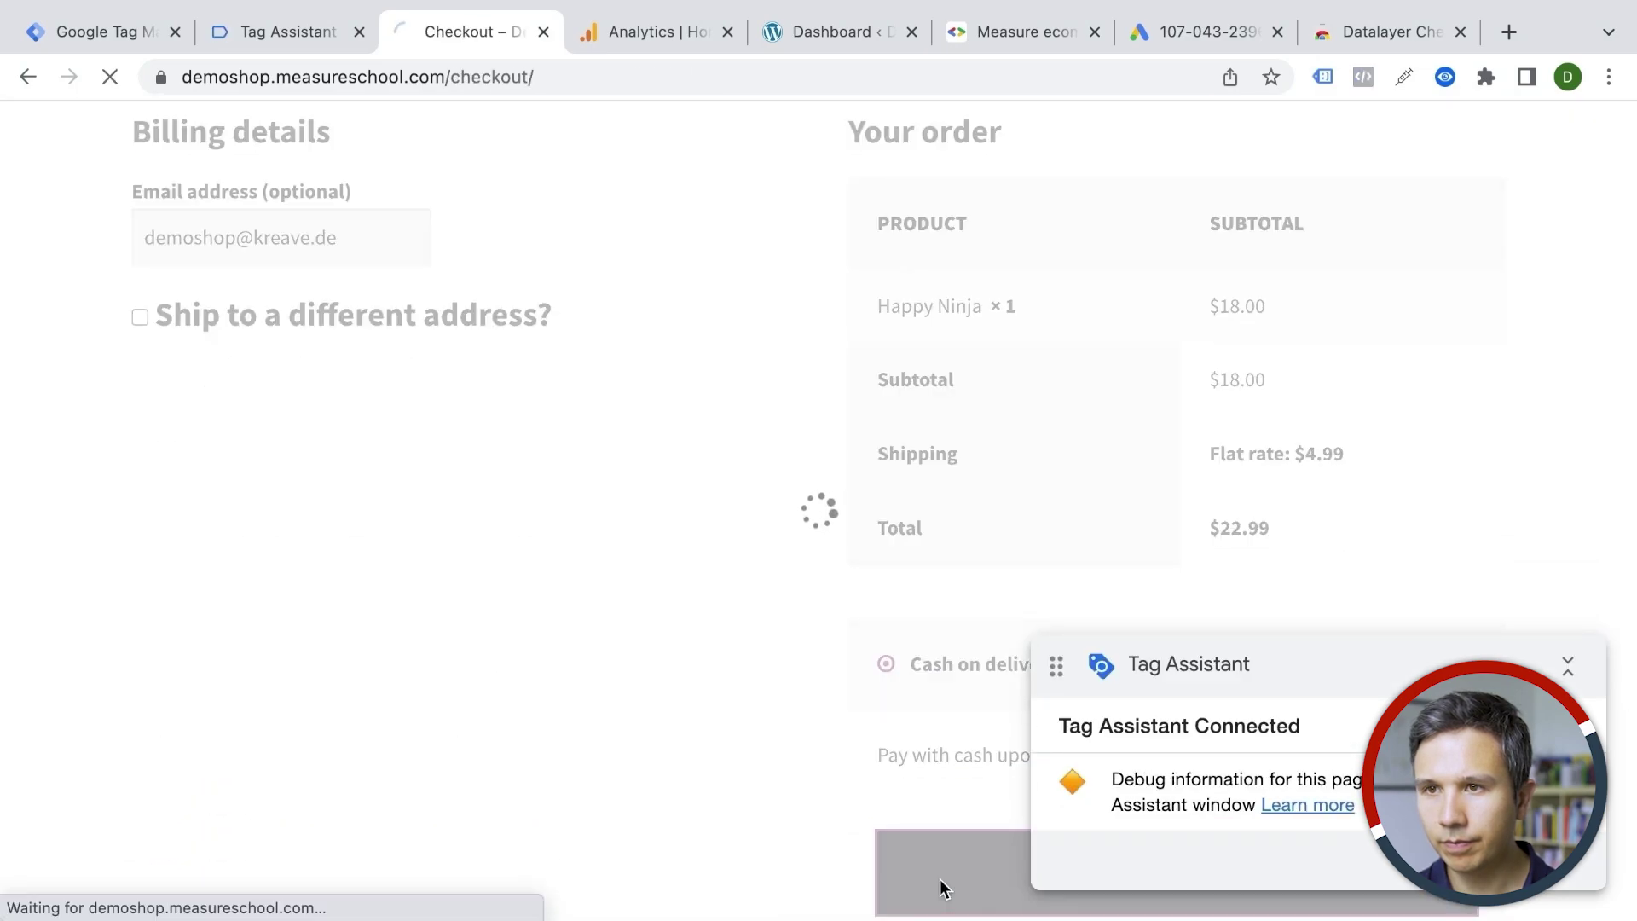
pyautogui.scroll(-5, 883, 680)
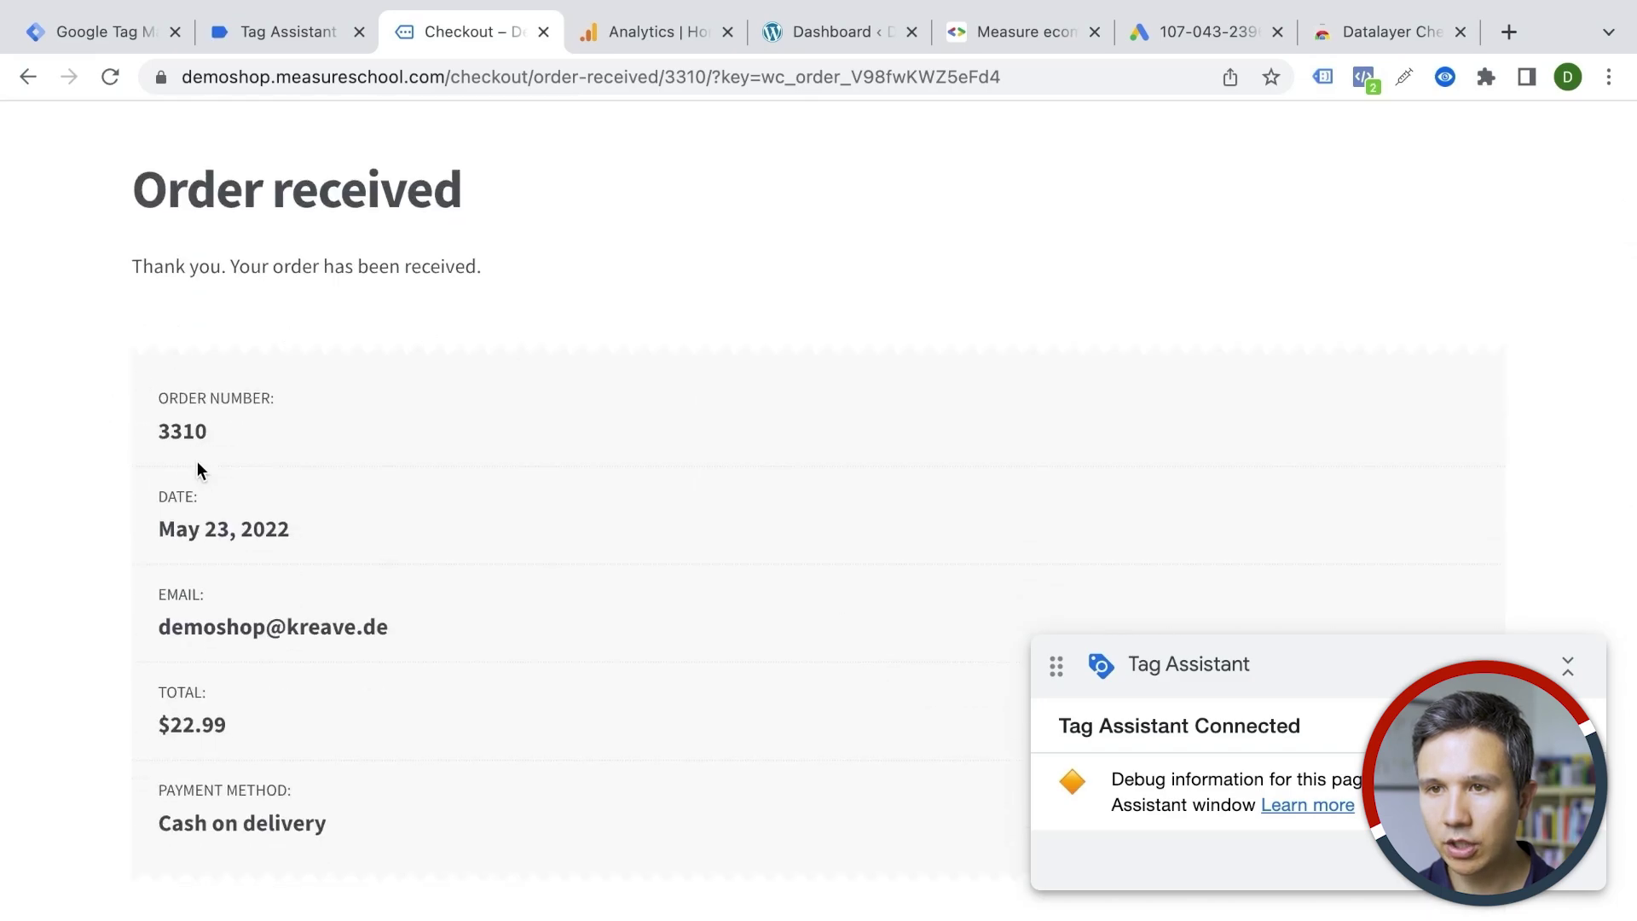
# Step: Open the purchase event in Tag Assistant and check its Data Layer values
pyautogui.click(264, 31)
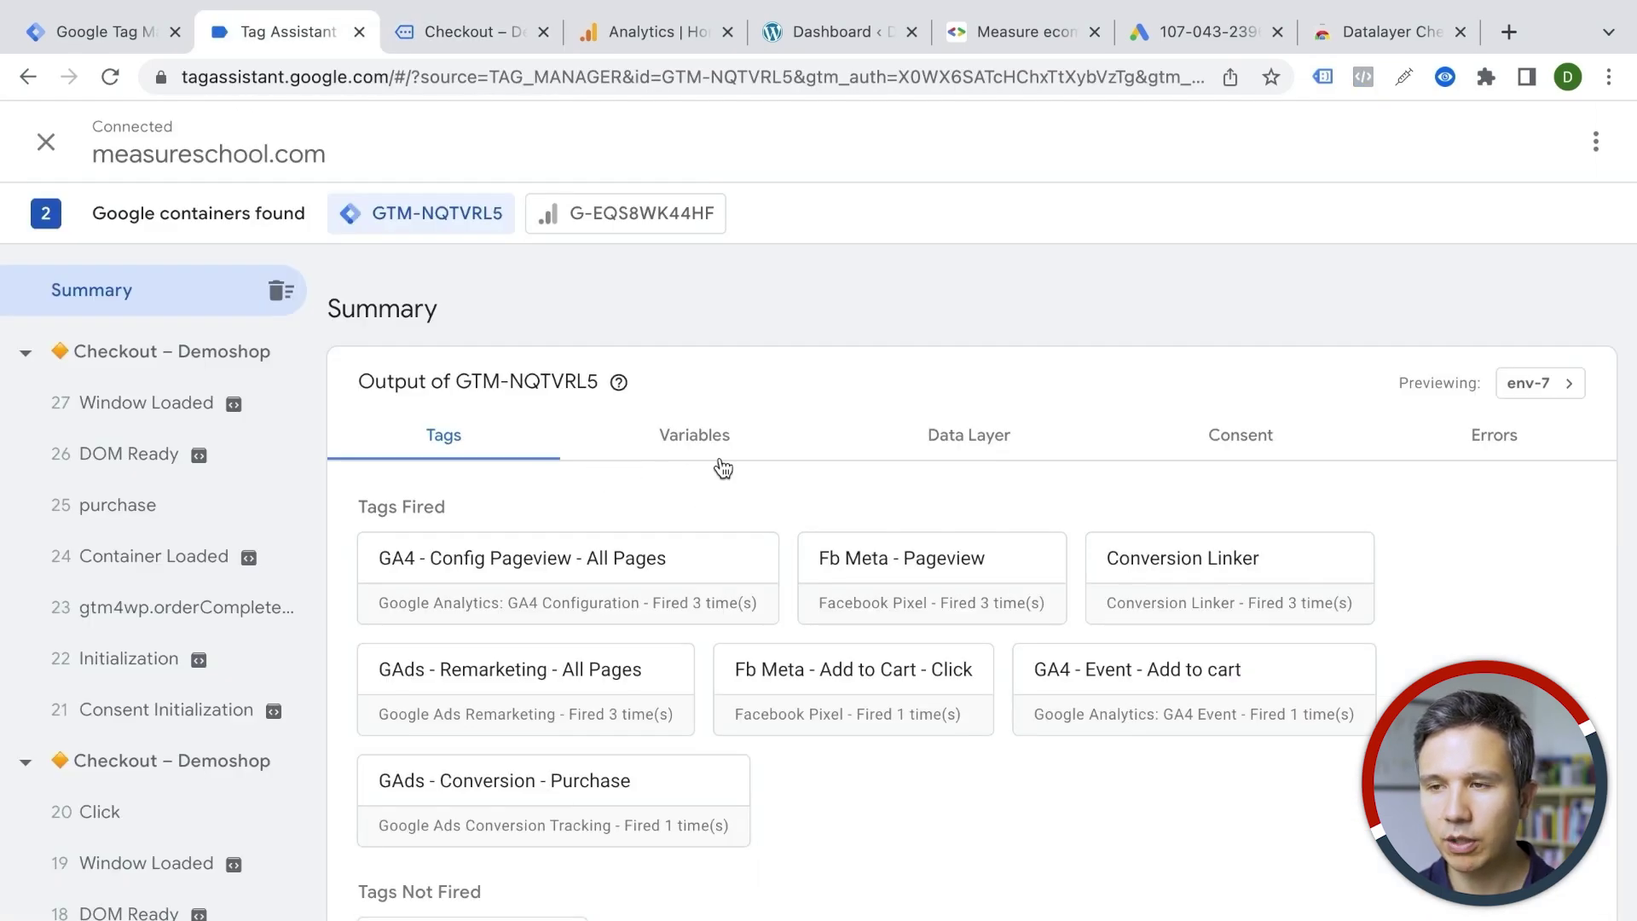
pyautogui.click(120, 504)
pyautogui.click(903, 584)
pyautogui.scroll(-5, 870, 566)
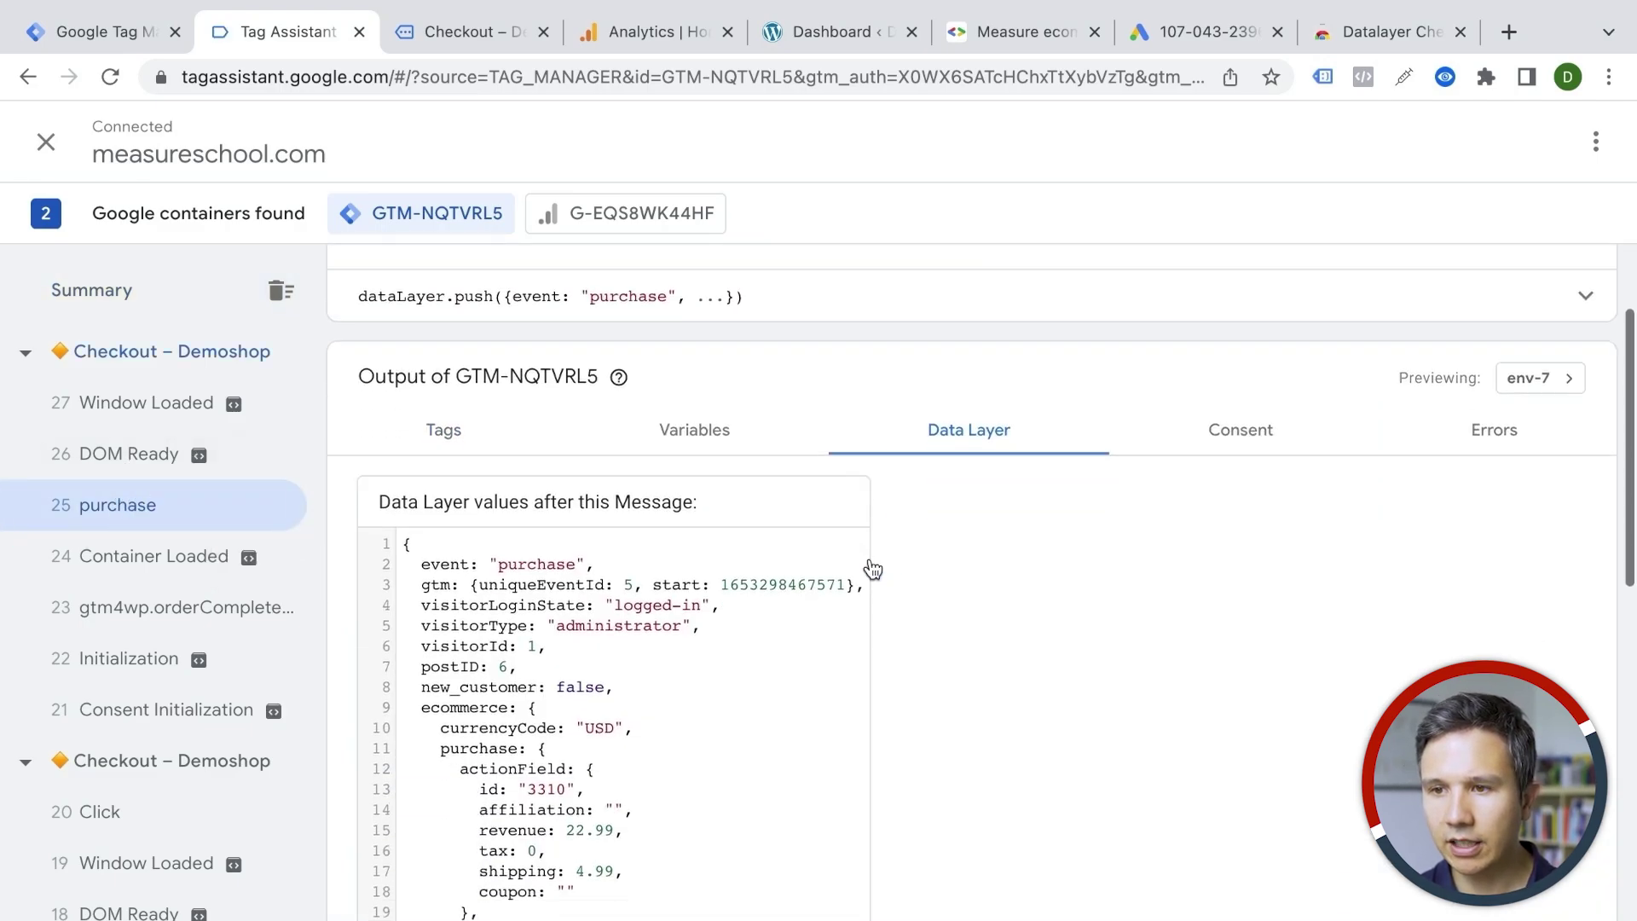
pyautogui.scroll(5, 702, 662)
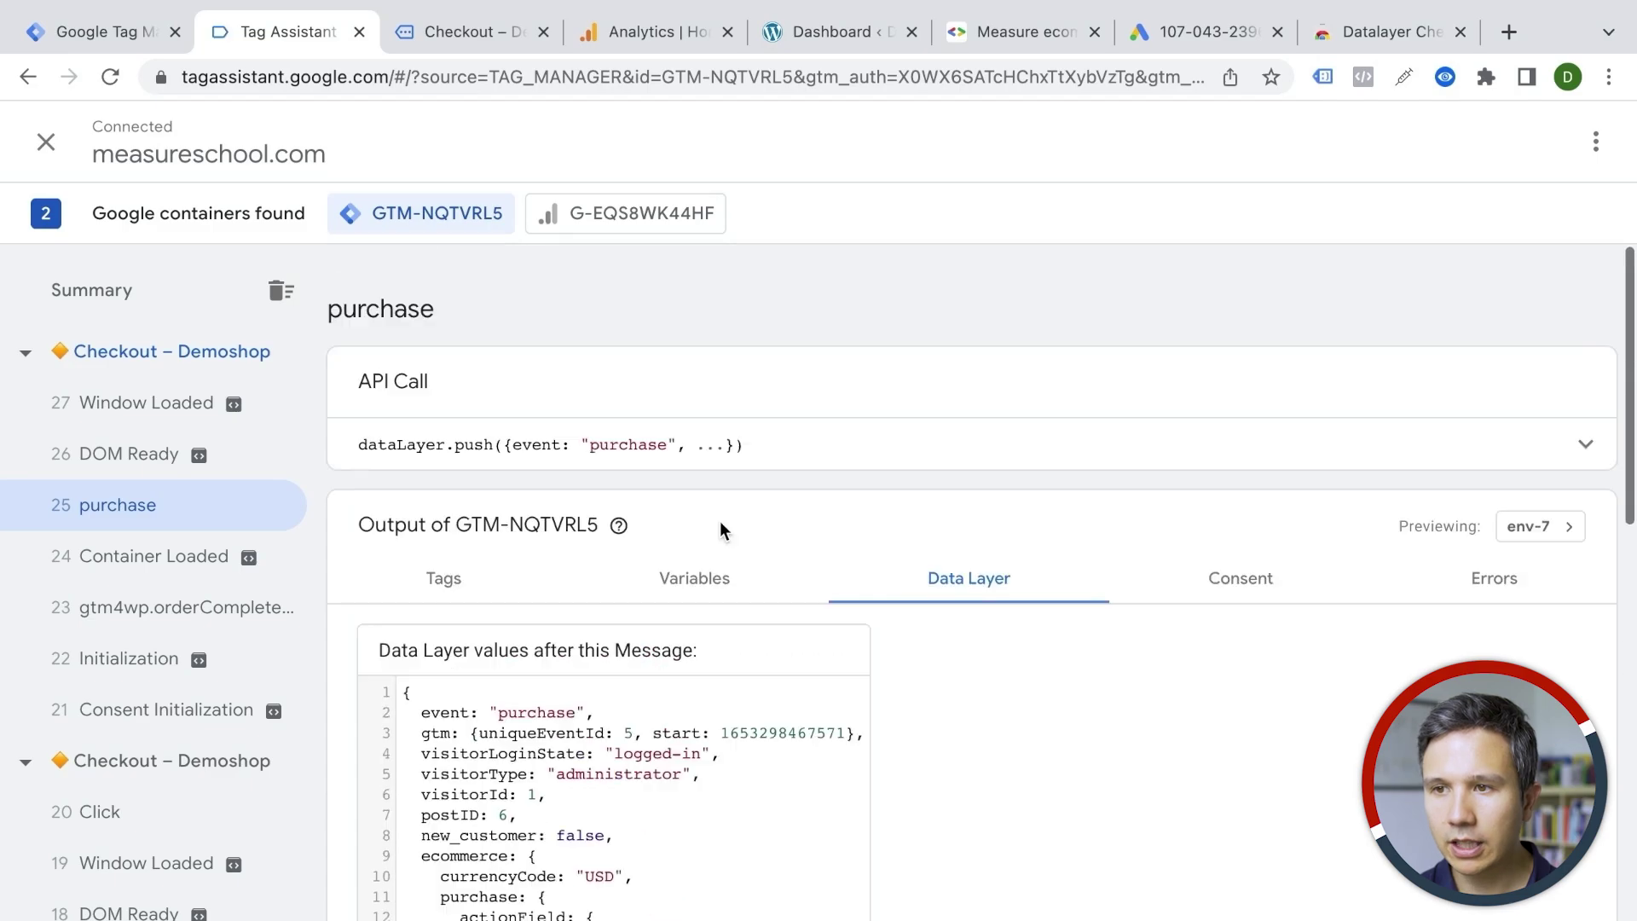
# Step: Review the purchase event's Variables, then confirm GAds - Conversion - Purchase fired
pyautogui.click(721, 588)
pyautogui.scroll(-5, 720, 592)
pyautogui.scroll(-1, 720, 591)
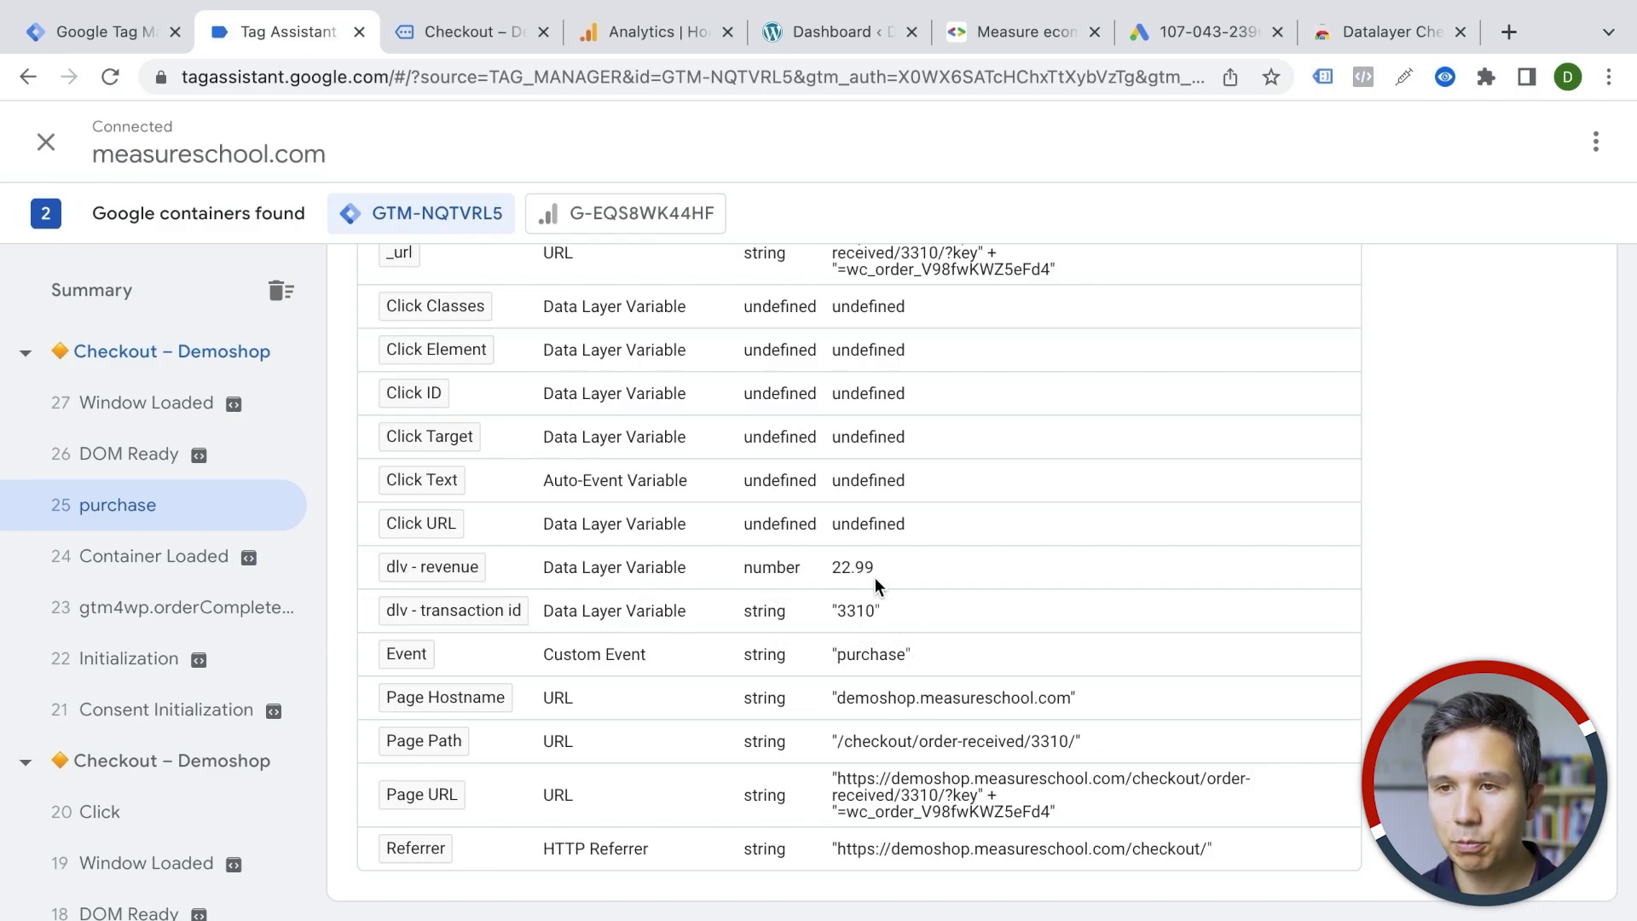
pyautogui.scroll(6, 690, 571)
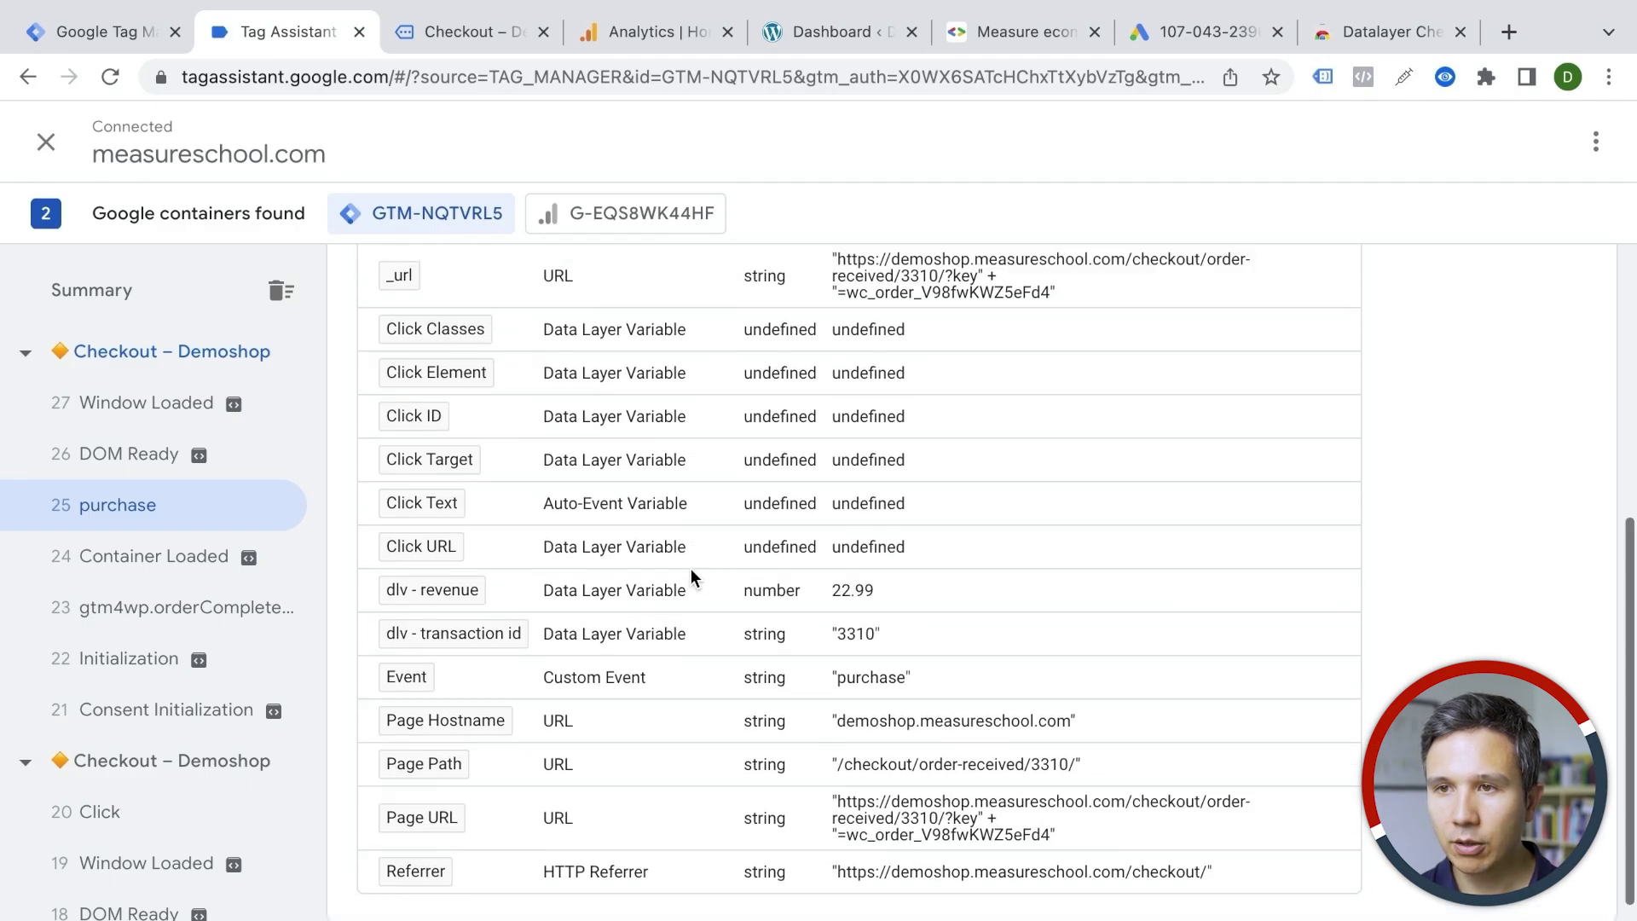
pyautogui.click(446, 468)
pyautogui.scroll(-1, 543, 458)
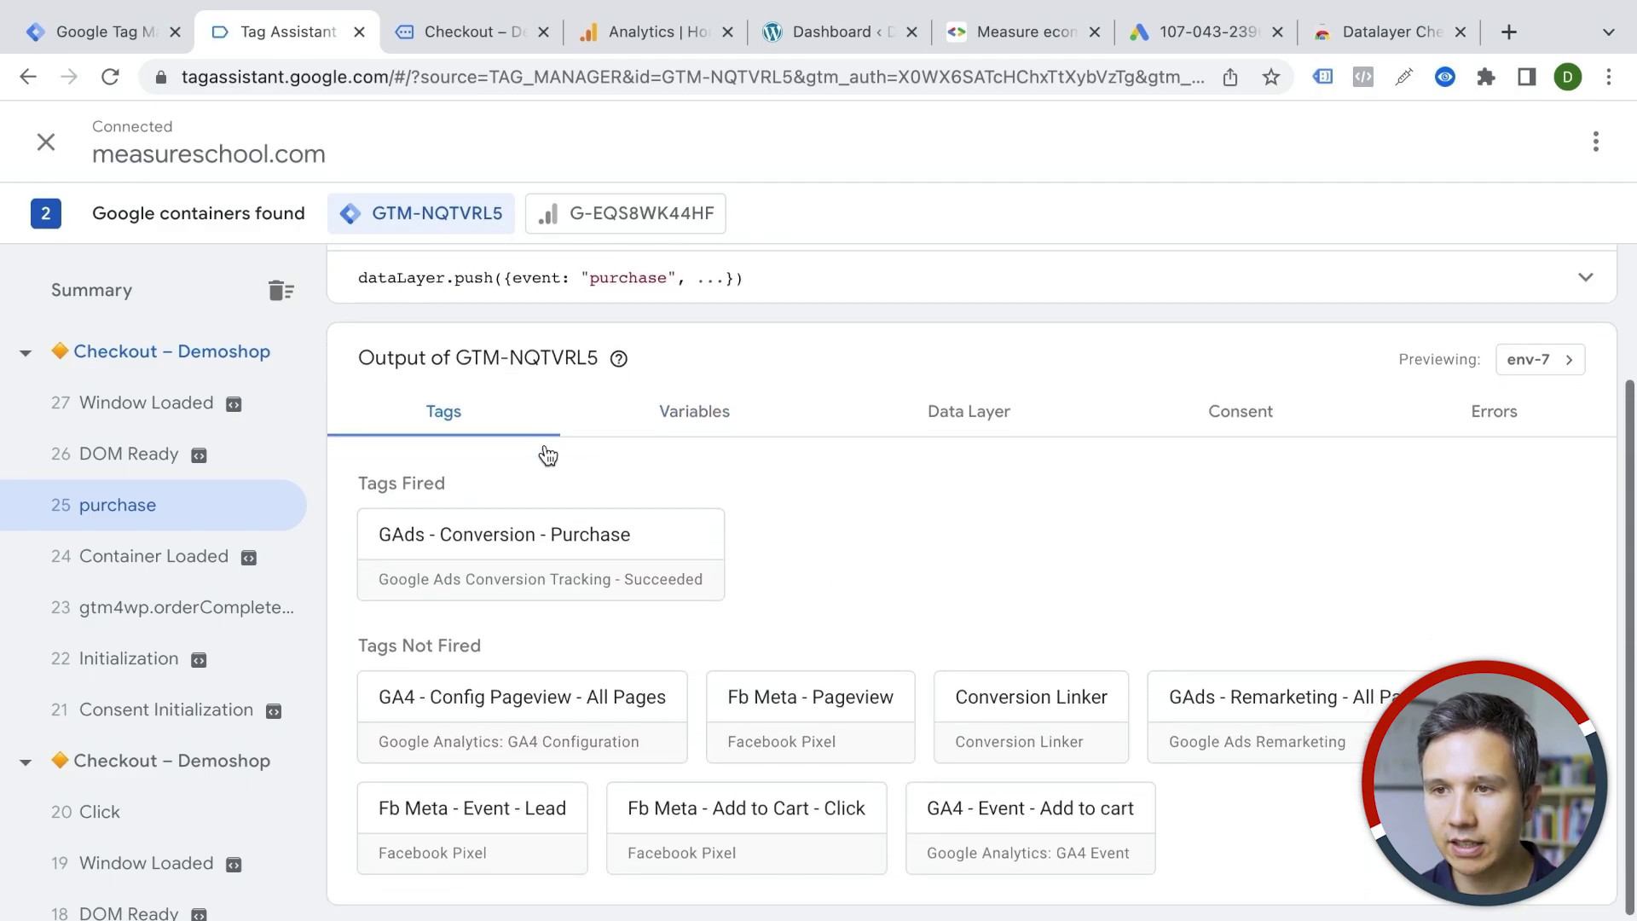
# Step: Expand all properties of the fired GAds - Conversion - Purchase tag, checking transaction ID 3310 and value 22.99
pyautogui.click(474, 551)
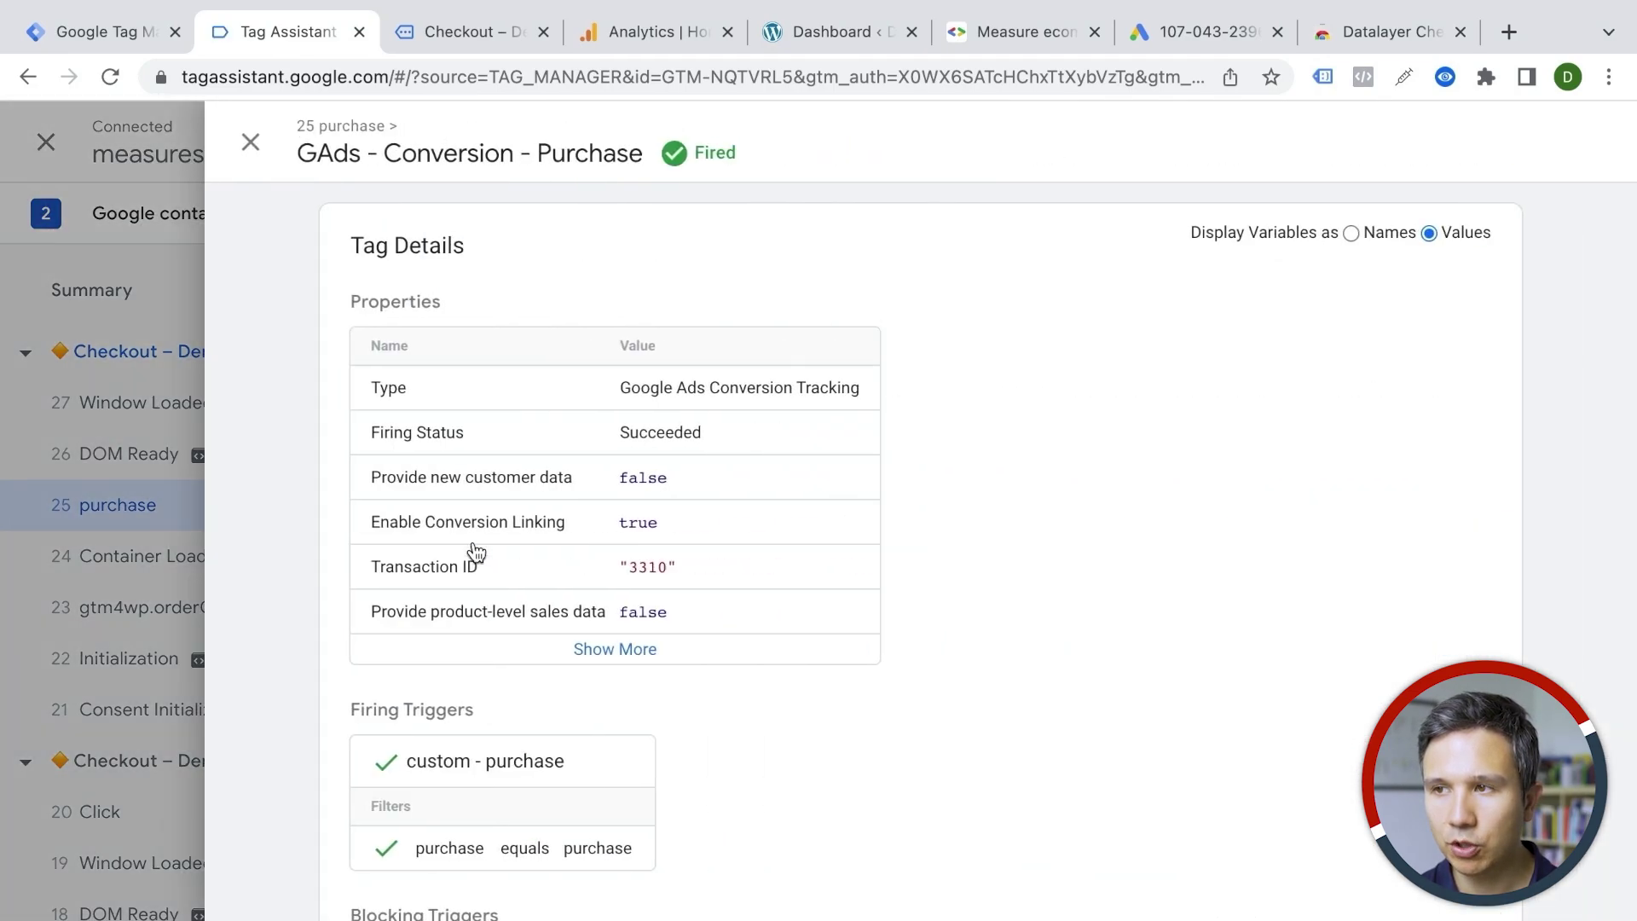
pyautogui.click(1350, 232)
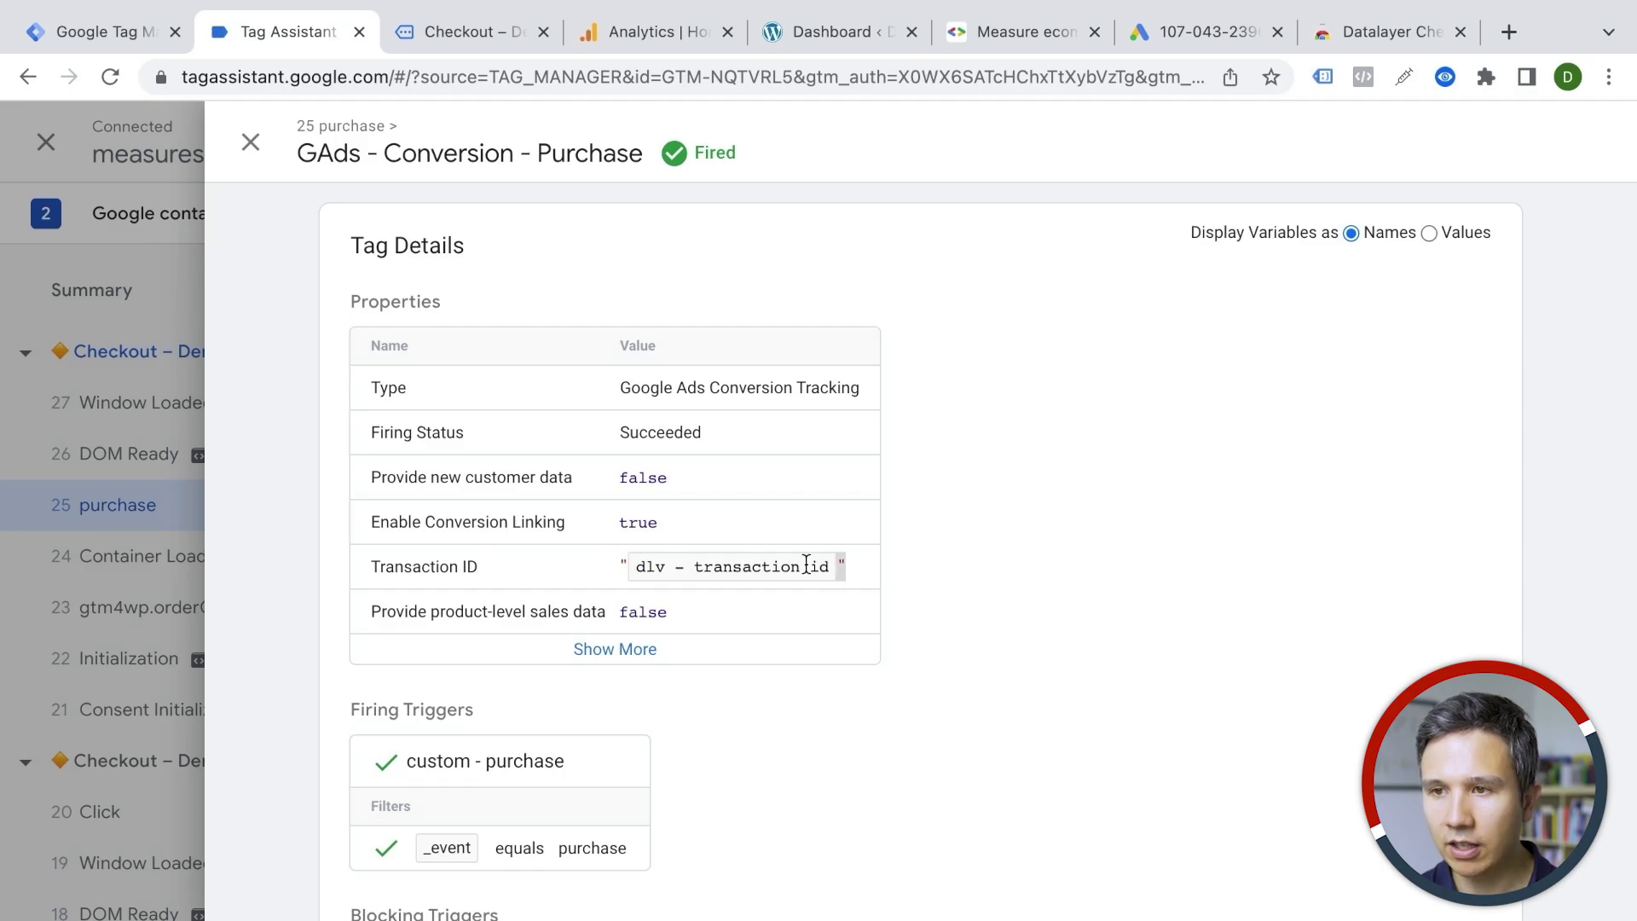
pyautogui.click(1429, 233)
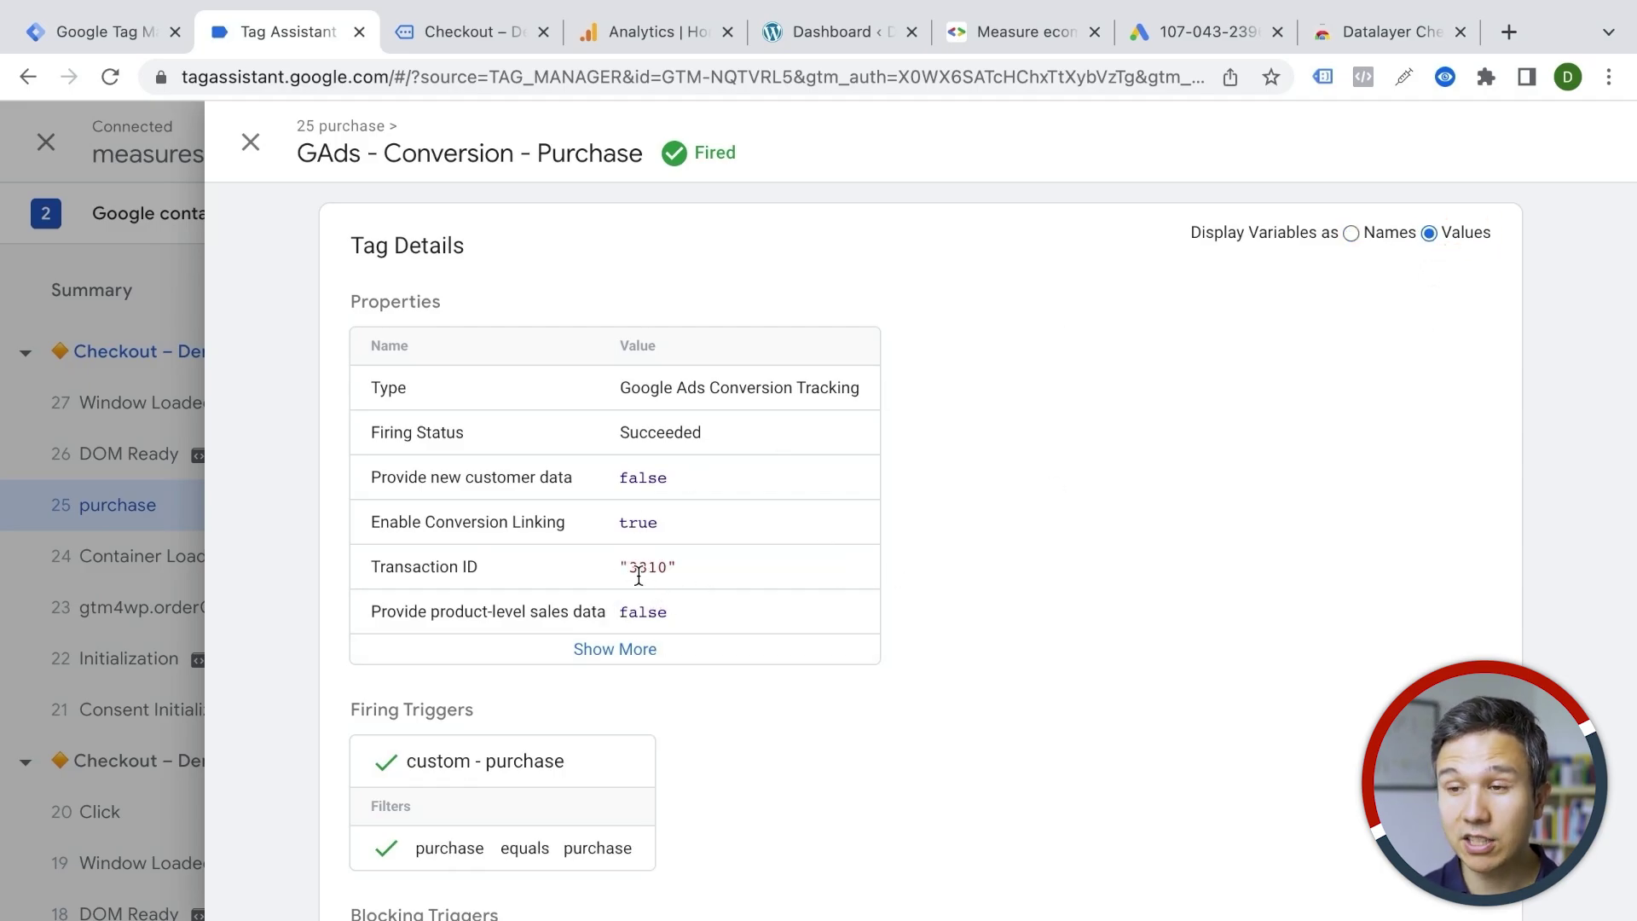
pyautogui.doubleClick(634, 568)
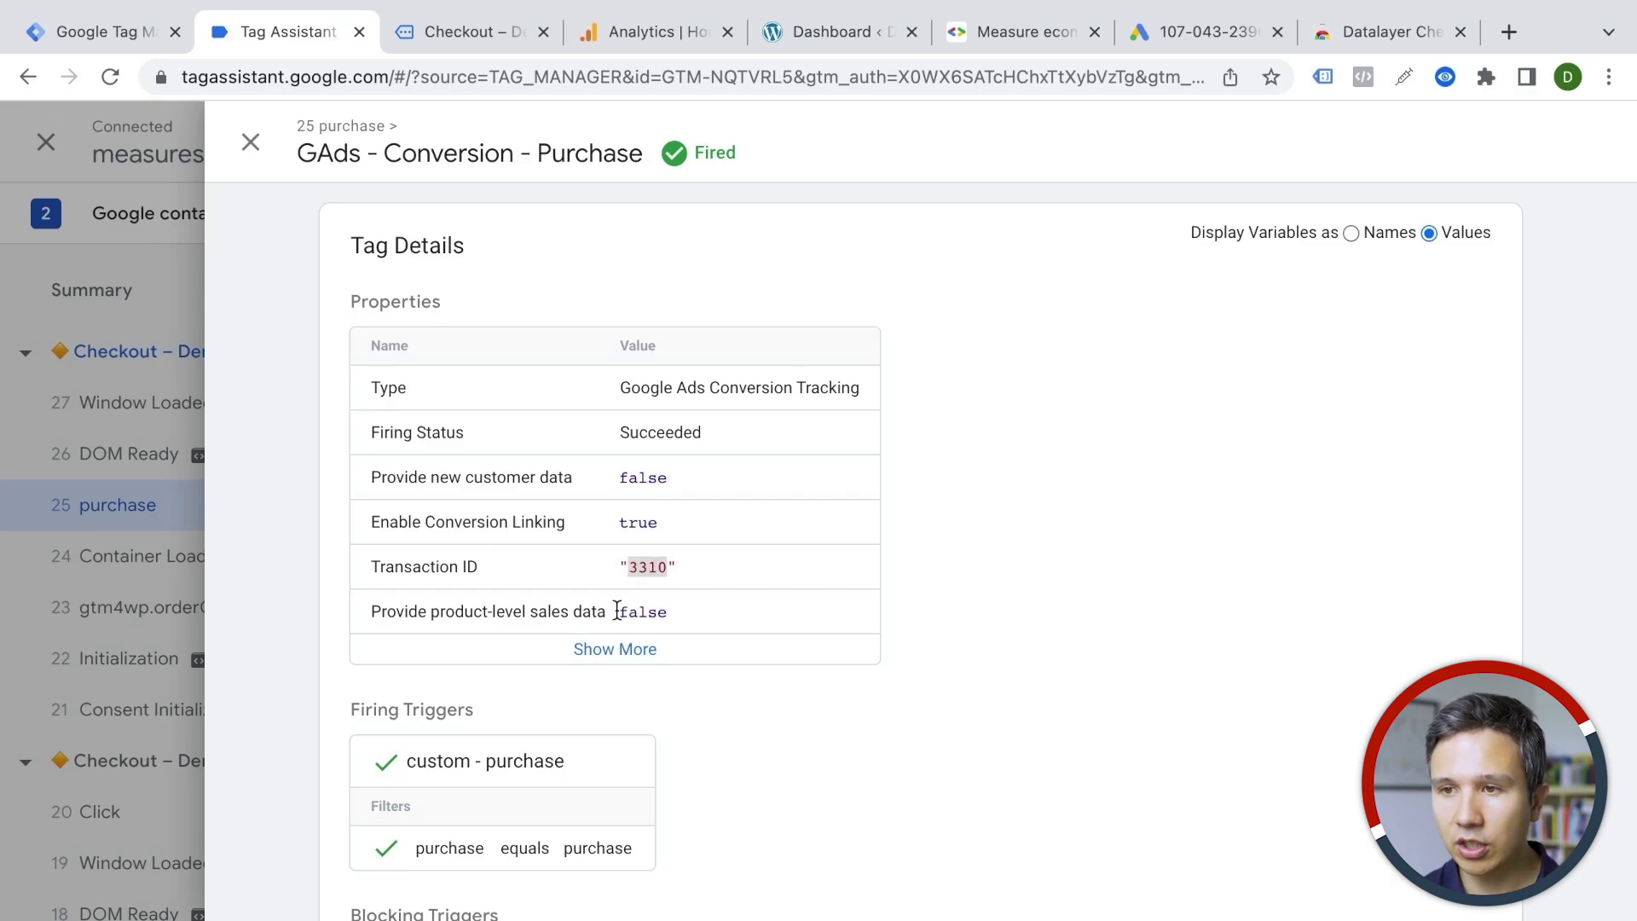
pyautogui.click(611, 649)
pyautogui.scroll(-1, 562, 605)
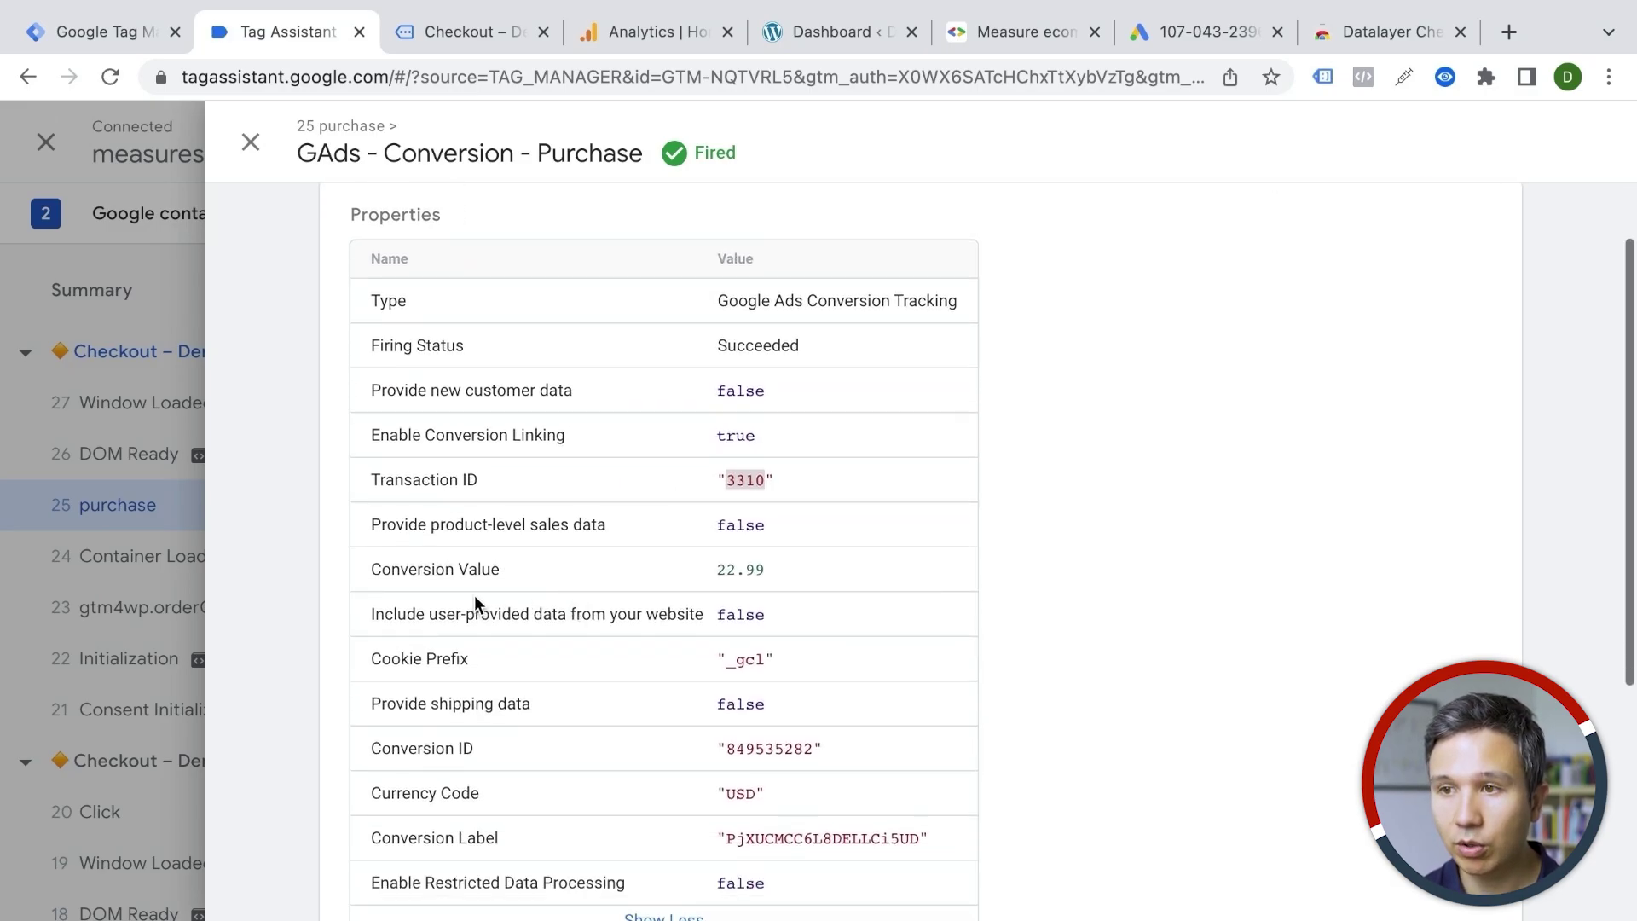
pyautogui.moveTo(717, 570); pyautogui.dragTo(735, 571)
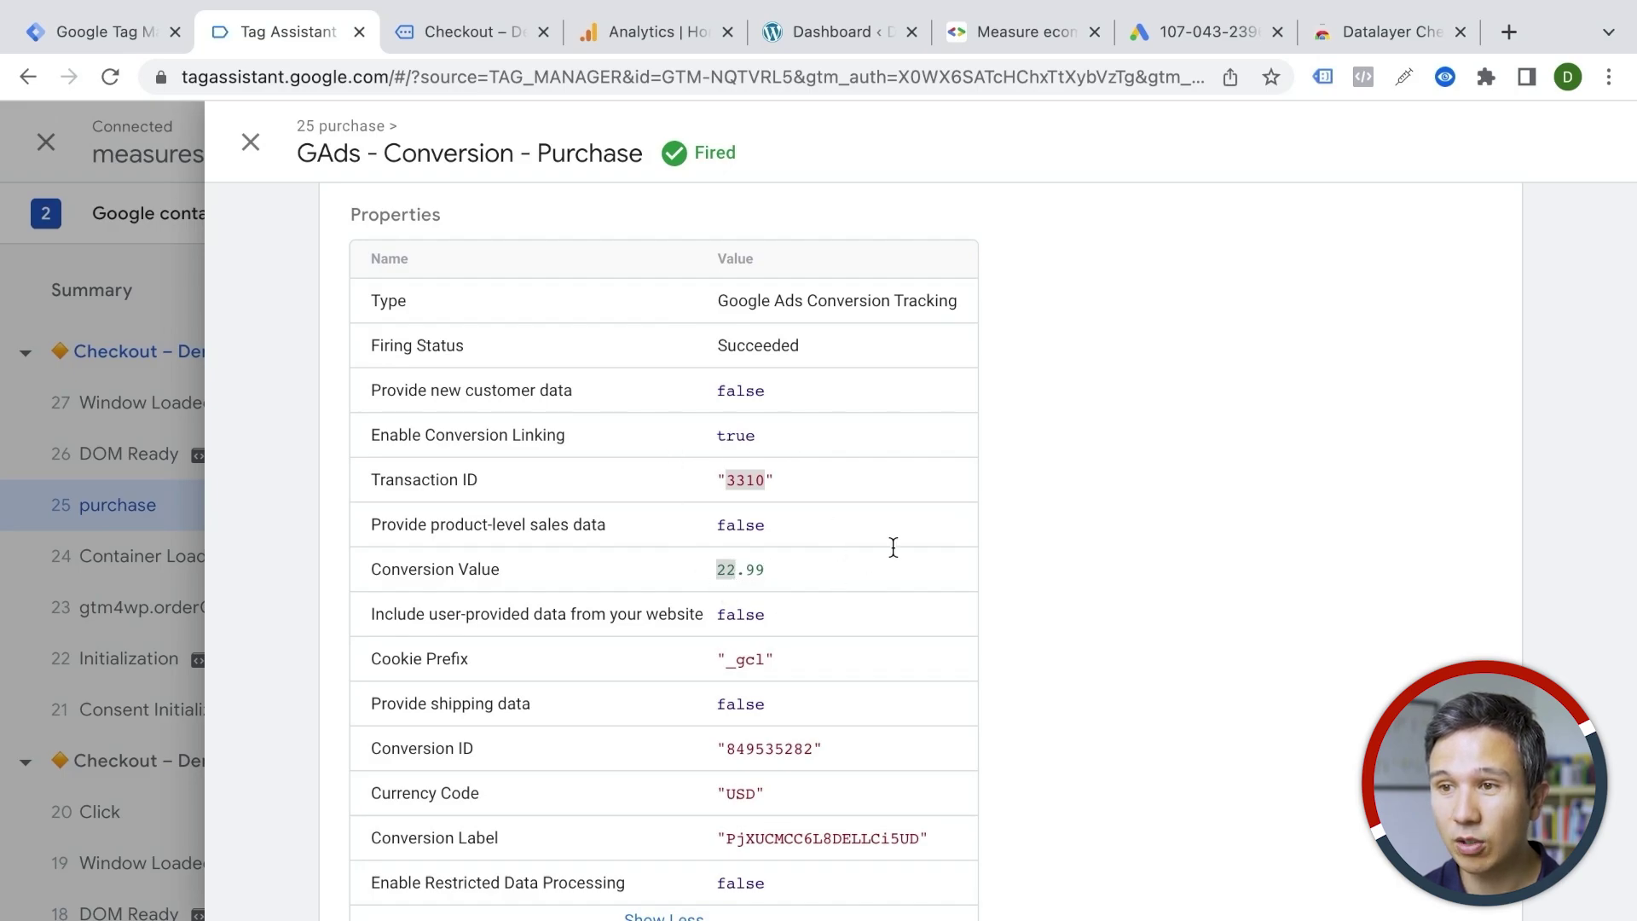
pyautogui.scroll(-4, 754, 608)
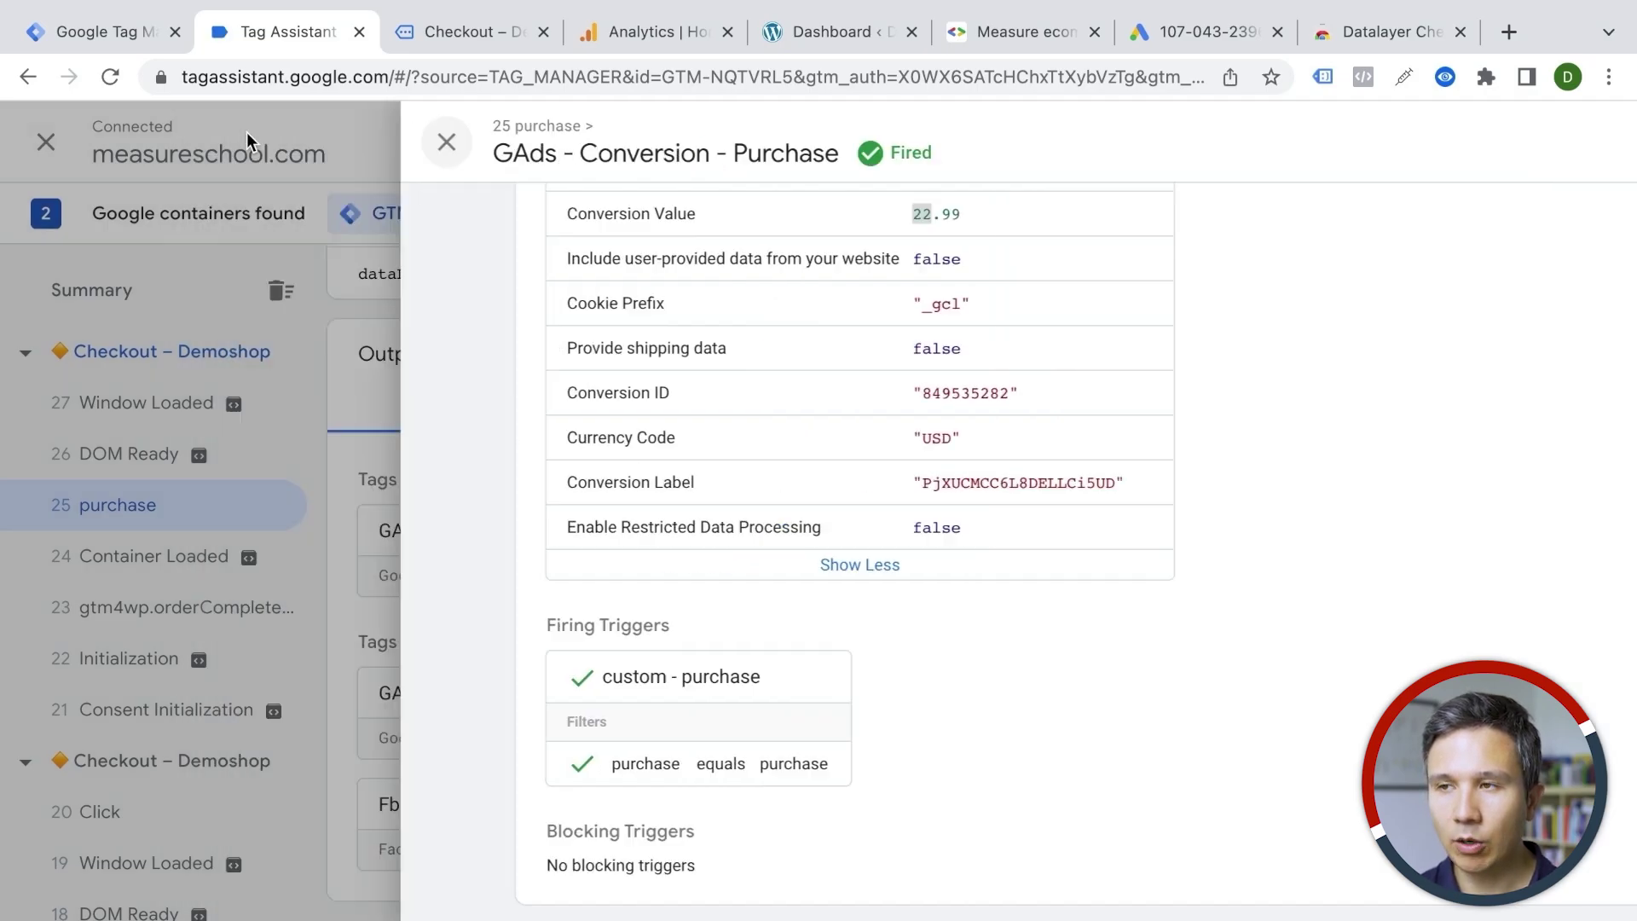
# Step: Close the tag details and finish the Purchase (4) conversion action setup in Google Ads
pyautogui.click(248, 135)
pyautogui.click(1182, 46)
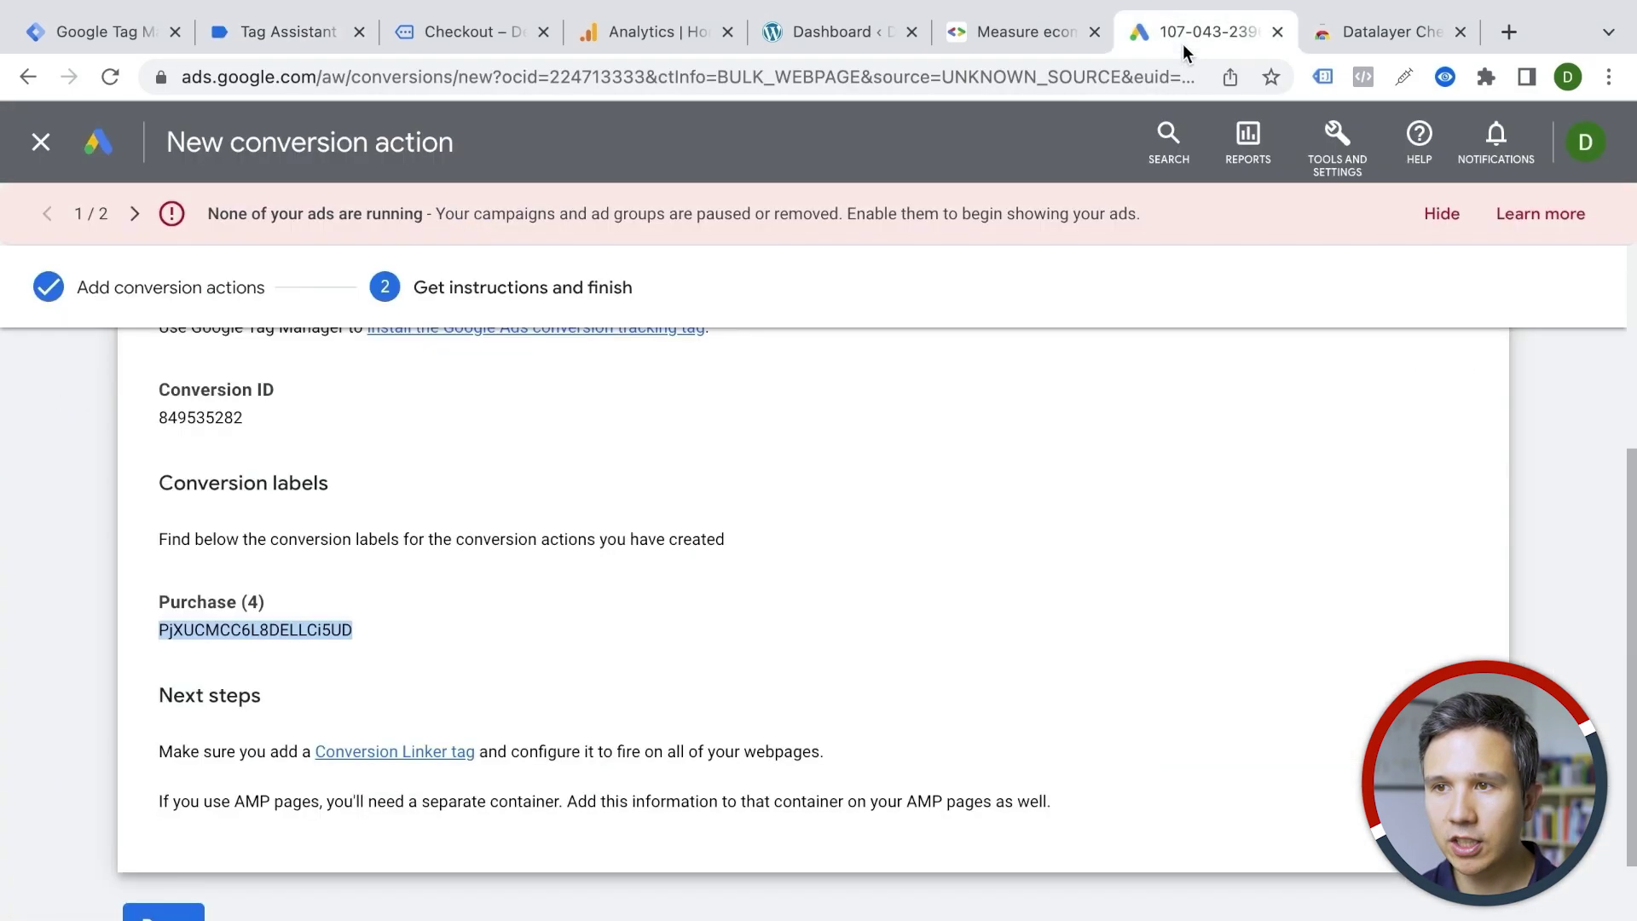
pyautogui.scroll(-1, 679, 489)
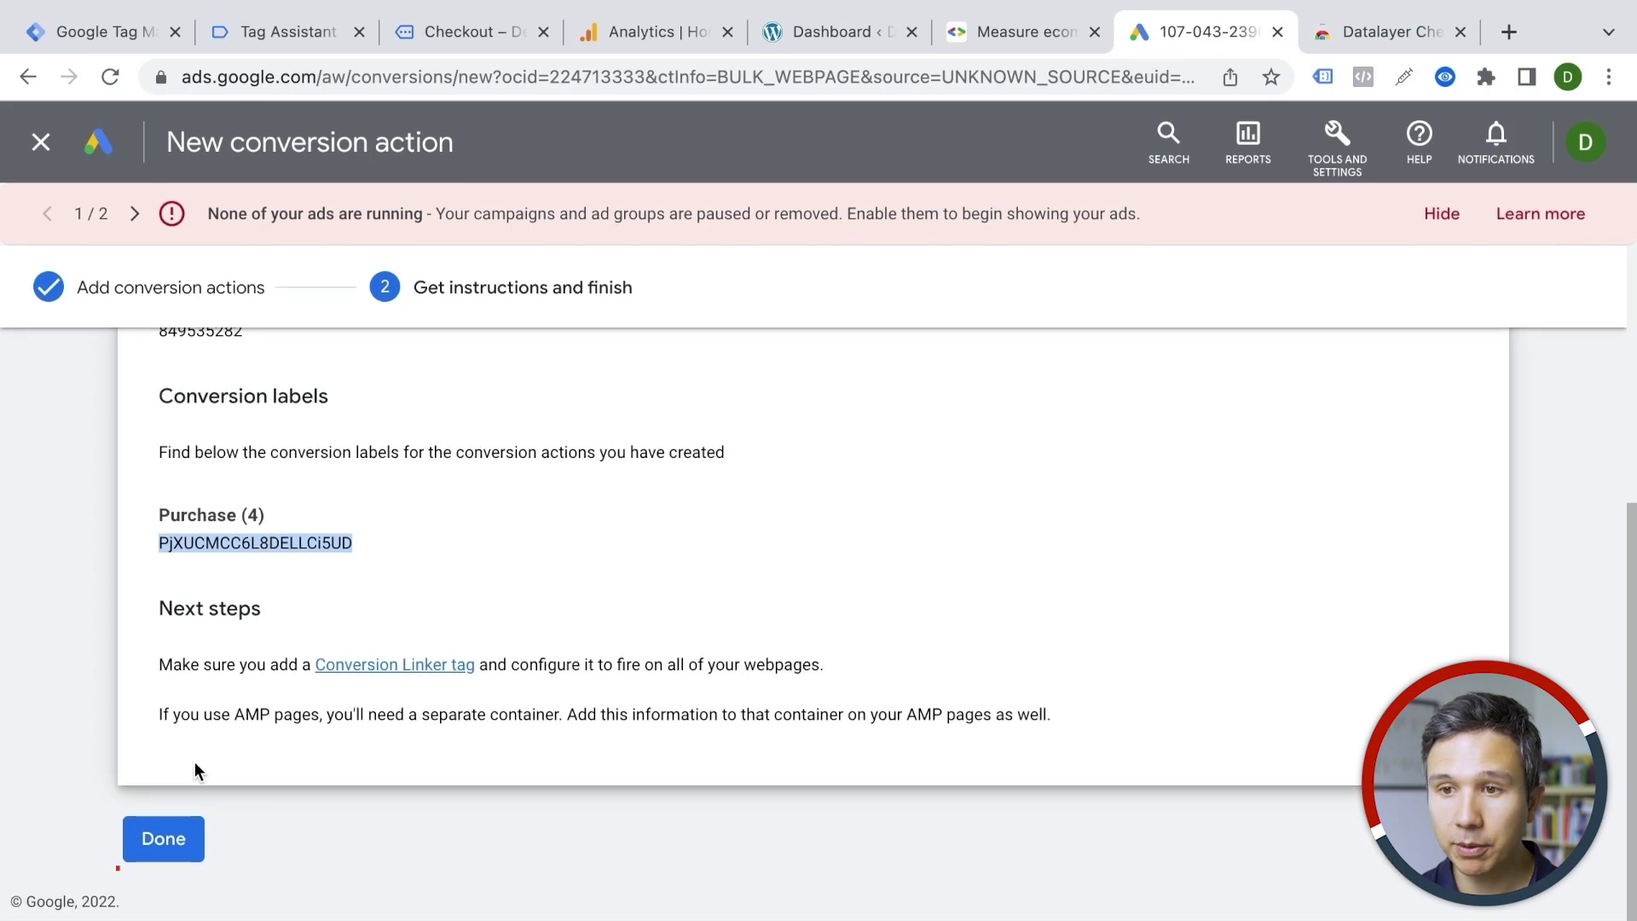
pyautogui.click(168, 838)
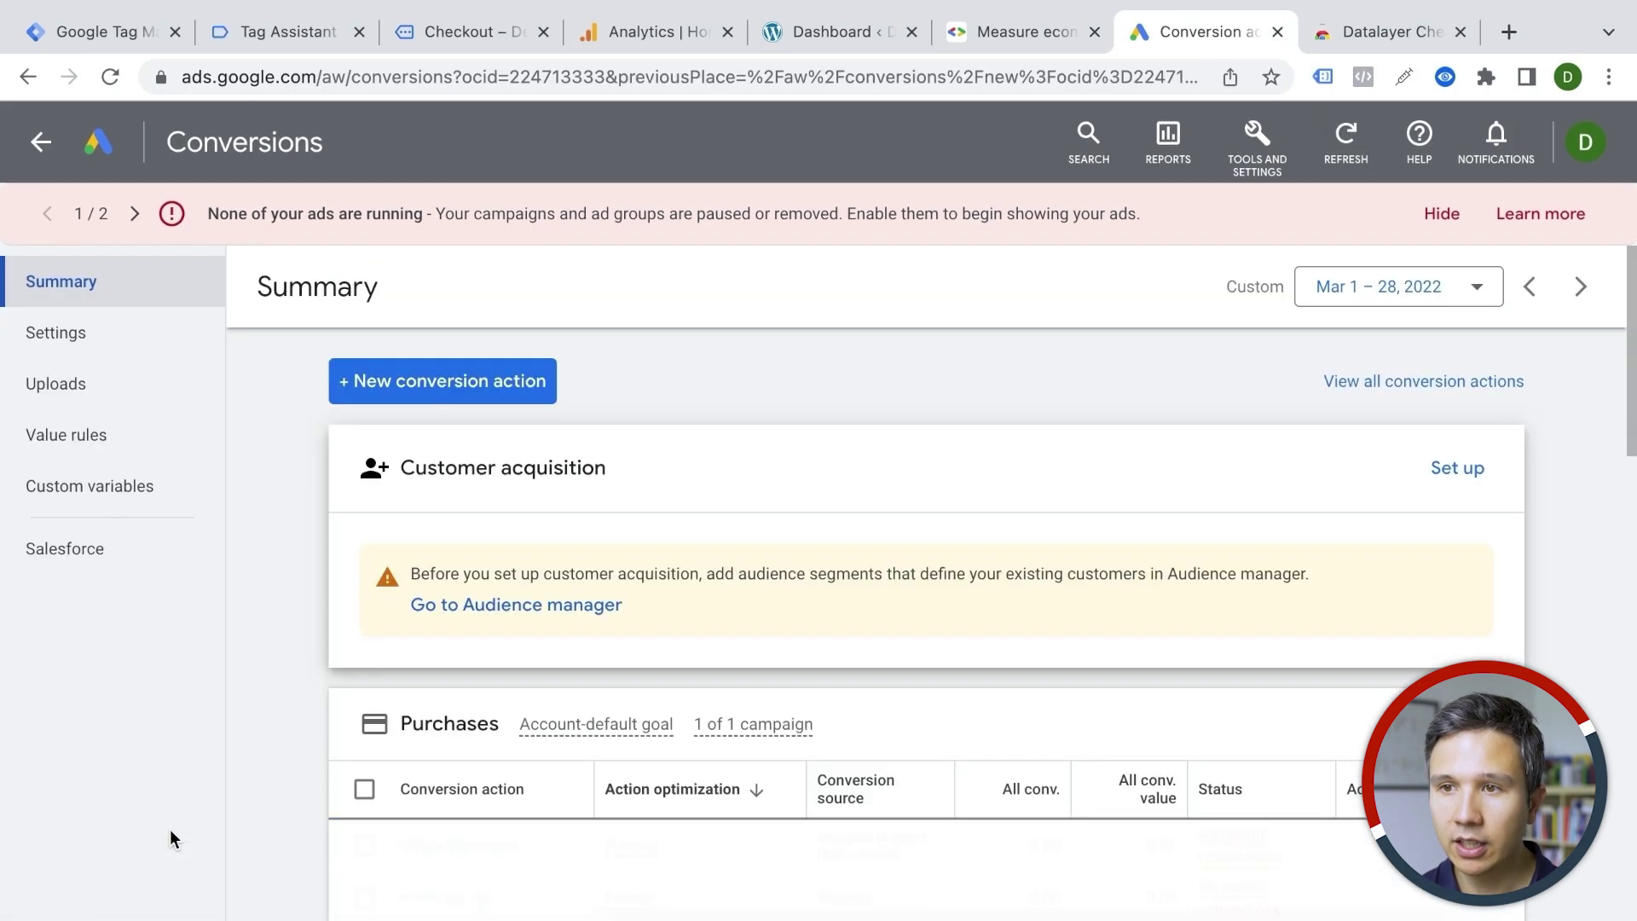
pyautogui.scroll(-5, 372, 735)
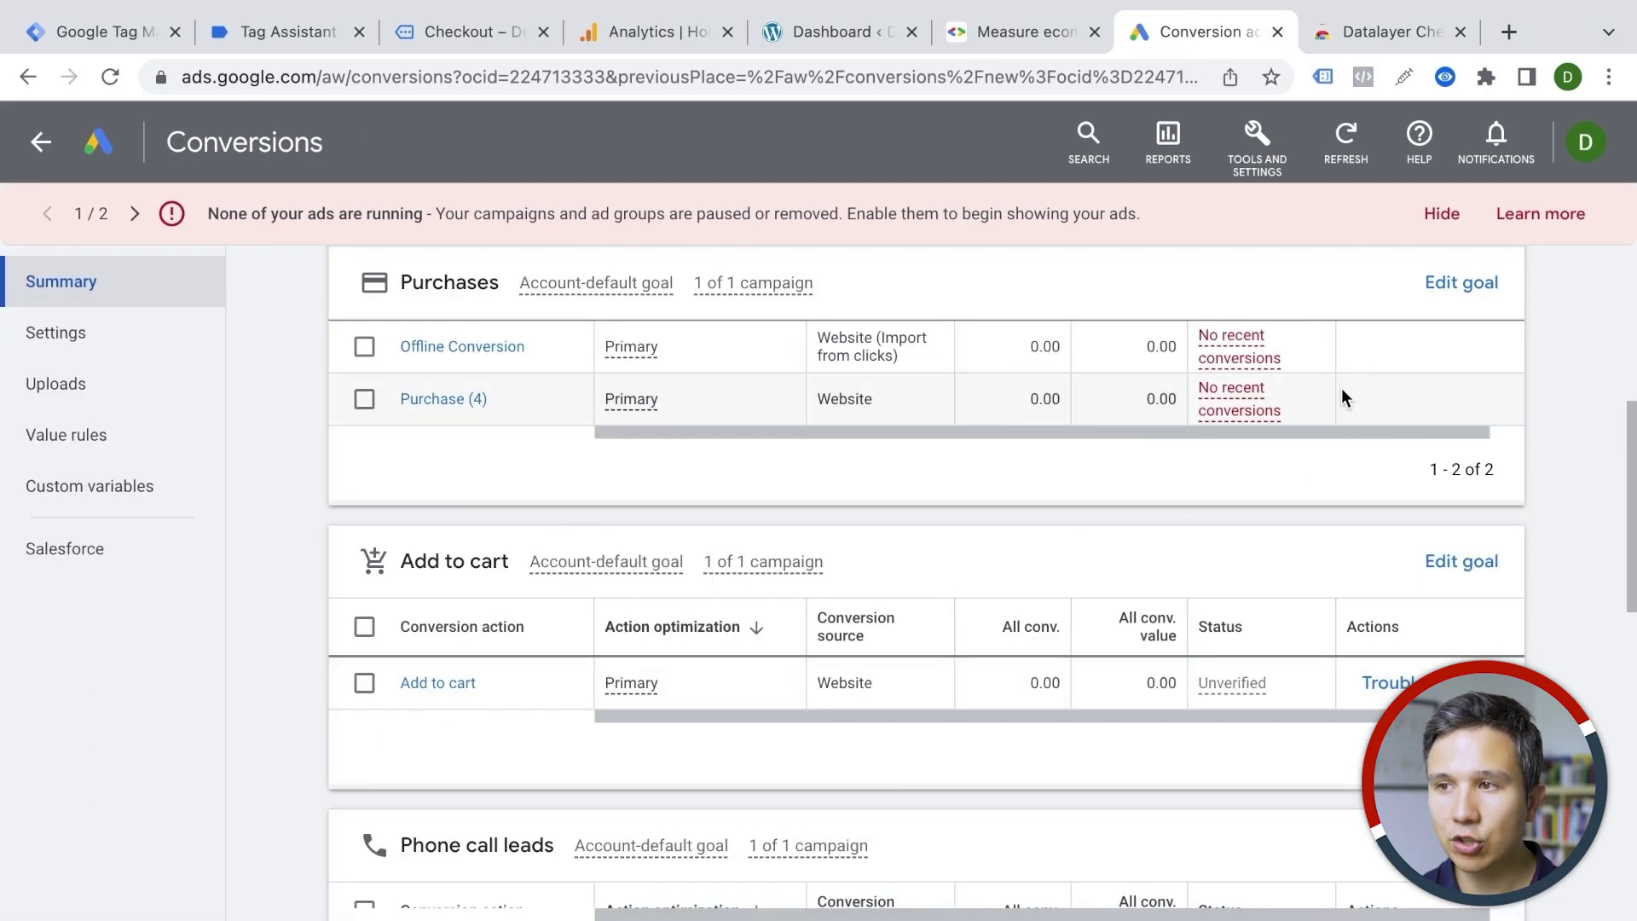
pyautogui.moveTo(1210, 424)
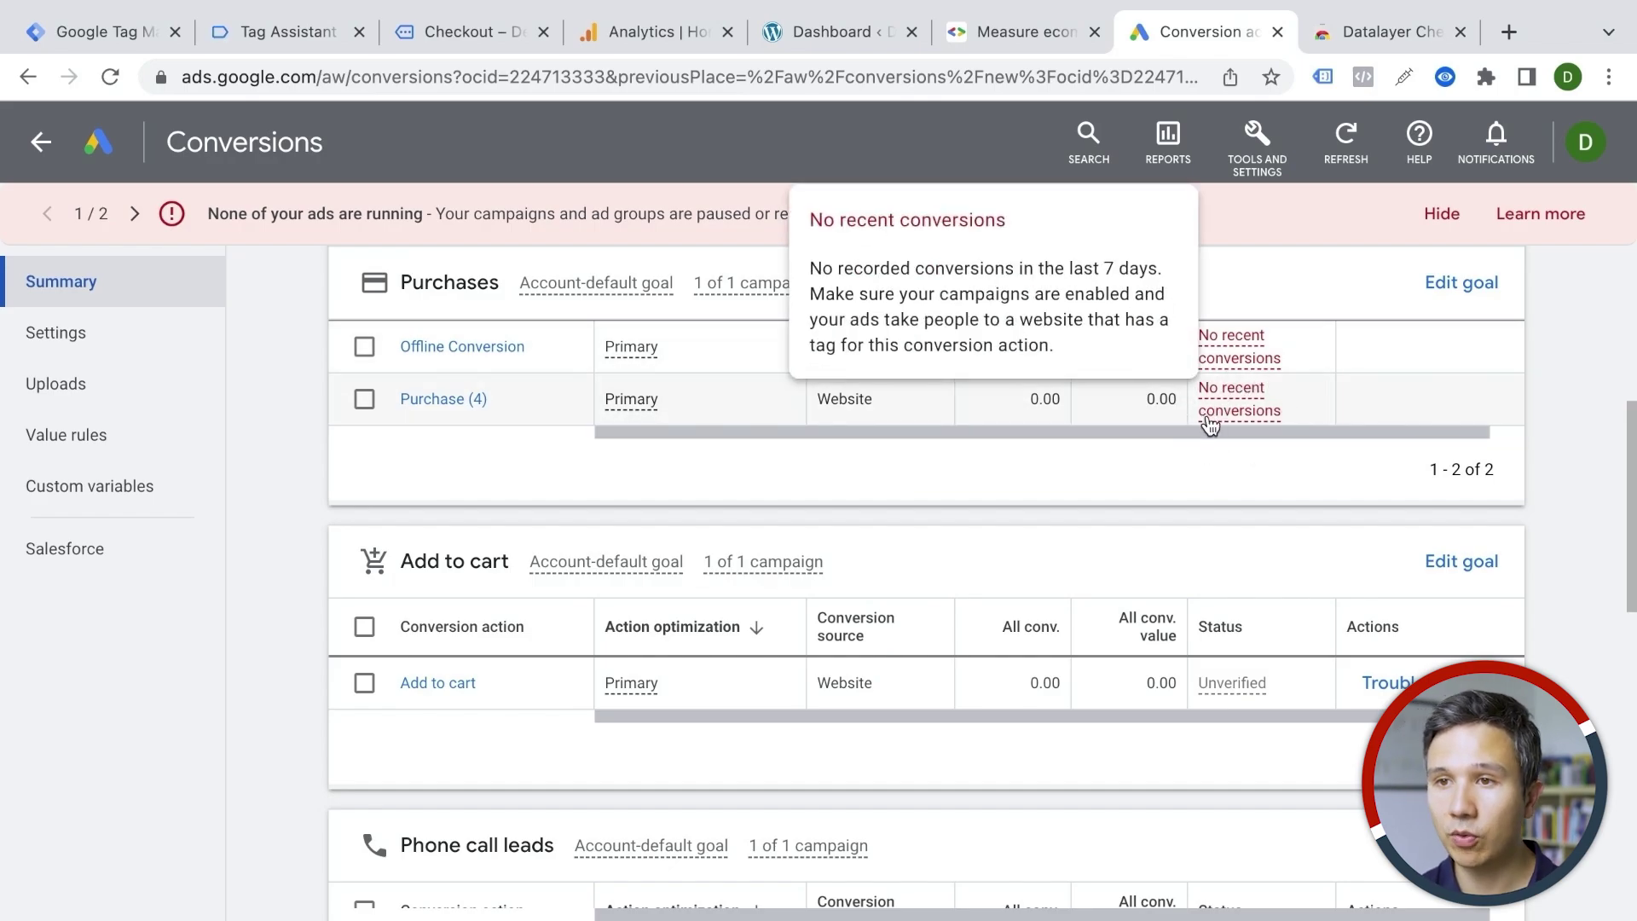
# Step: Open Purchase (4) and view its Webpages tab, empty for Mar 1 – 28, 2022
pyautogui.click(474, 399)
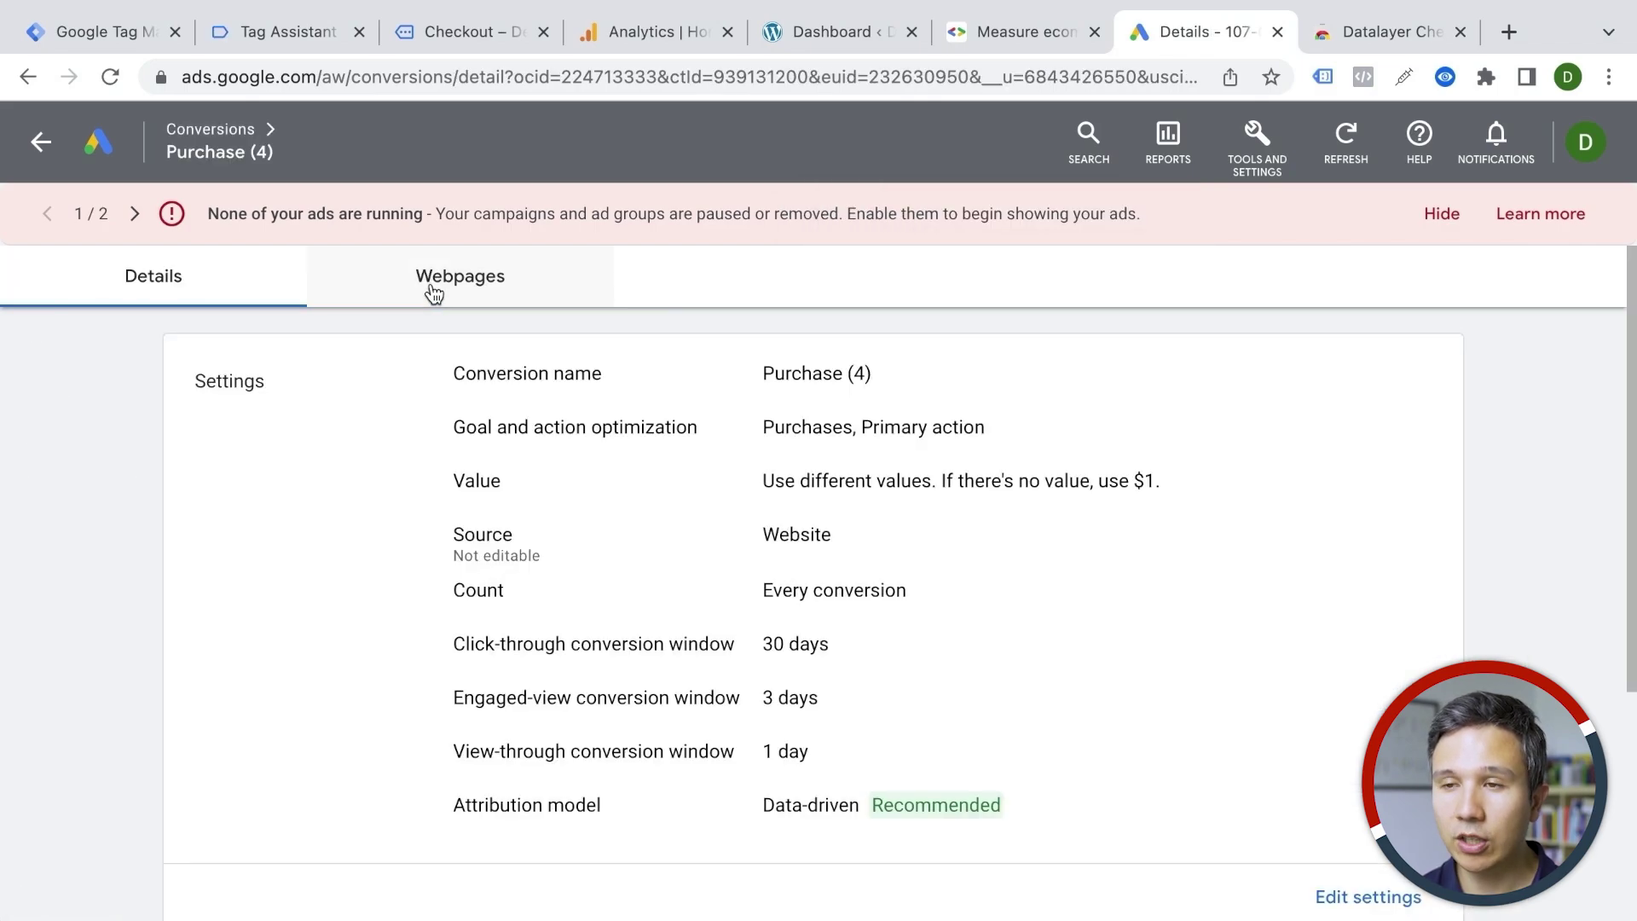
pyautogui.click(432, 291)
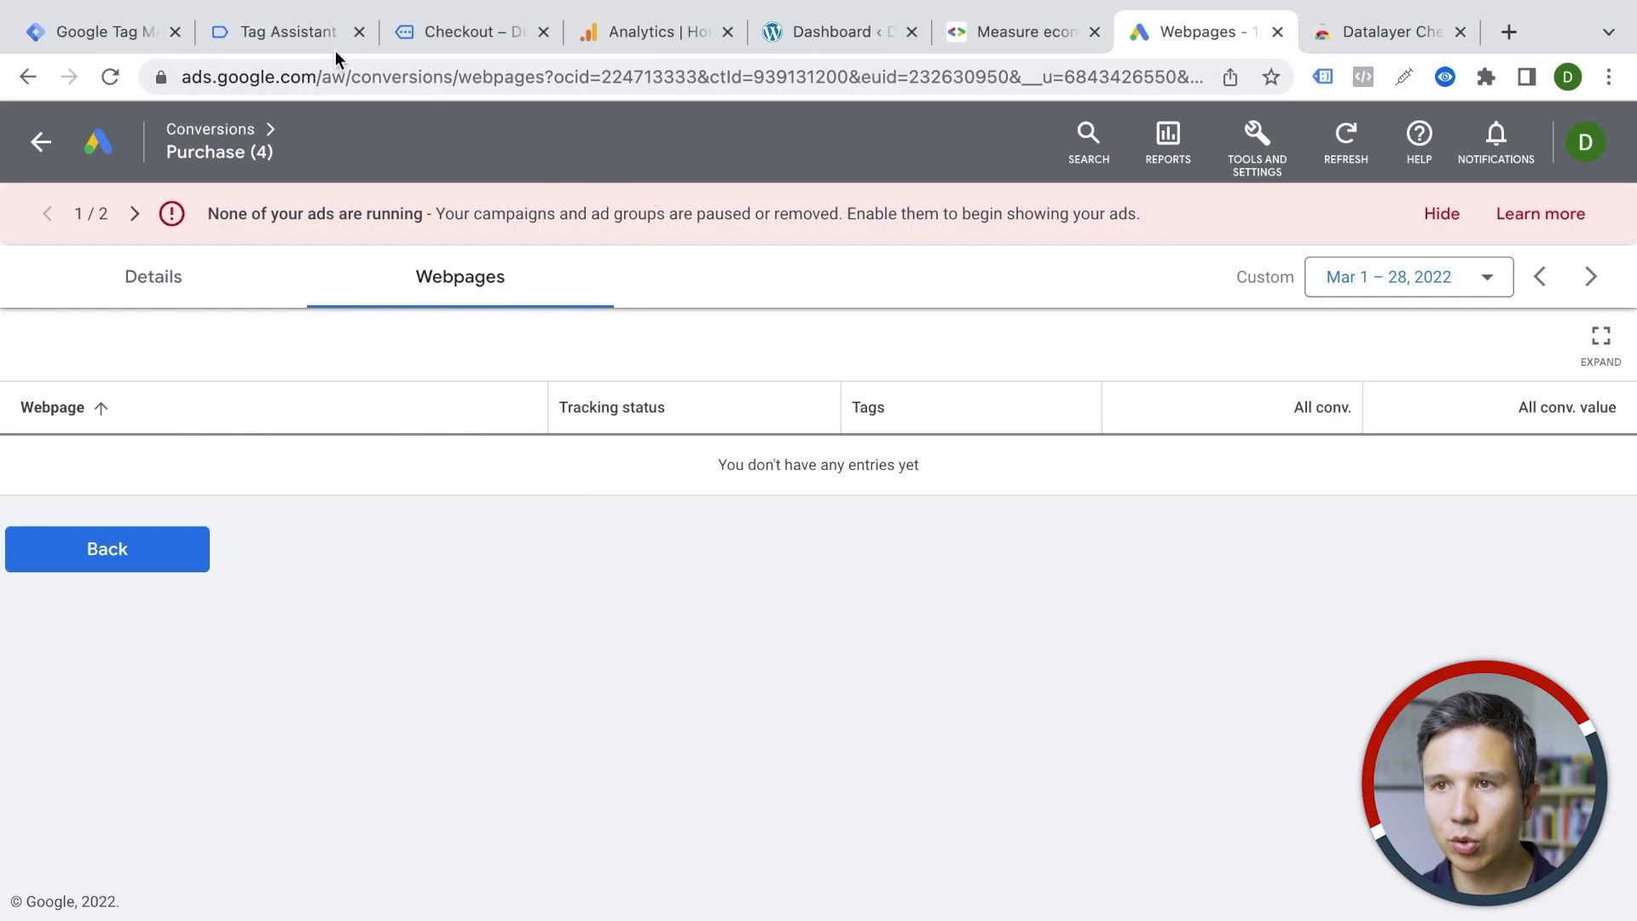
# Step: Enable Tag Assistant Legacy for the Demoshop tab
pyautogui.click(471, 38)
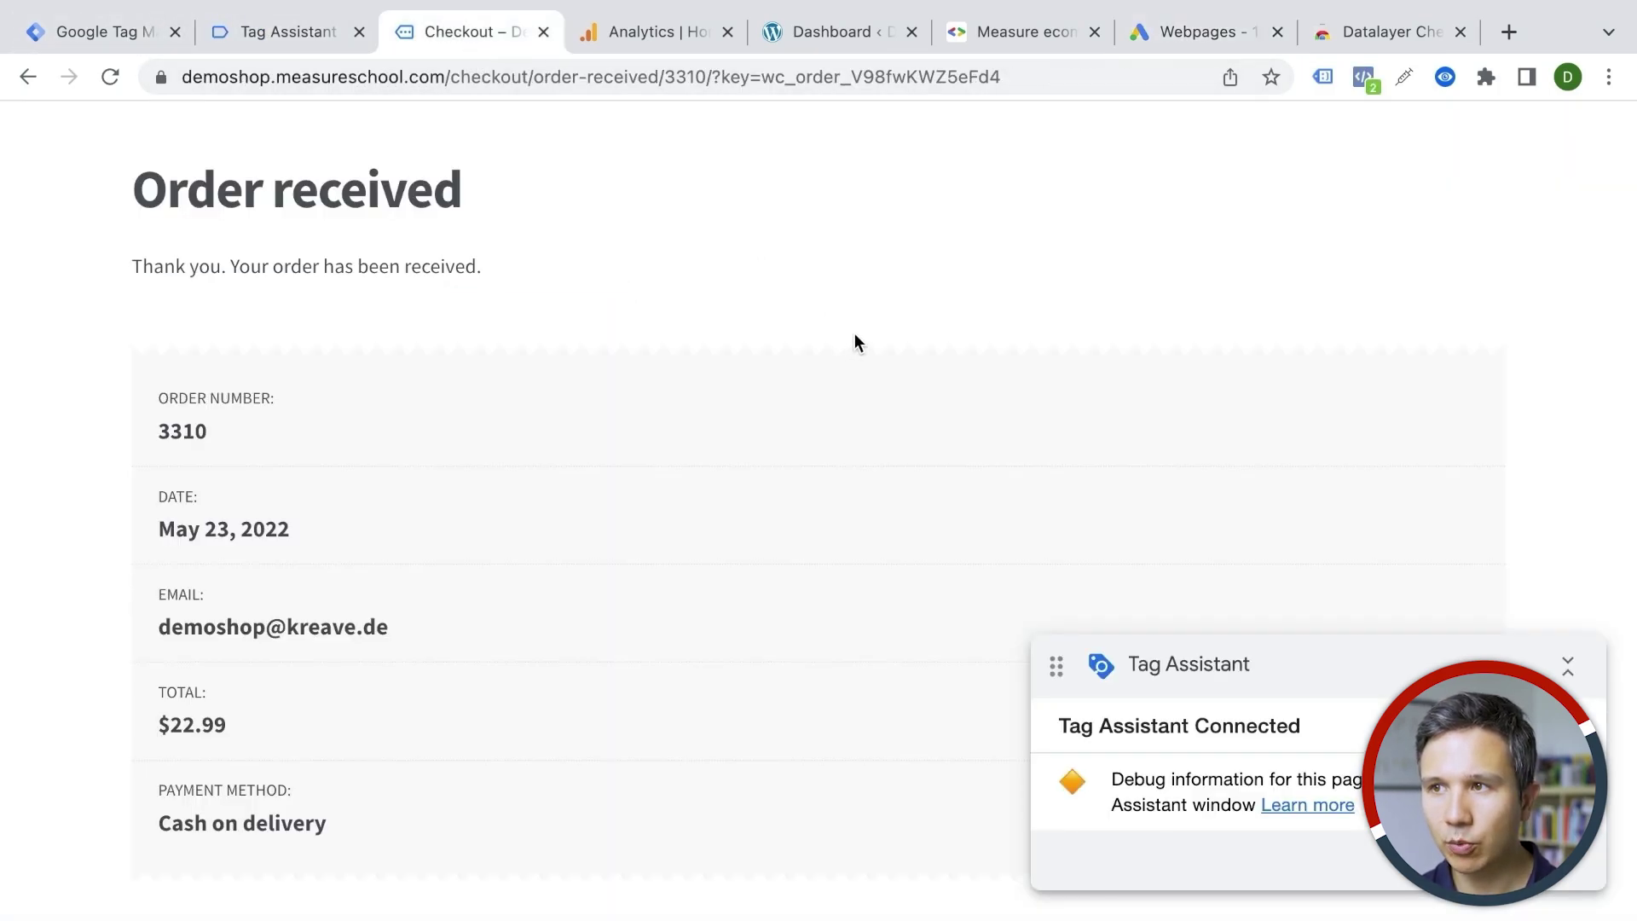
pyautogui.click(1323, 77)
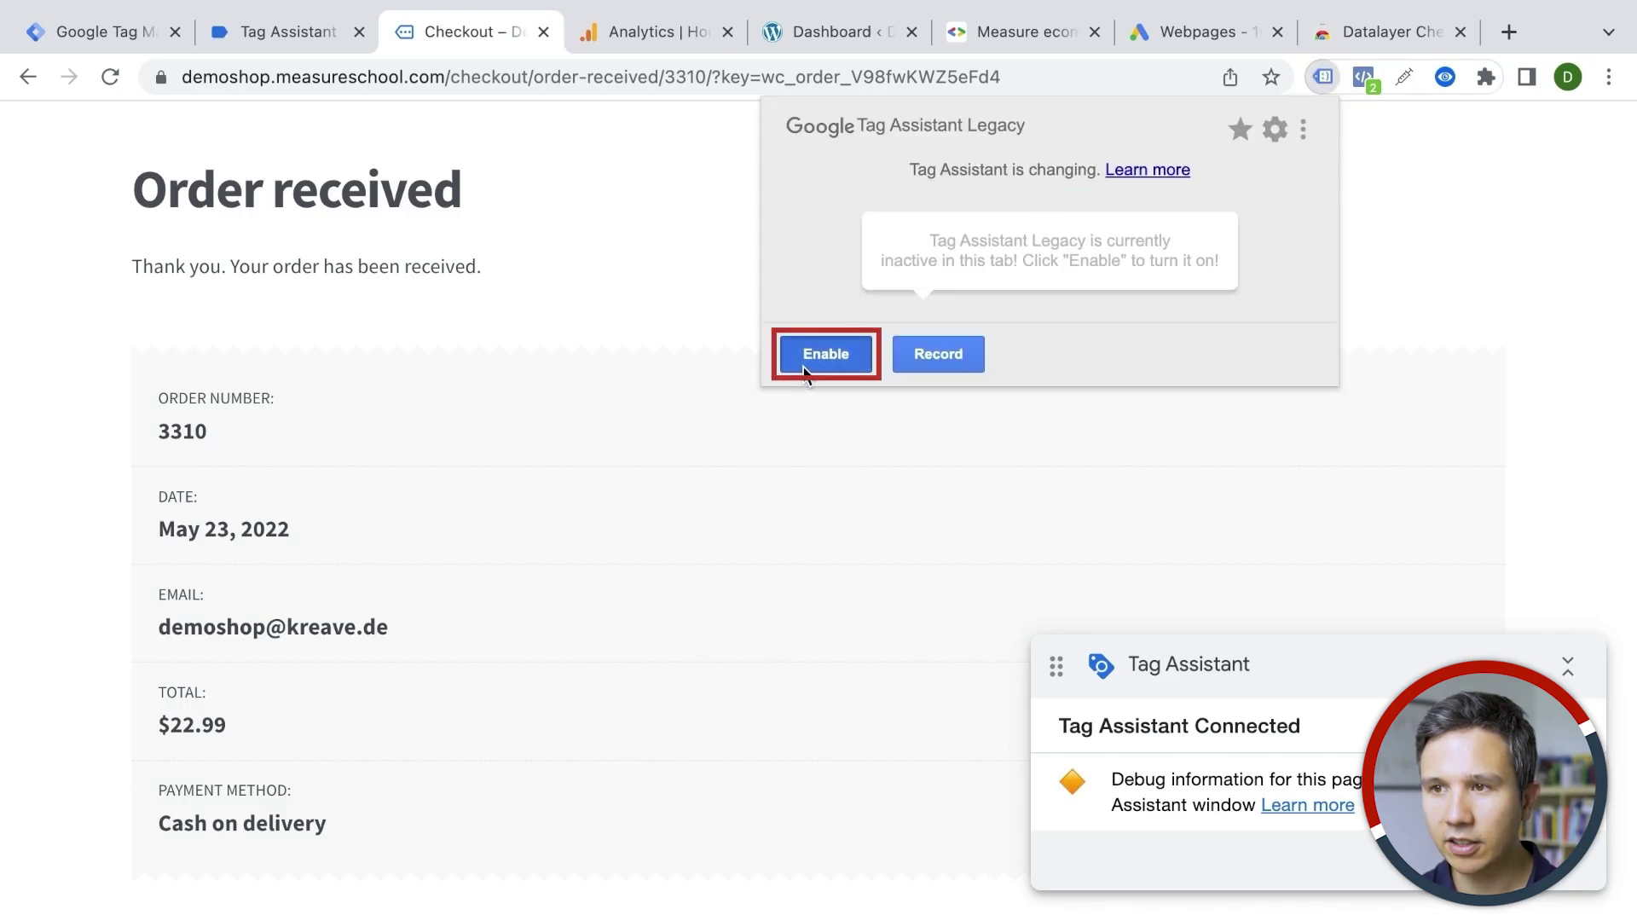
pyautogui.click(809, 363)
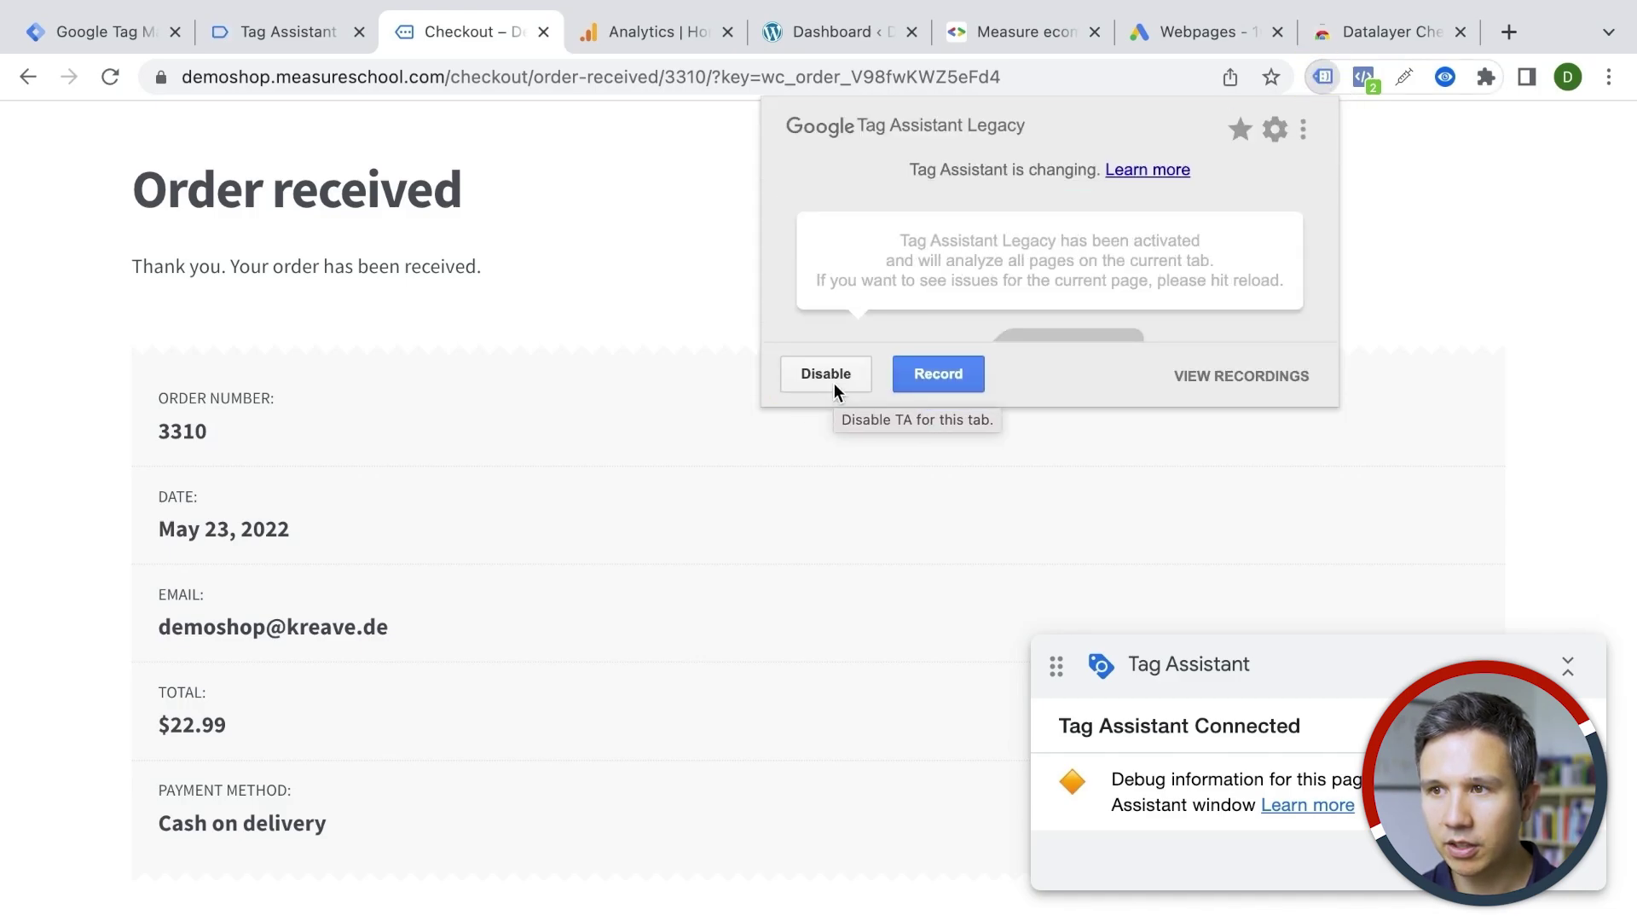
pyautogui.click(621, 267)
pyautogui.scroll(5, 622, 268)
# Step: Add the $35.00 Happy Ninja hoodie from the Clothing category to the cart
pyautogui.click(158, 369)
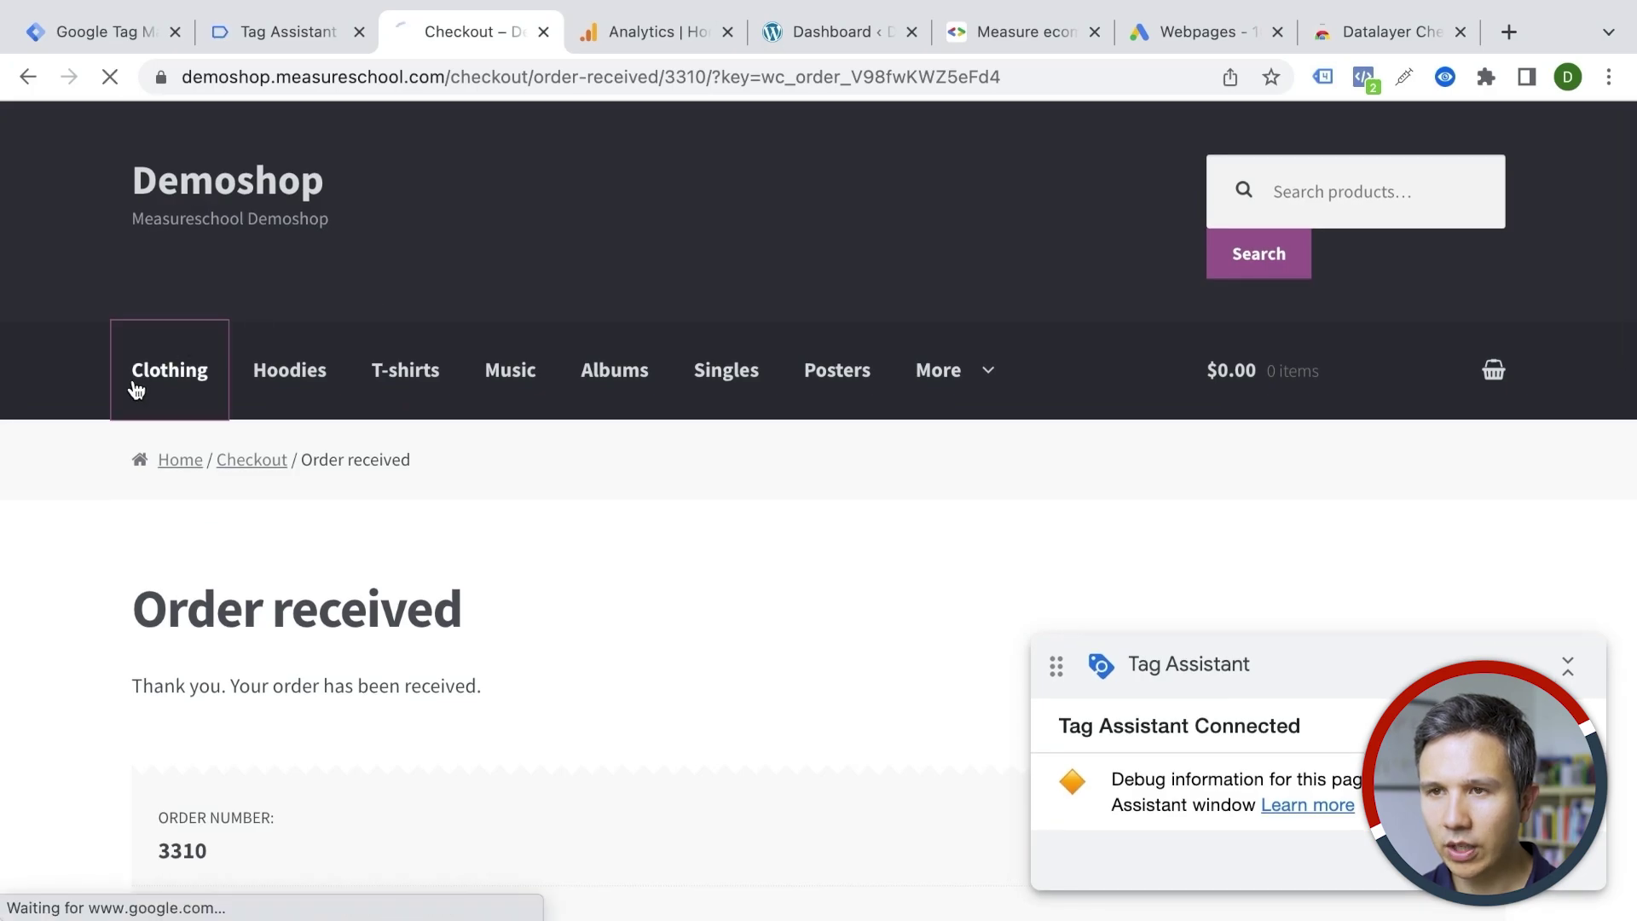
pyautogui.scroll(-5, 392, 396)
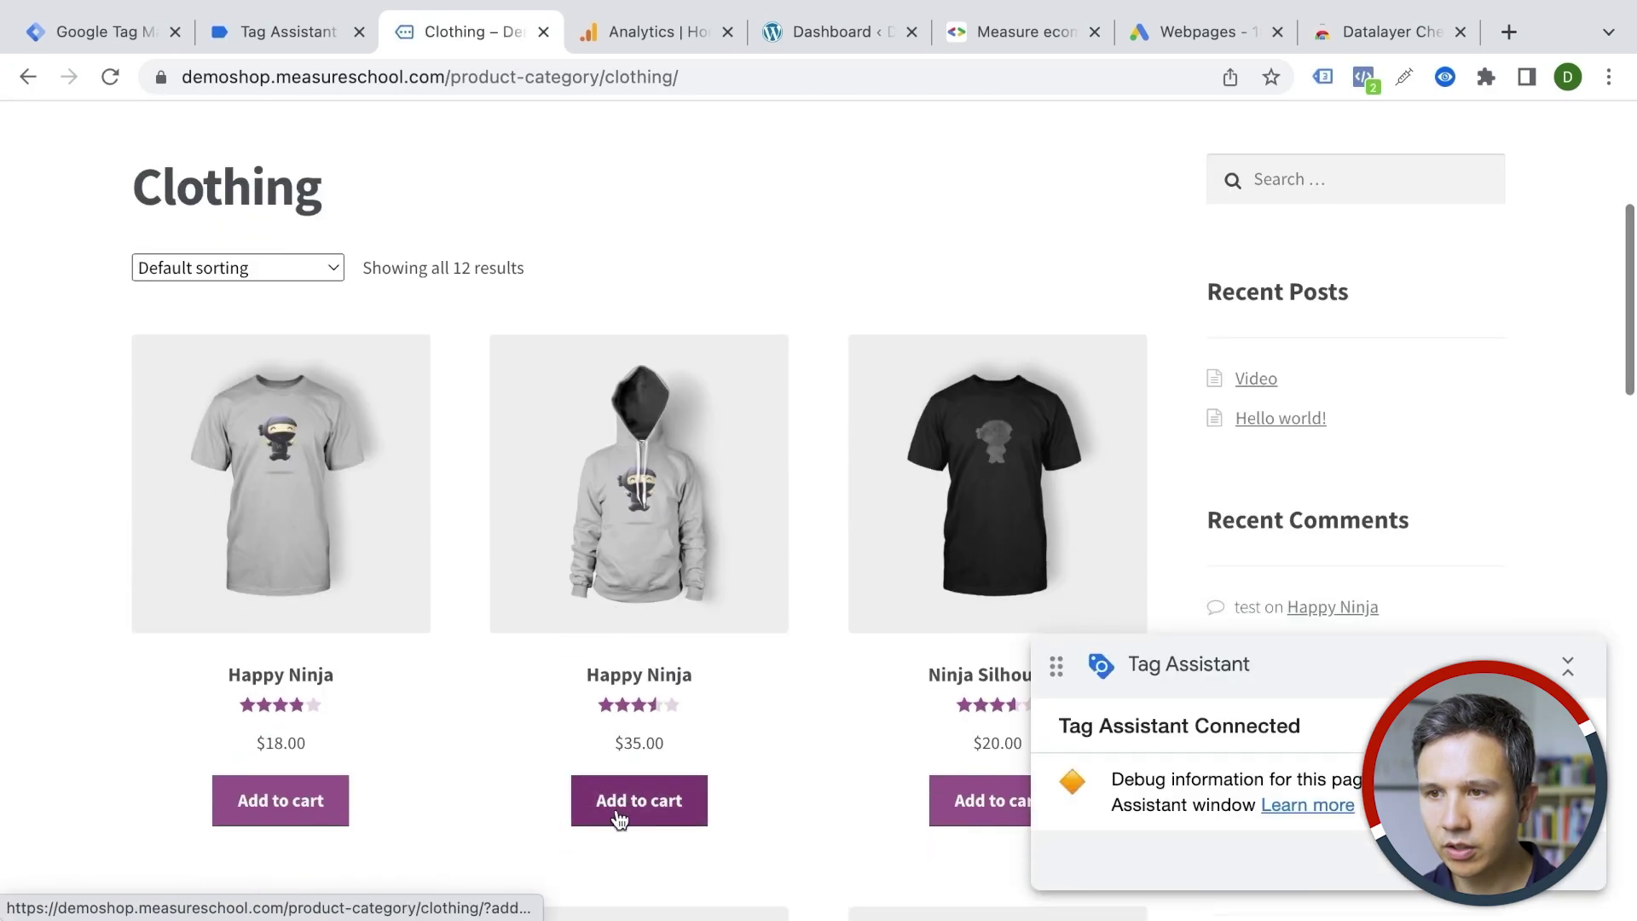
pyautogui.click(619, 809)
pyautogui.scroll(5, 1228, 469)
# Step: Check out and place the test order, creating order 3311 totalling $39.99
pyautogui.moveTo(1262, 329)
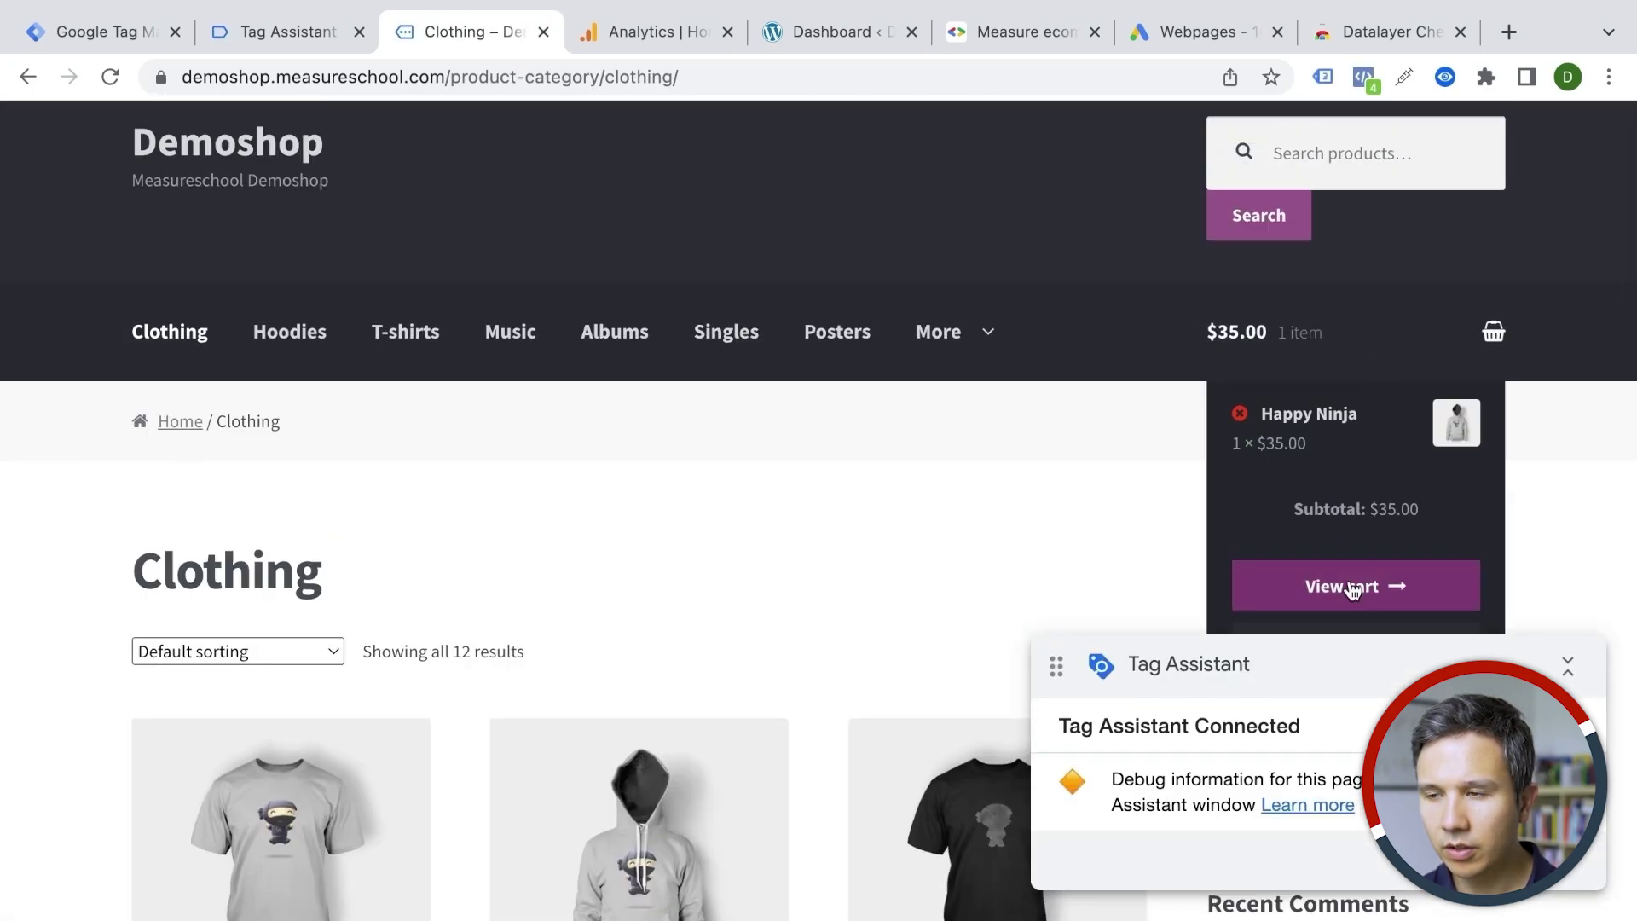
pyautogui.scroll(-1, 1353, 585)
pyautogui.click(1345, 604)
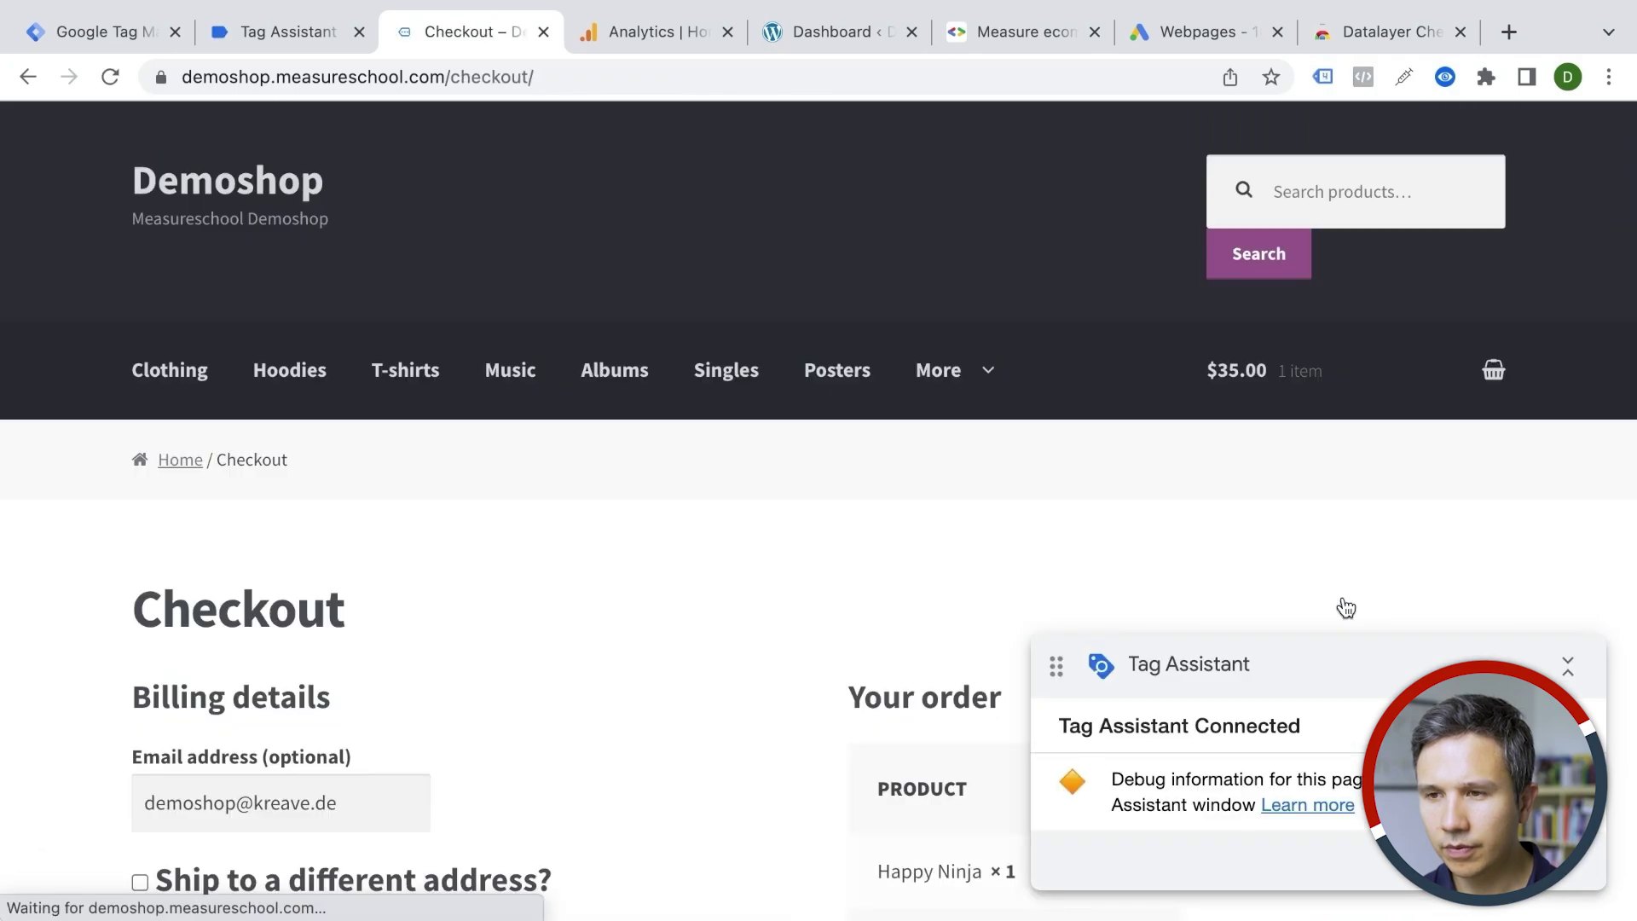
pyautogui.scroll(-5, 1005, 574)
pyautogui.click(938, 905)
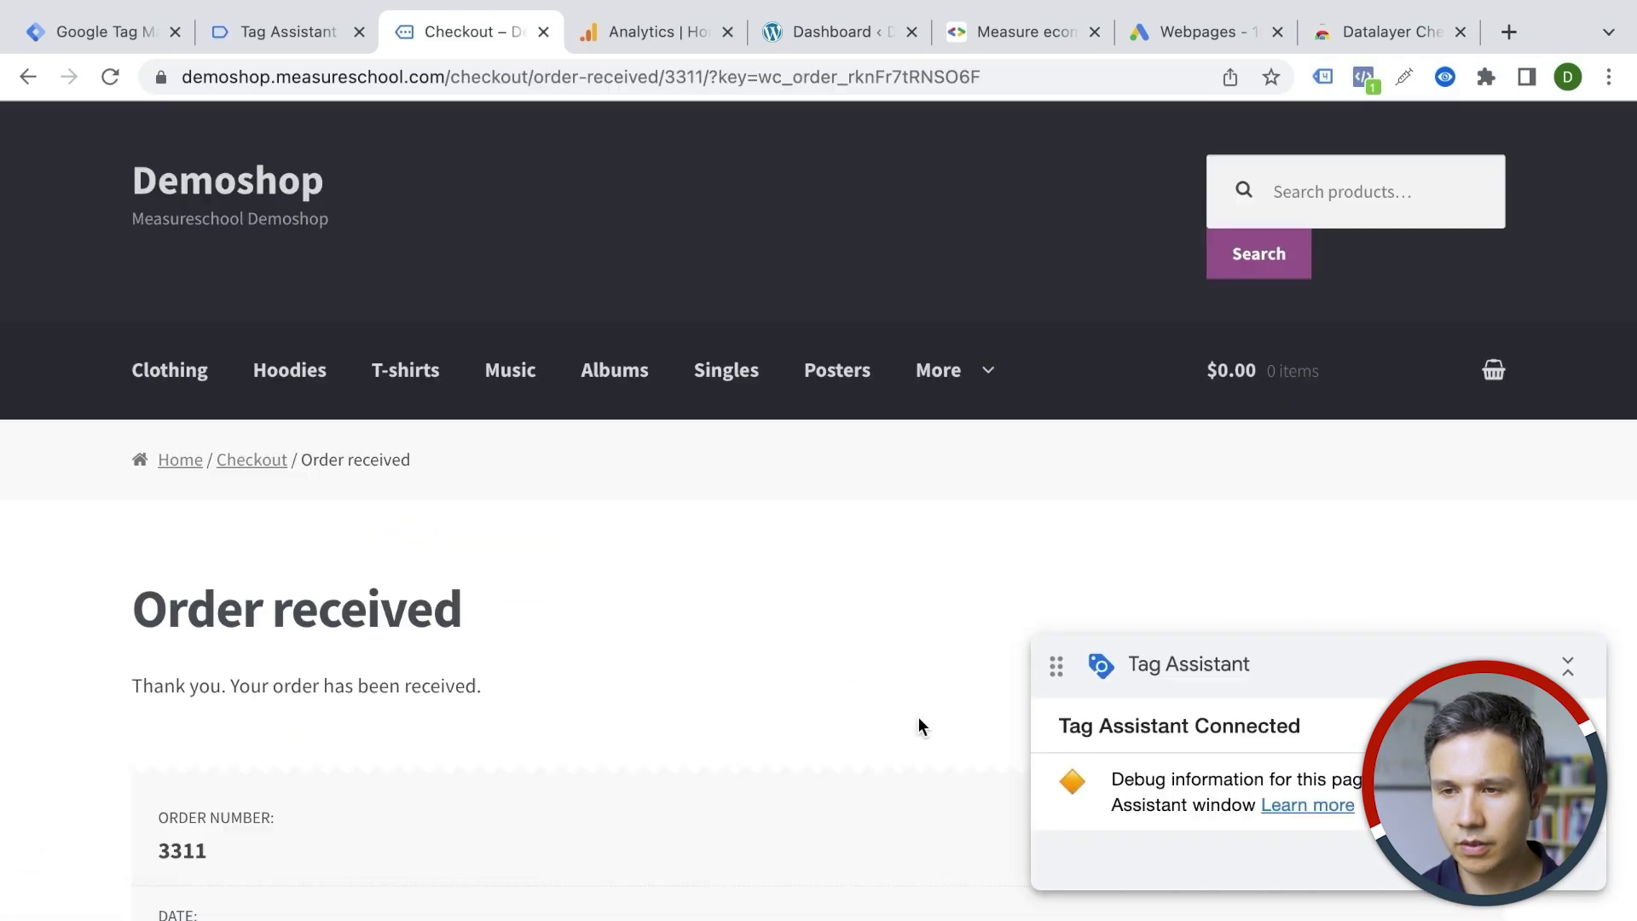
pyautogui.scroll(-5, 919, 724)
pyautogui.scroll(1, 921, 725)
pyautogui.scroll(3, 919, 724)
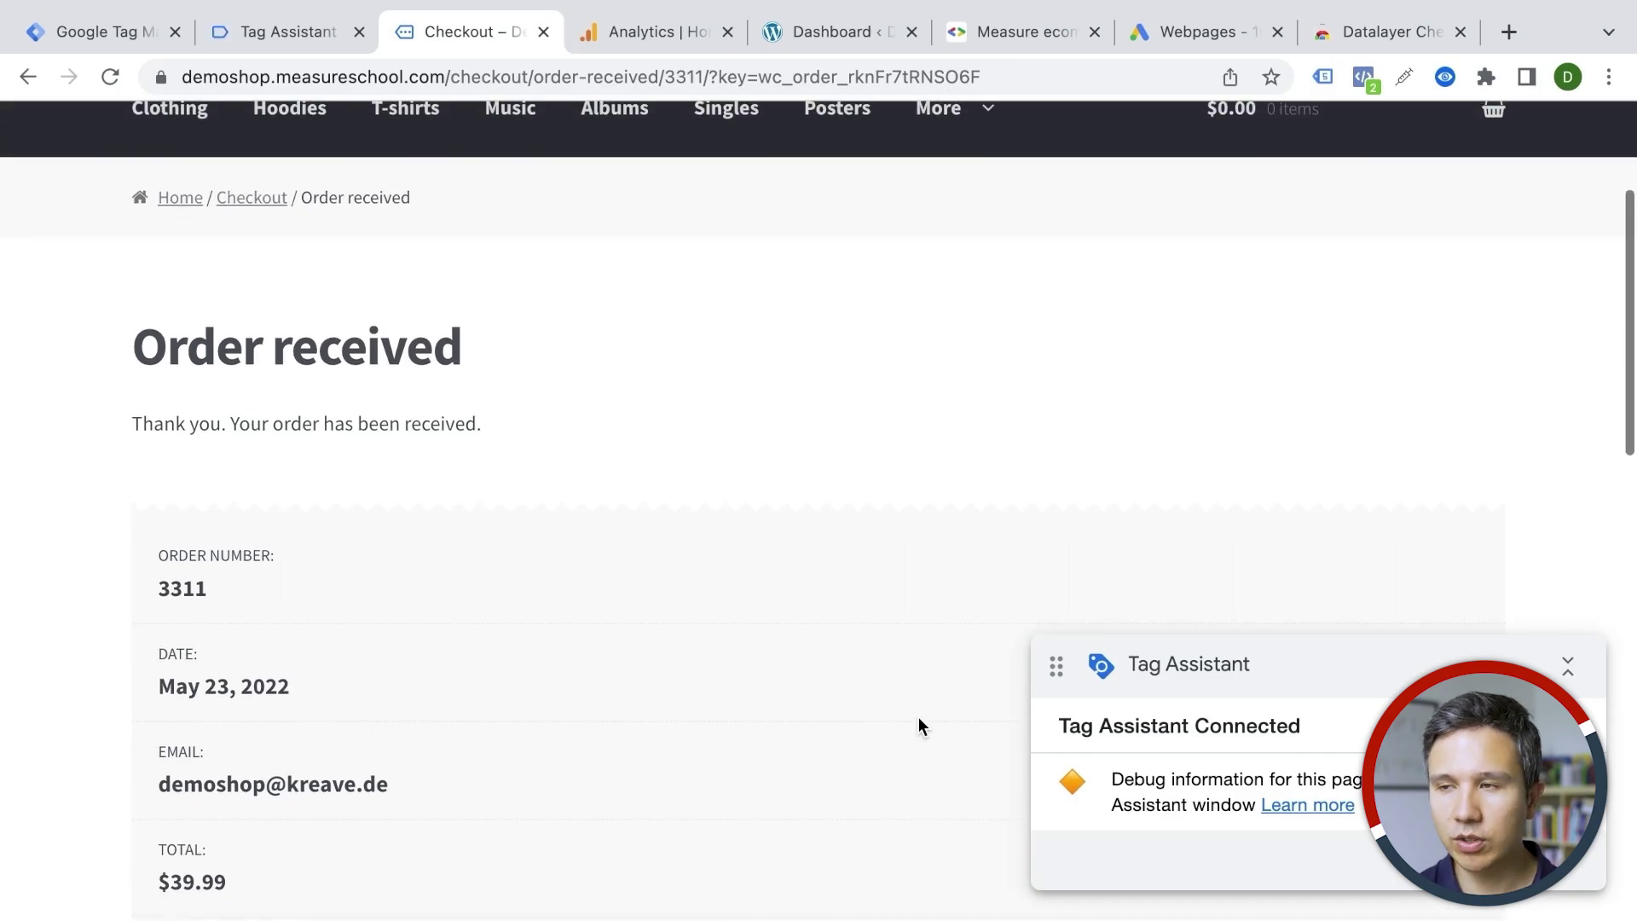
pyautogui.click(1323, 76)
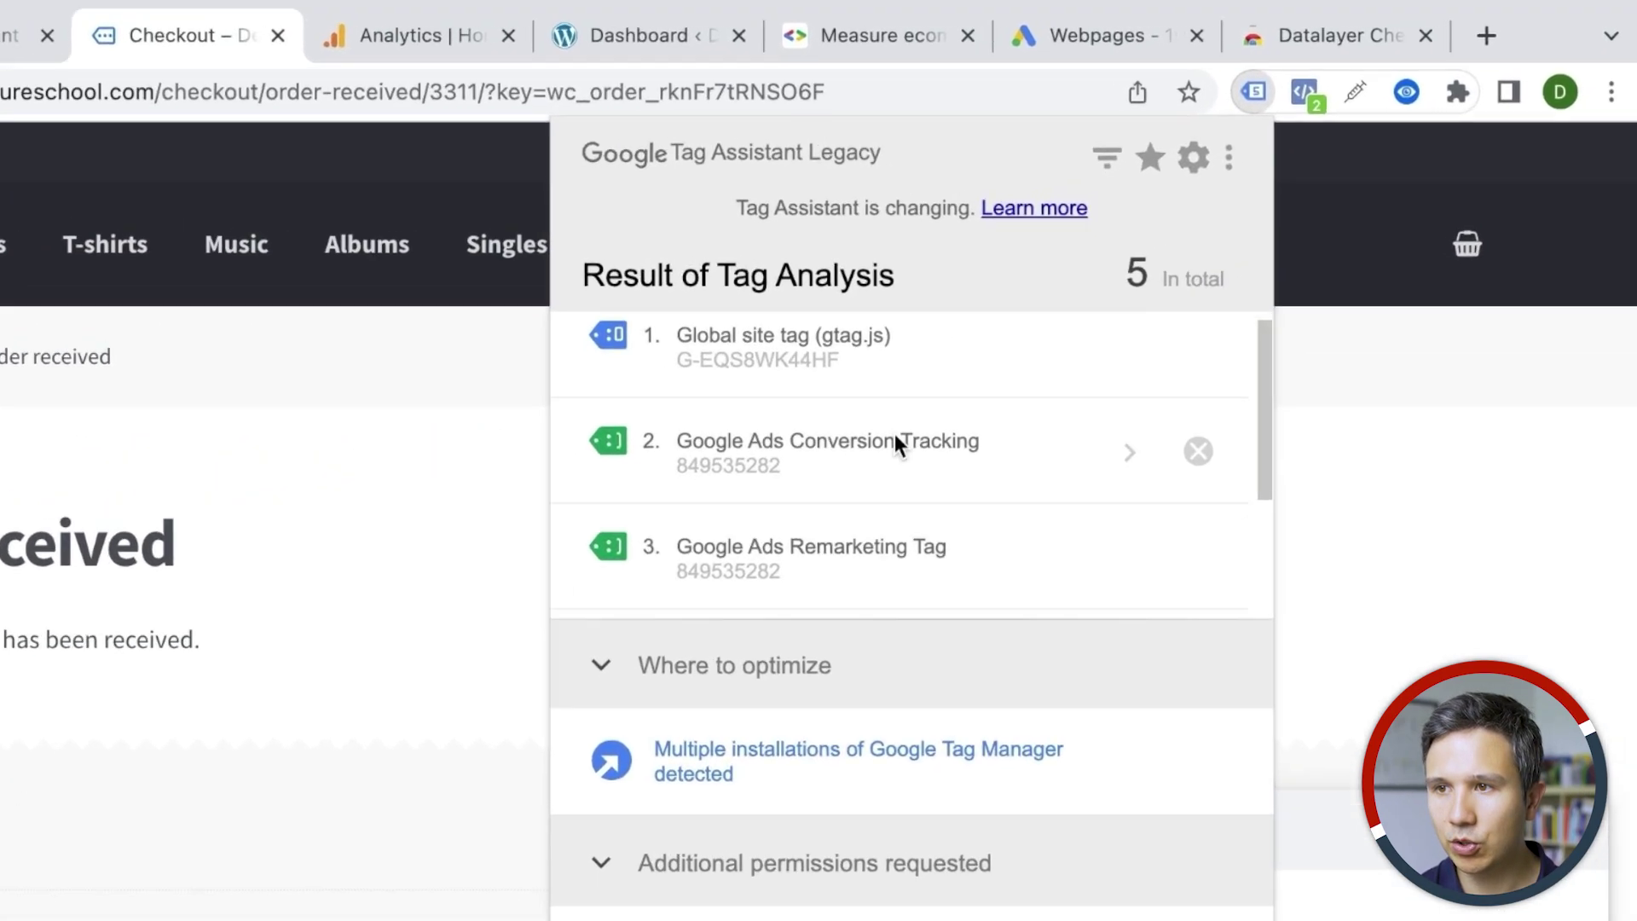
pyautogui.click(797, 467)
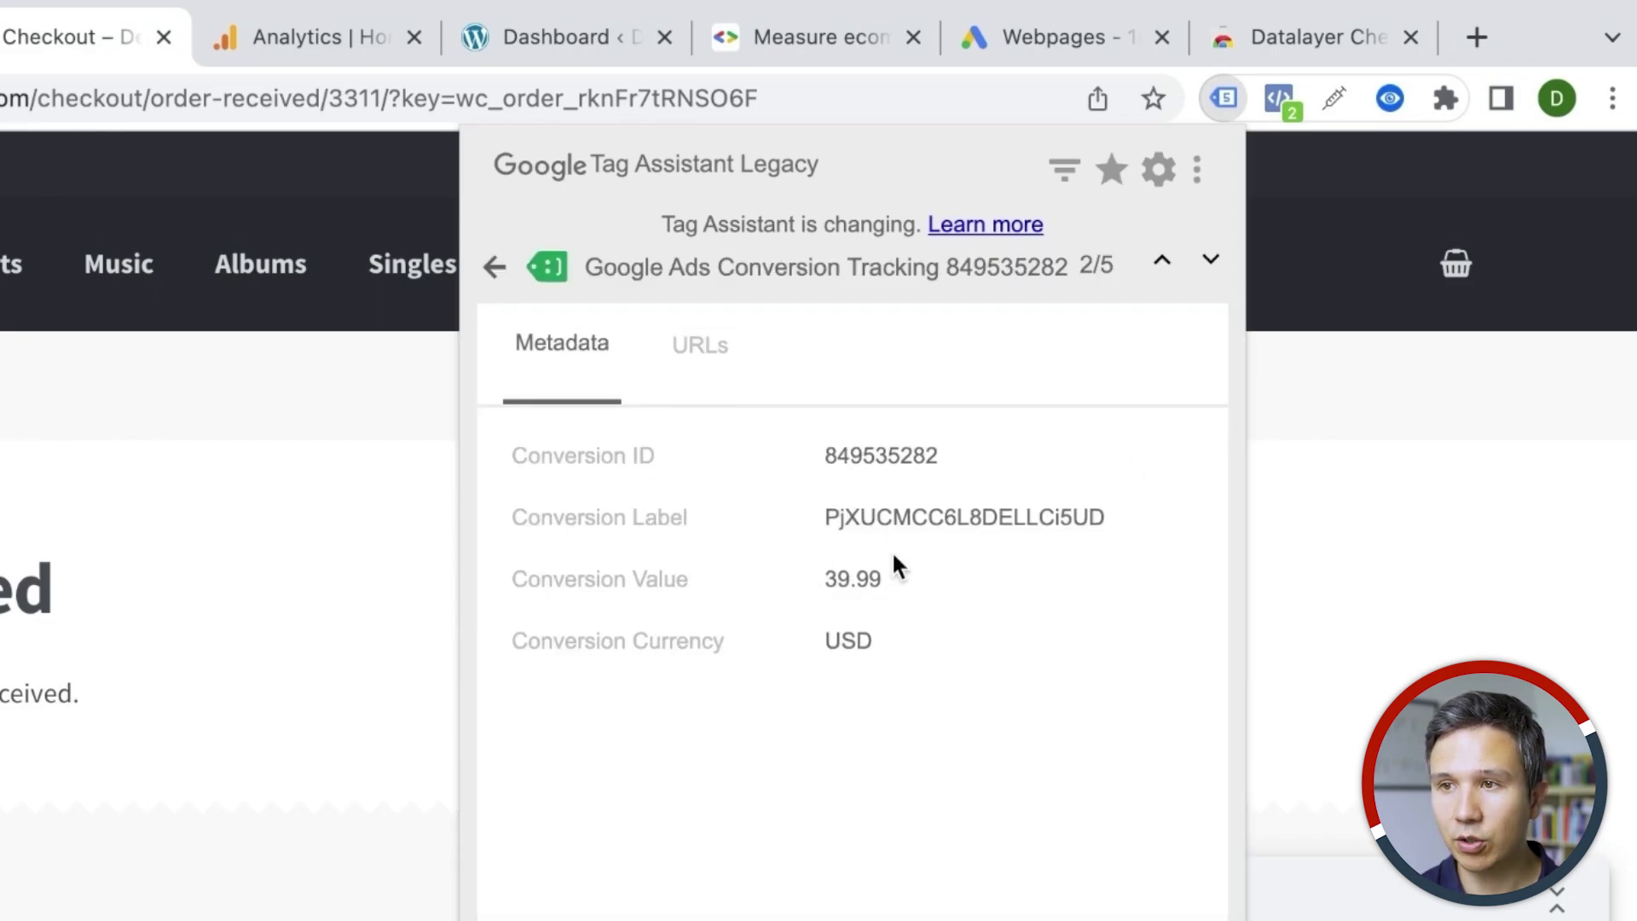
pyautogui.doubleClick(844, 515)
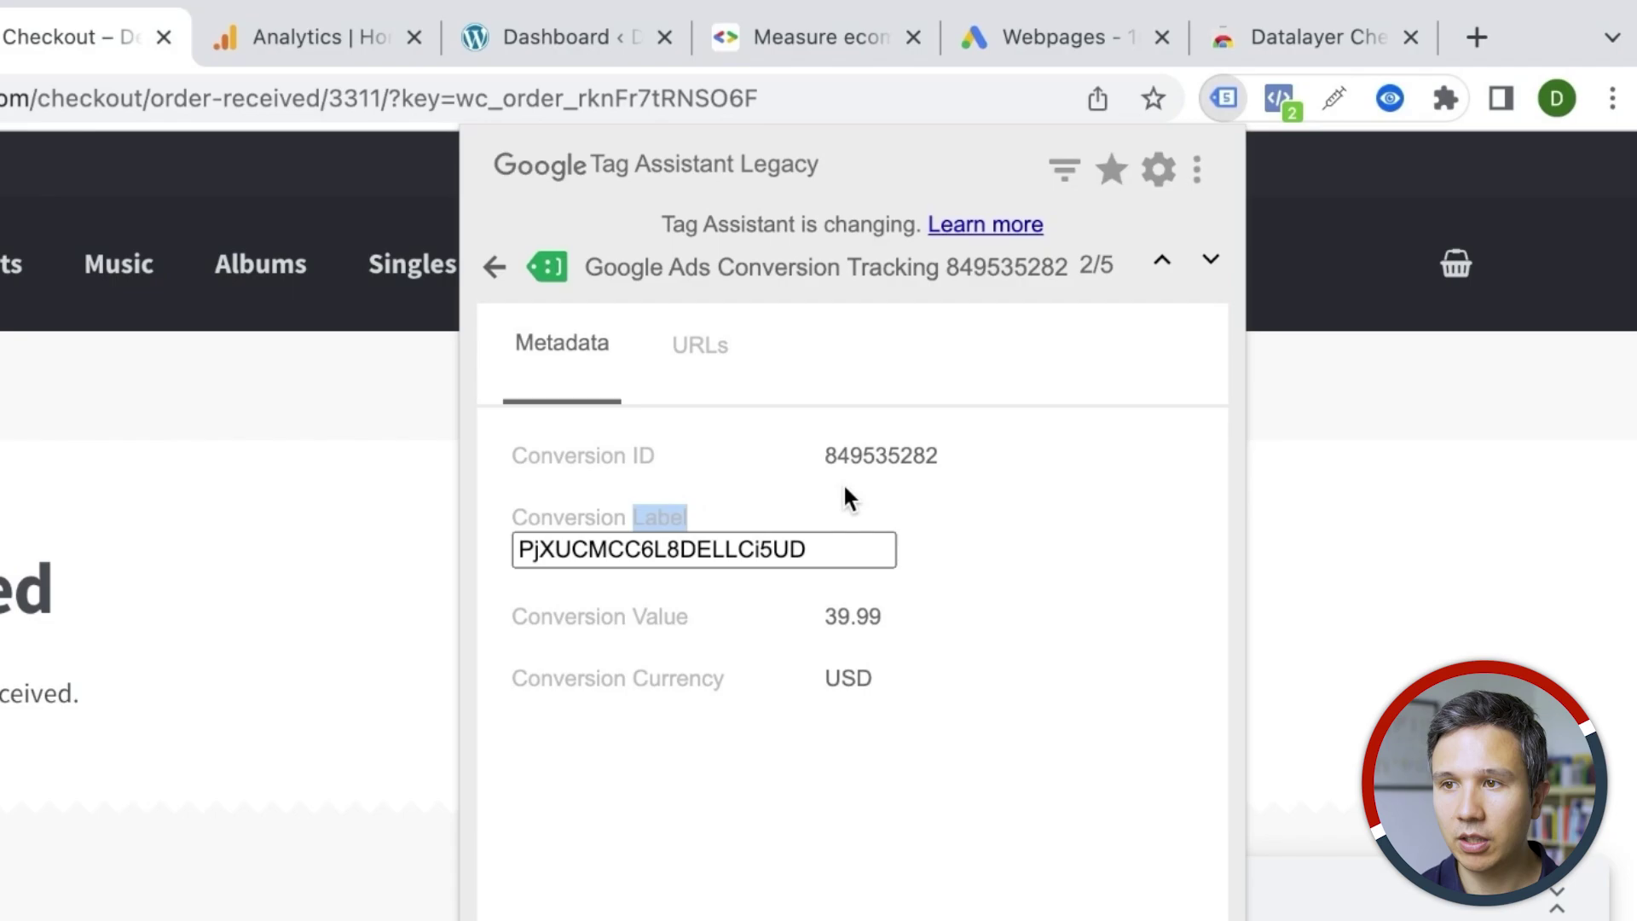
pyautogui.click(124, 543)
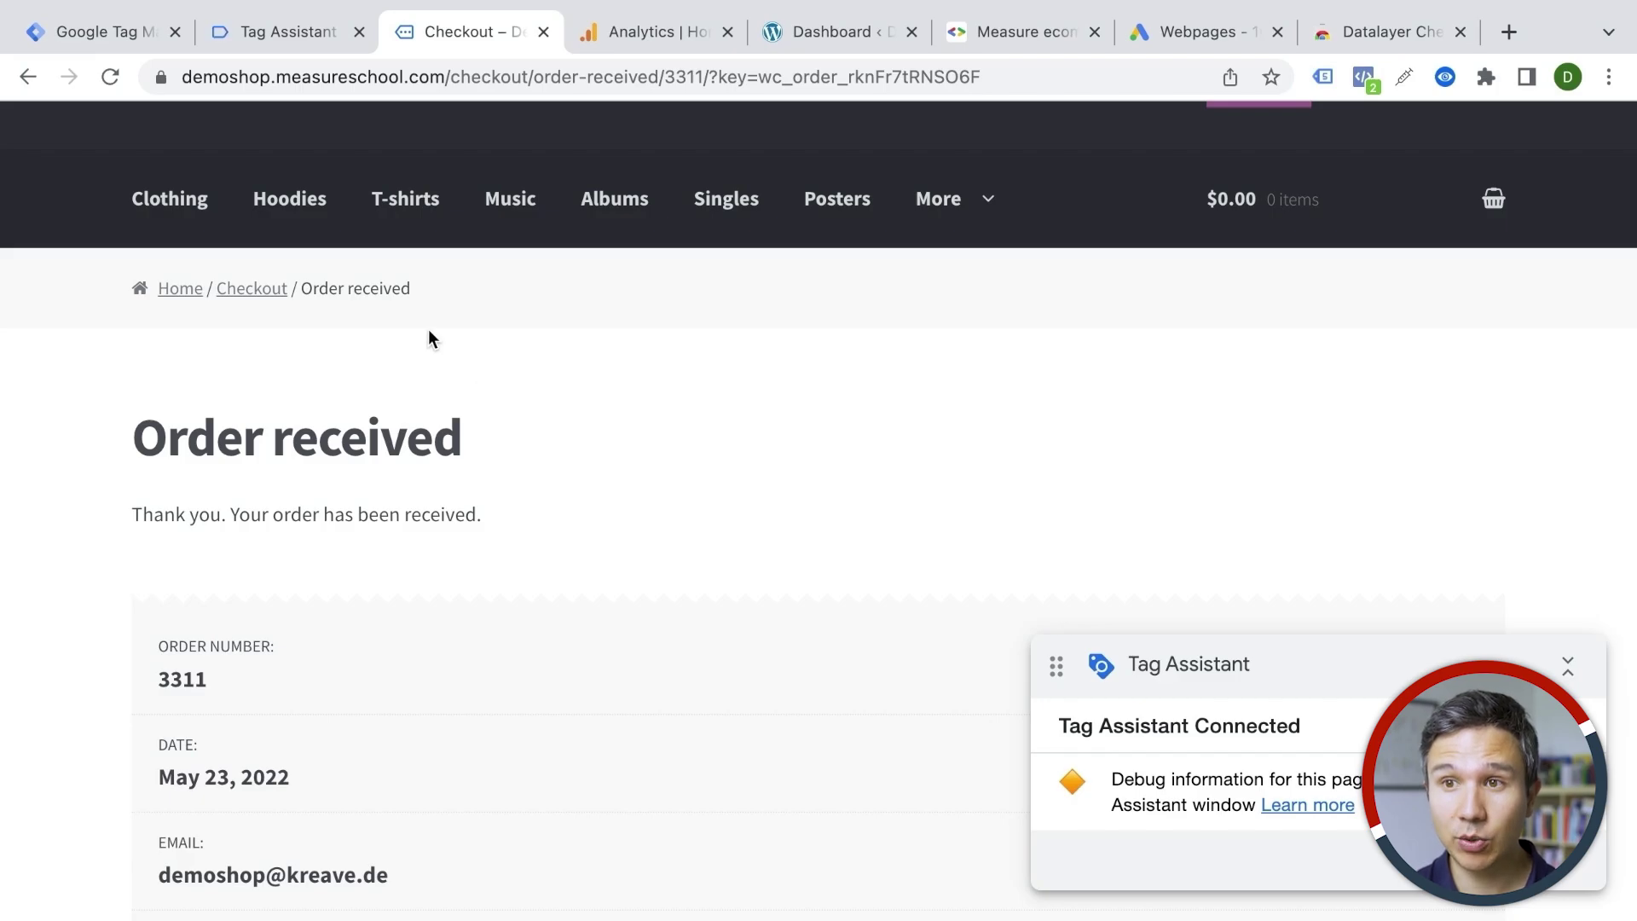
# Step: Submit the GTM workspace and publish it as version 'added GAds Conversion Tracking'
pyautogui.click(113, 31)
pyautogui.click(1552, 214)
pyautogui.click(620, 436)
pyautogui.write('a')
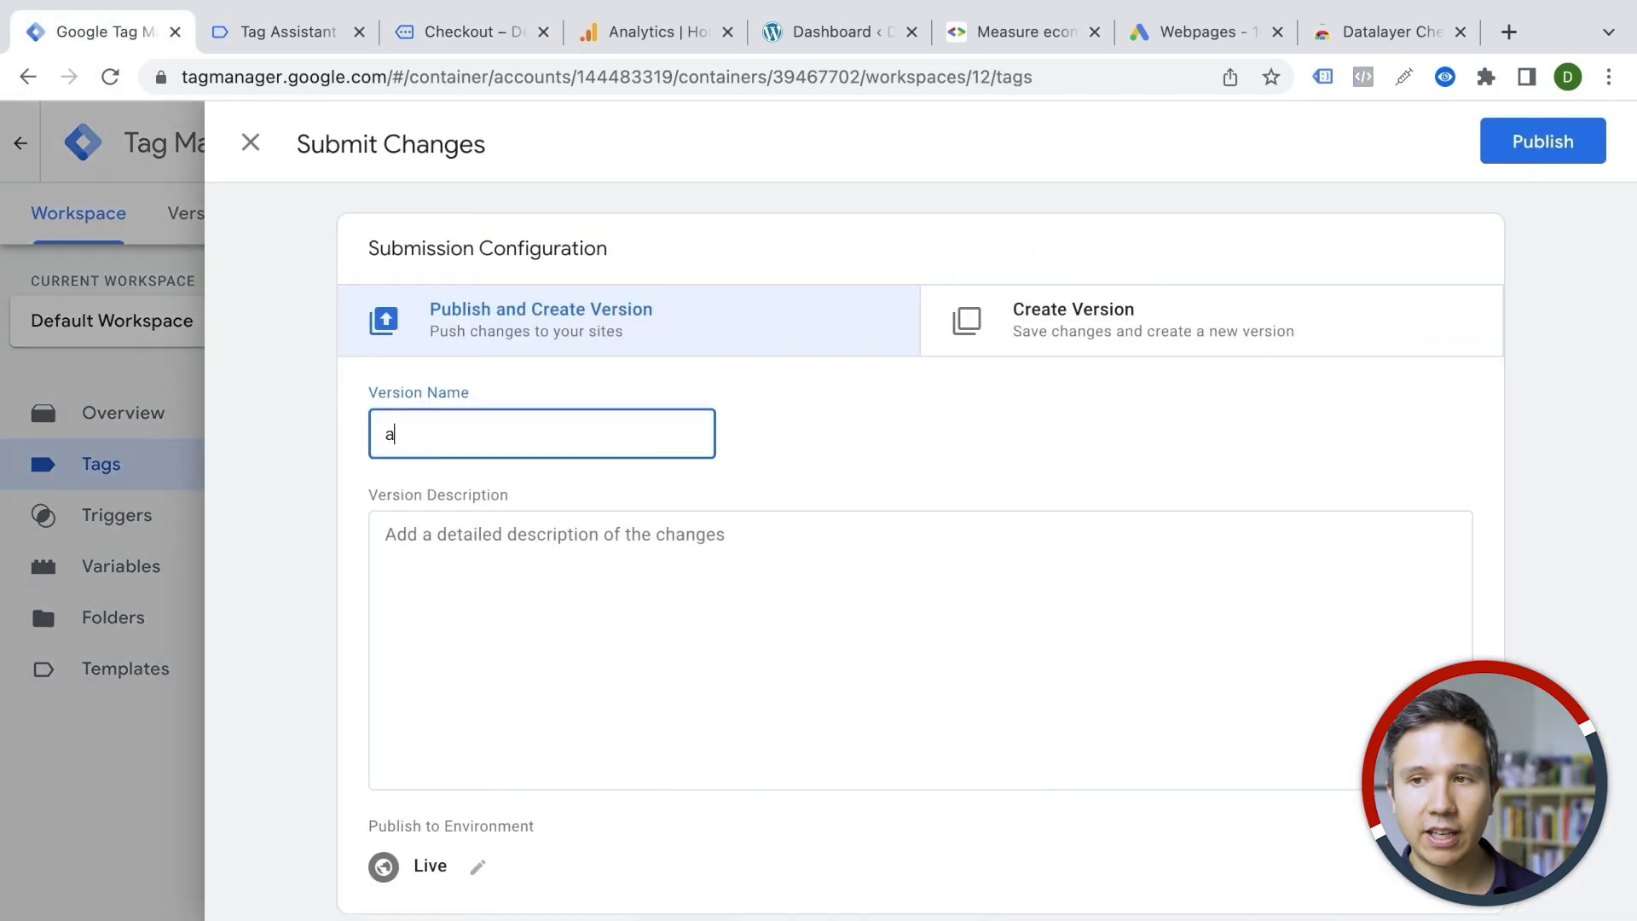
pyautogui.write('dded GAds Conversion Tracking')
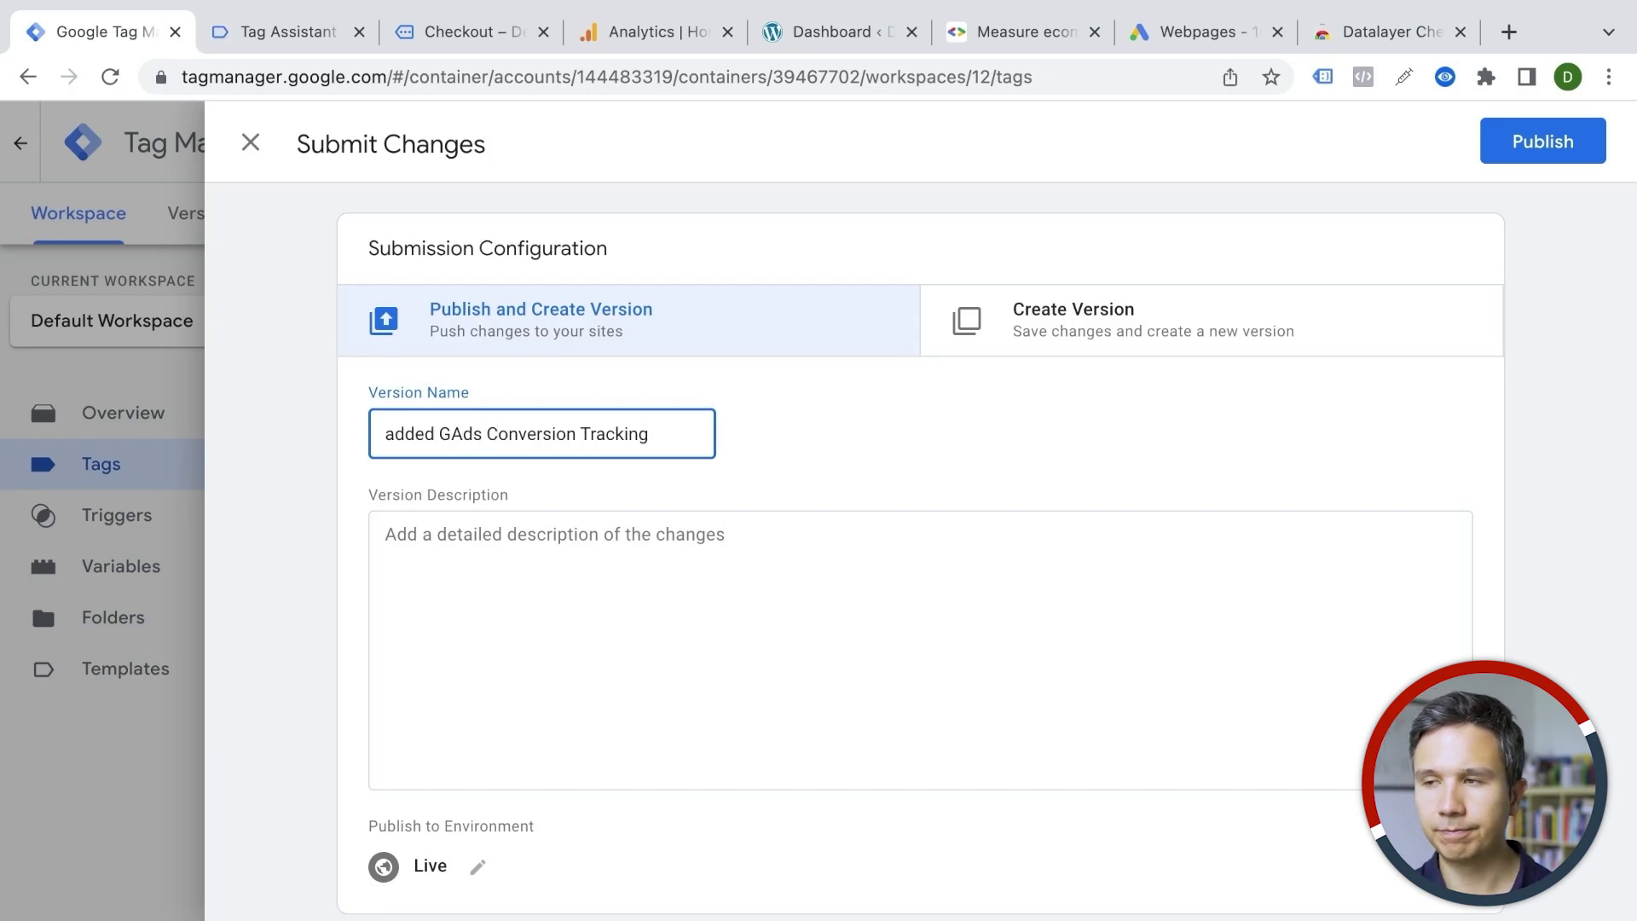
pyautogui.click(1510, 142)
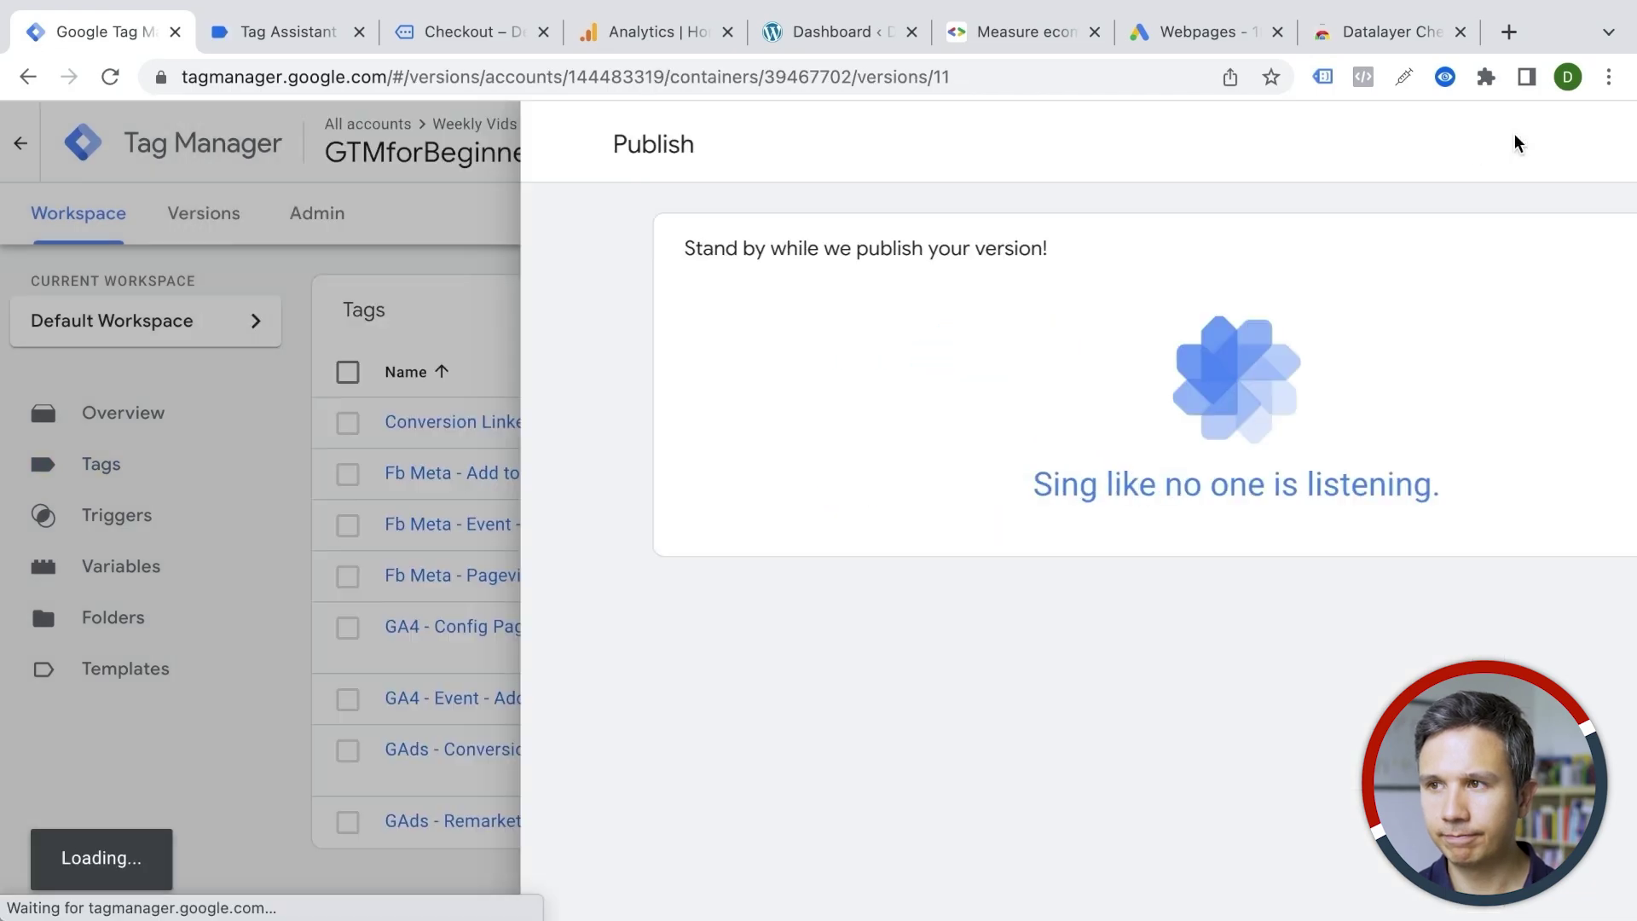